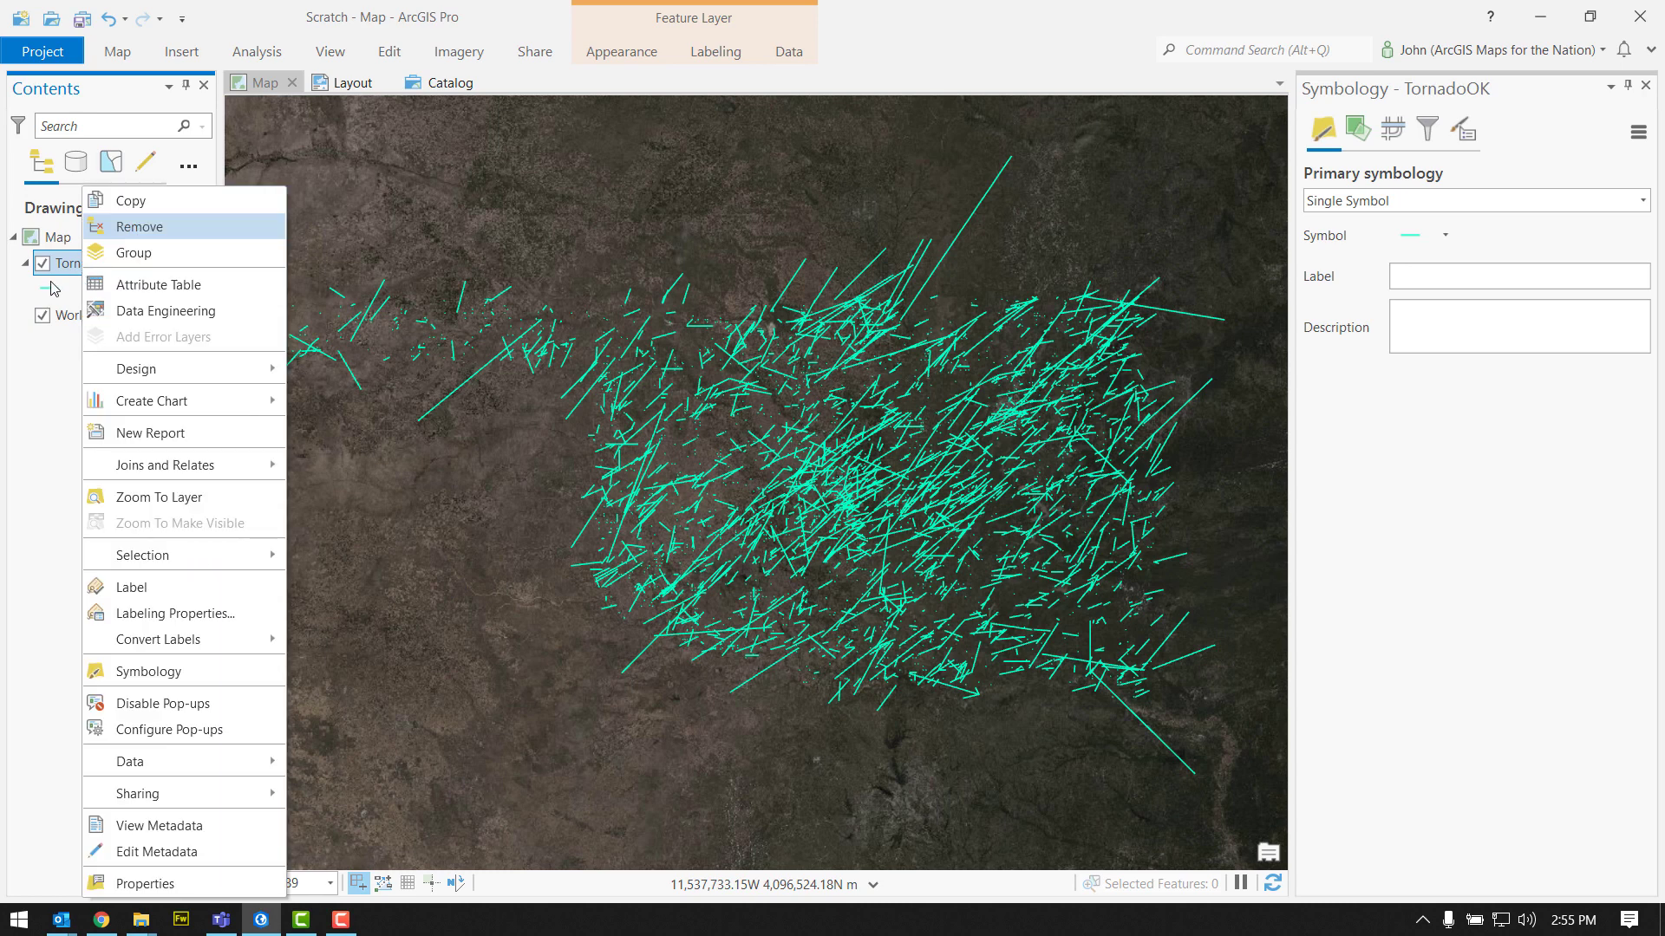
# Open the TornadoOK line symbol's properties and apply the evenly dashed type with the 5 5 template
pyautogui.click(217, 670)
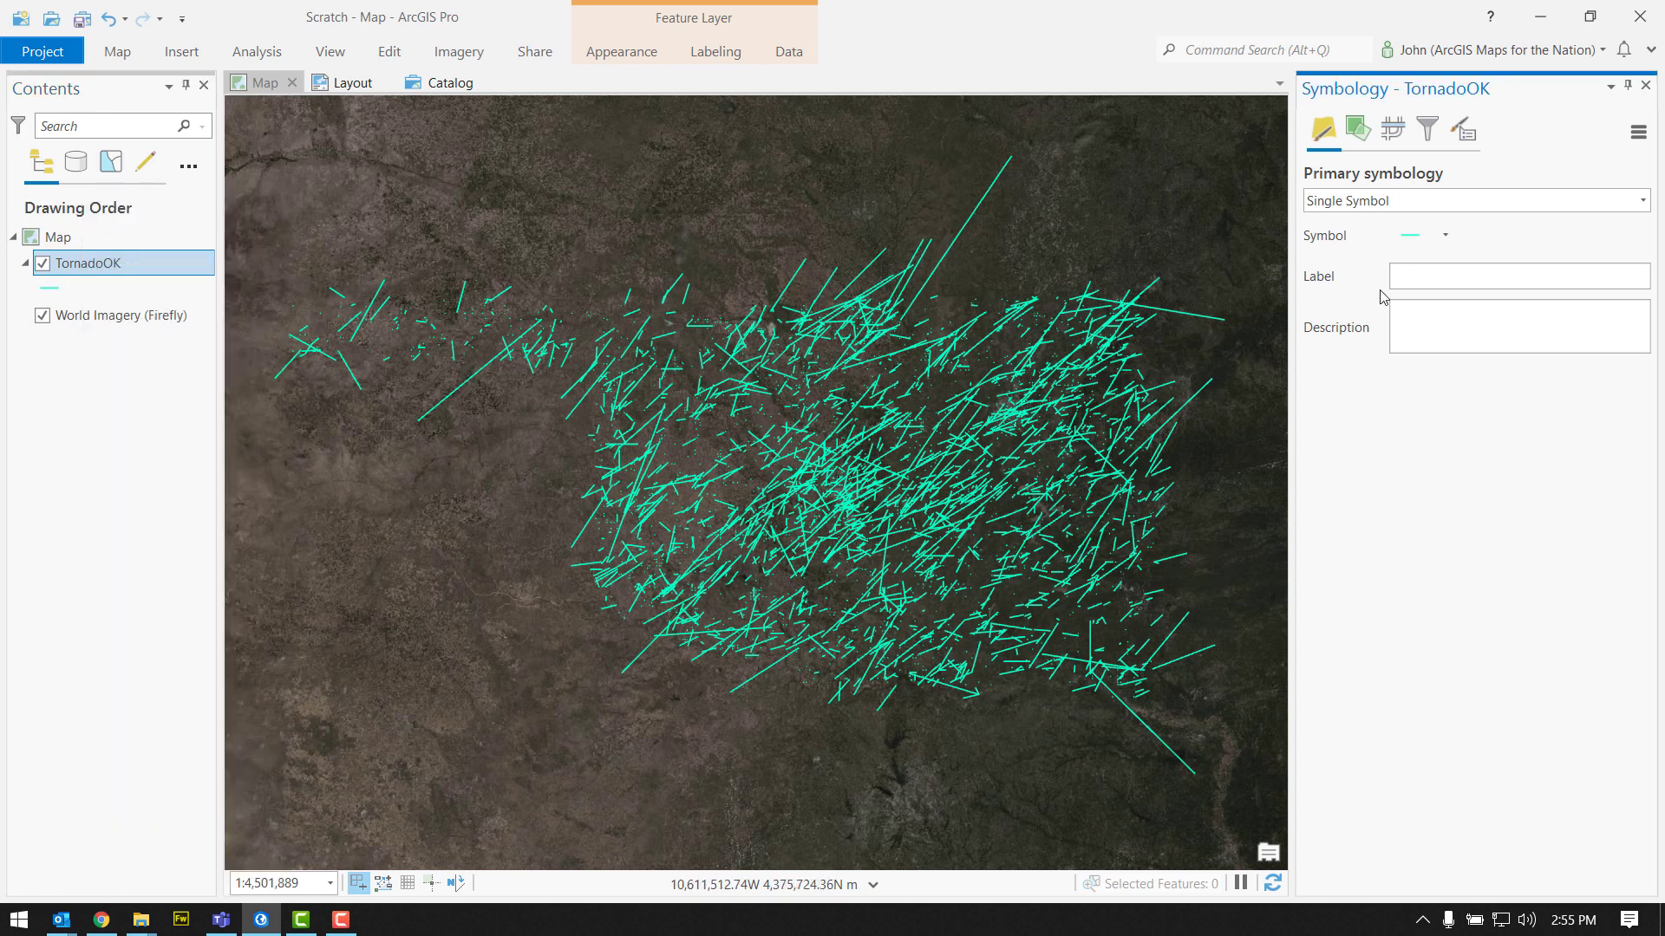
pyautogui.click(1413, 236)
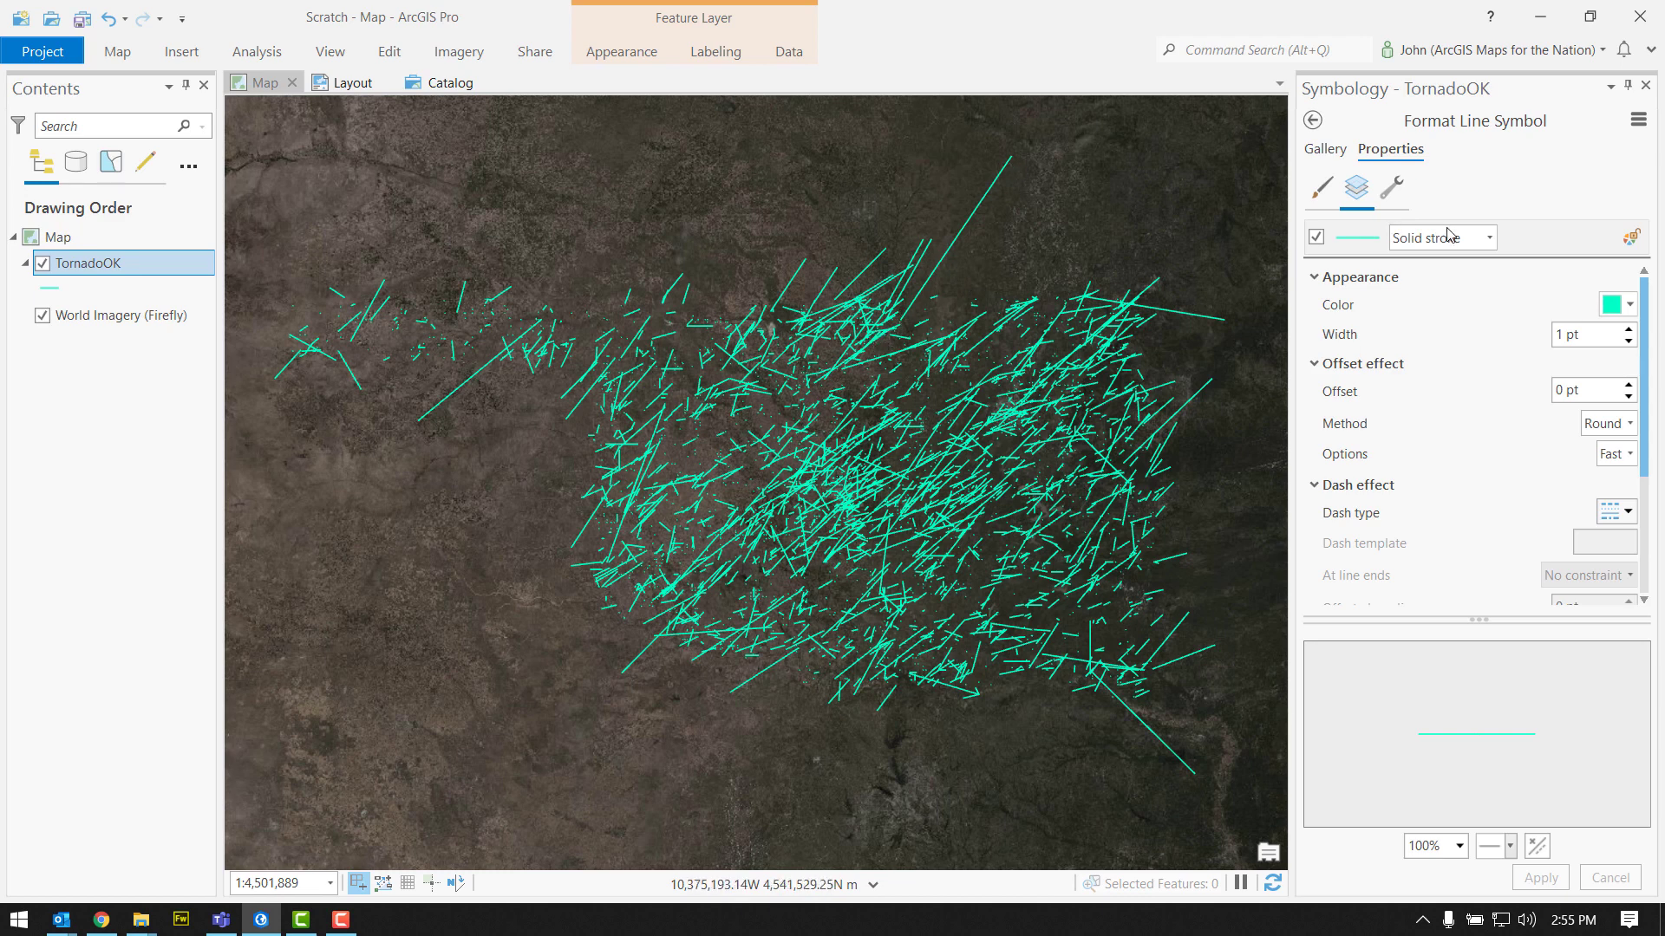
pyautogui.click(1542, 244)
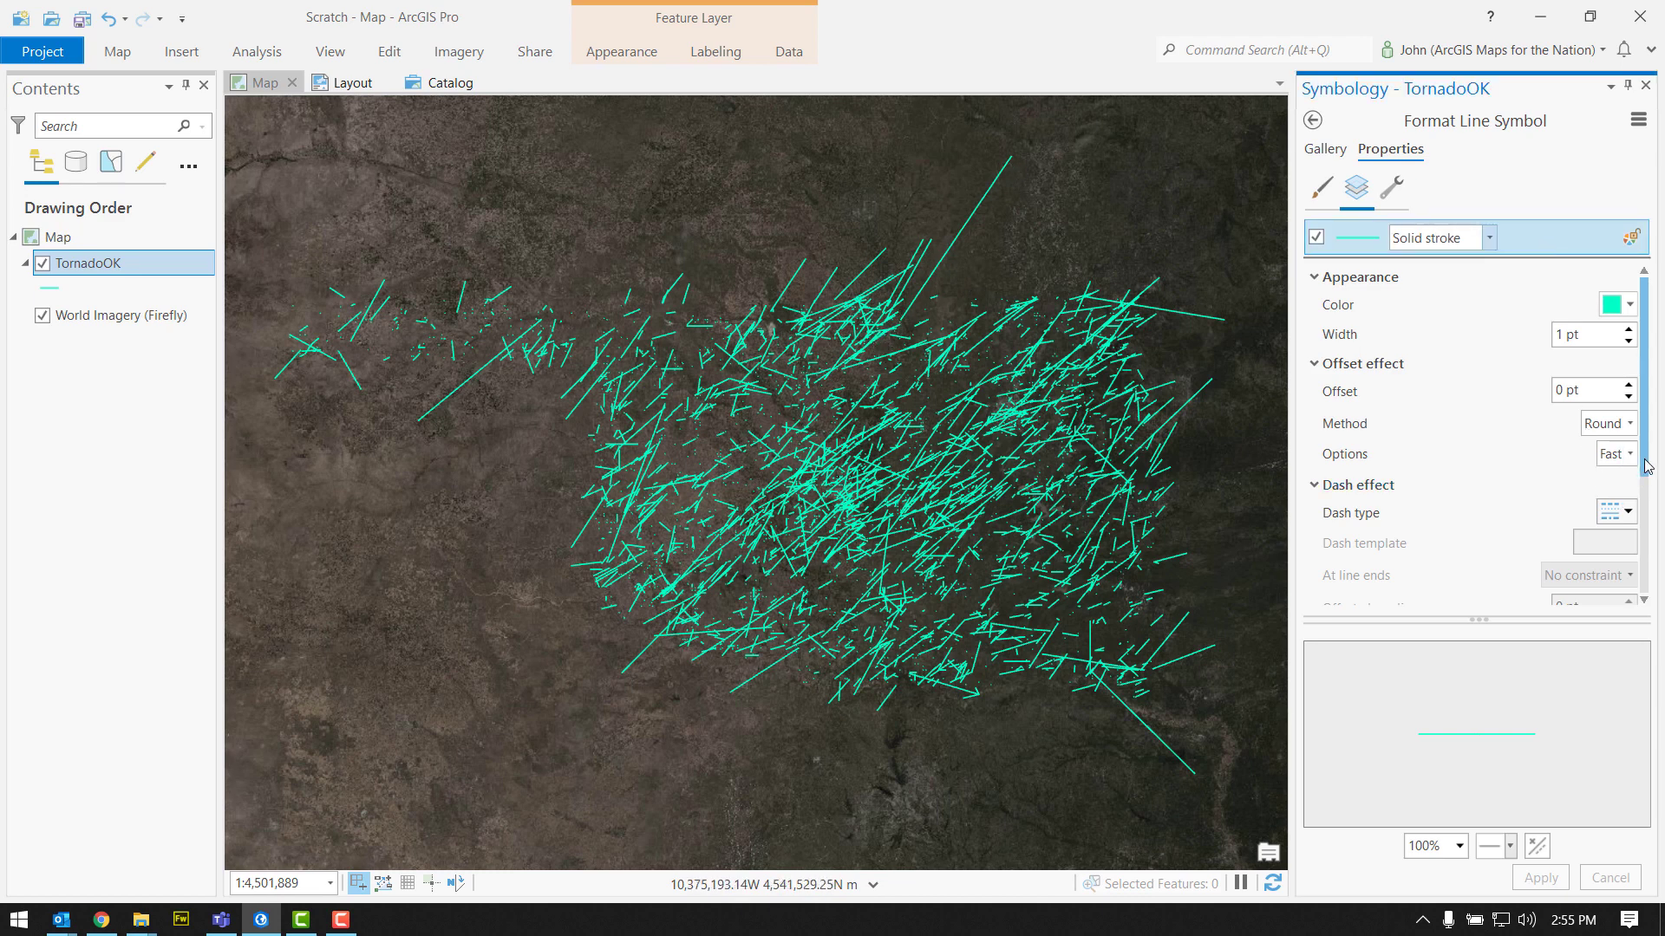
pyautogui.scroll(-3, 1646, 466)
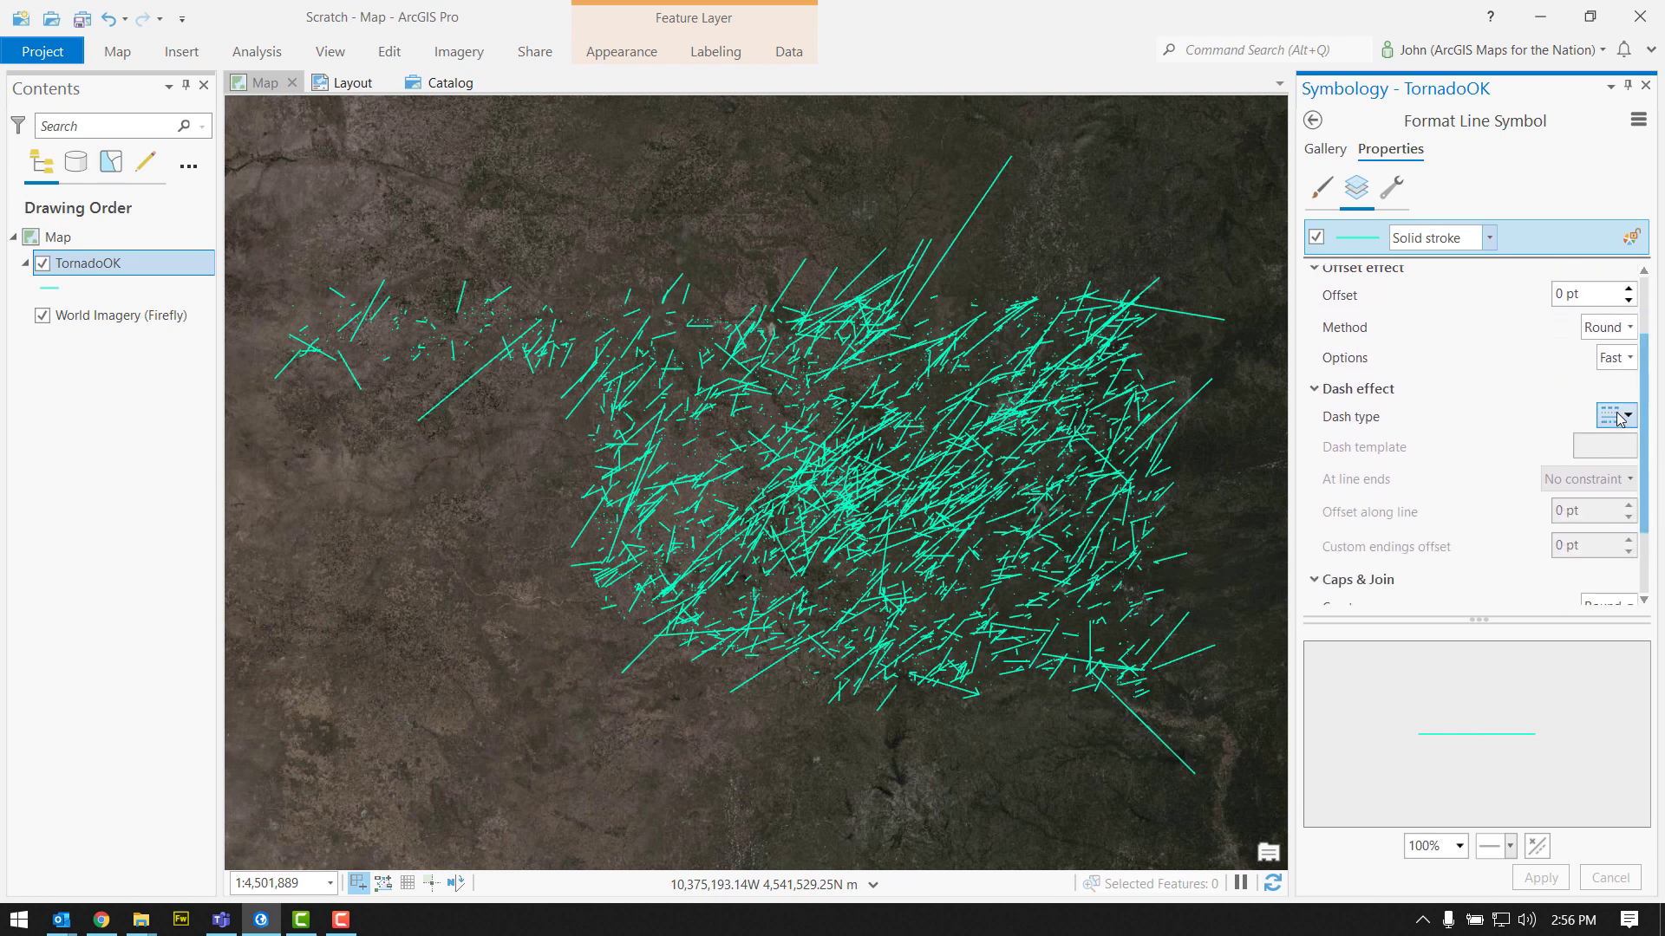
pyautogui.click(1618, 418)
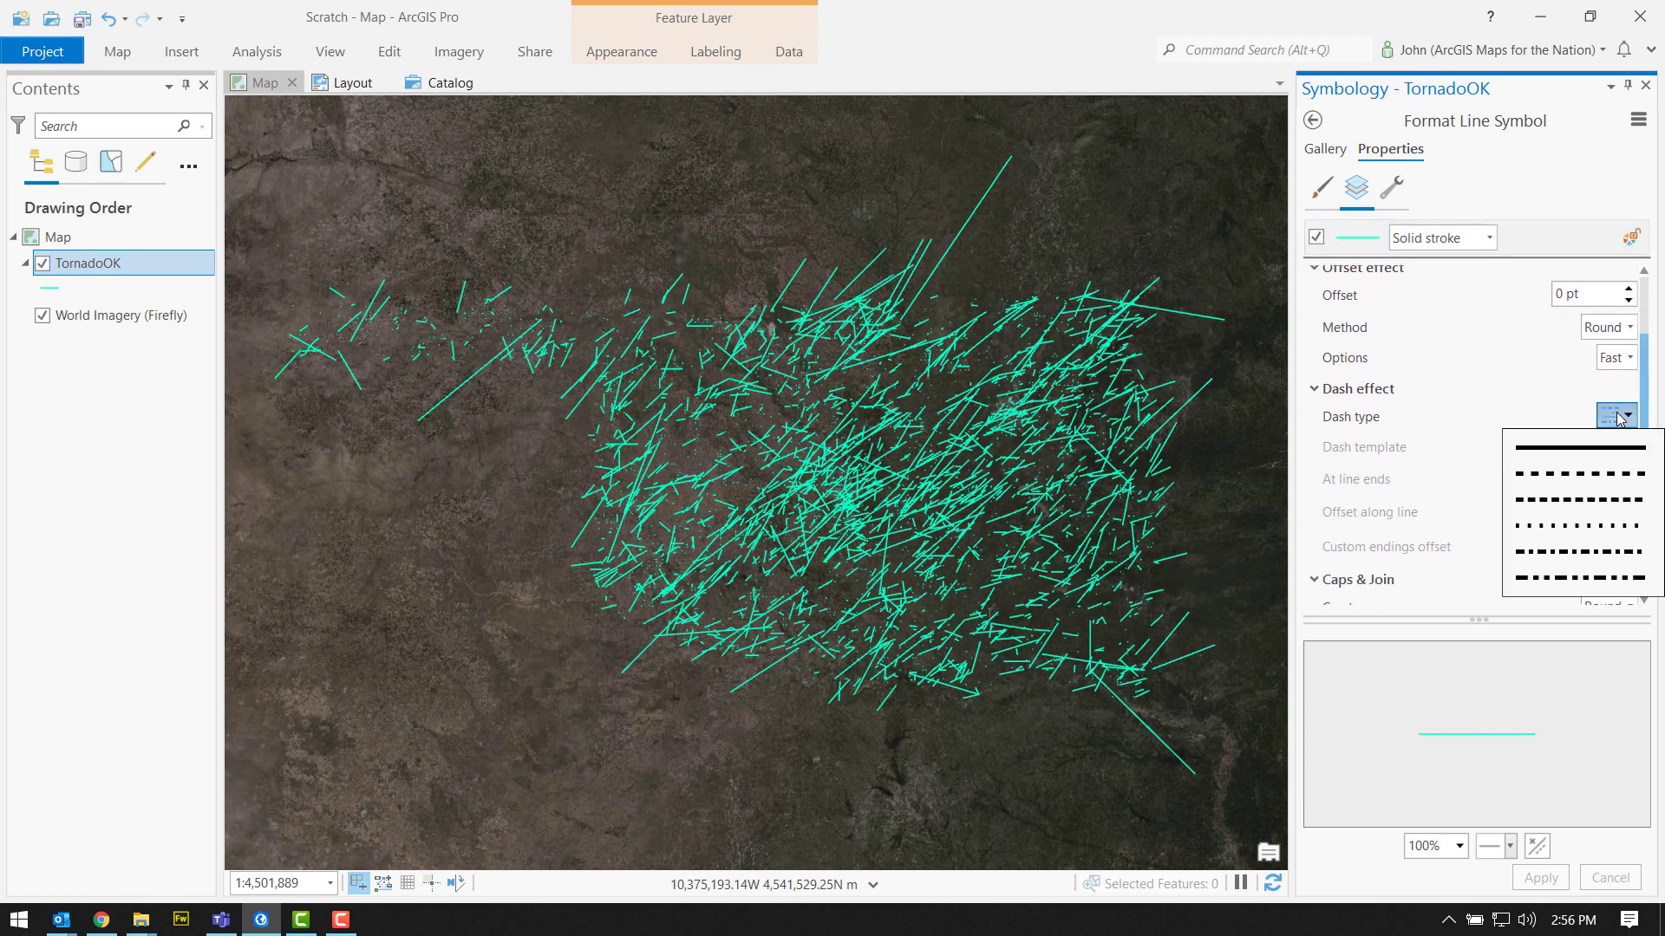
pyautogui.click(1604, 475)
pyautogui.click(1540, 878)
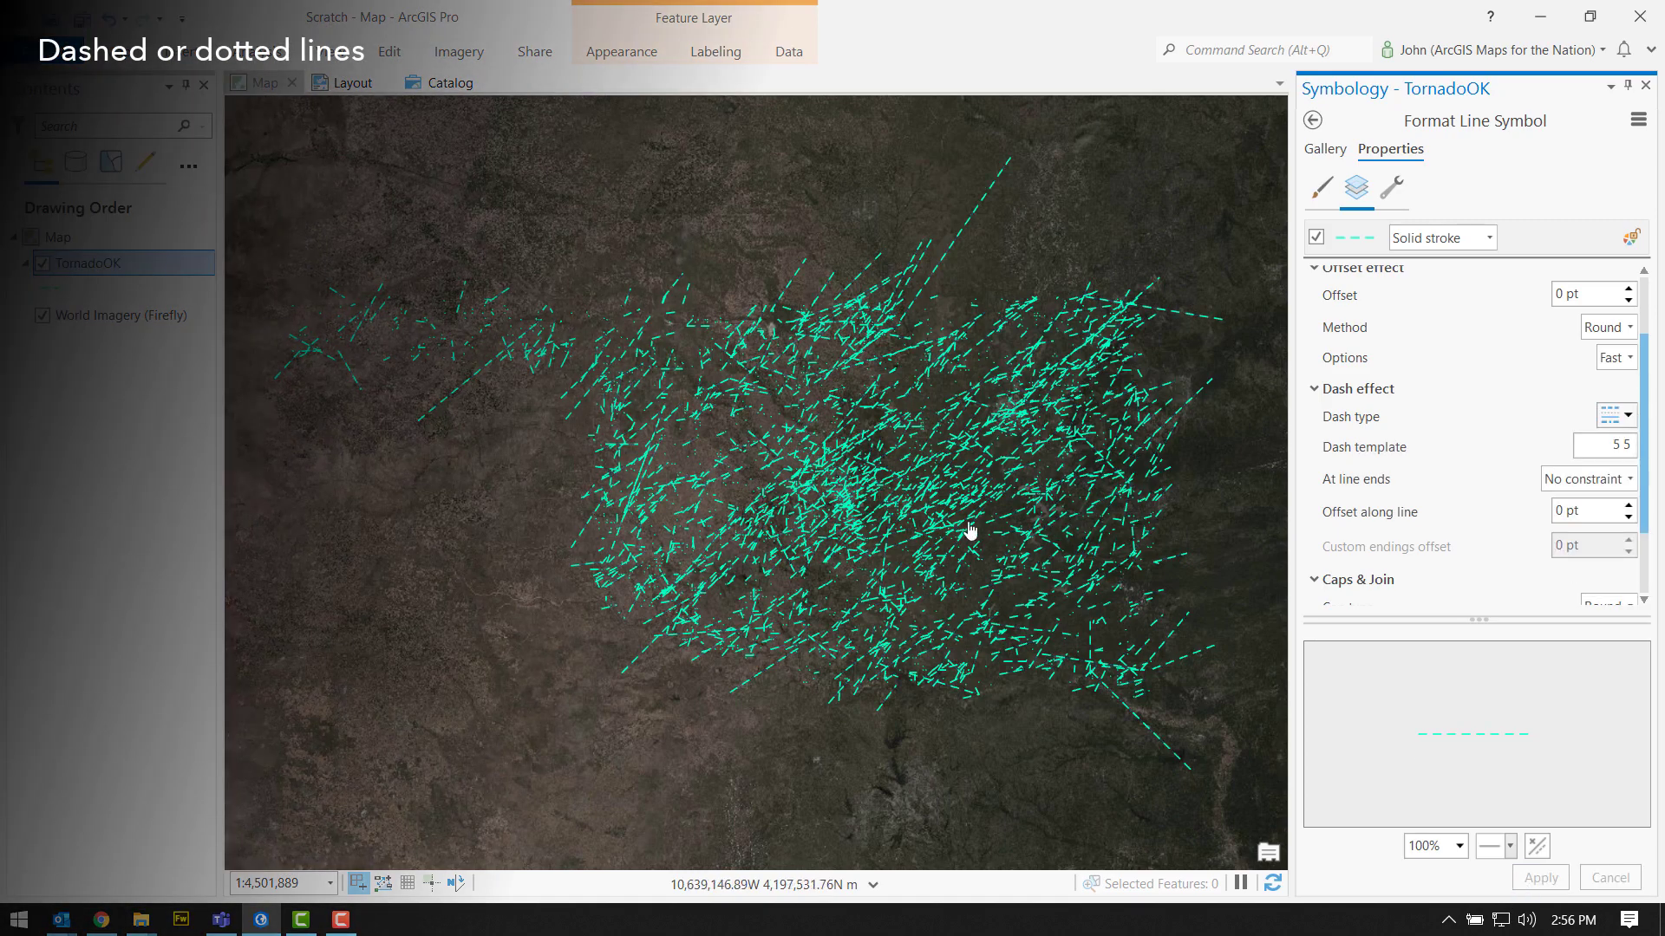
# Change the tornado lines' dash type to the dotted pattern with the 2 6 template and apply it
pyautogui.scroll(3, 932, 529)
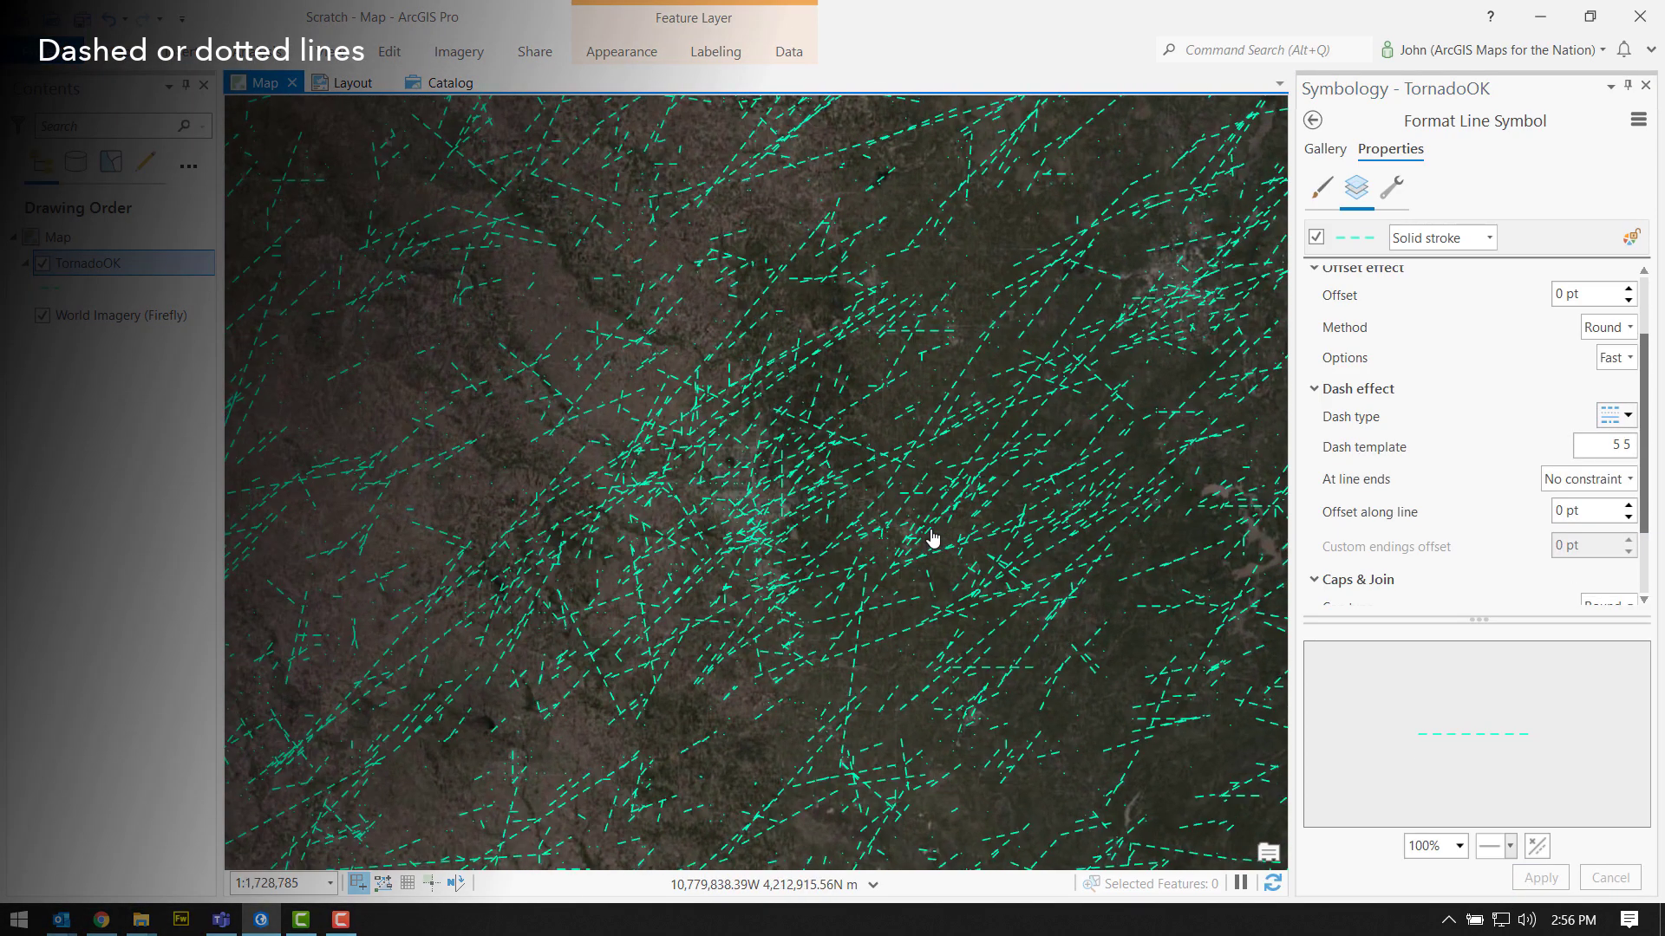
pyautogui.click(1616, 415)
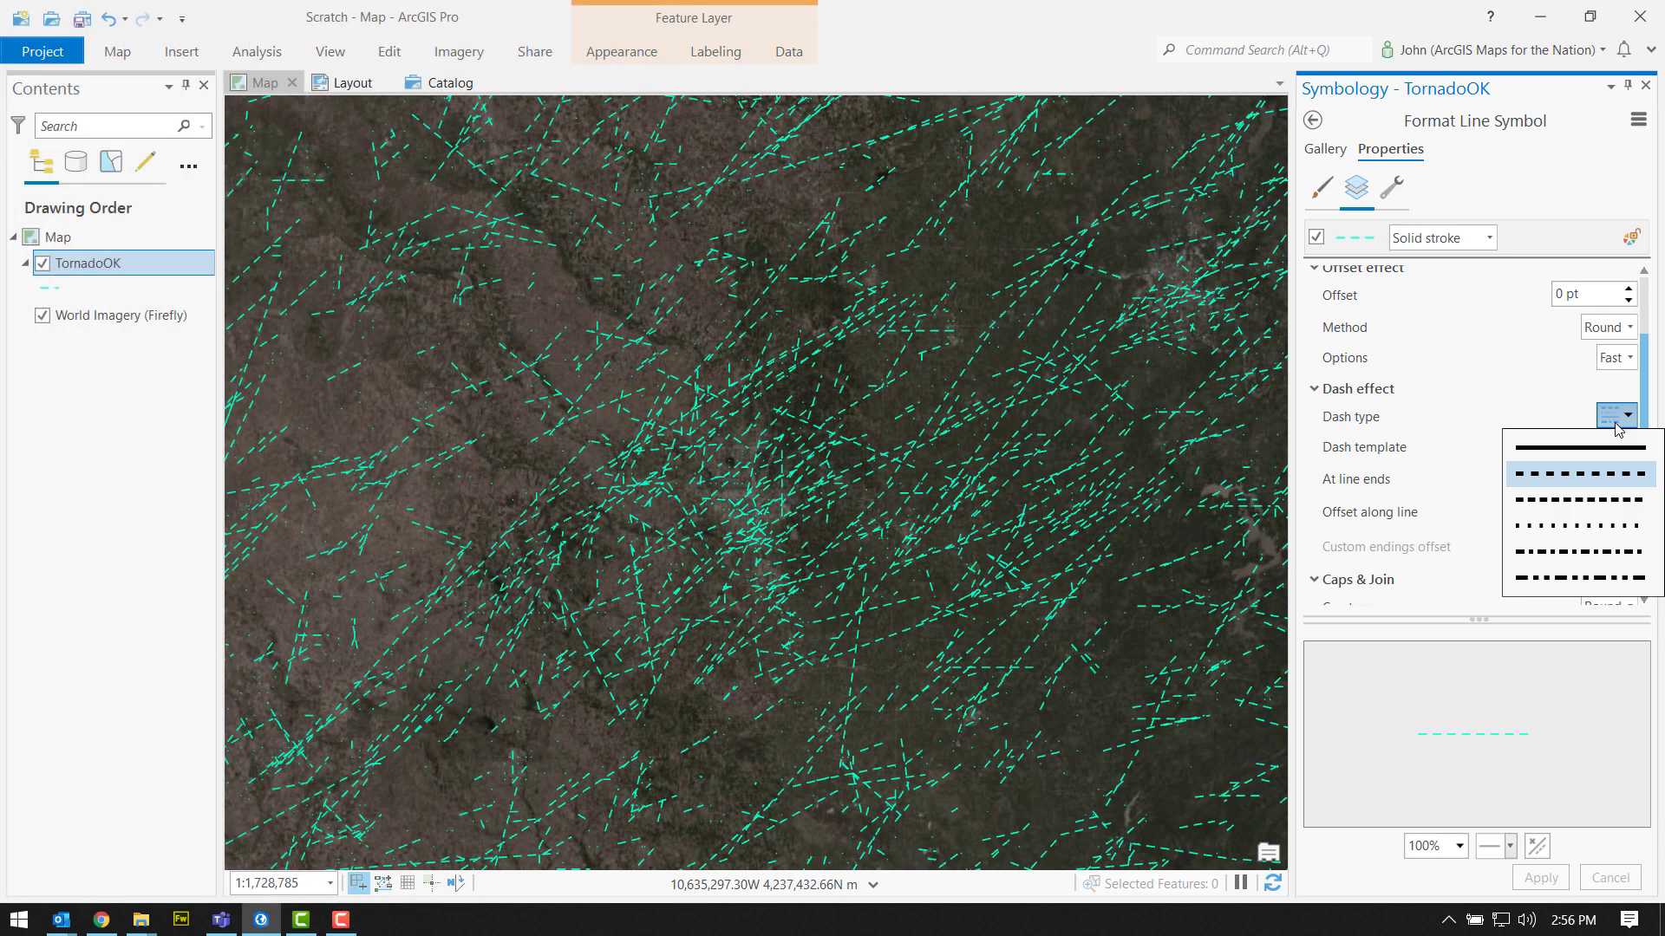
pyautogui.click(1571, 527)
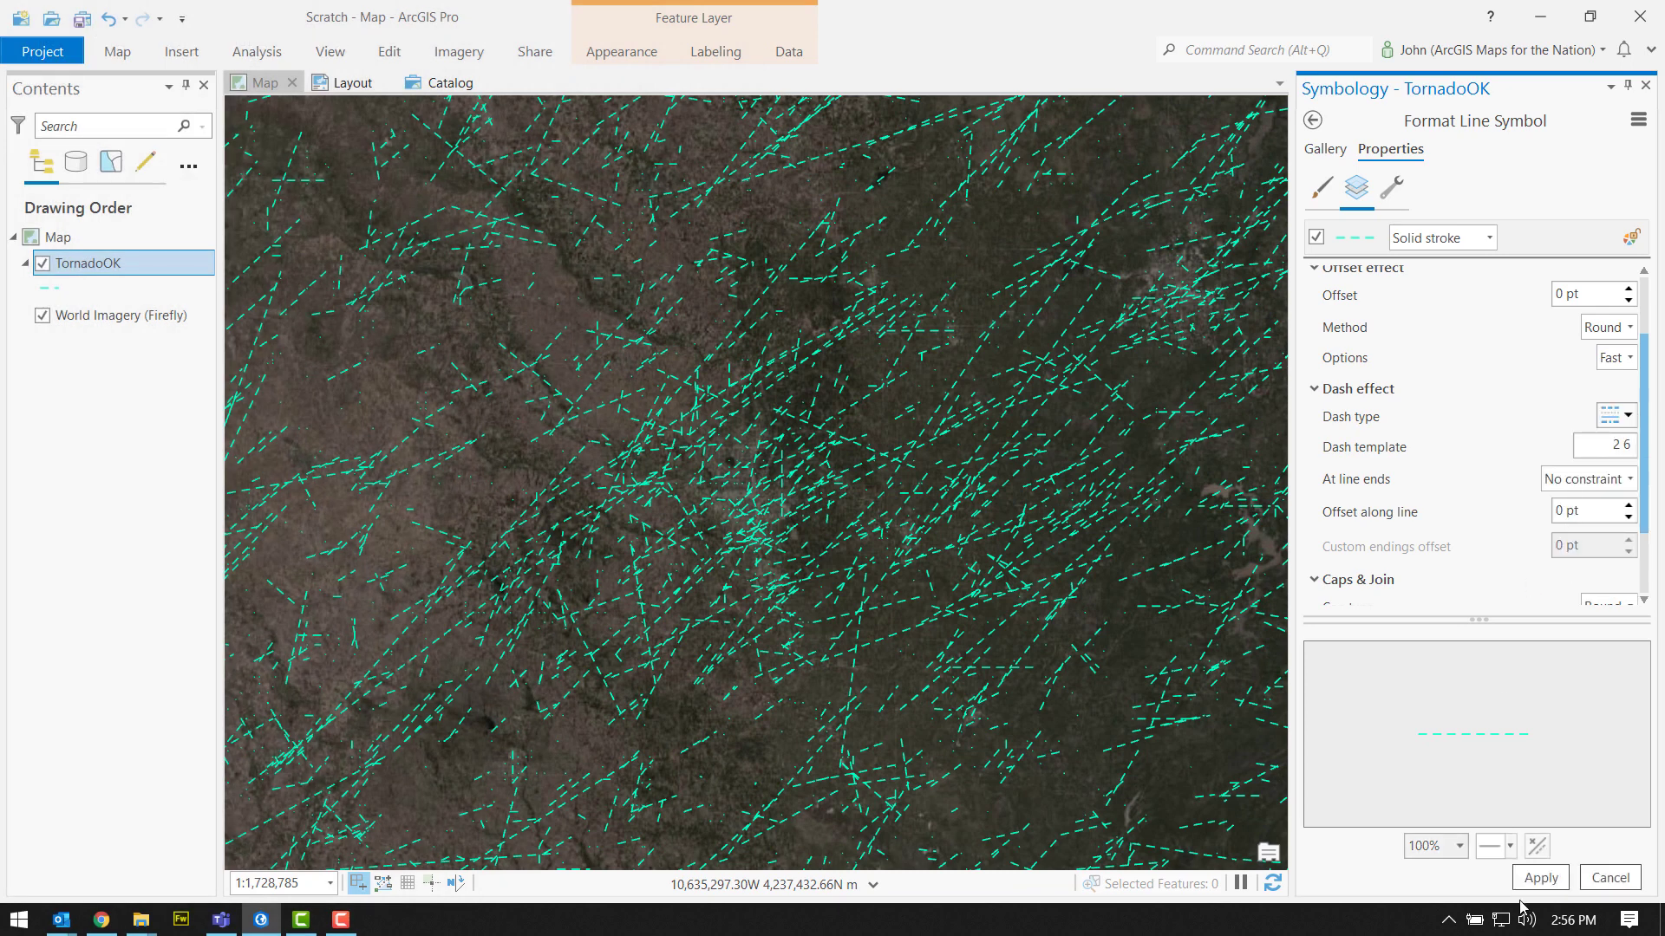
pyautogui.click(1540, 877)
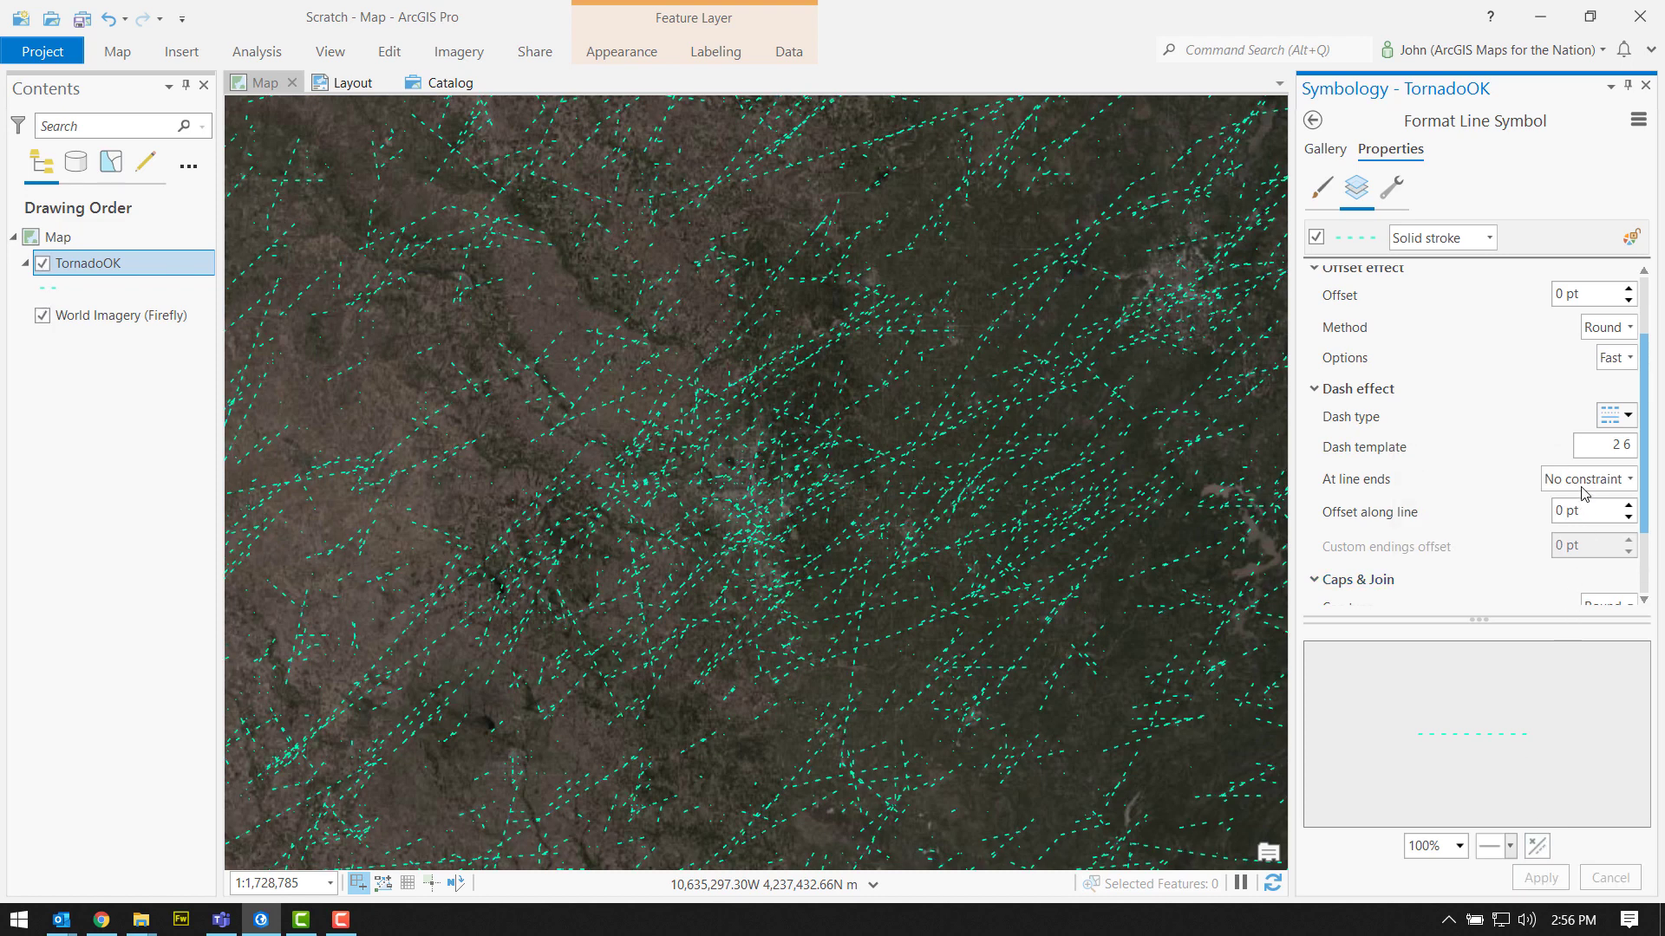
# Try the dash templates 2 2 and 2 4 on the tornado lines, applying each one
pyautogui.click(1614, 427)
pyautogui.click(1612, 439)
pyautogui.moveTo(1613, 444); pyautogui.dragTo(1648, 444)
pyautogui.write('2 2')
pyautogui.press('Tab')
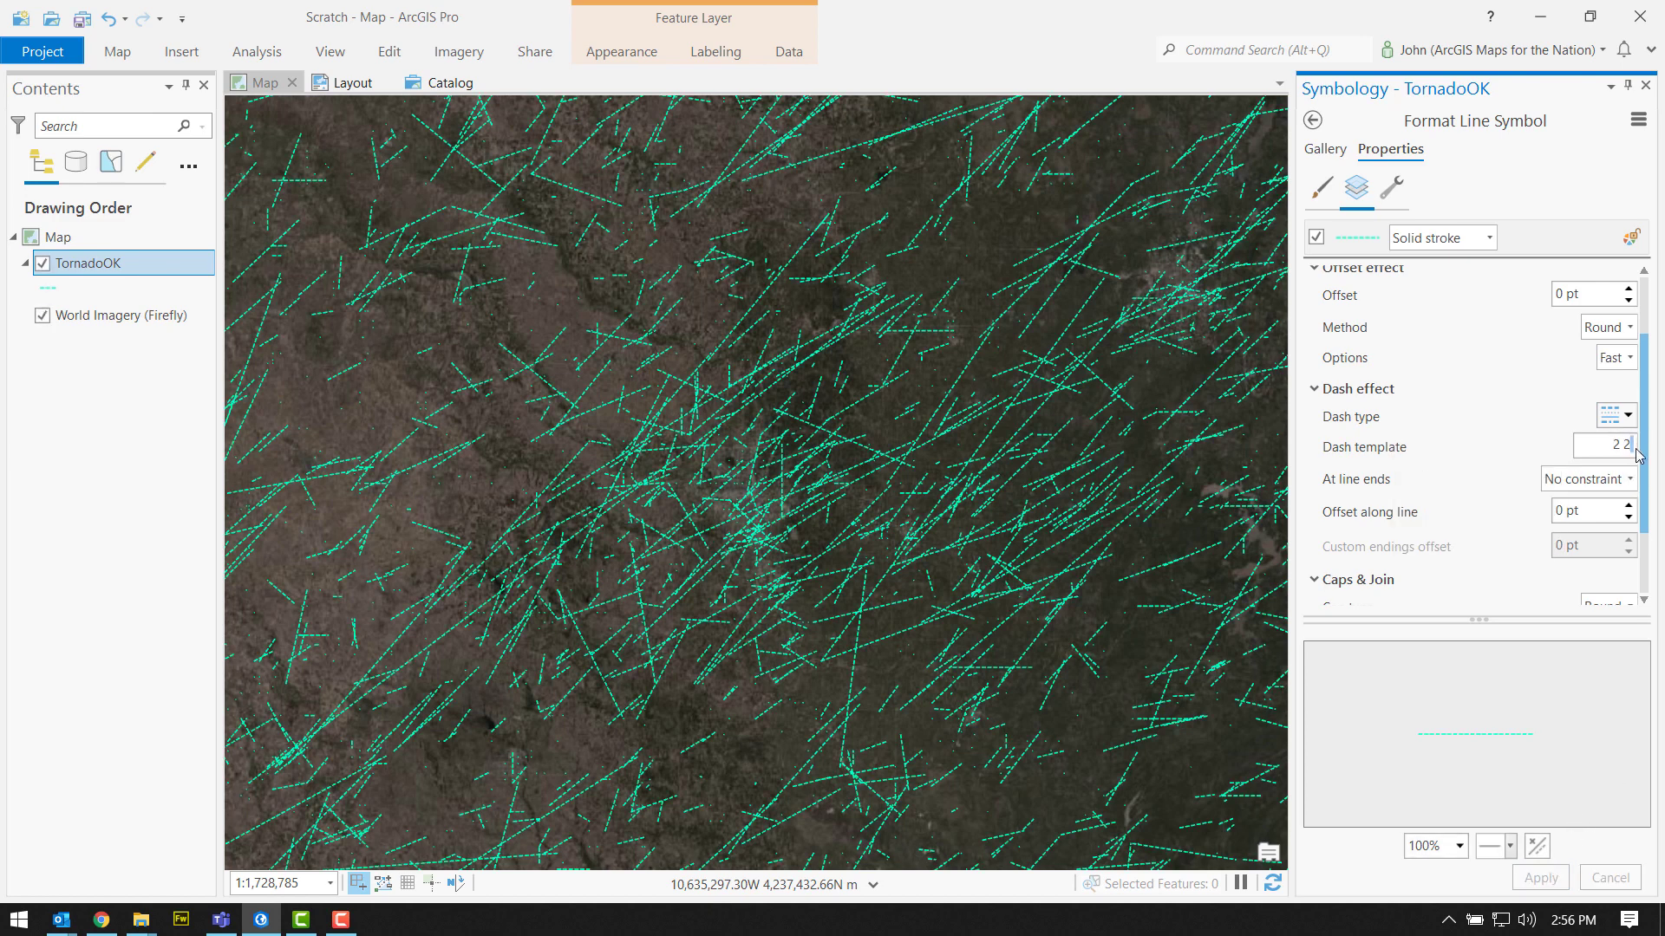
pyautogui.click(1540, 878)
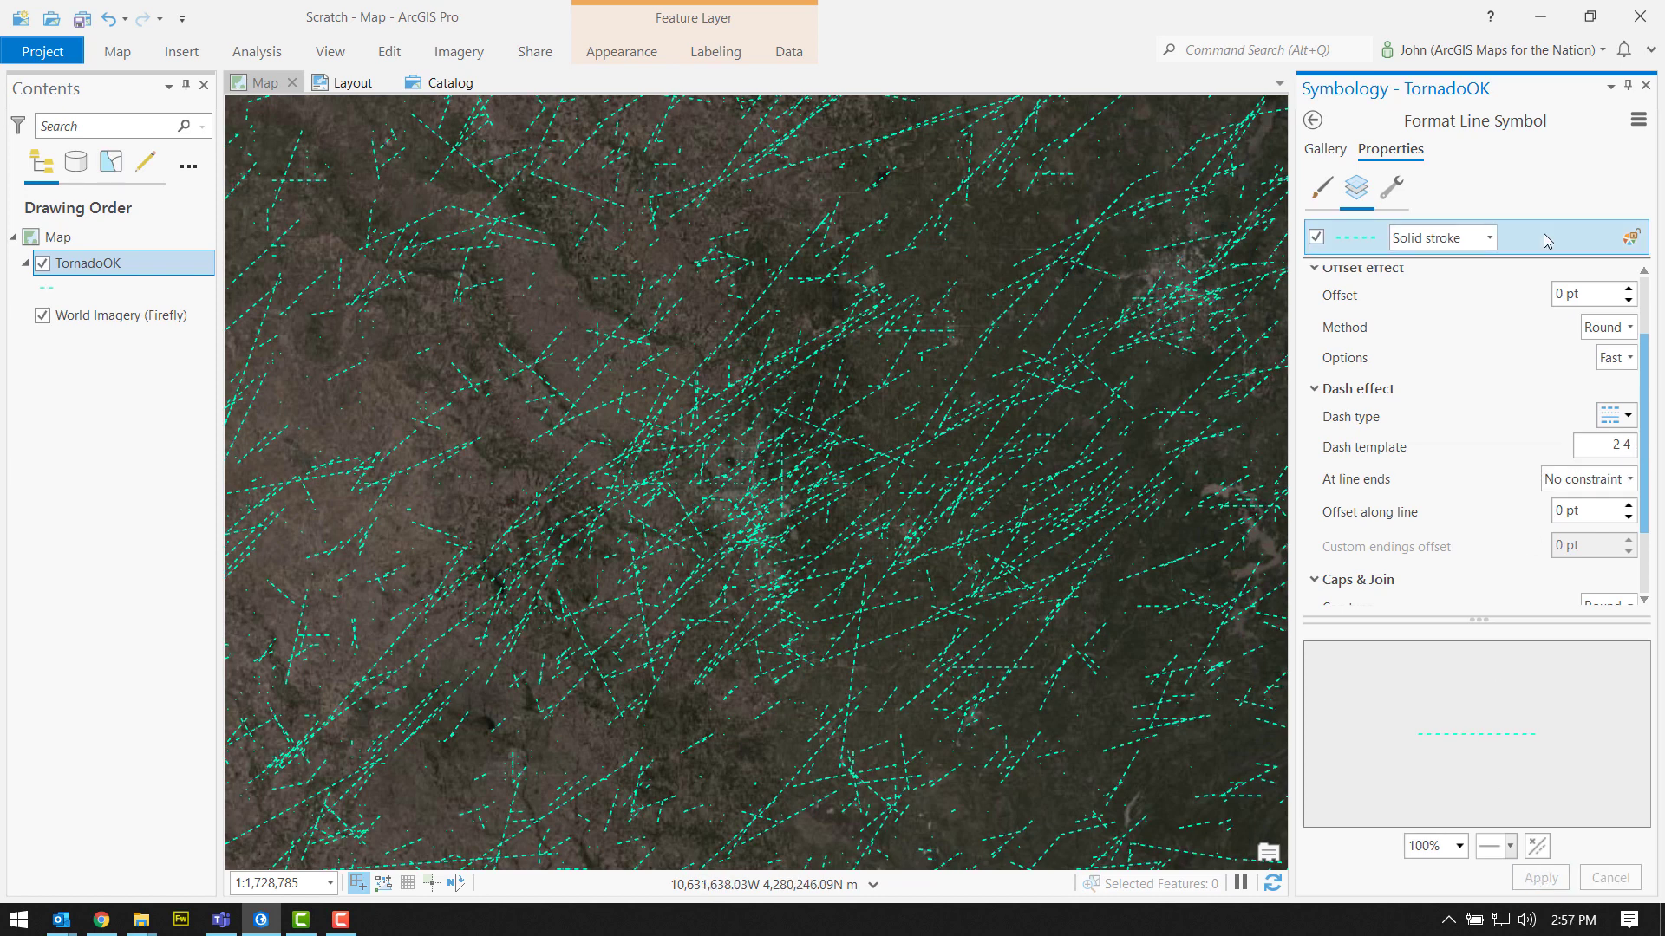
# Set the dash template to 1 4 and apply it to the tornado lines
pyautogui.doubleClick(1616, 446)
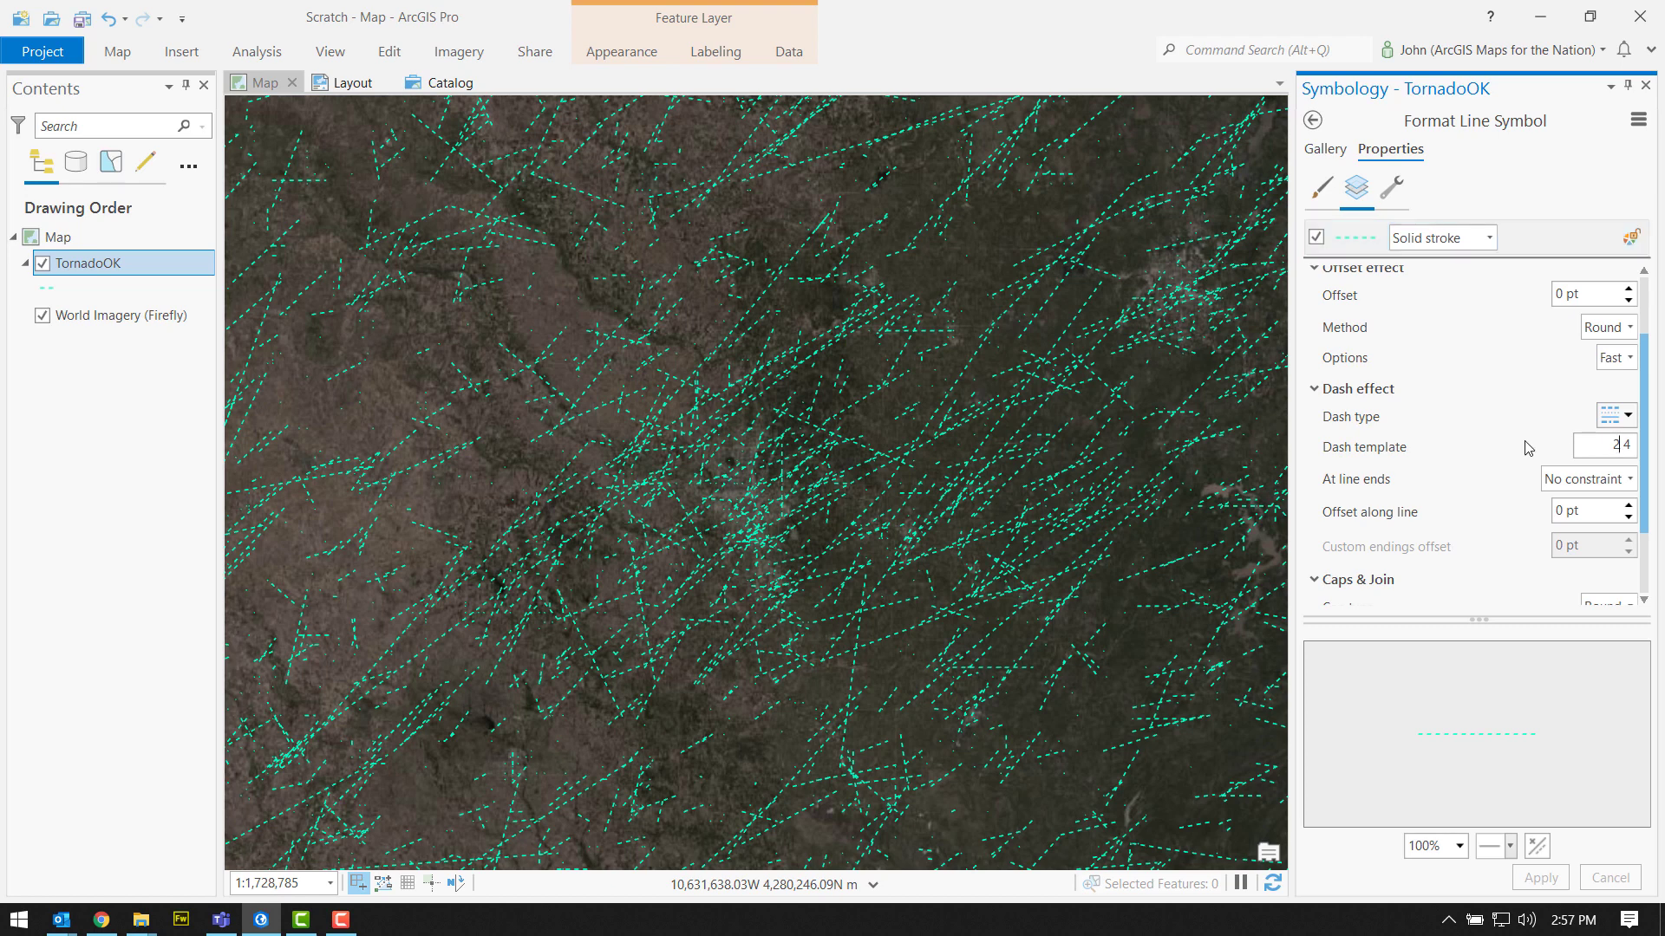
pyautogui.write('1')
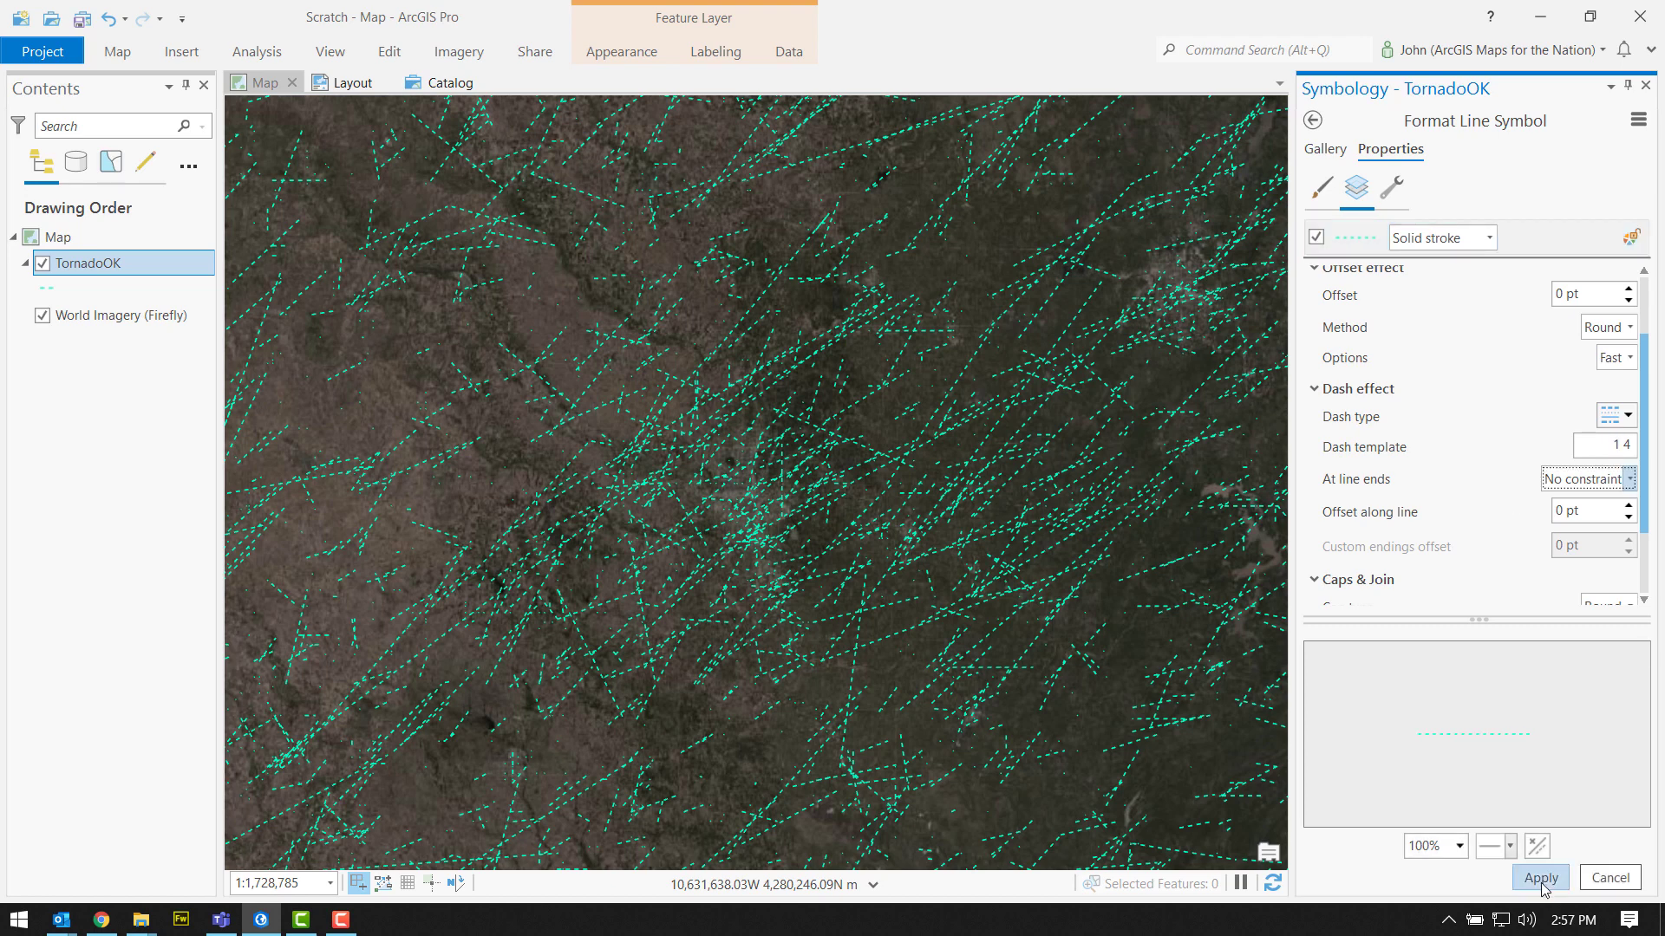
pyautogui.click(1540, 881)
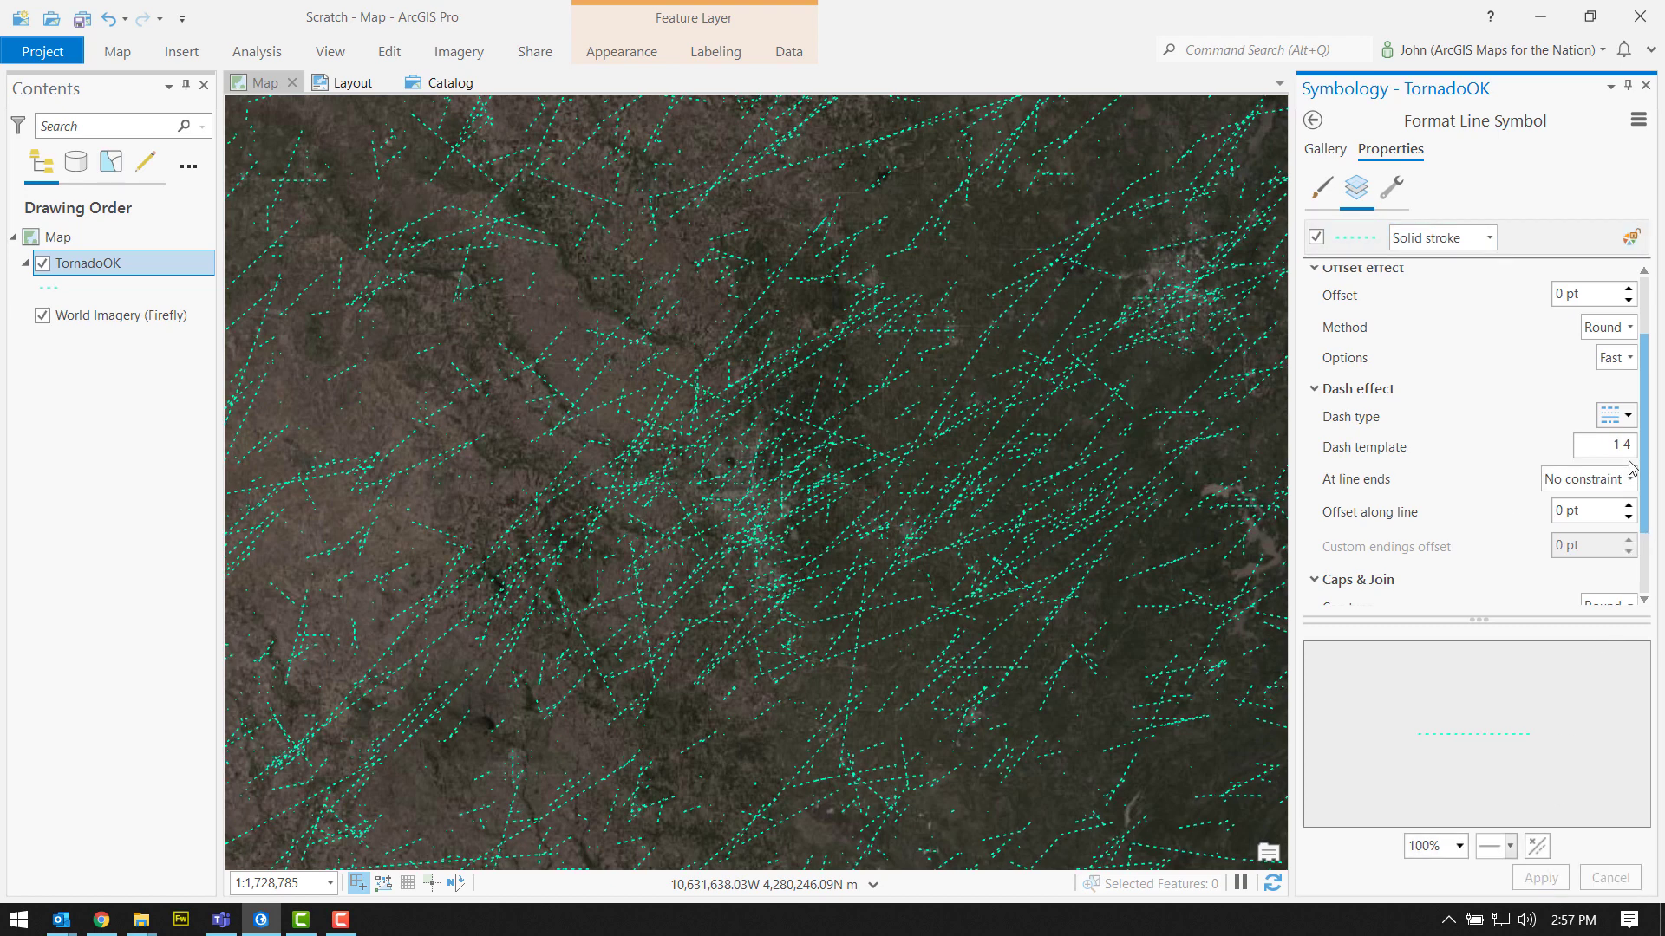
# Try wider dot spacing with dash templates 1 14 and 1 8, and return the template to 1 4
pyautogui.write('1')
pyautogui.press('Return')
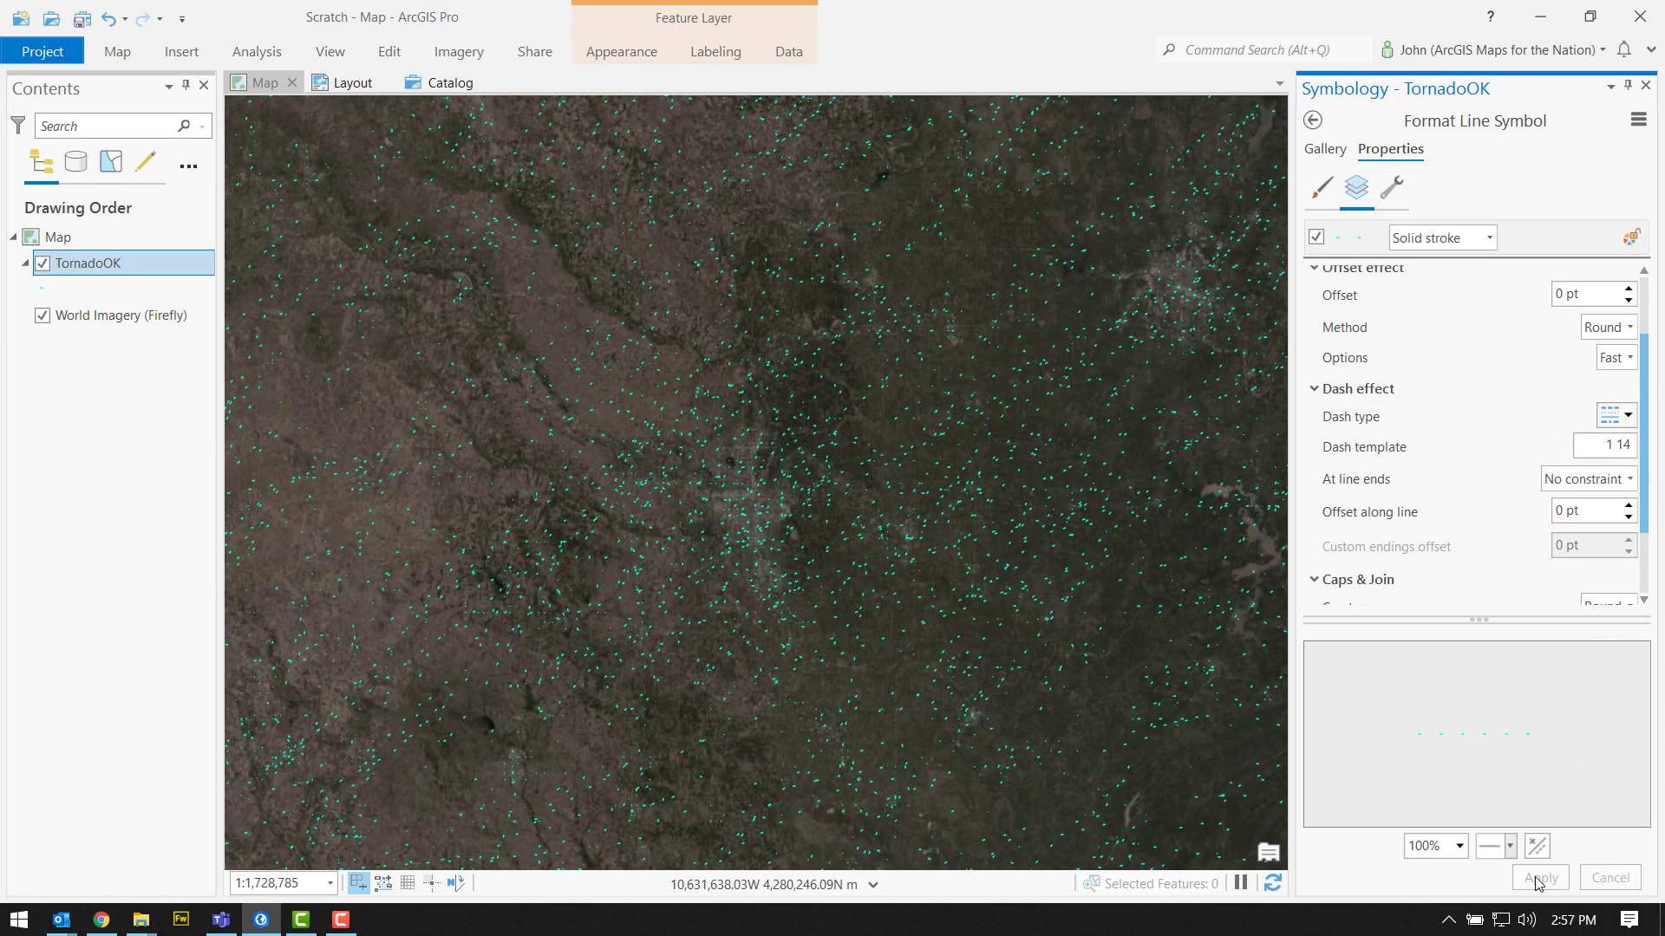
pyautogui.press('BackSpace')
pyautogui.press('BackSpace')
pyautogui.write('8')
pyautogui.press('Return')
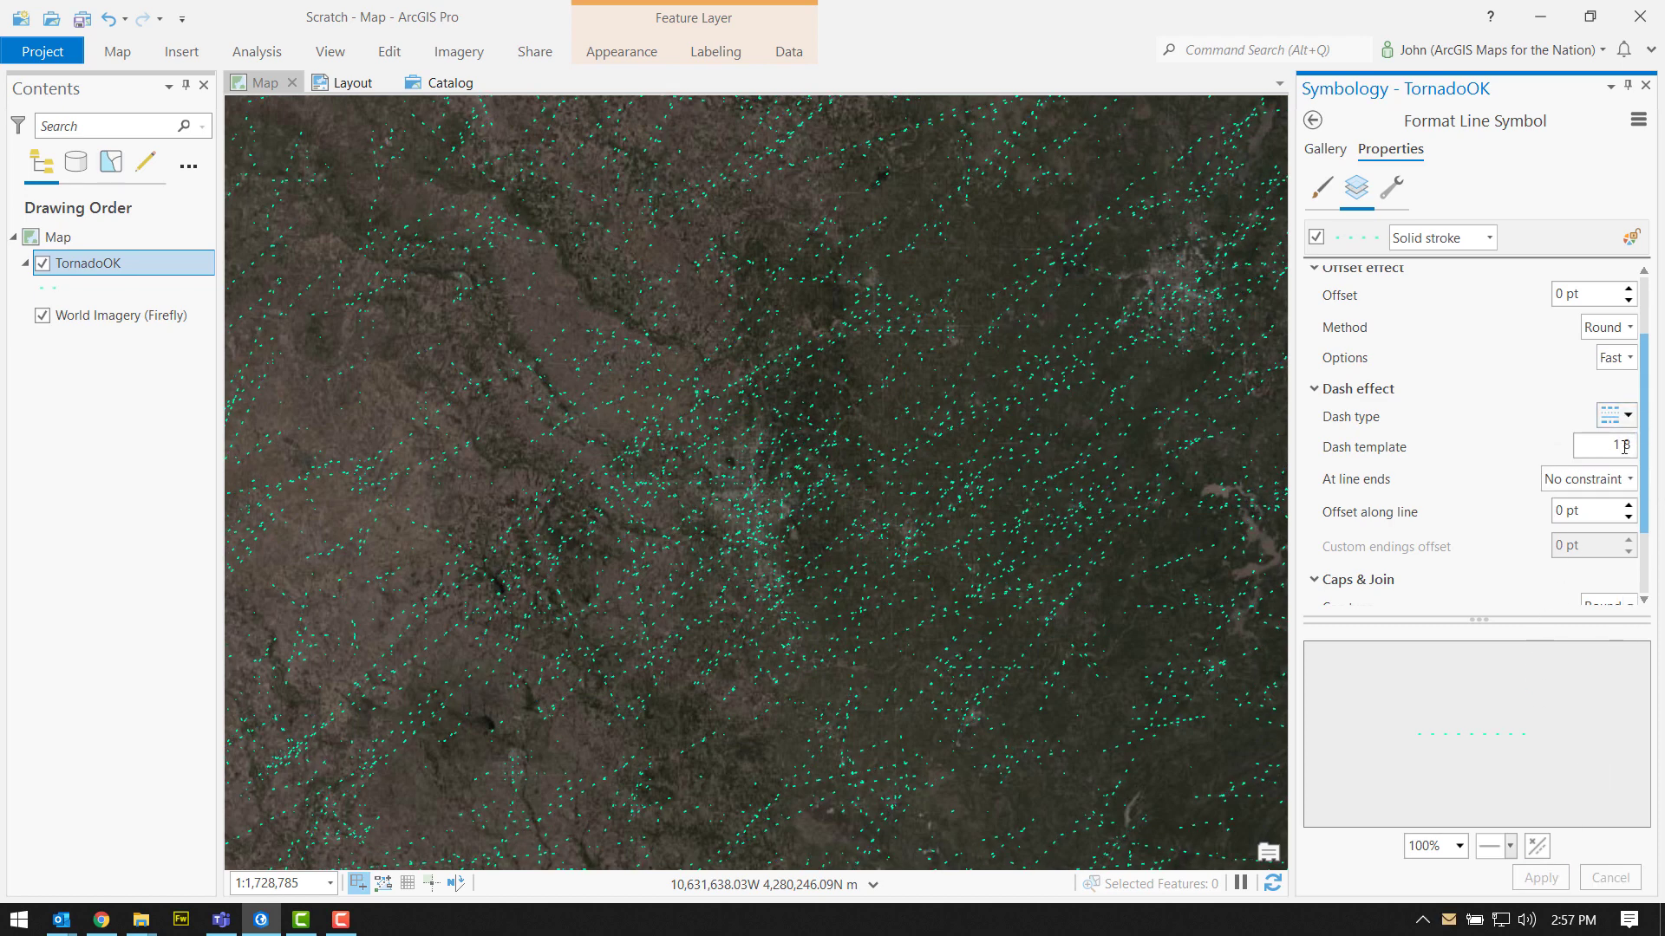
pyautogui.write('4')
pyautogui.press('Return')
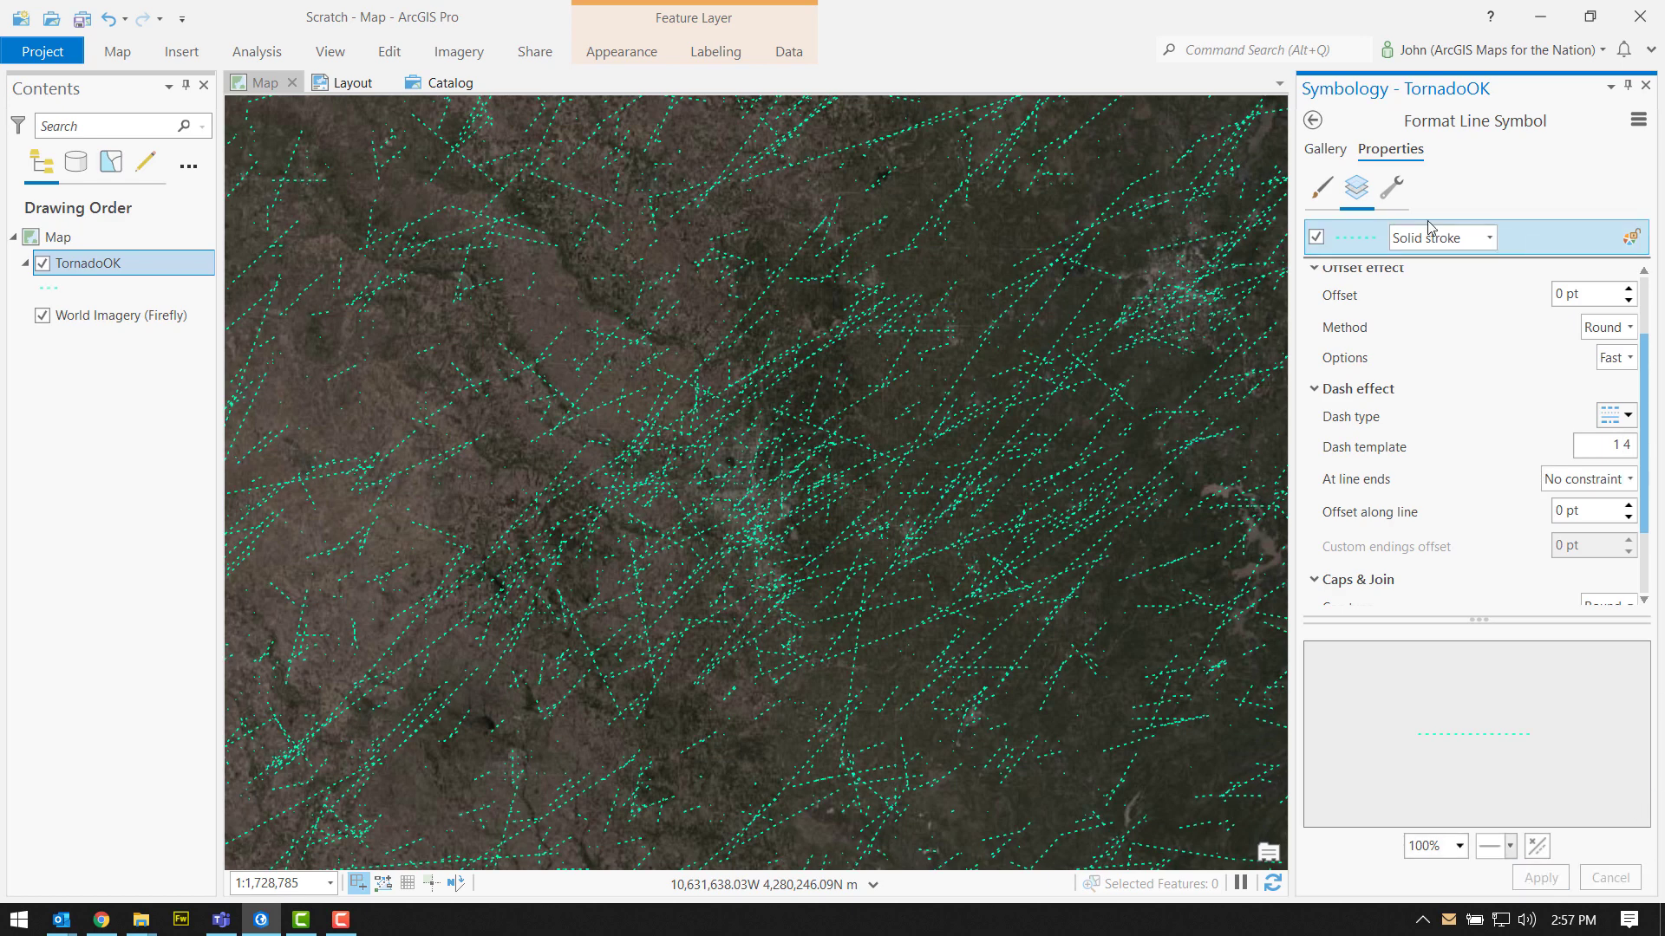
# Add a Wave effect to the layer effects of the tornado line's stroke
pyautogui.click(1389, 194)
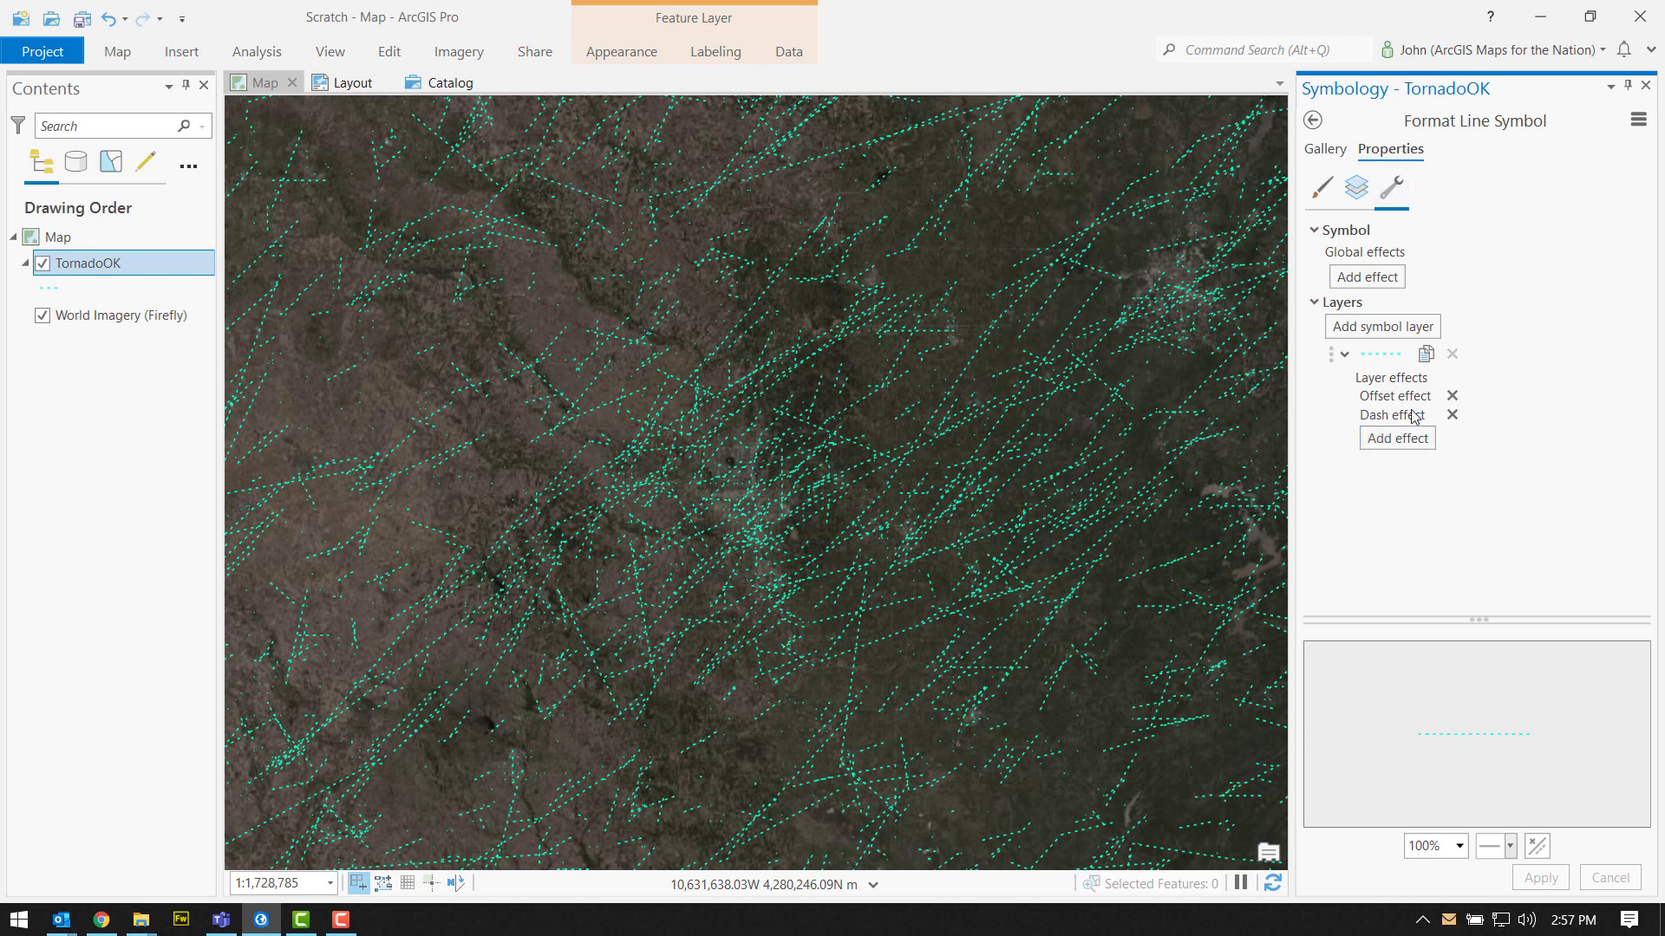
pyautogui.click(1397, 438)
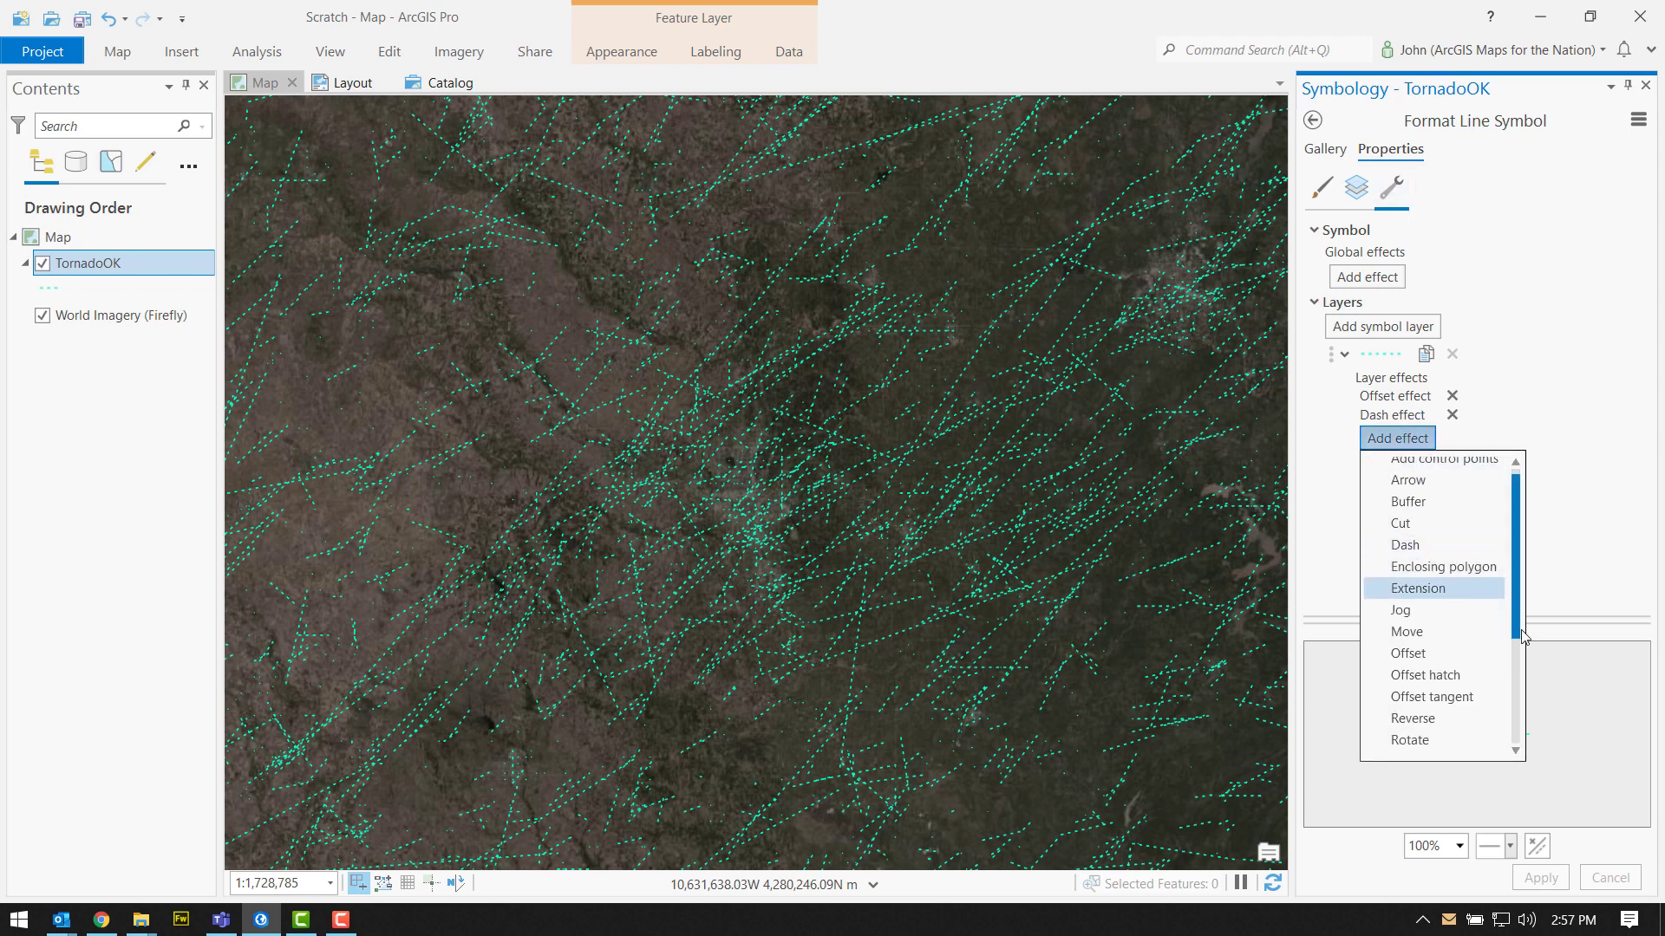
pyautogui.scroll(-3, 1426, 659)
pyautogui.click(1426, 664)
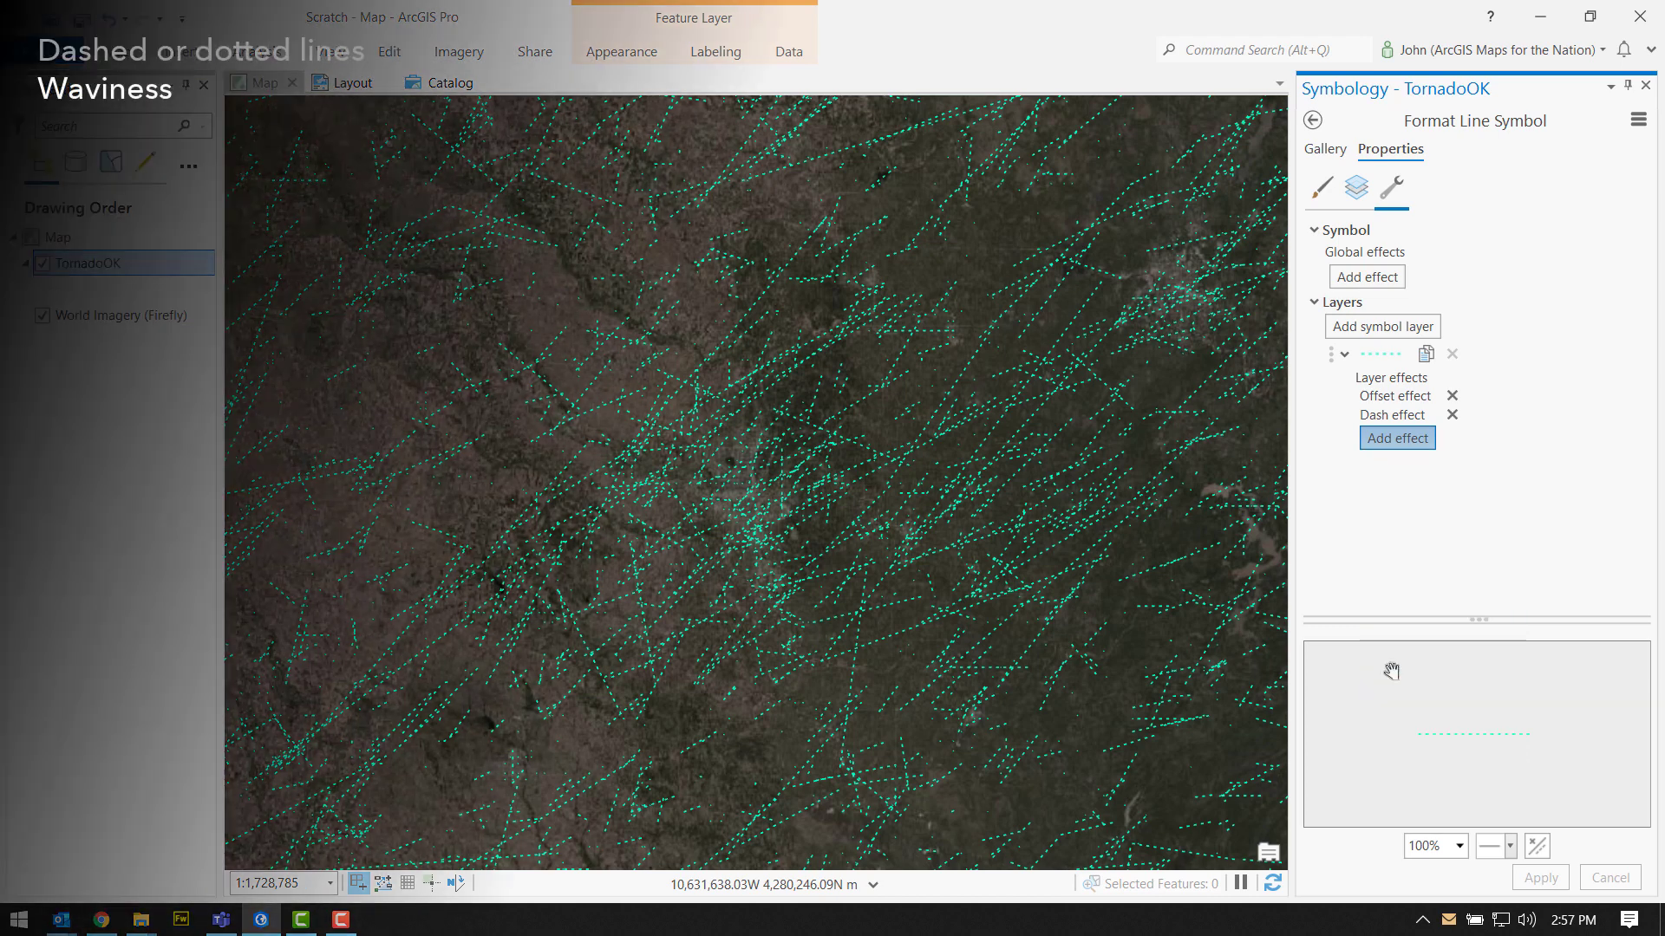
# Set the stroke's dash type back to a continuous solid line, enlarge the symbol preview, and apply the wavy symbol
pyautogui.click(1352, 193)
pyautogui.click(1628, 418)
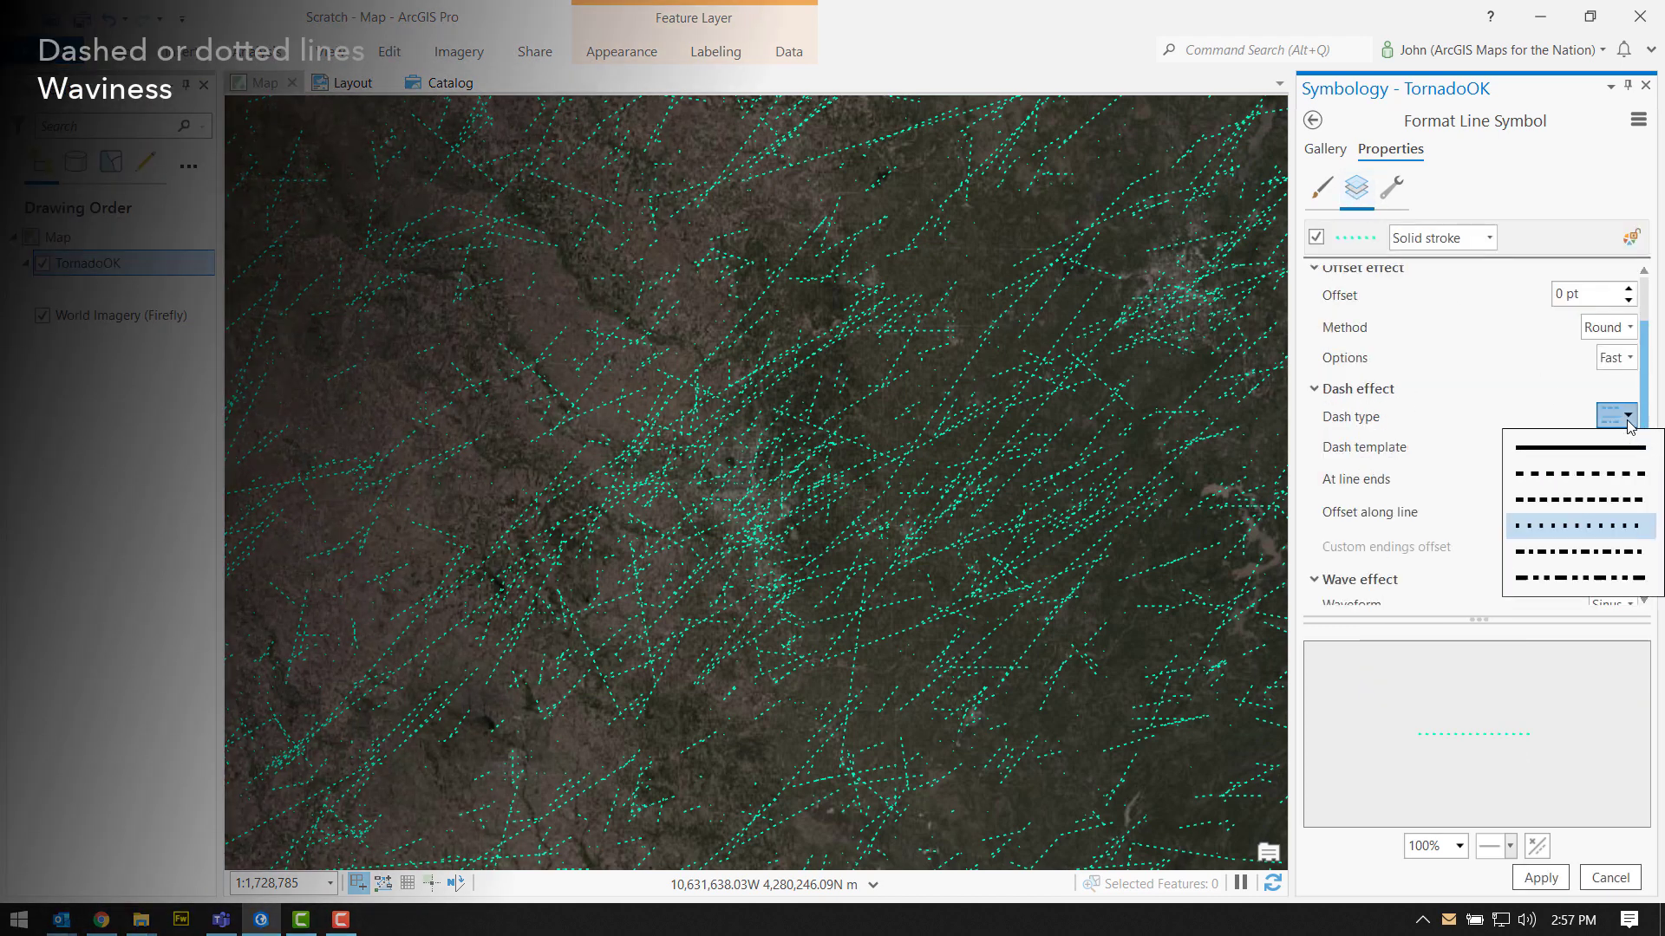
pyautogui.click(1600, 448)
pyautogui.moveTo(1646, 468); pyautogui.dragTo(1646, 580)
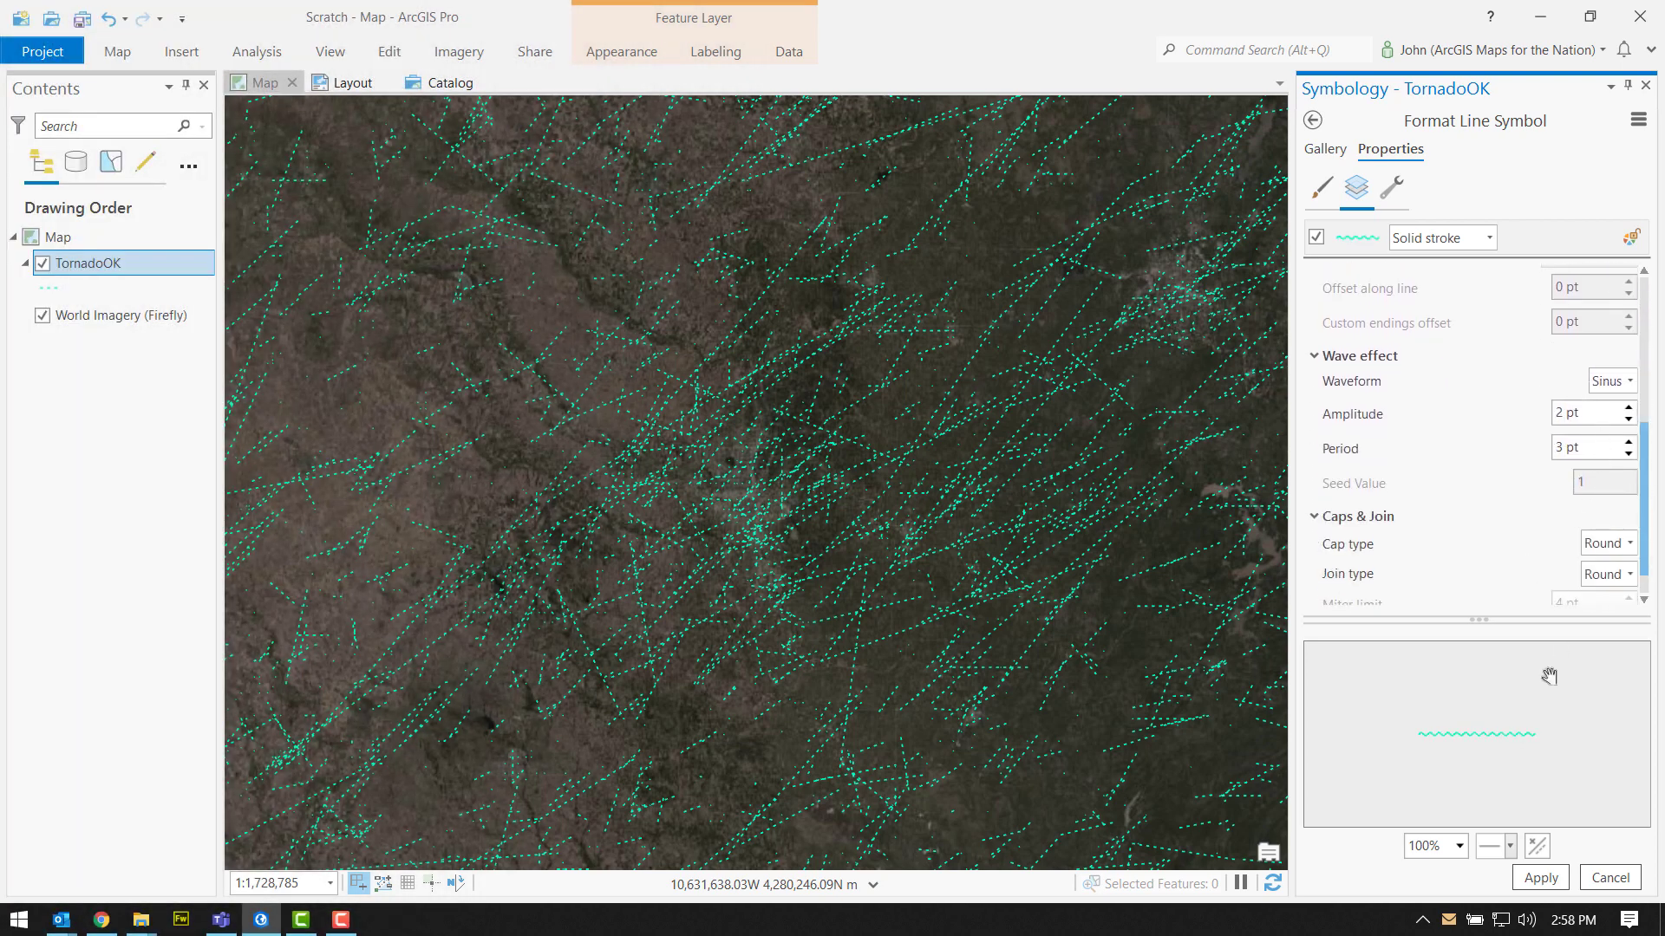
pyautogui.scroll(3, 1488, 730)
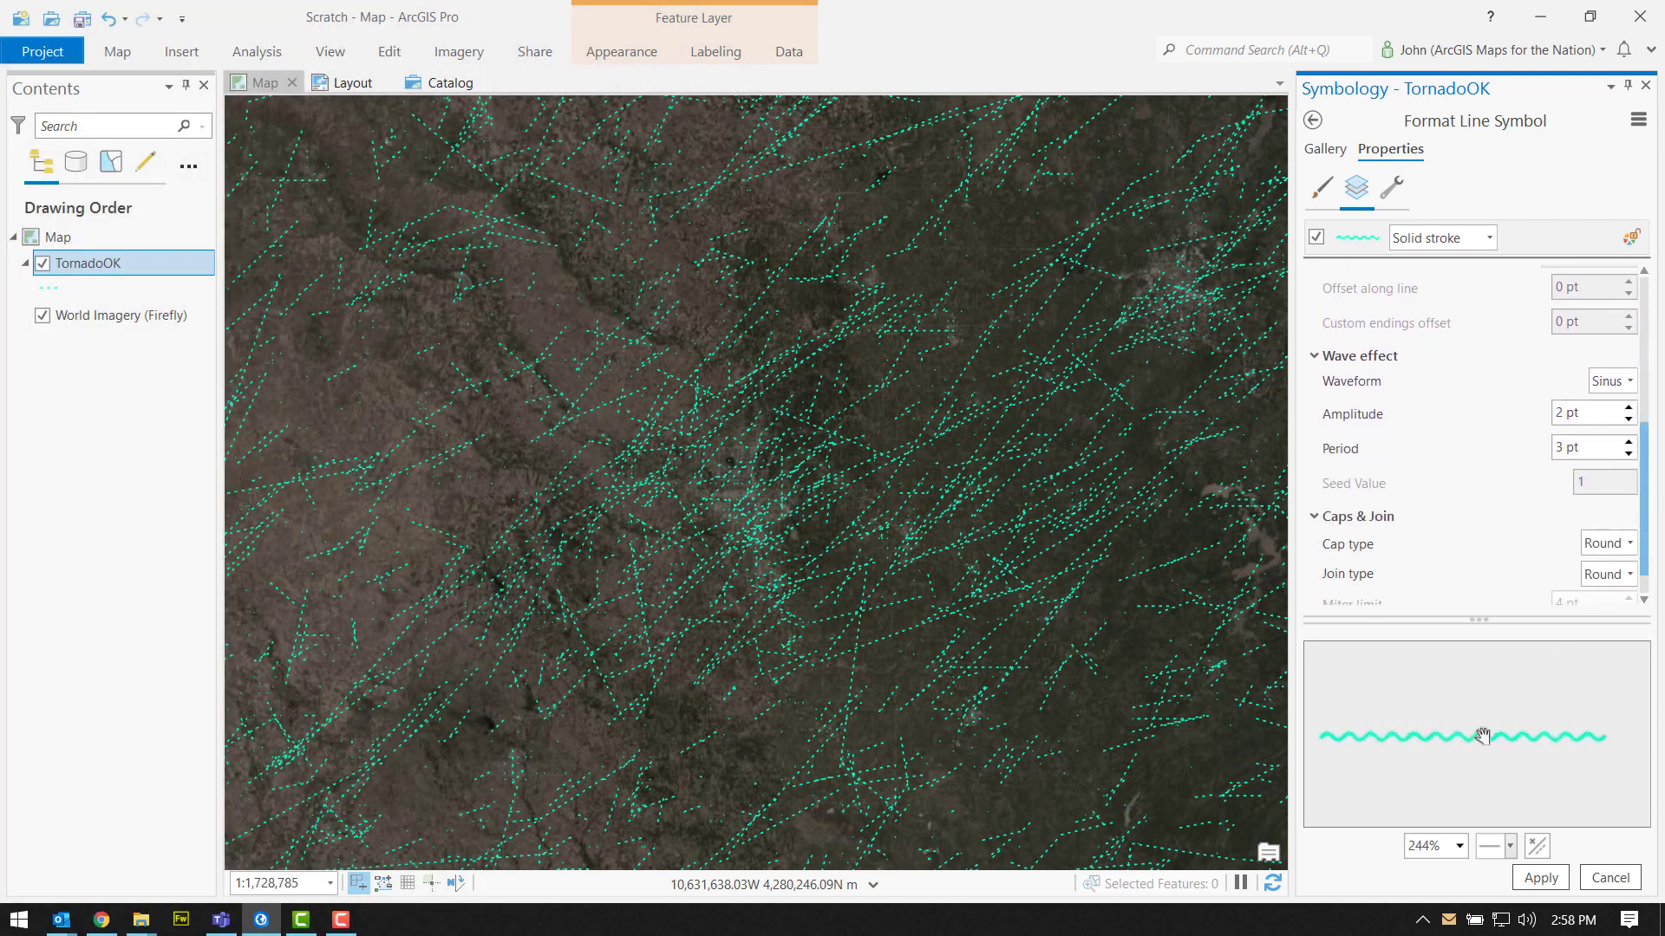
pyautogui.click(1542, 878)
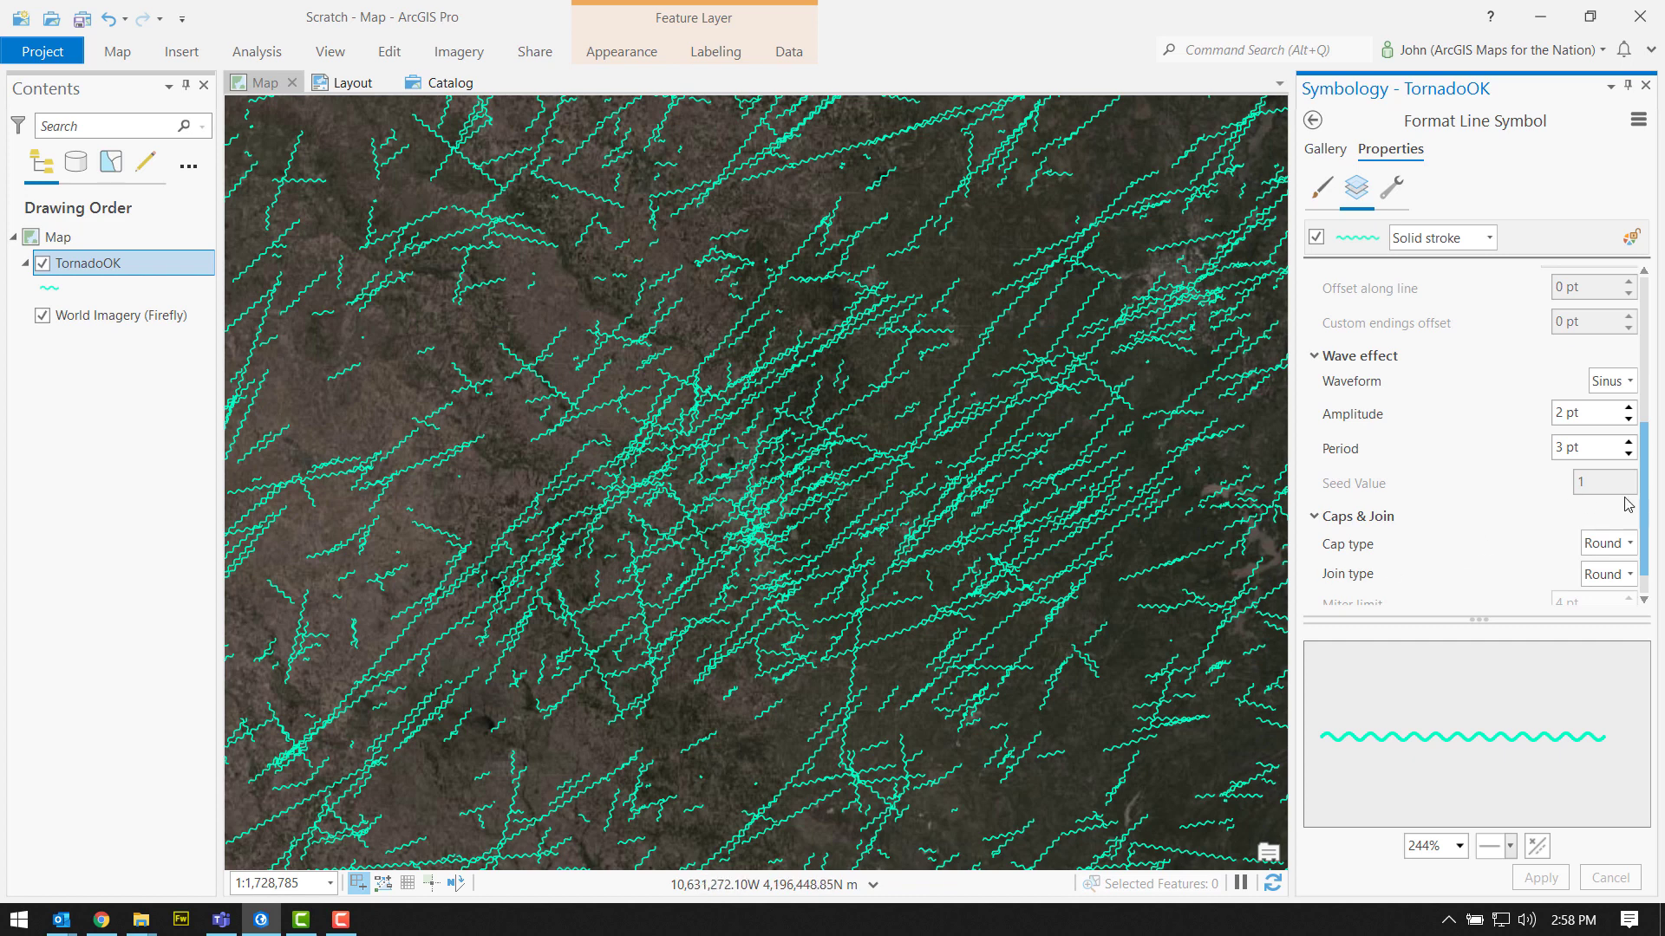
# Try the Square waveform for the wave effect, and switch to Triangle and apply it
pyautogui.scroll(-1, 1649, 500)
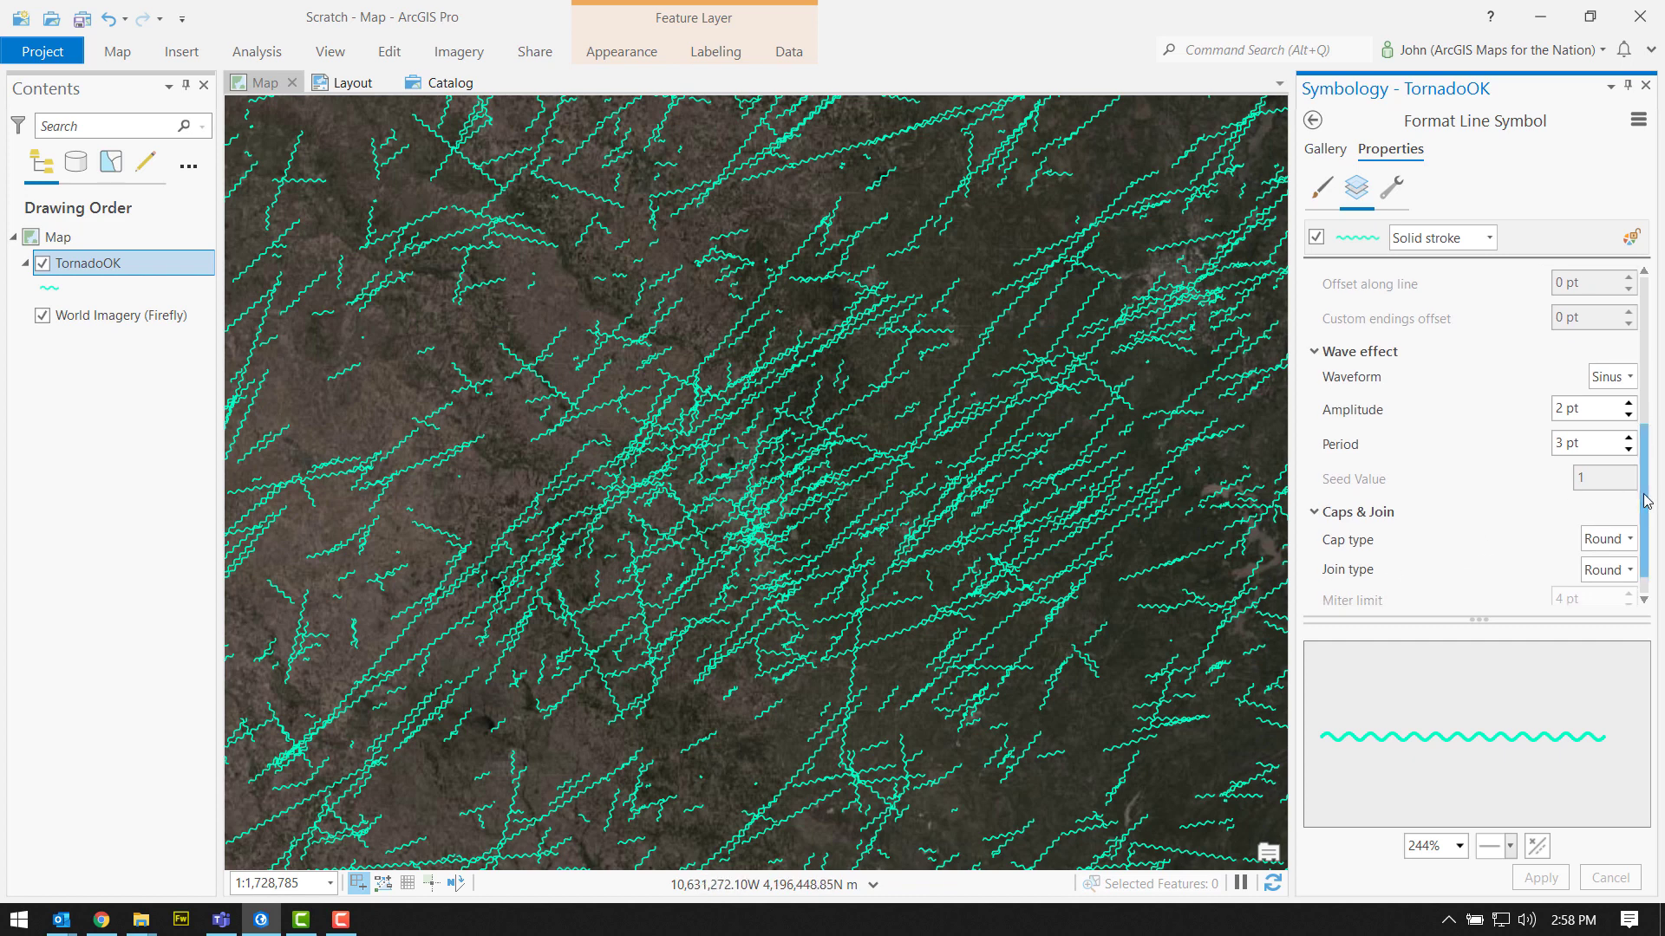
pyautogui.click(1616, 380)
pyautogui.click(1617, 423)
pyautogui.click(1603, 380)
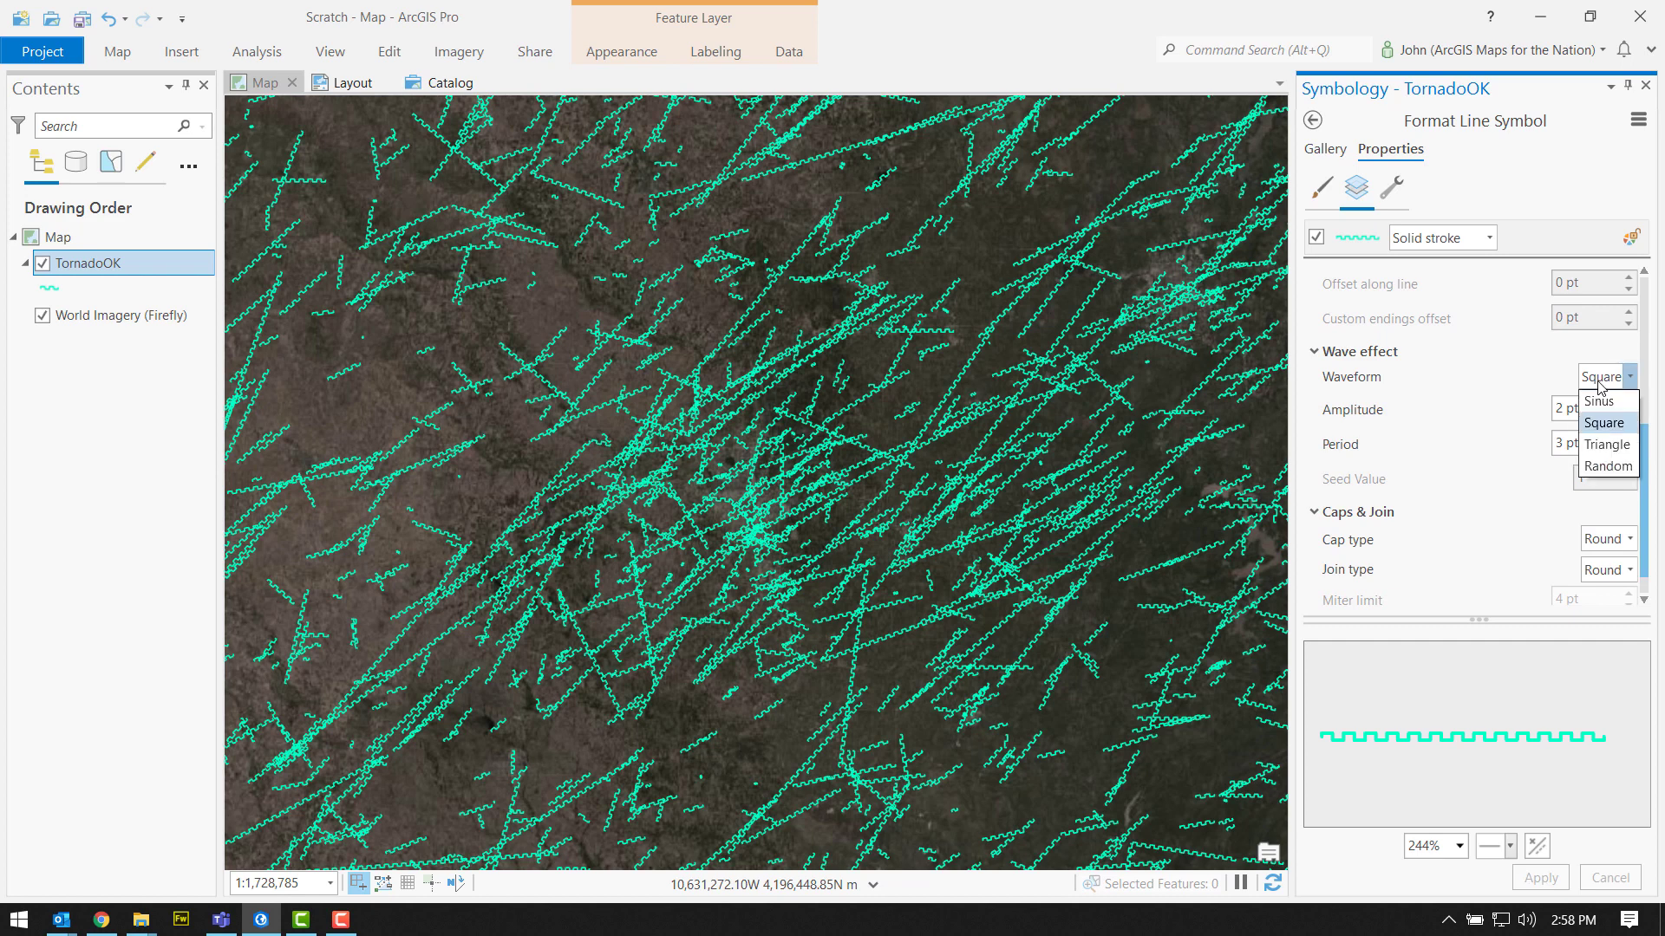
pyautogui.click(1613, 443)
pyautogui.click(1533, 875)
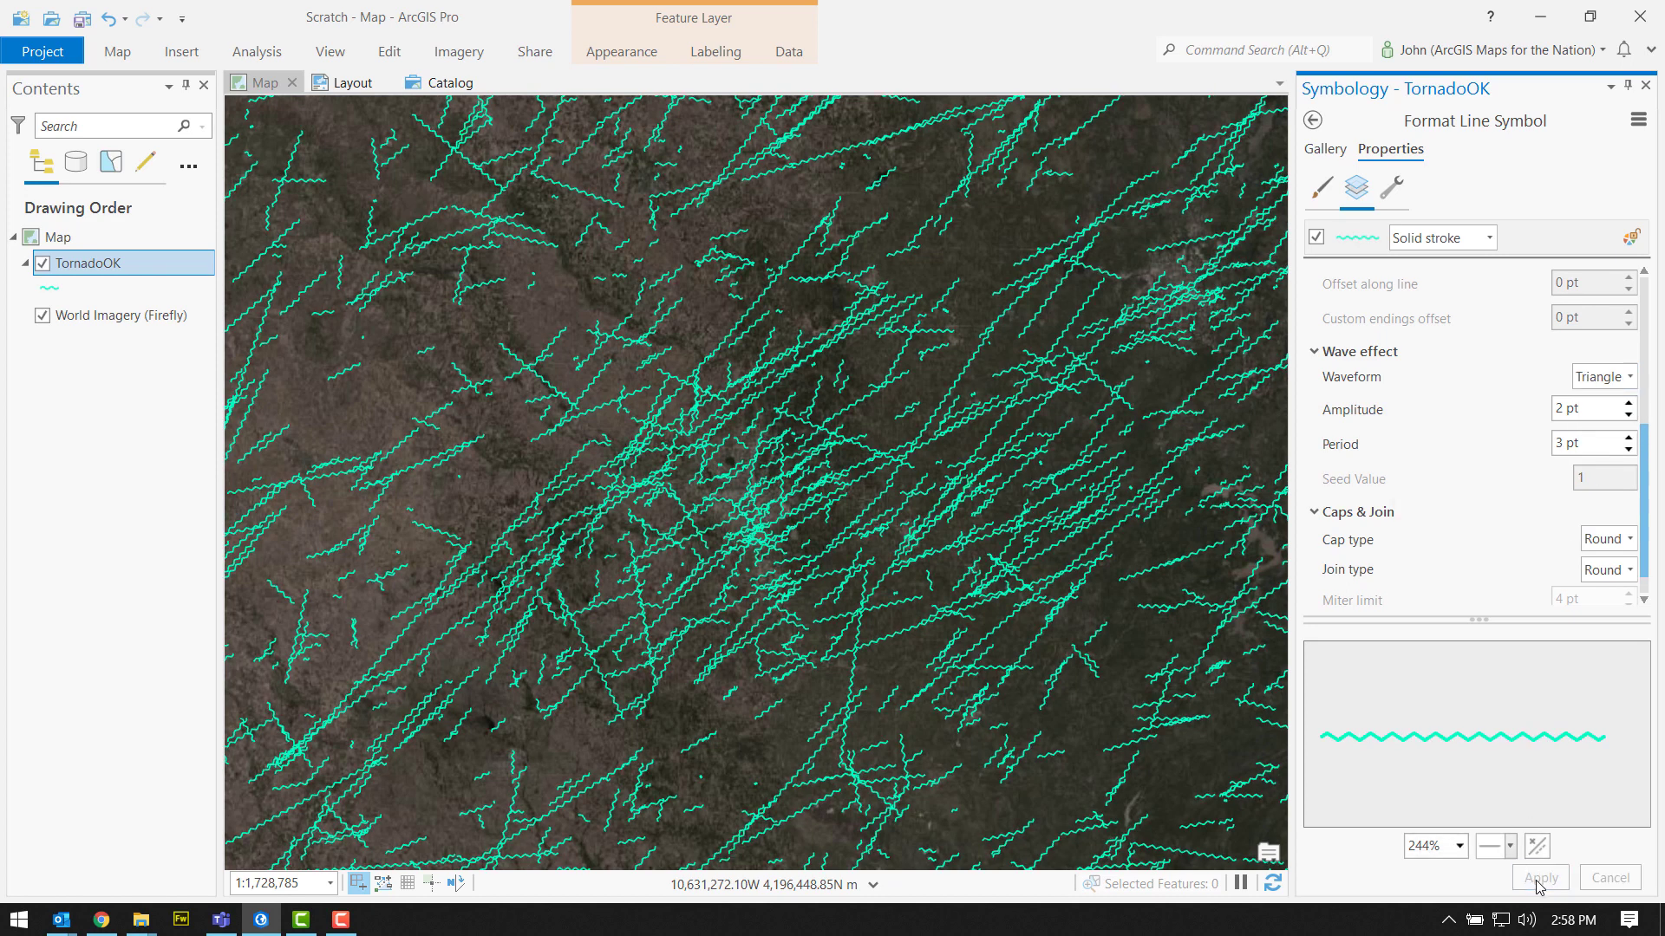
# Set the wave effect's waveform to Random and apply it to the tornado lines
pyautogui.click(1636, 377)
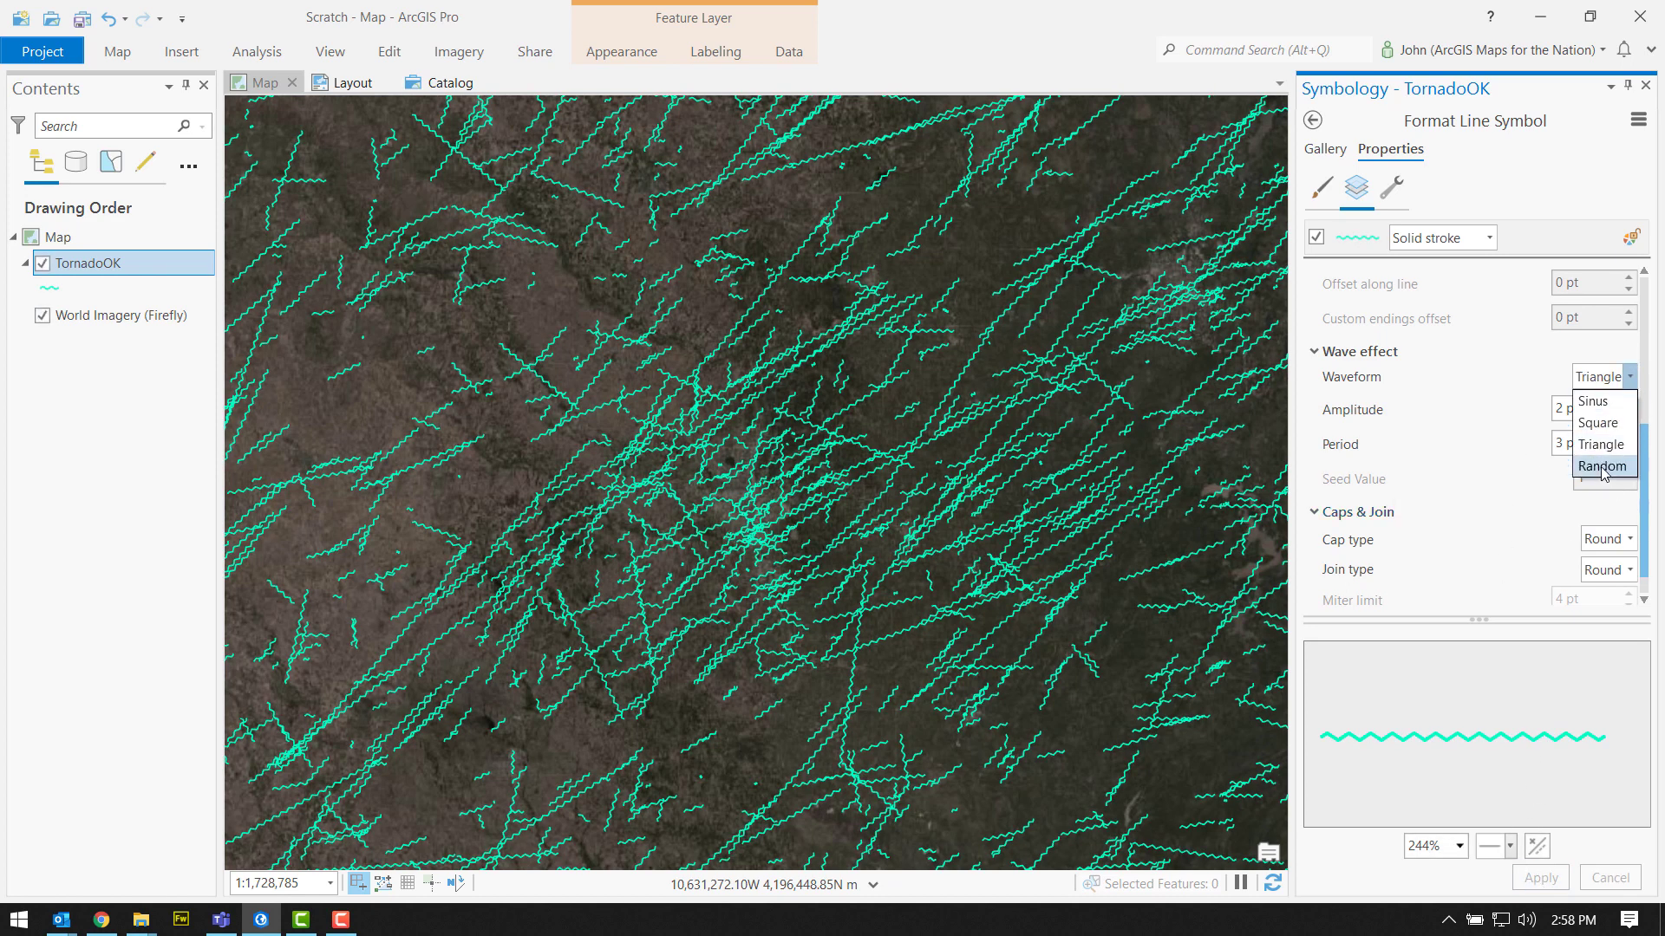
pyautogui.click(1603, 468)
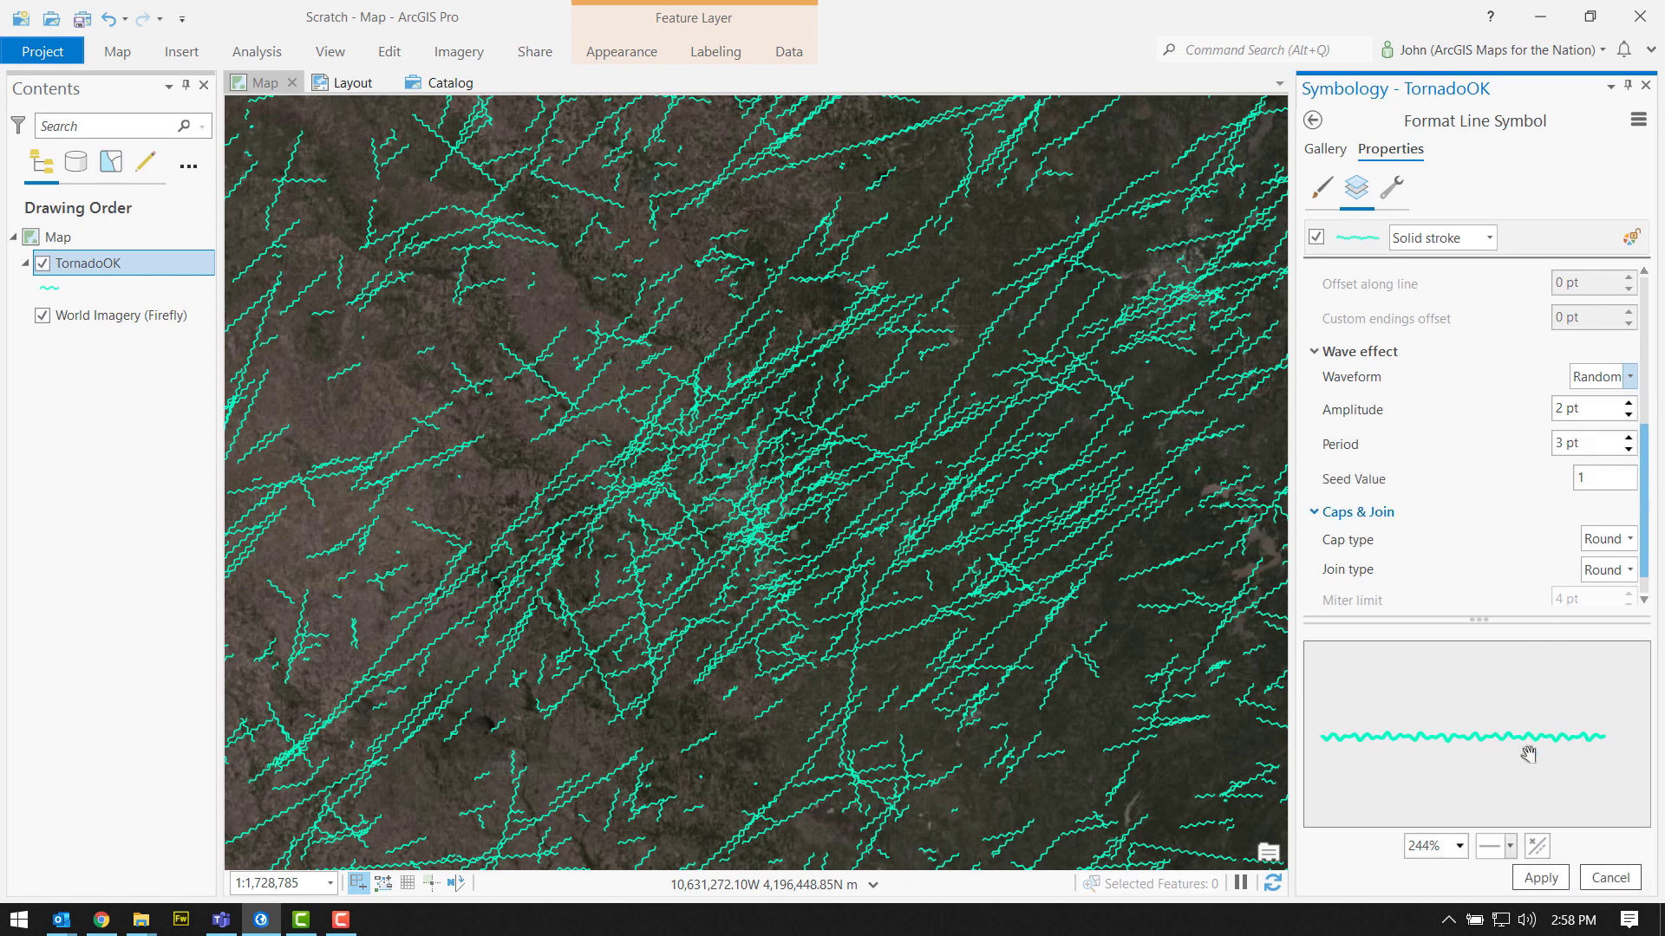
pyautogui.click(1541, 879)
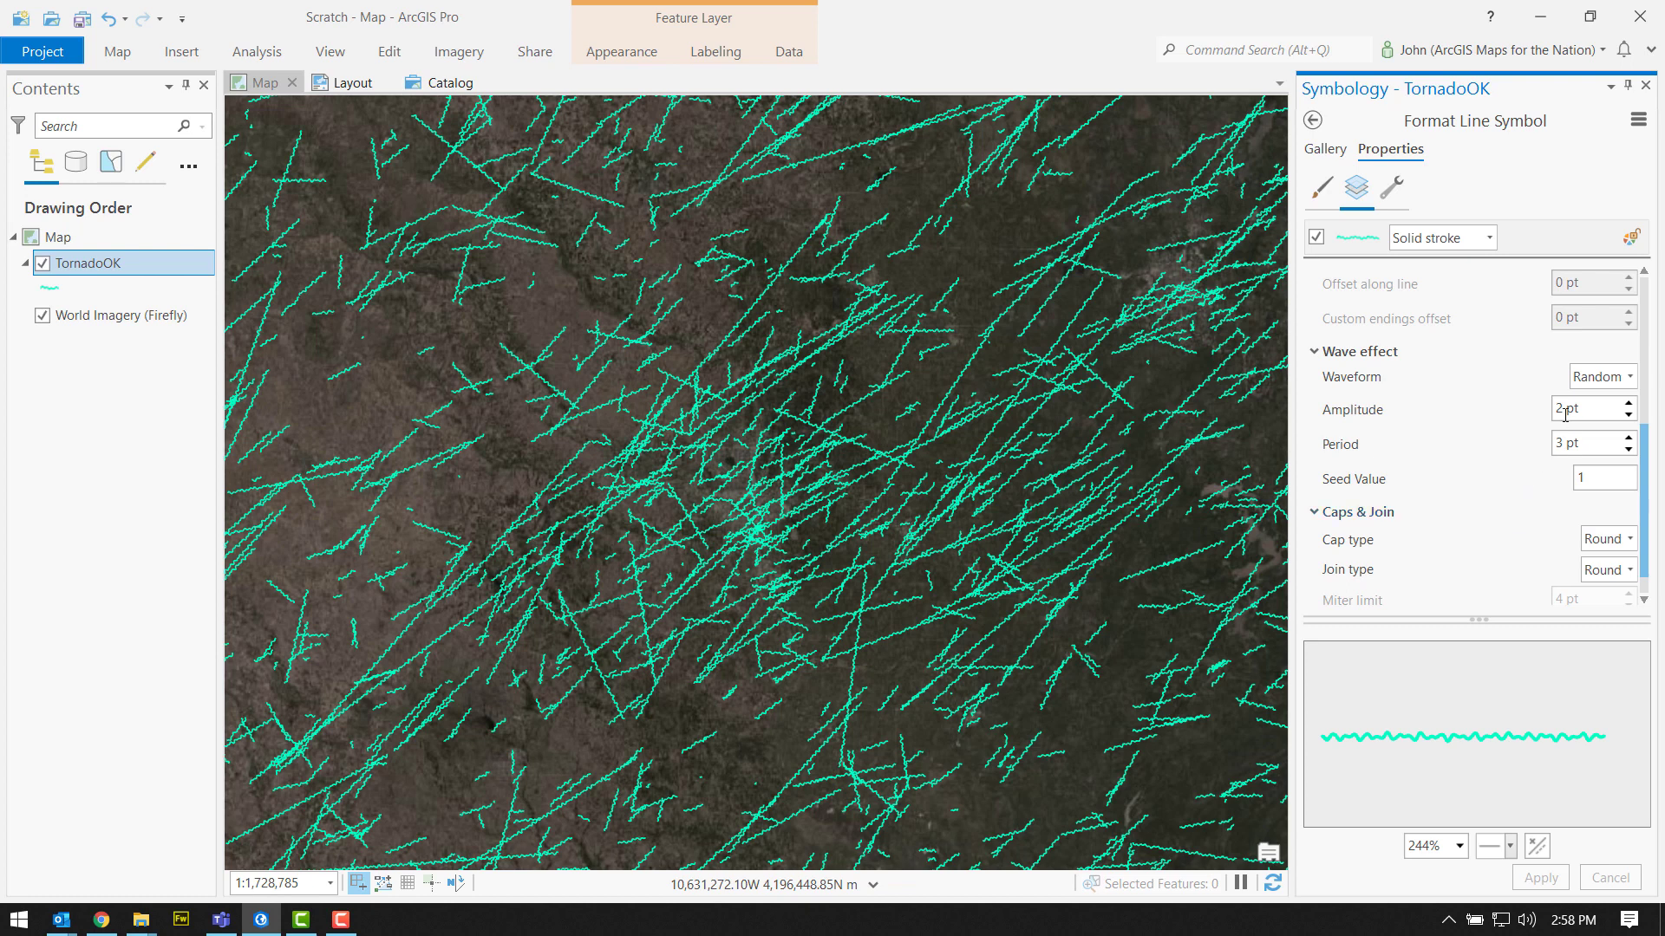
# Set the random wave's amplitude to 4 pt and its period to 5 pt, and apply the changes
pyautogui.click(1628, 404)
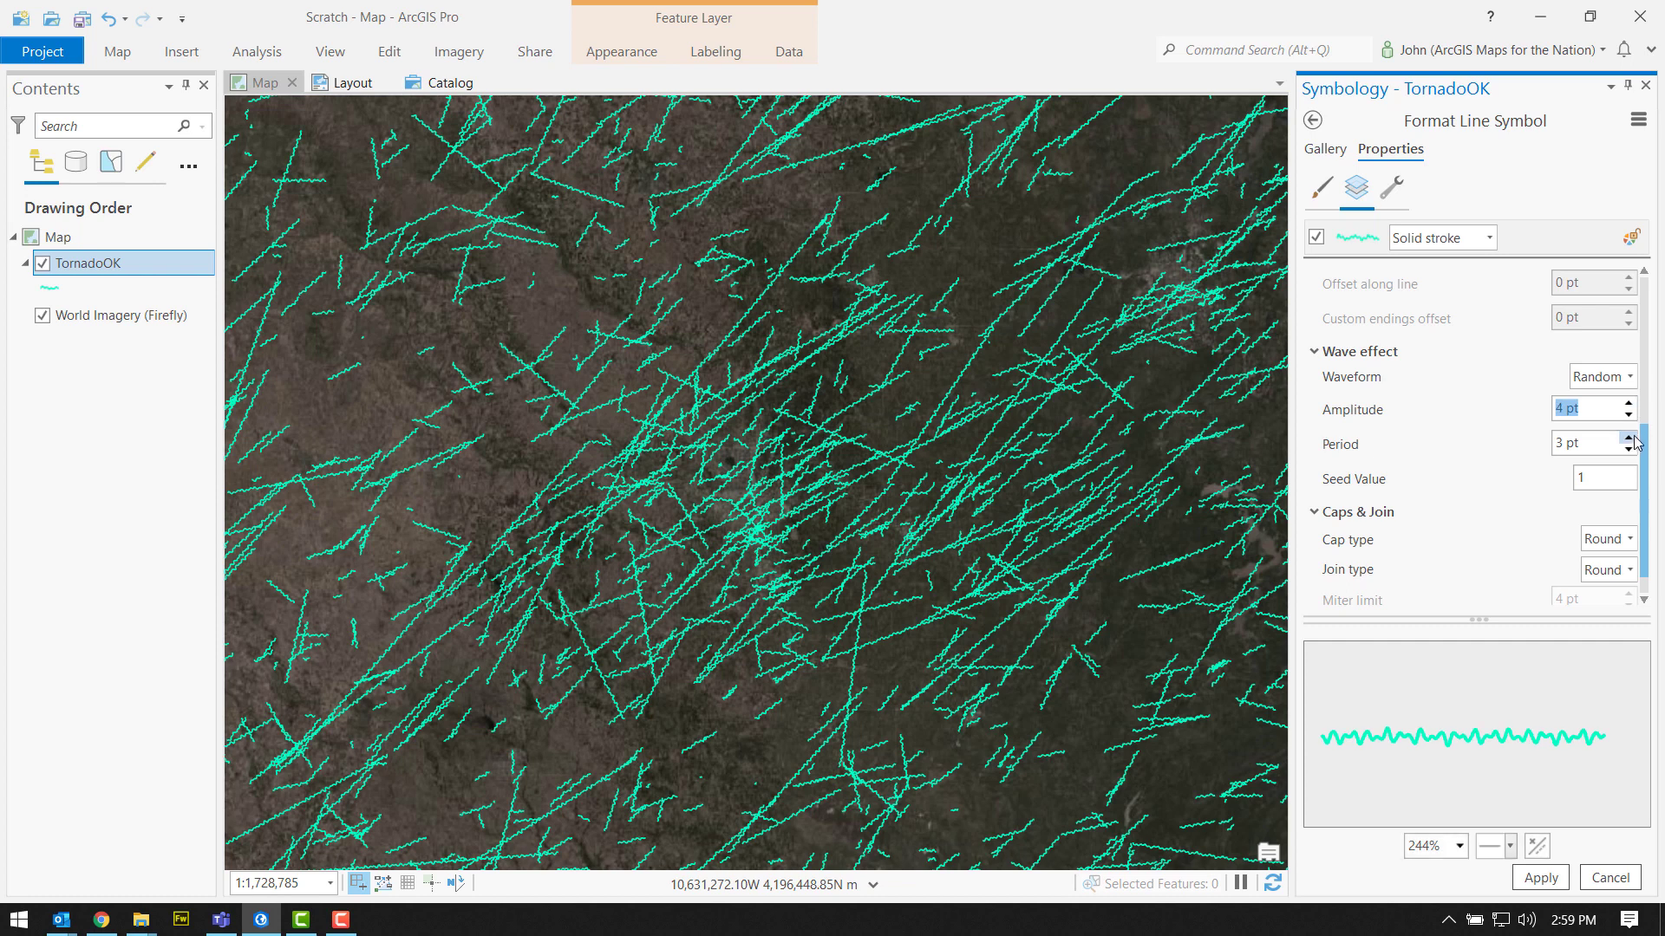
pyautogui.click(1630, 438)
pyautogui.click(1591, 411)
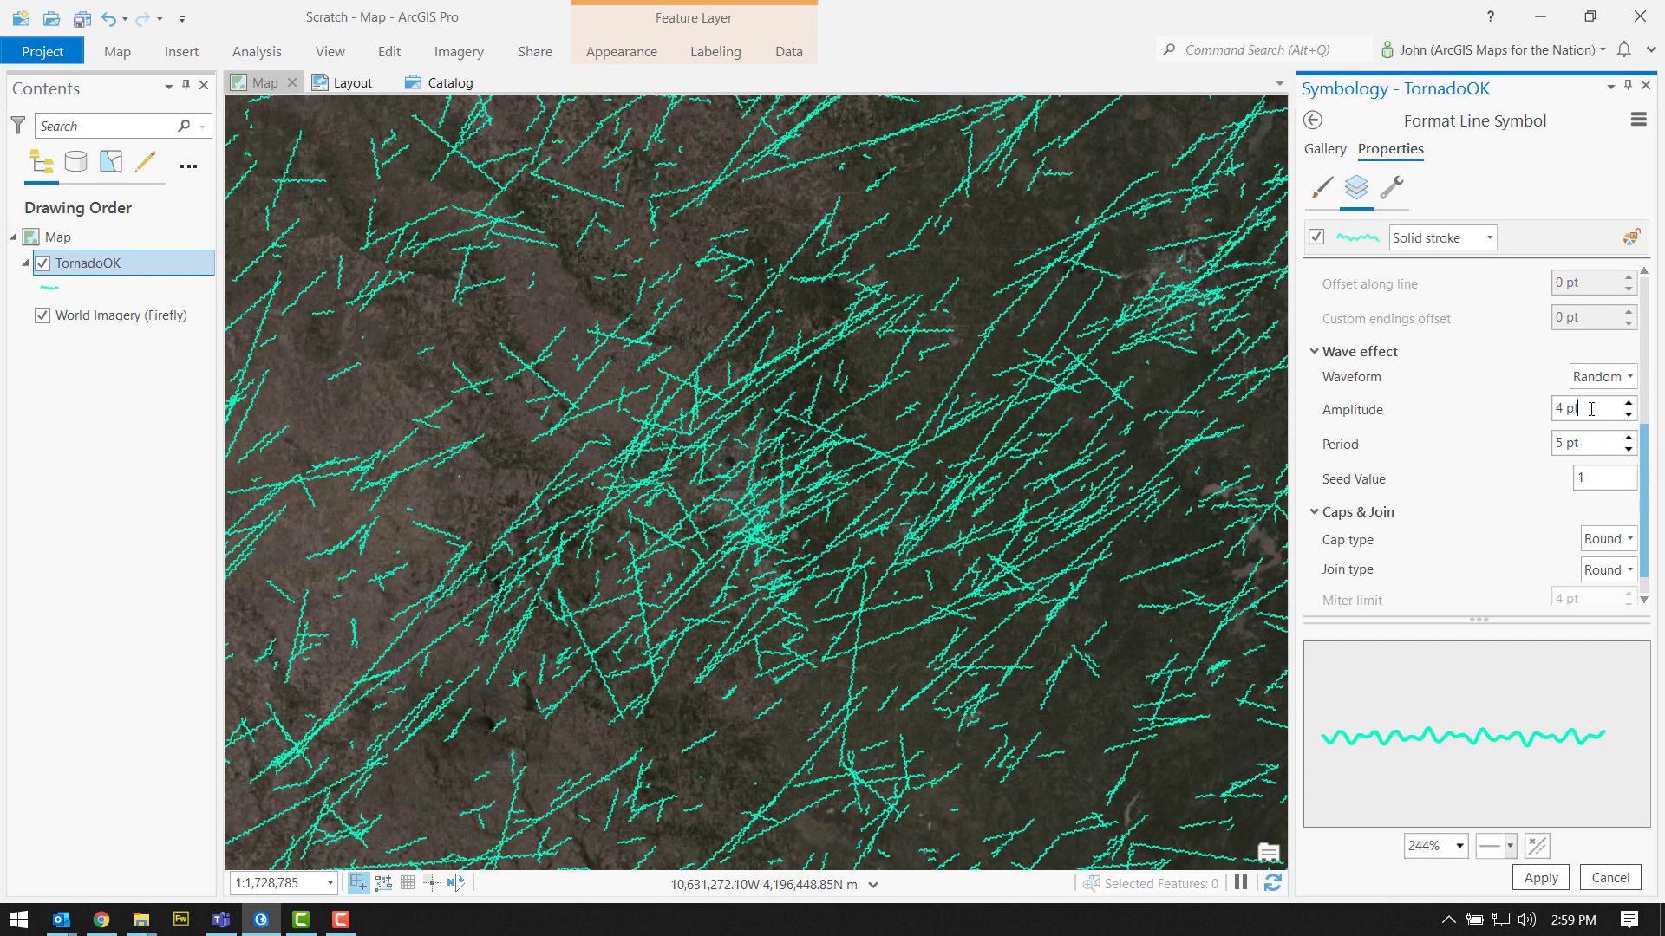
pyautogui.click(1541, 878)
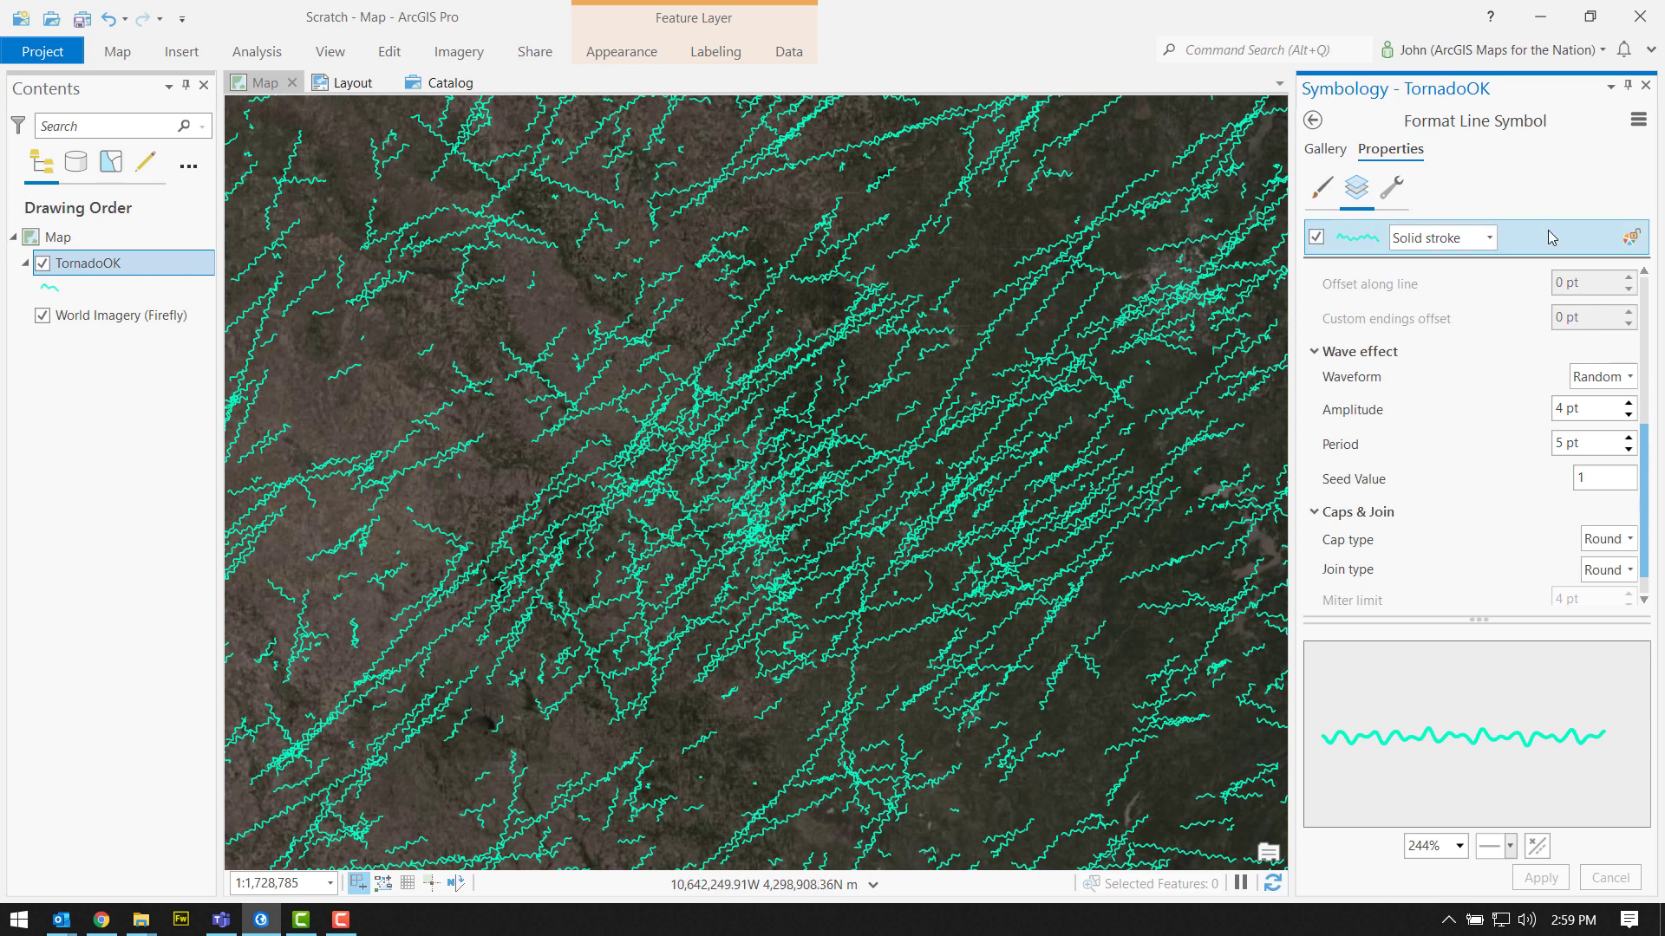
# Remove the wave effect from the line symbol's stroke layer and apply the change
pyautogui.click(1391, 187)
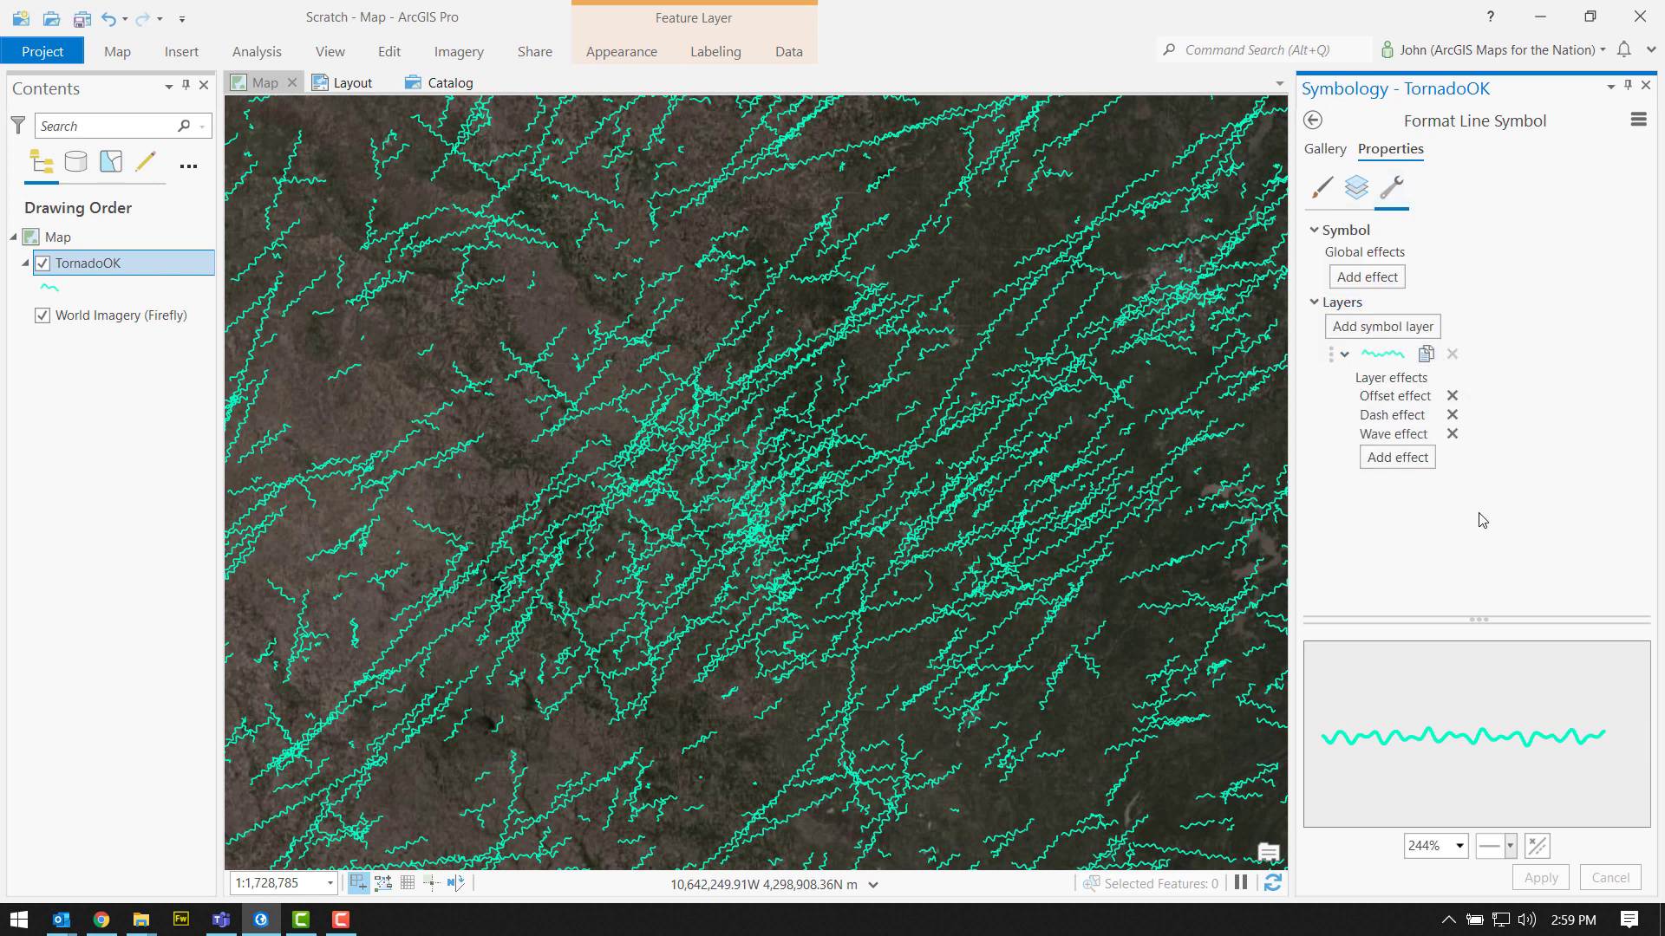
pyautogui.click(1452, 434)
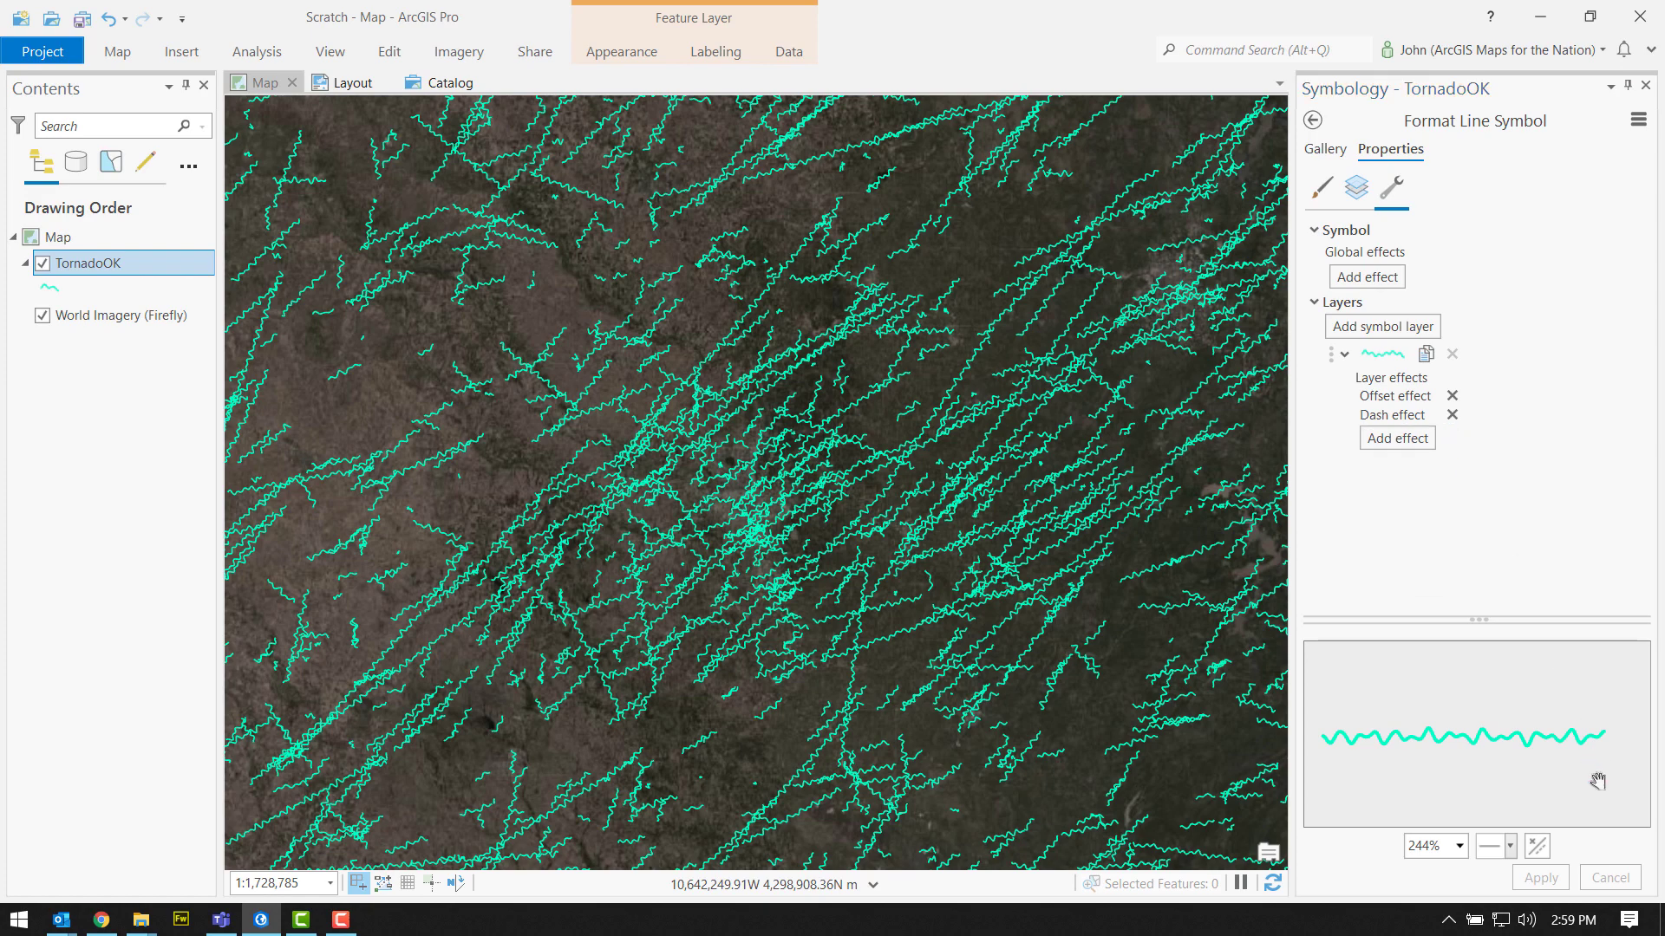
pyautogui.click(1541, 877)
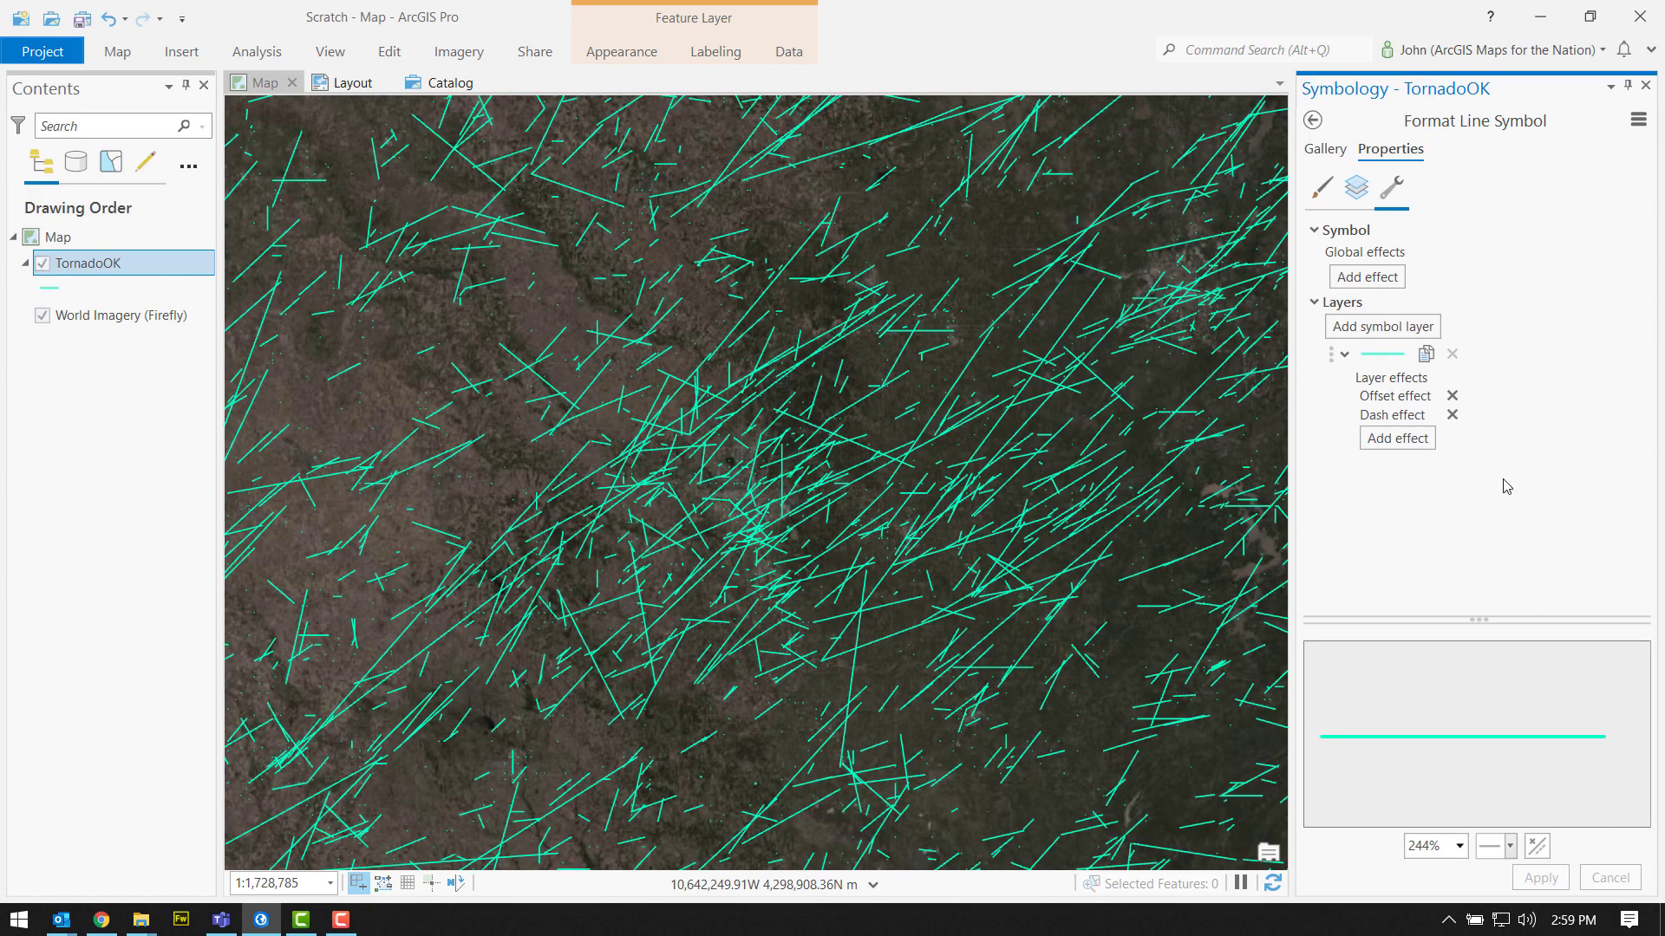
# Duplicate the solid stroke layer and make the lower copy's color almost fully transparent
pyautogui.click(1425, 354)
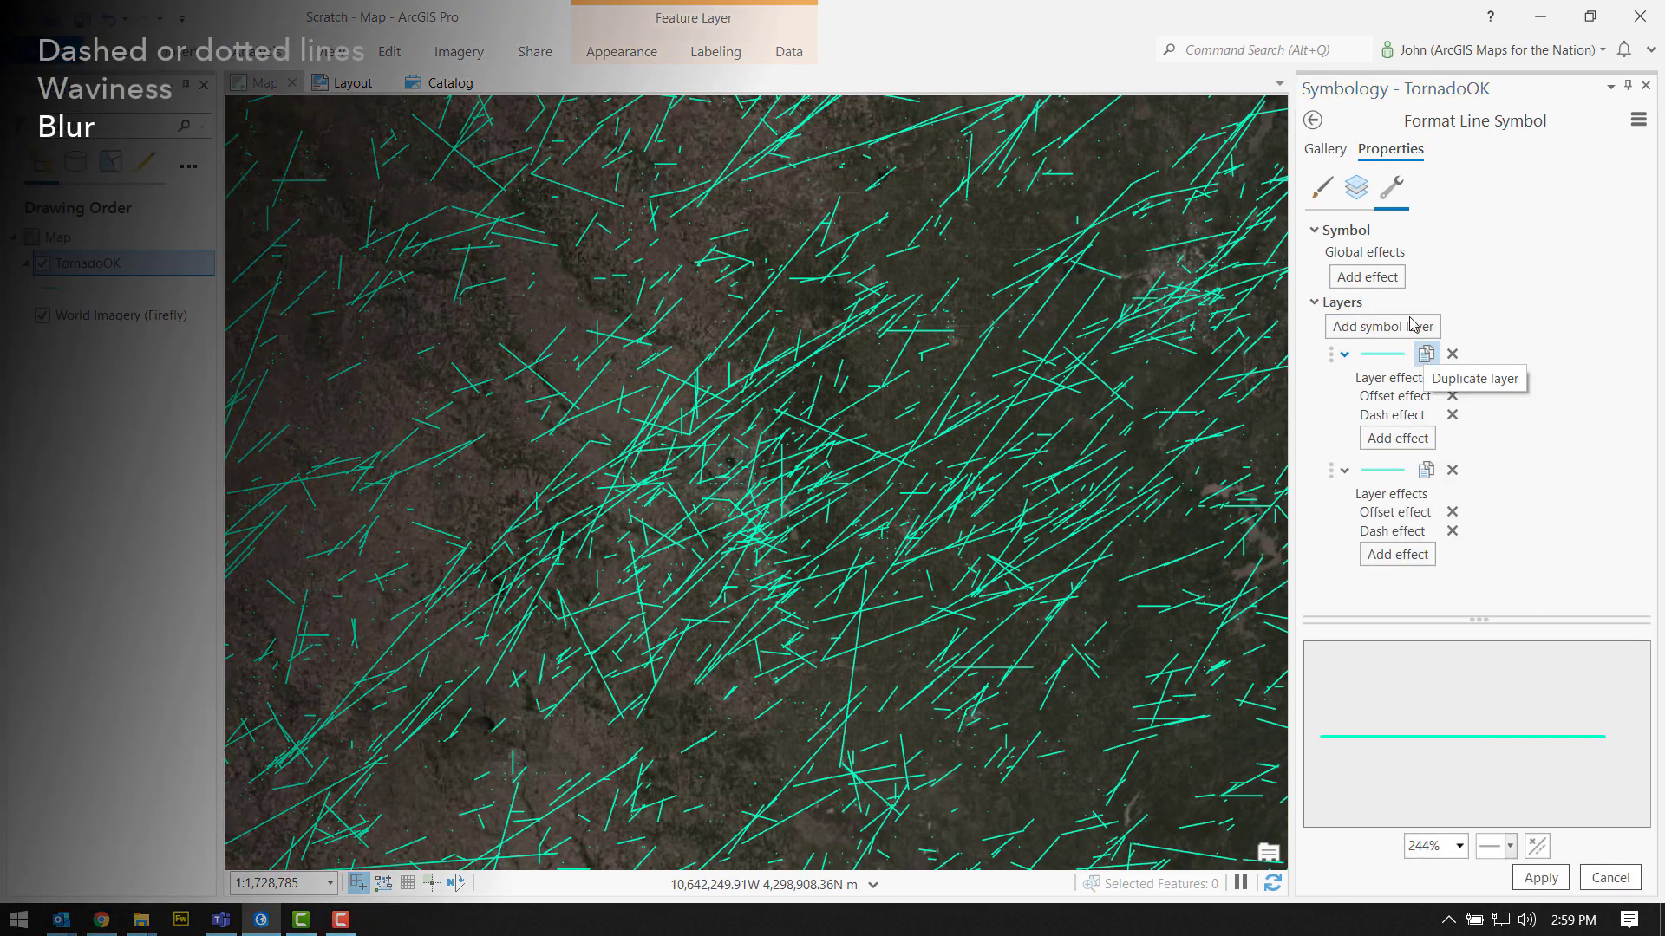
pyautogui.click(1355, 187)
pyautogui.click(1523, 284)
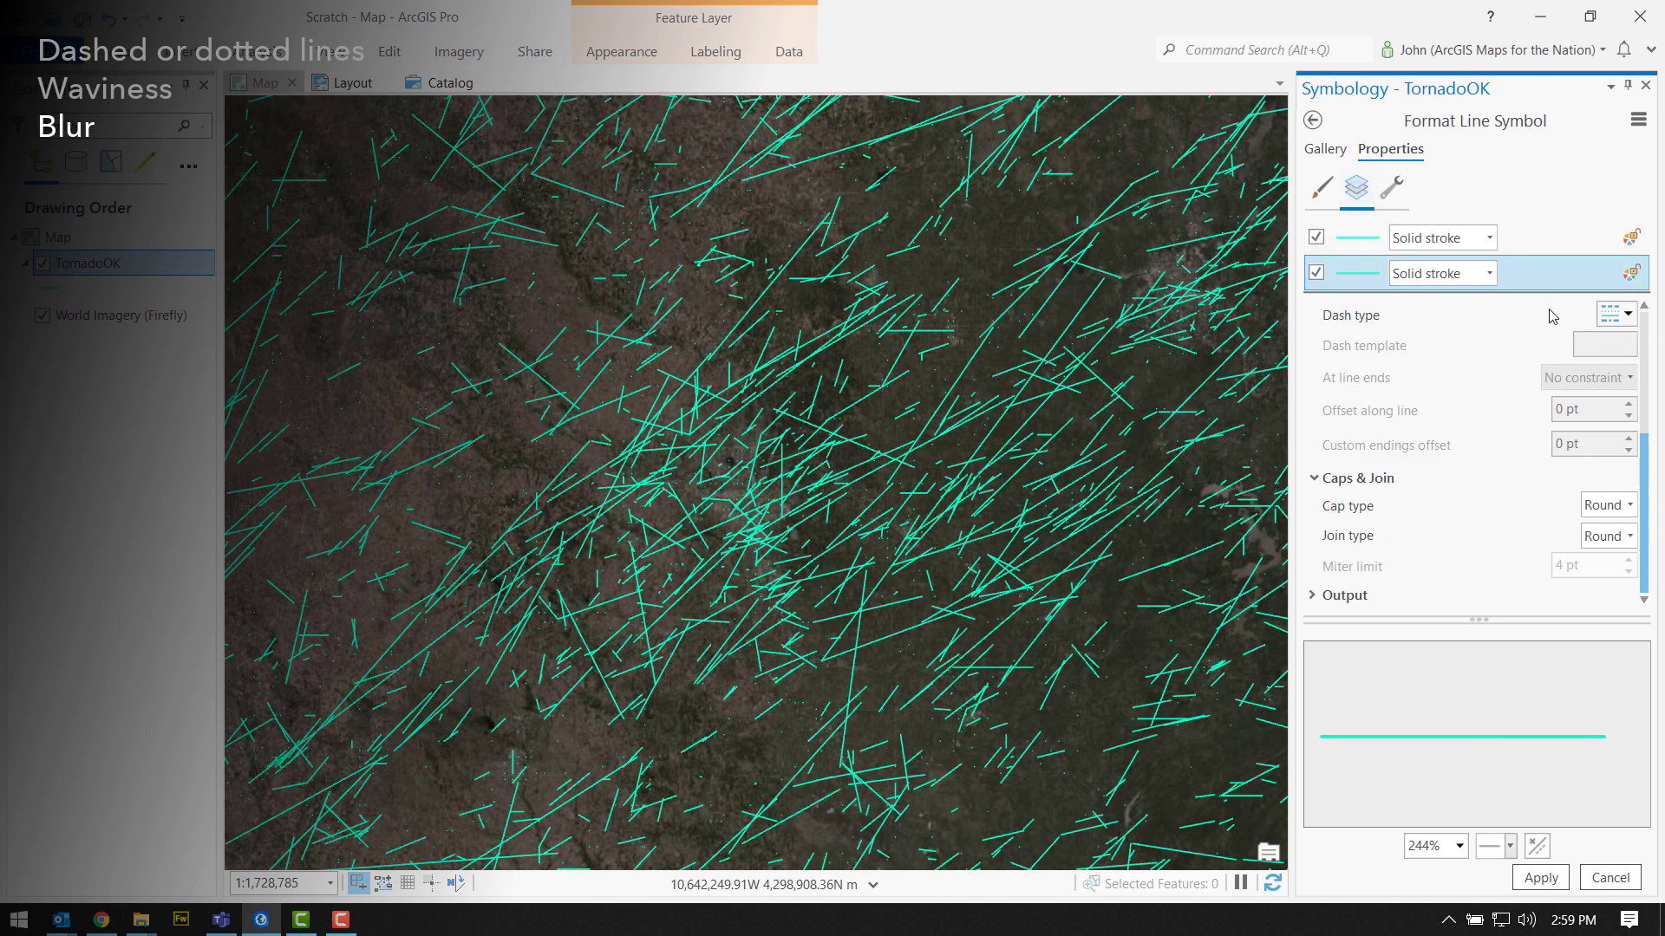
pyautogui.moveTo(1641, 441); pyautogui.dragTo(1641, 320)
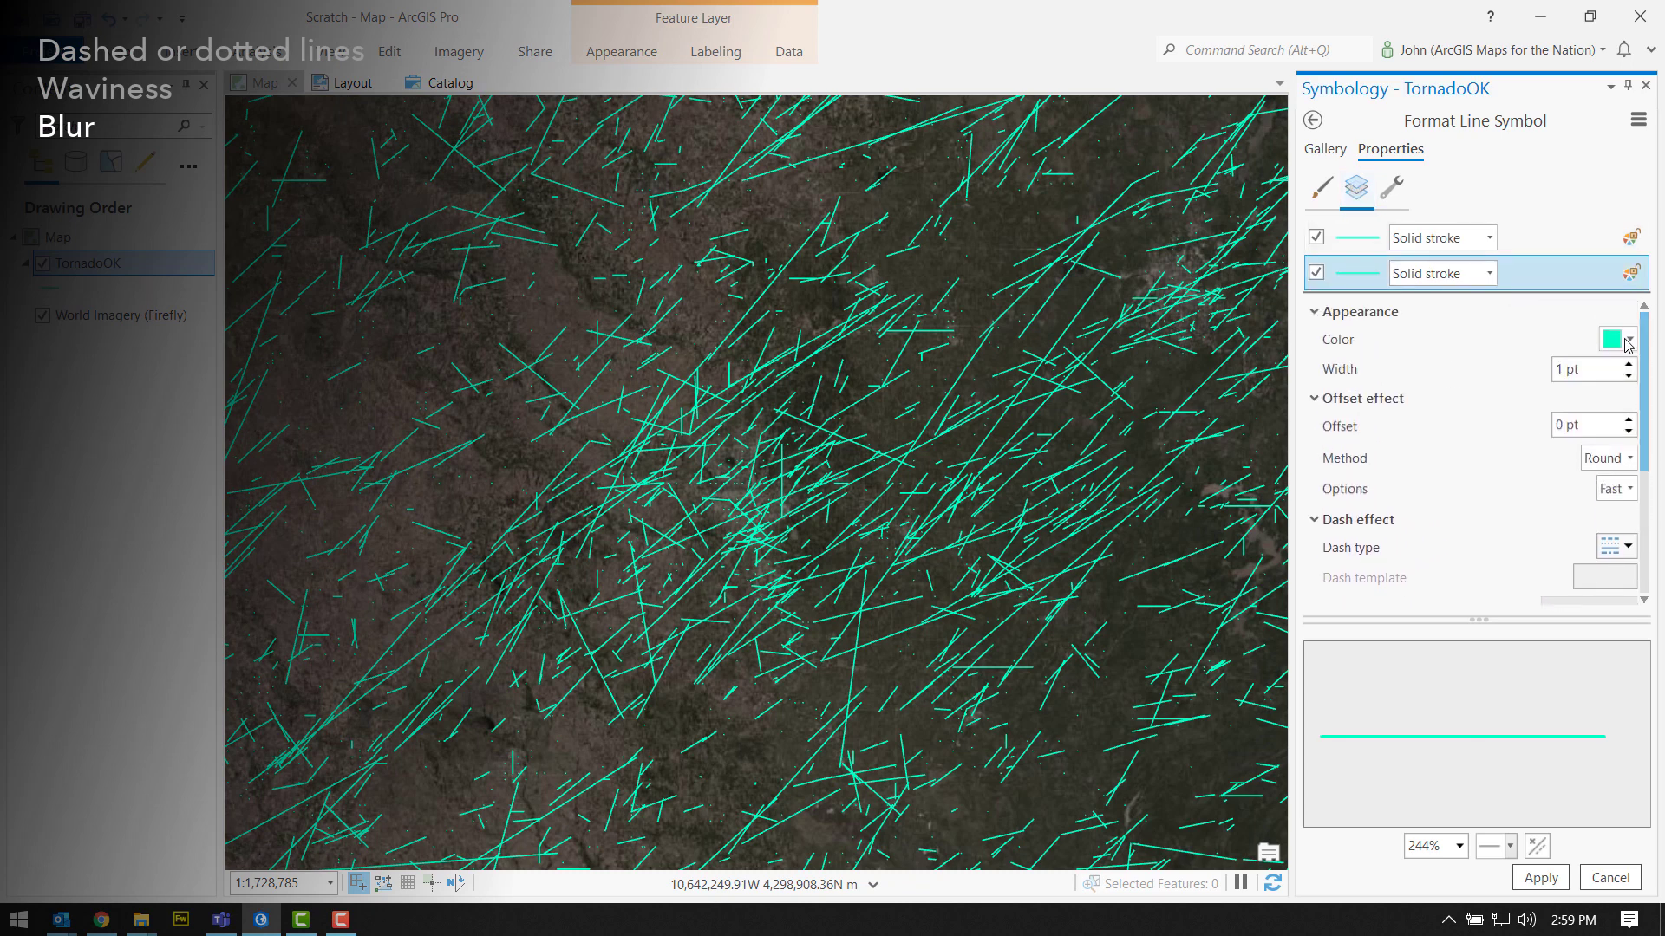
pyautogui.click(1627, 340)
pyautogui.click(1484, 708)
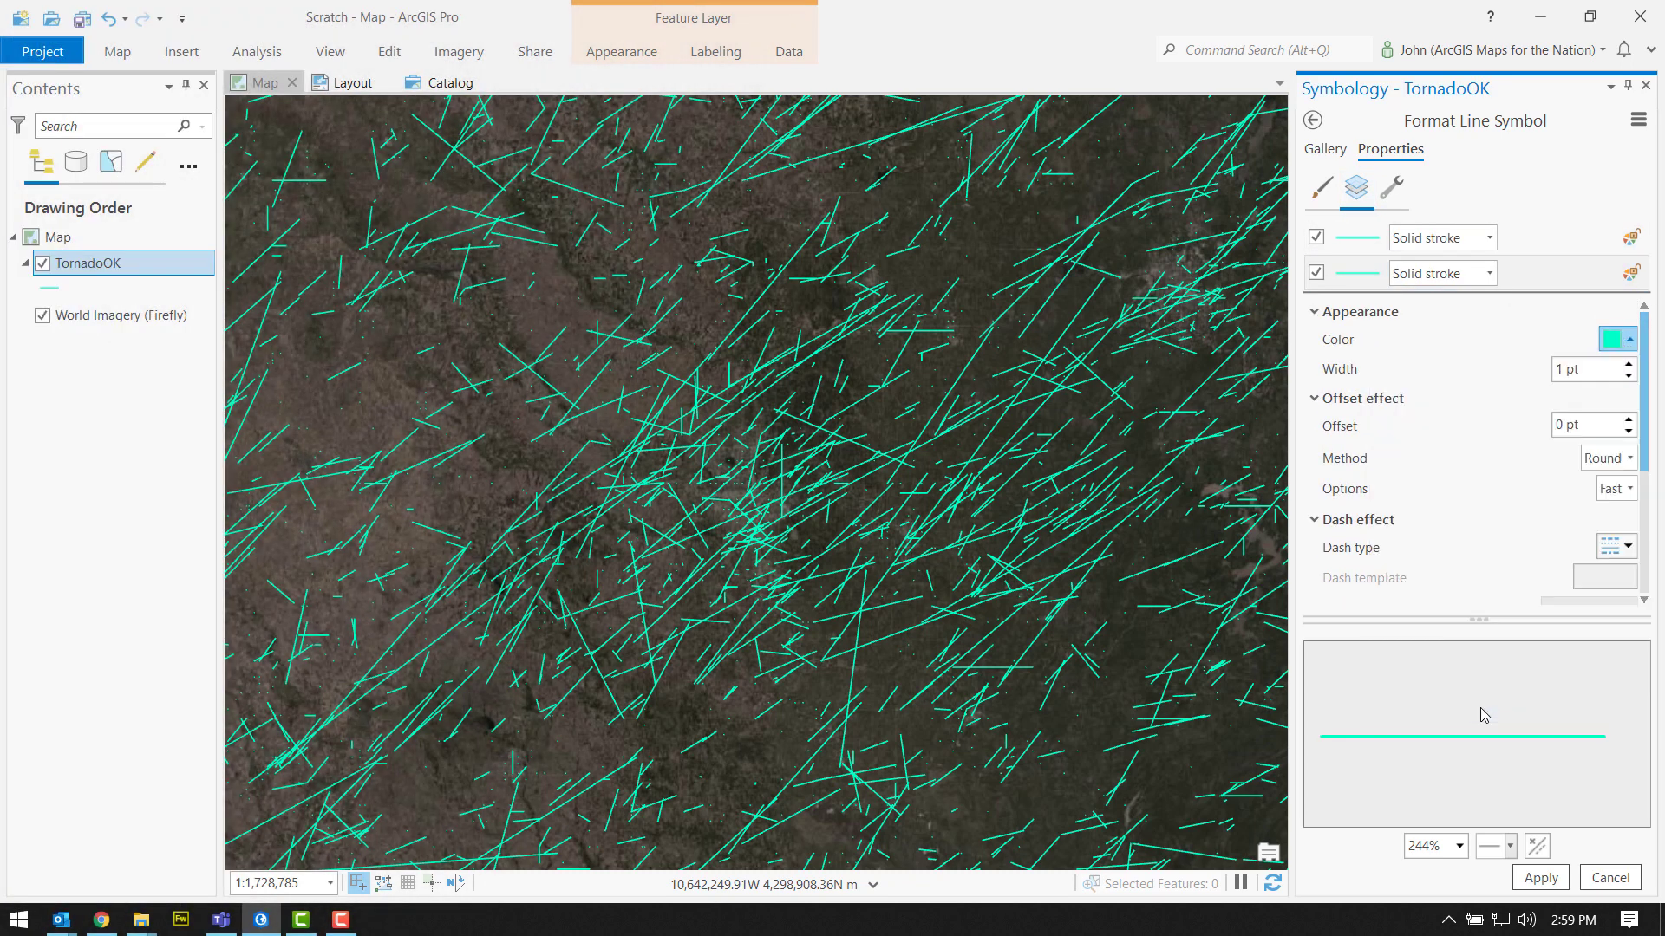
pyautogui.moveTo(892, 546); pyautogui.dragTo(837, 551)
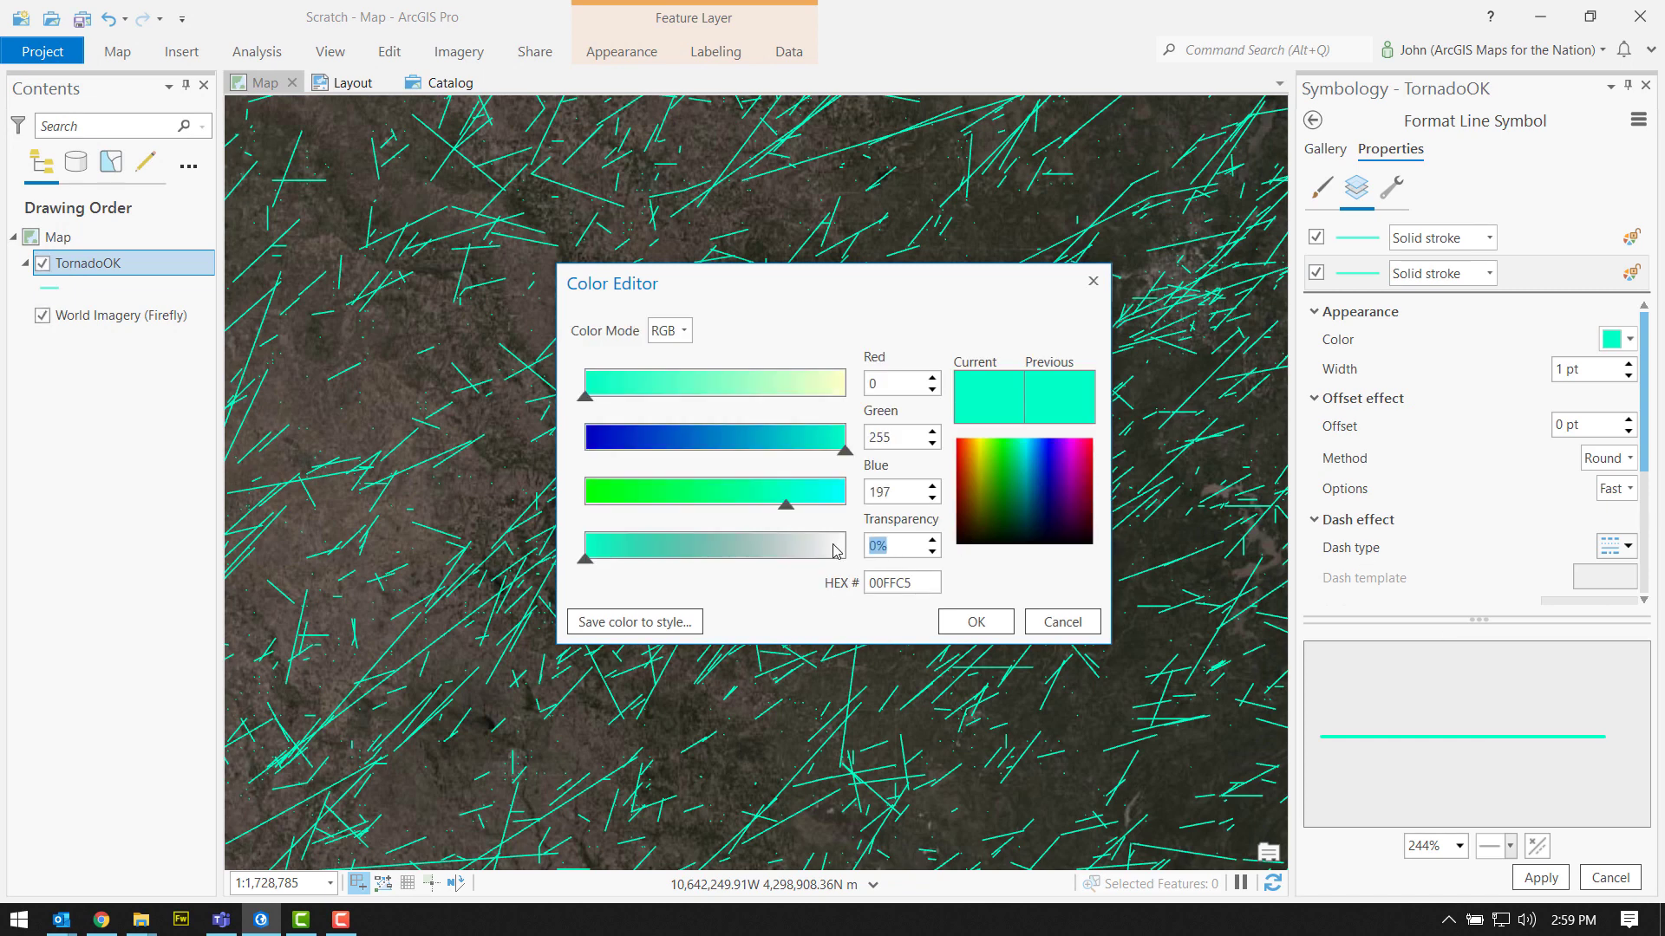
pyautogui.click(978, 620)
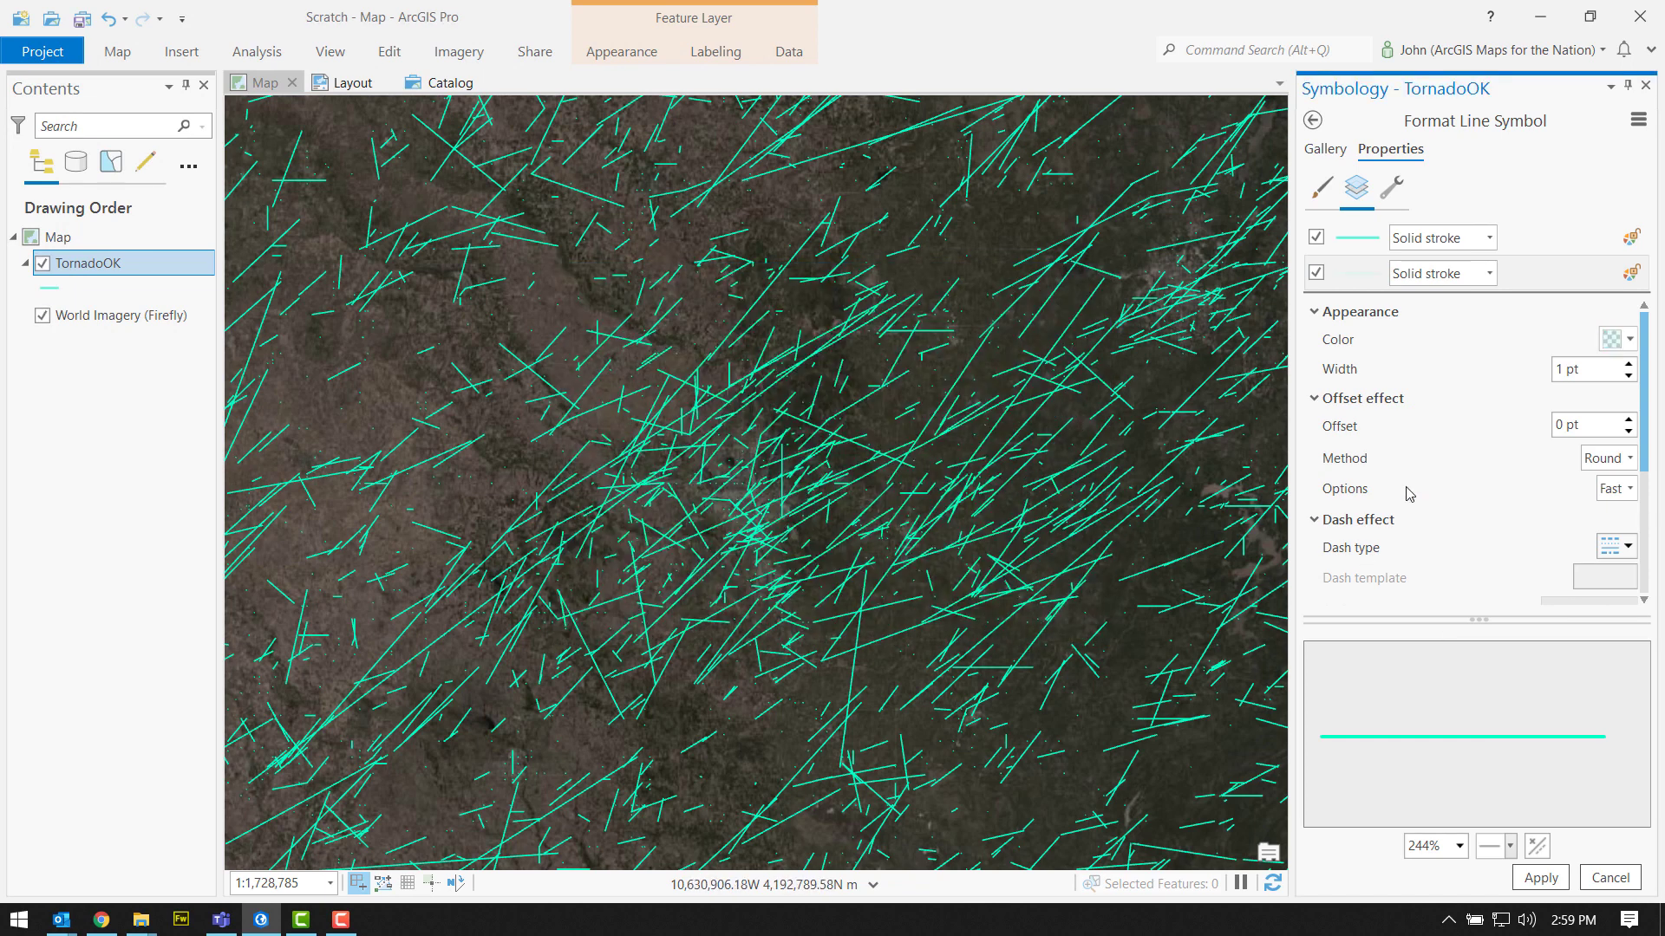
# Set the transparent lower stroke's width to 2 pt and apply it to the tornado lines
pyautogui.click(1629, 364)
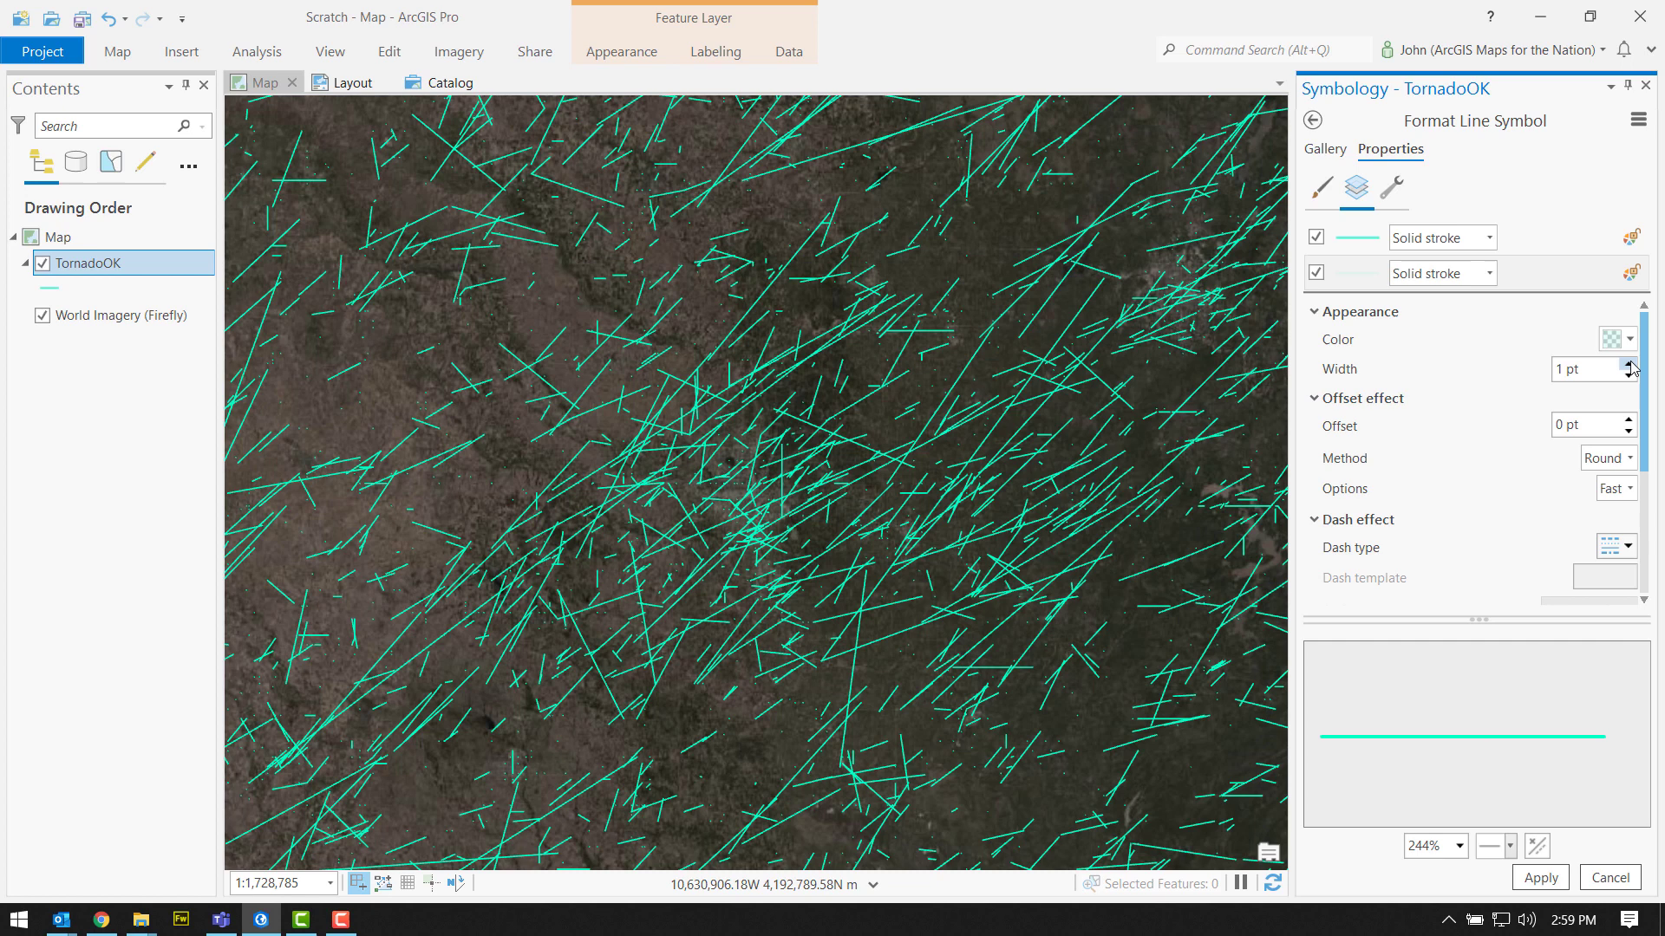
pyautogui.click(1541, 877)
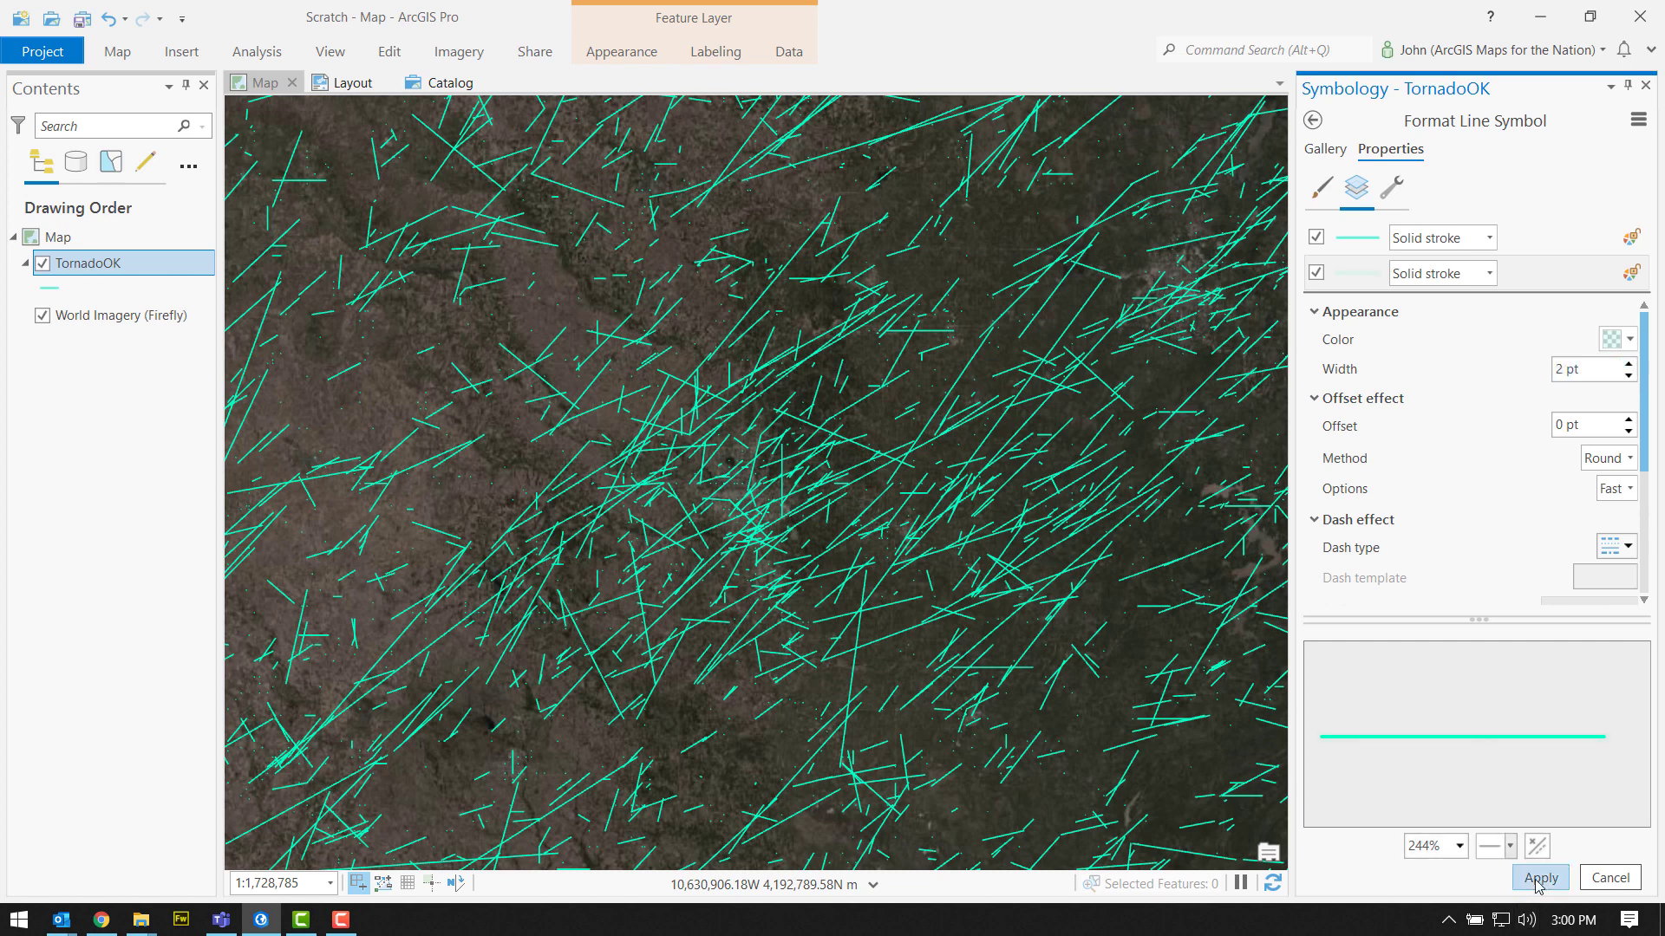
pyautogui.click(1557, 273)
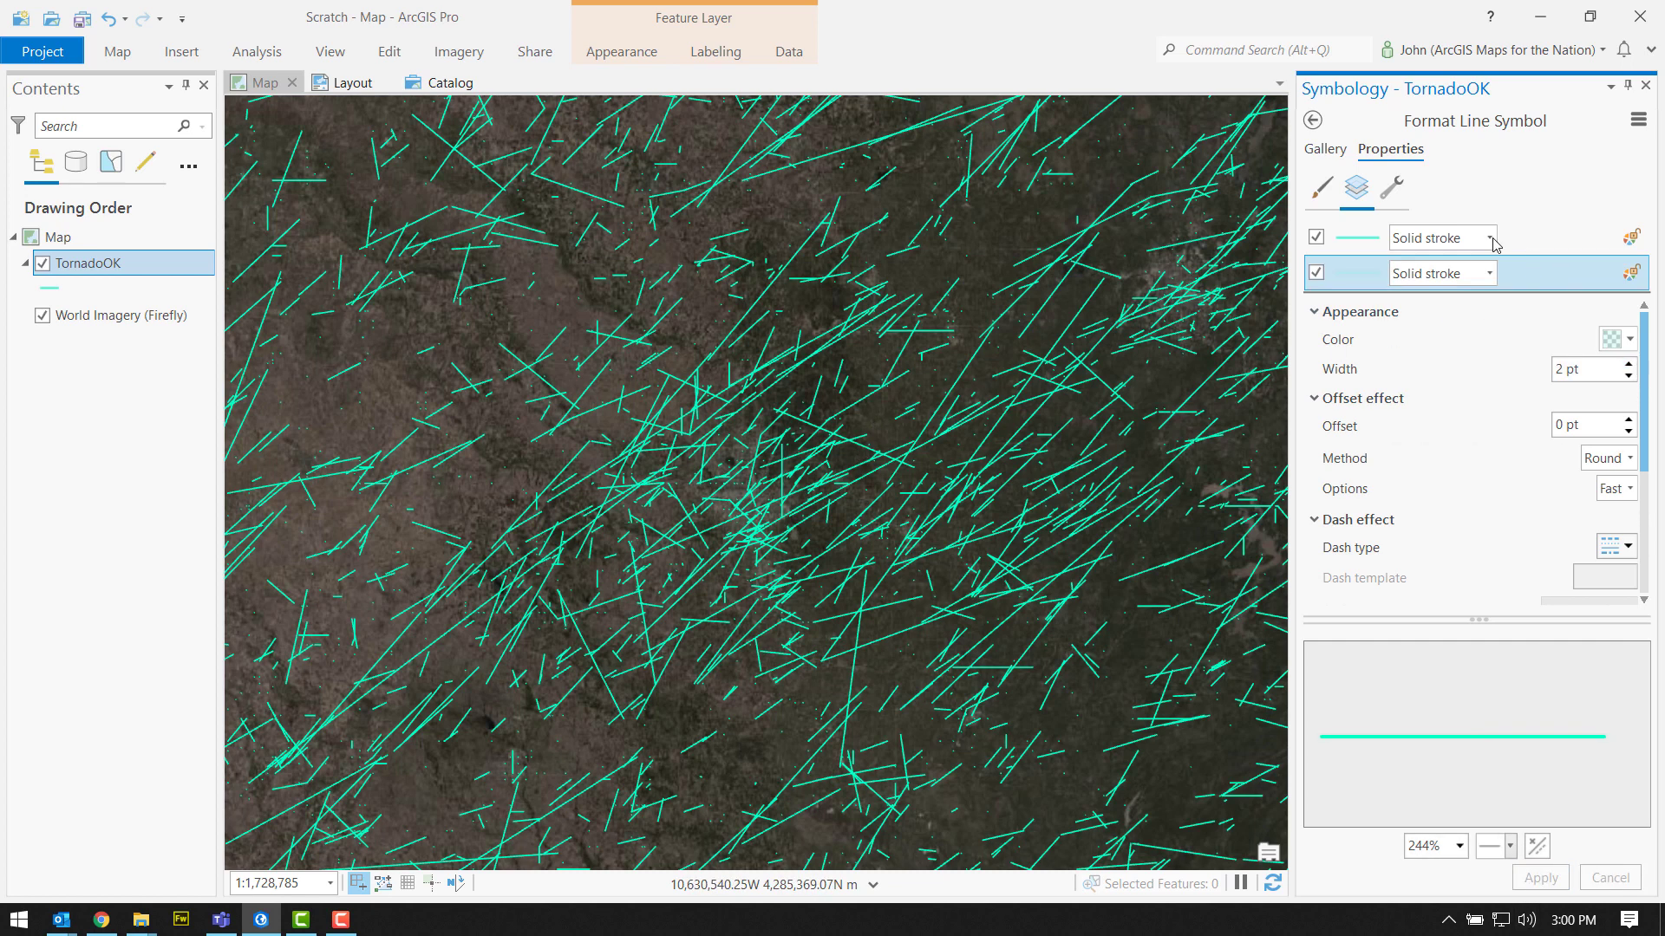
# Duplicate the transparent 2 pt stroke, set the bottom copy's width to 3 pt, and apply the symbol
pyautogui.click(1392, 188)
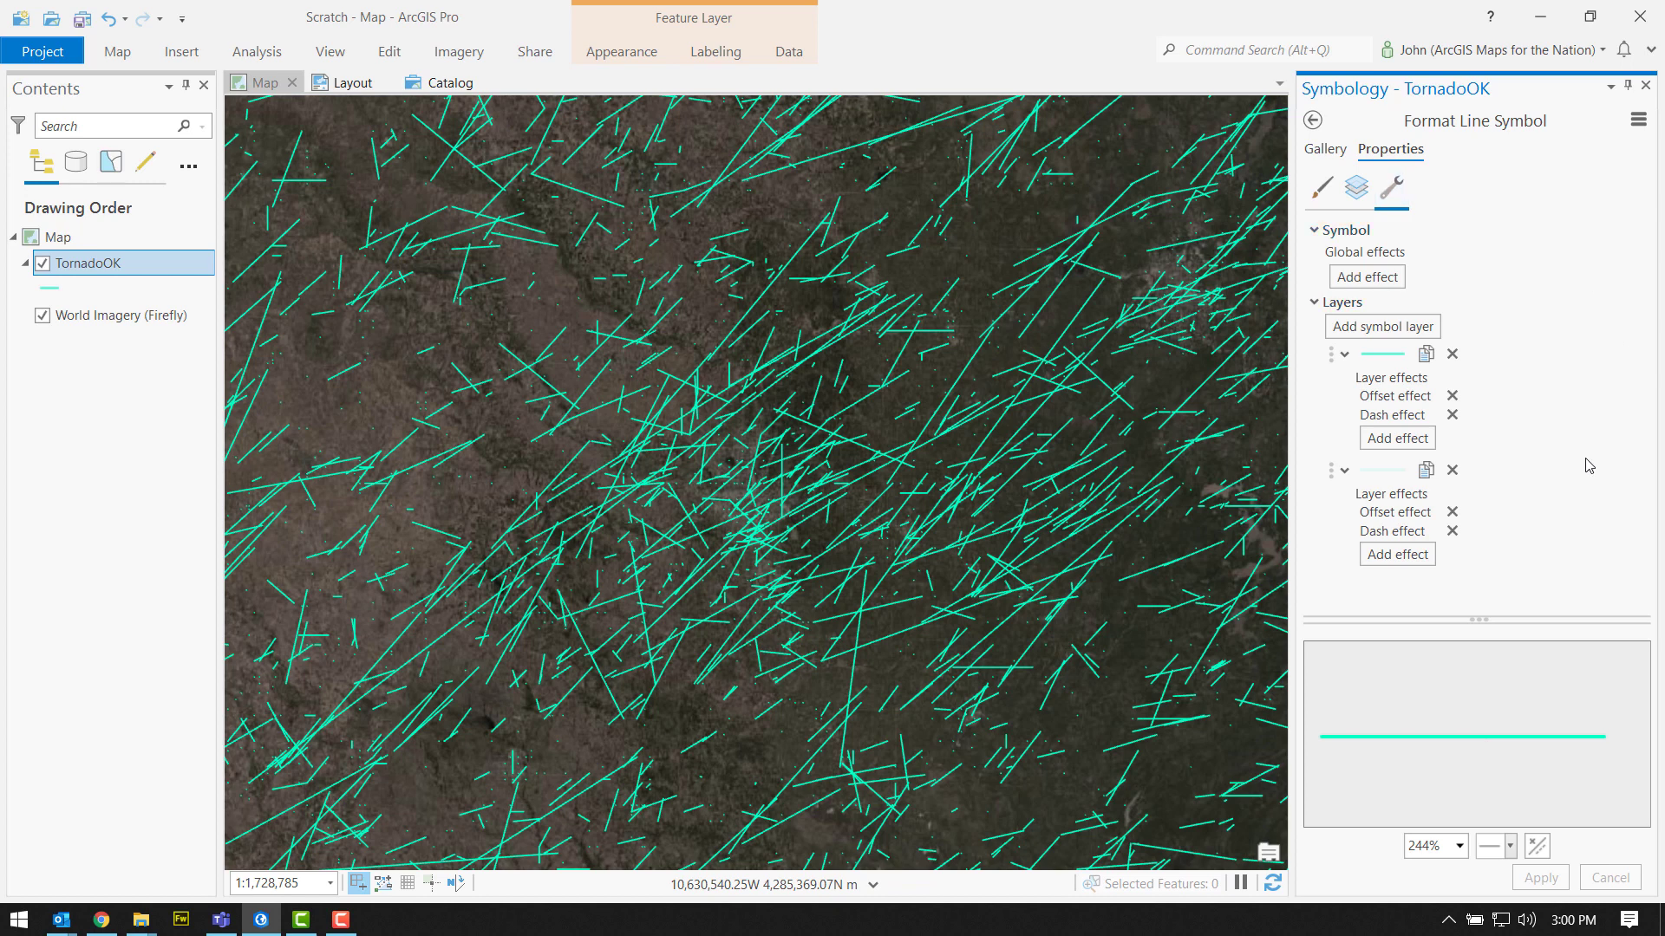
pyautogui.click(1425, 469)
pyautogui.click(1356, 186)
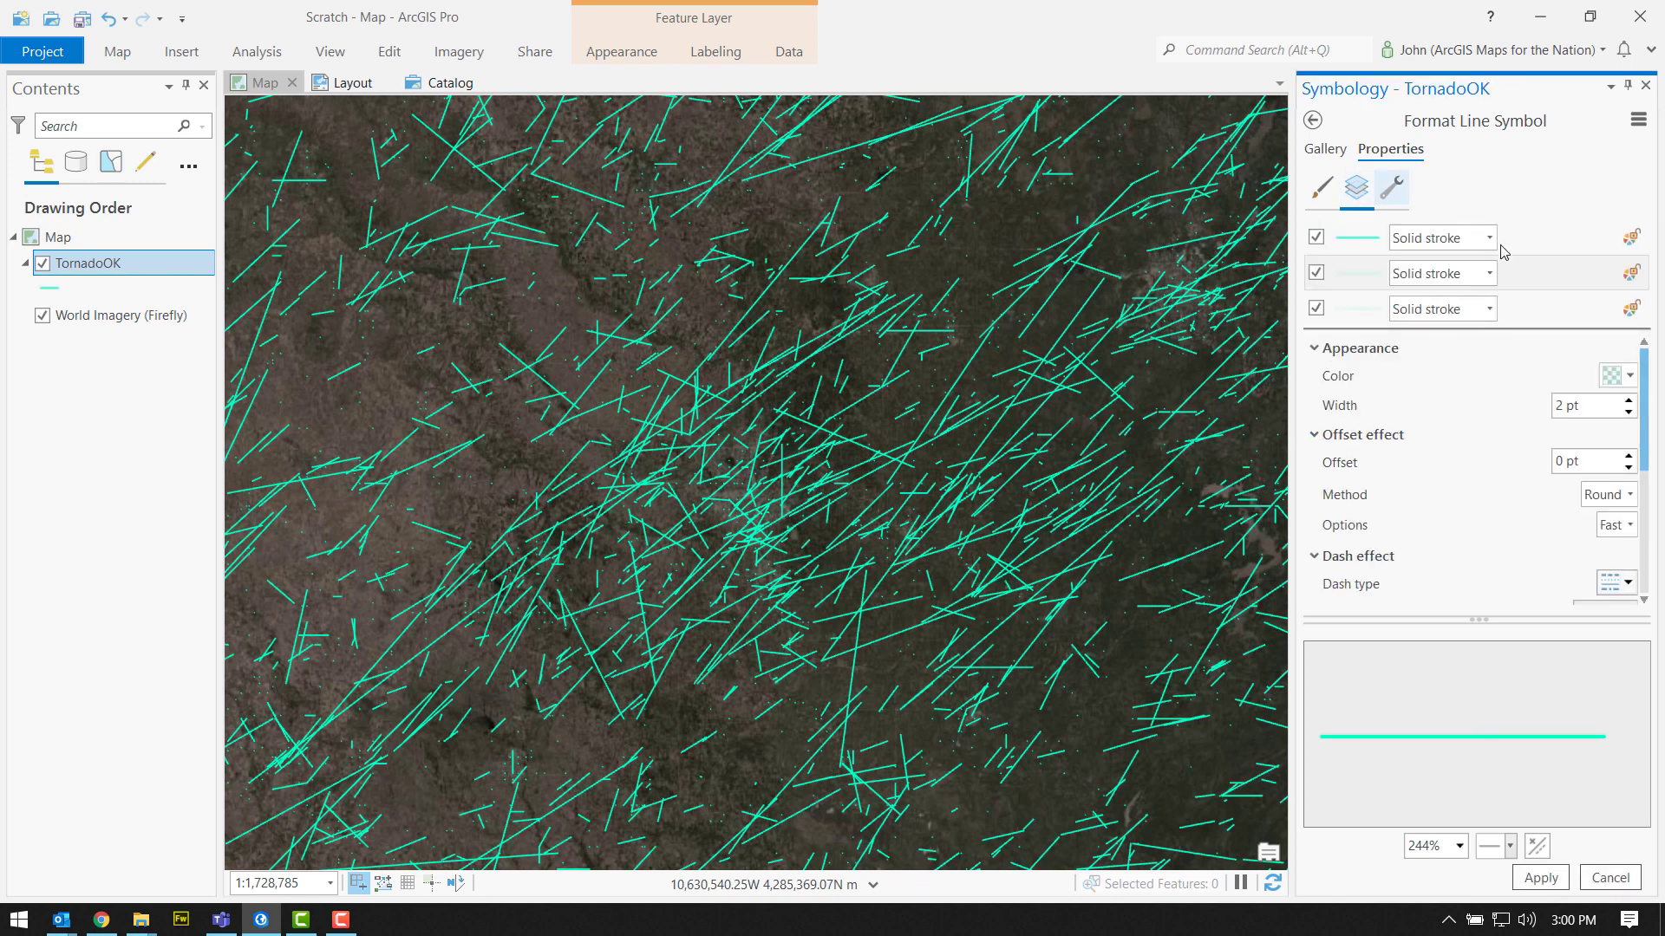
pyautogui.click(1552, 309)
pyautogui.click(1628, 401)
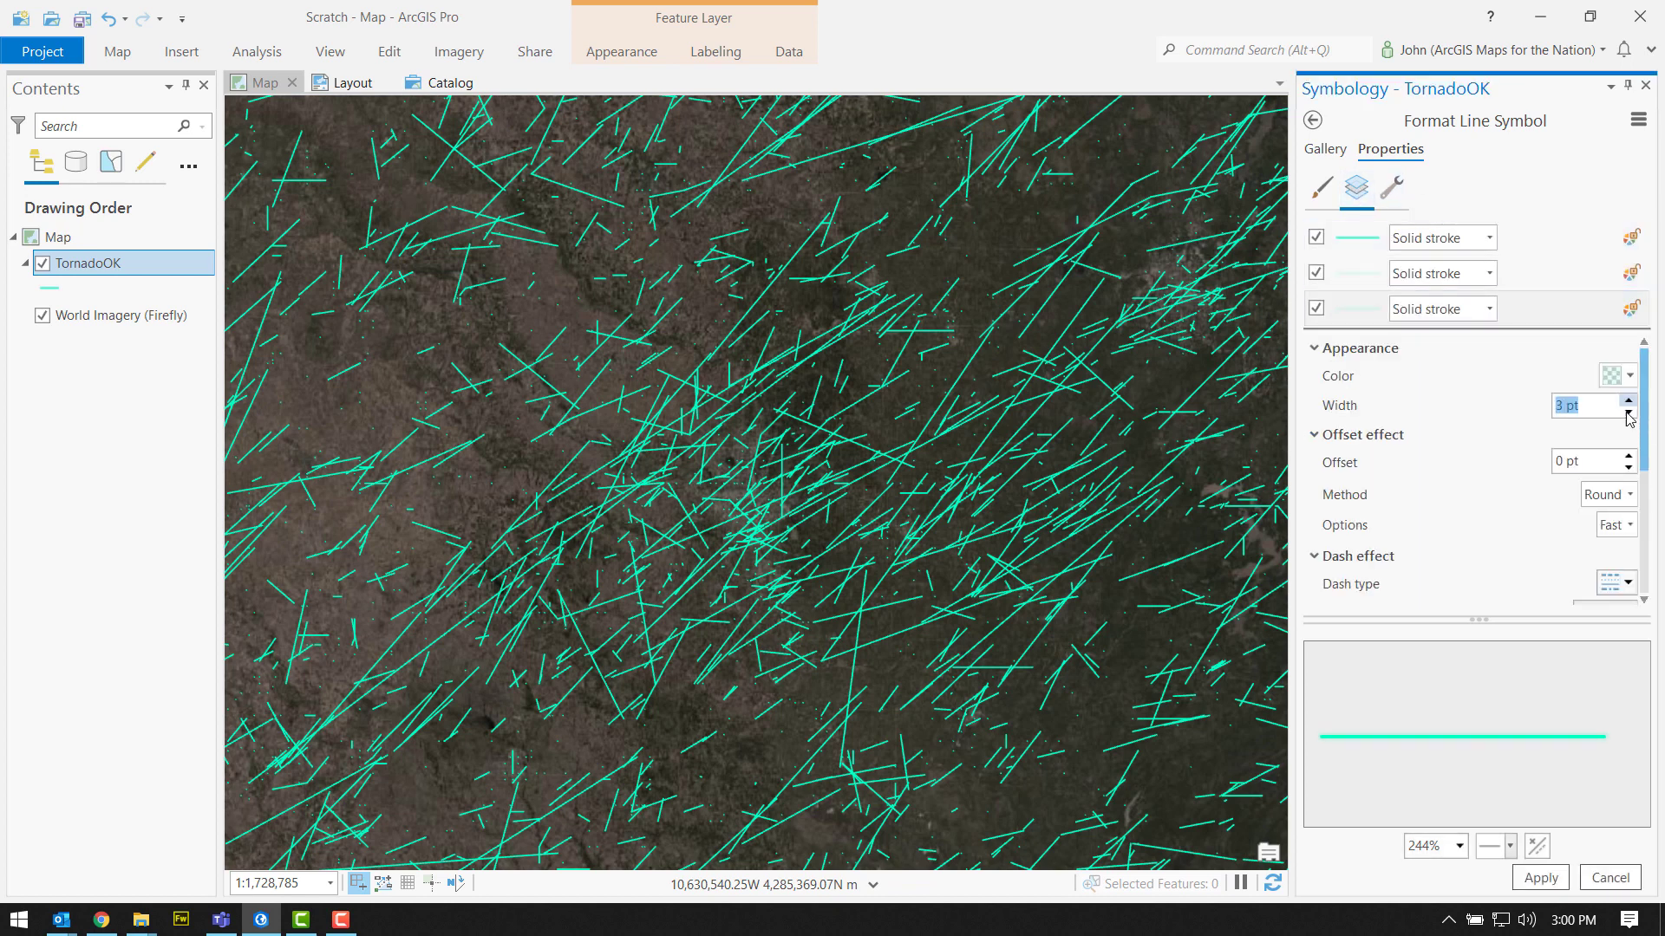
pyautogui.click(1541, 880)
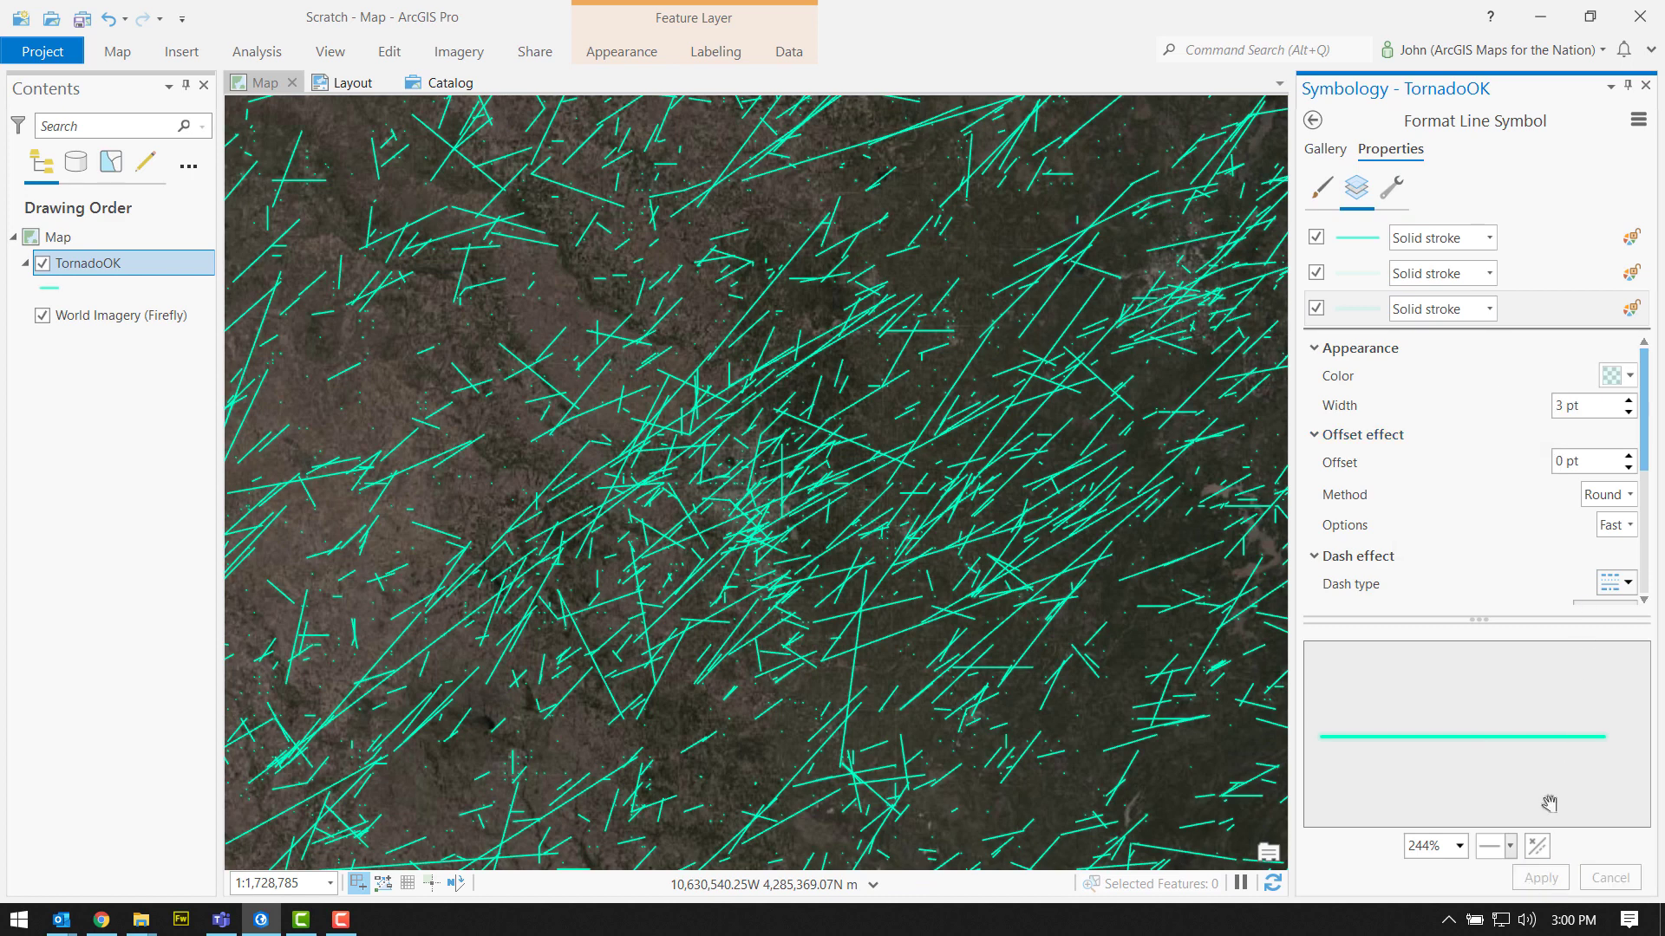
# Duplicate the transparent 3 pt stroke, set the bottom copy's width to 4 pt, and apply the symbol
pyautogui.click(1393, 189)
pyautogui.scroll(-2, 1516, 471)
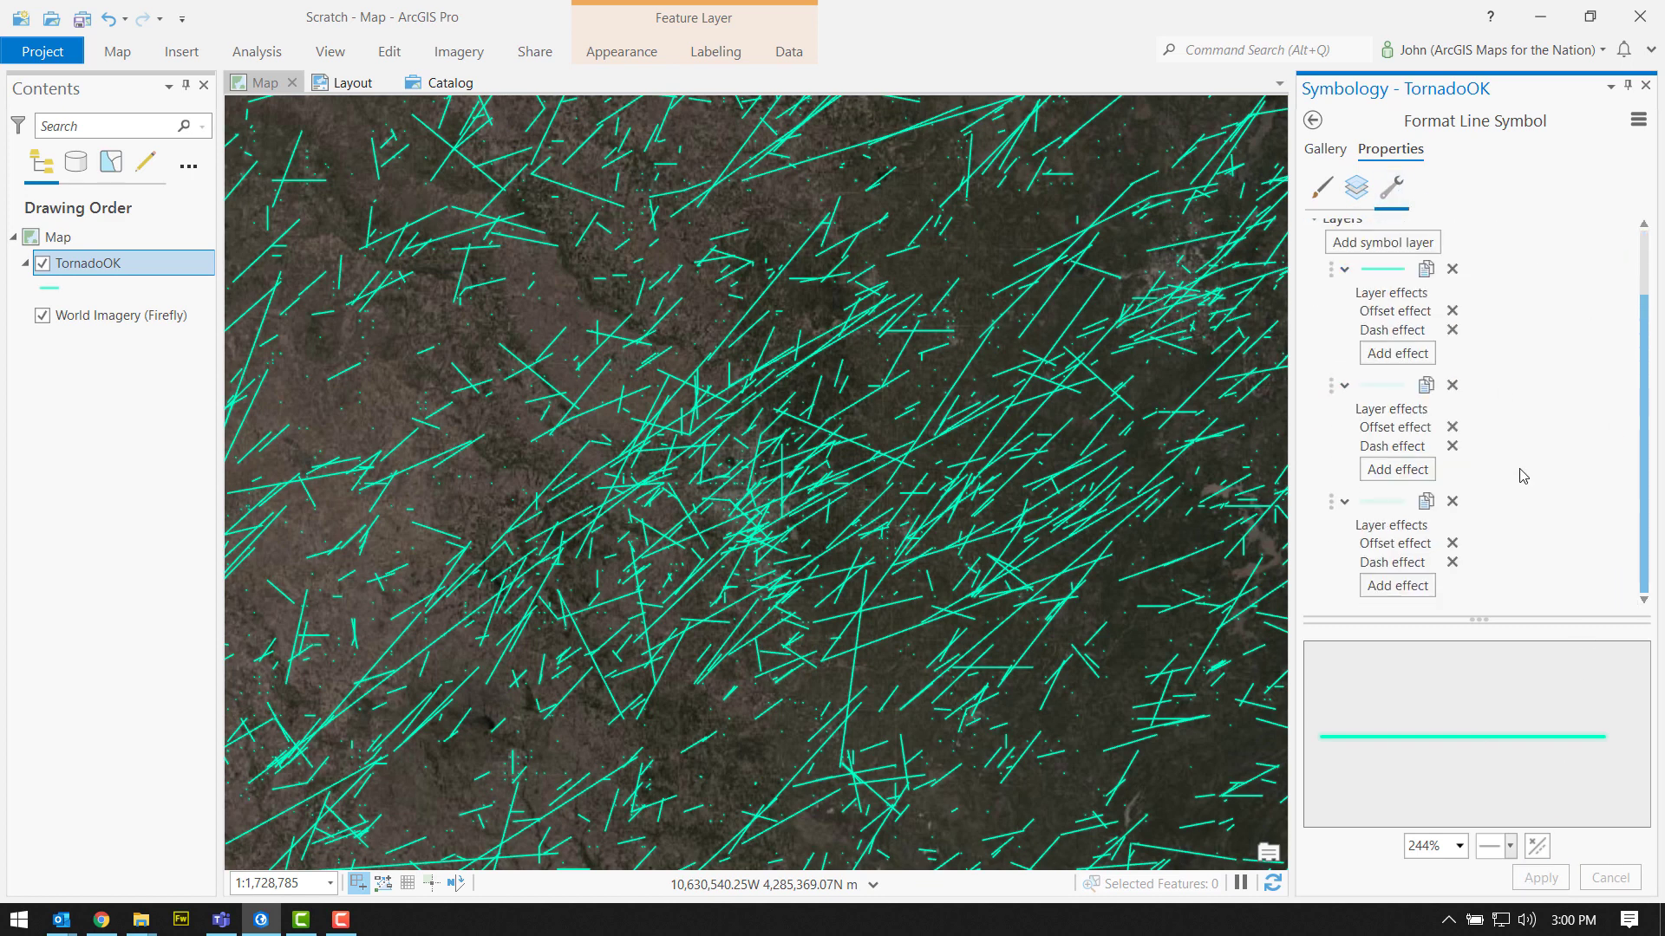
pyautogui.click(1426, 502)
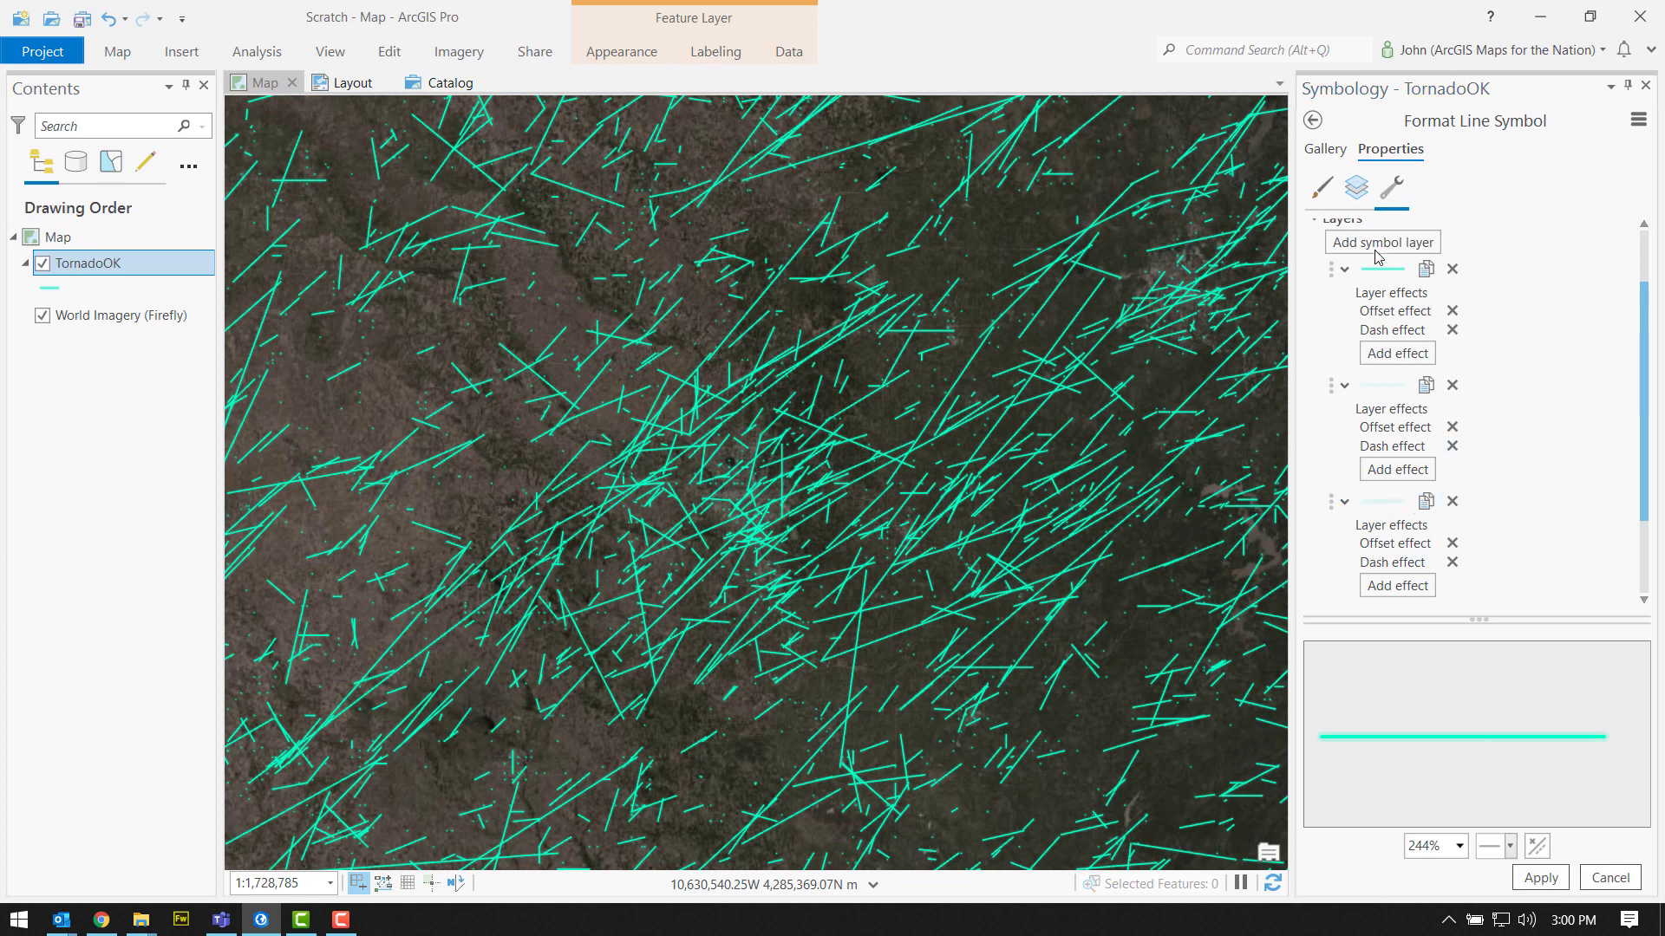
pyautogui.click(1356, 187)
pyautogui.click(1537, 342)
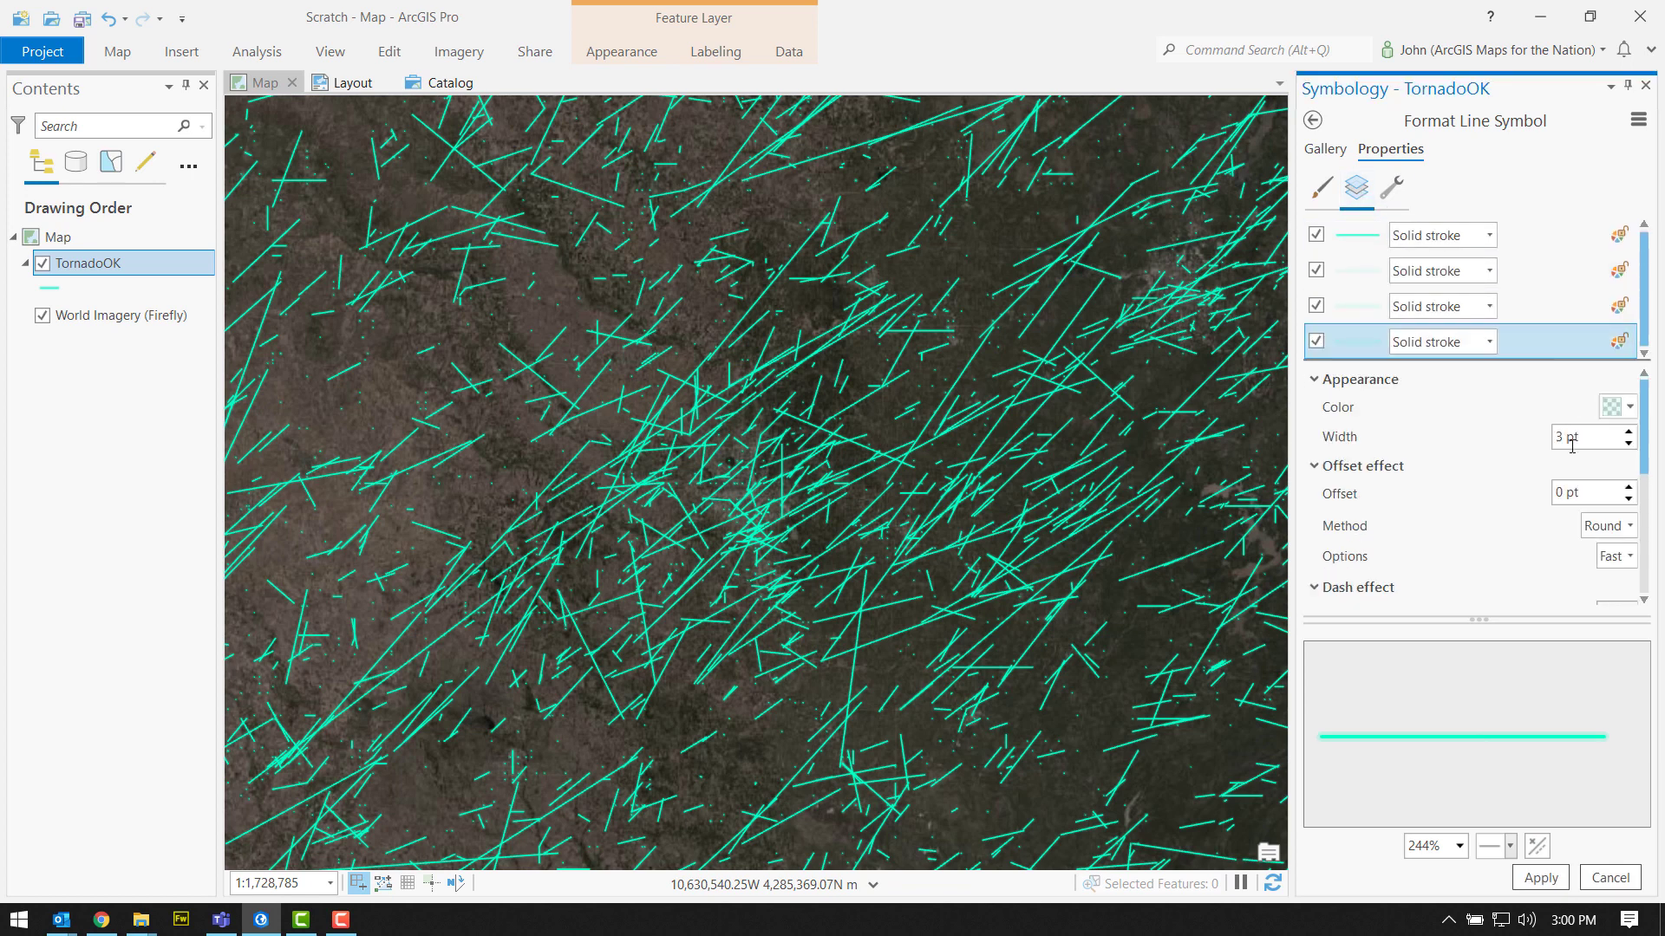
pyautogui.click(1628, 431)
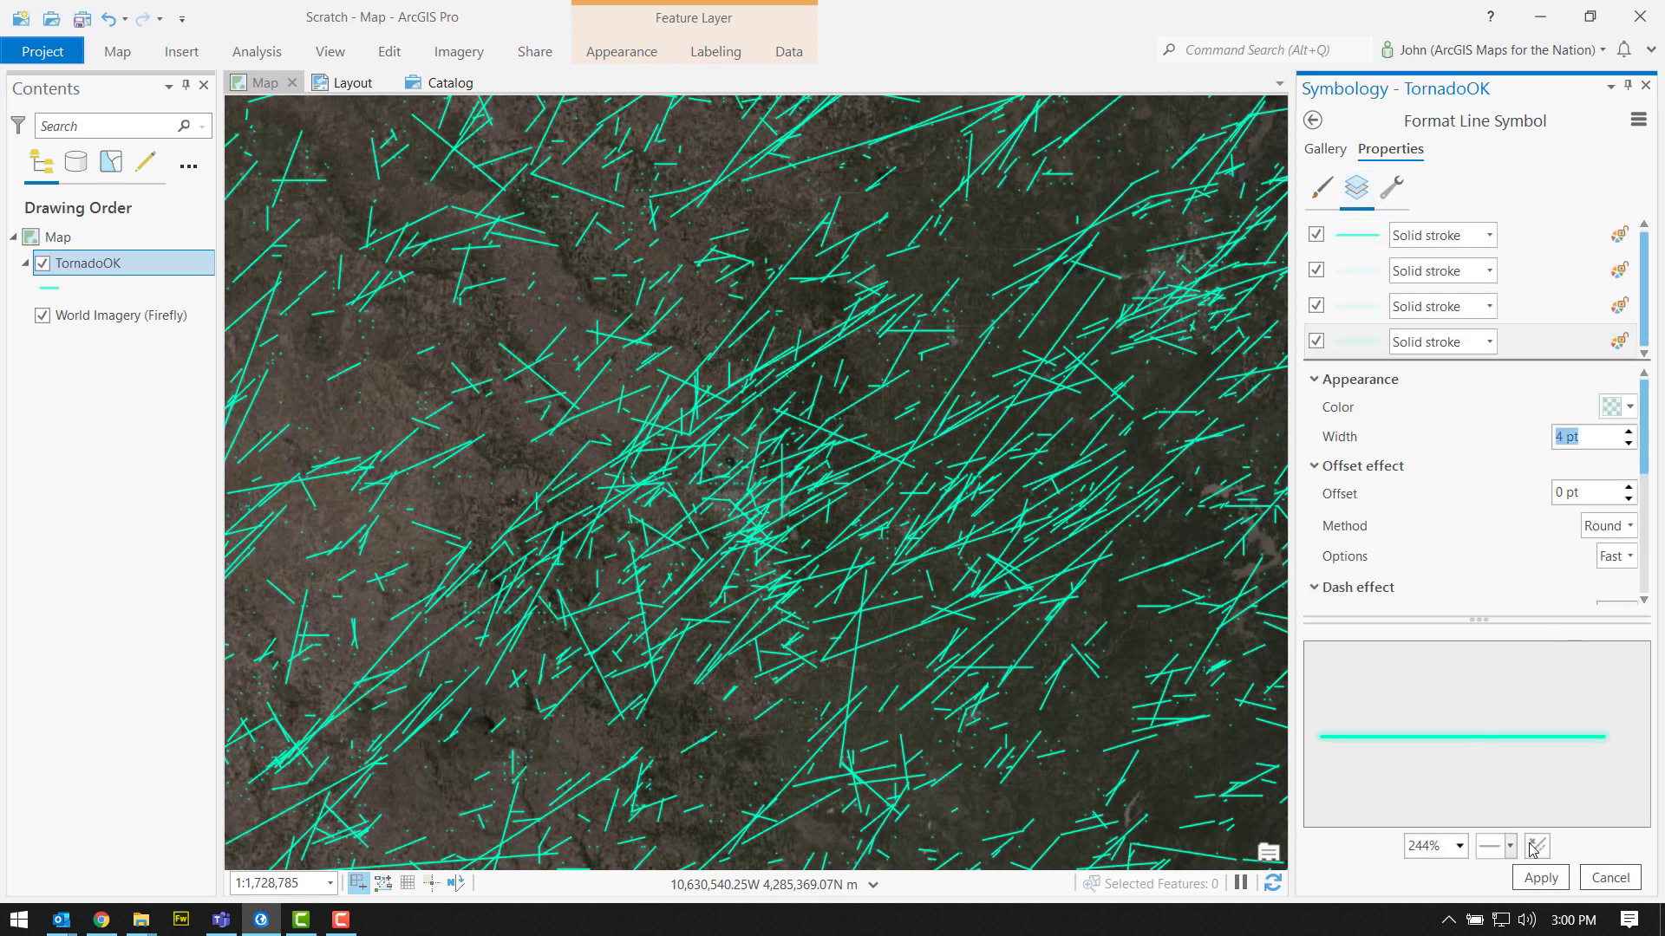
pyautogui.click(1539, 878)
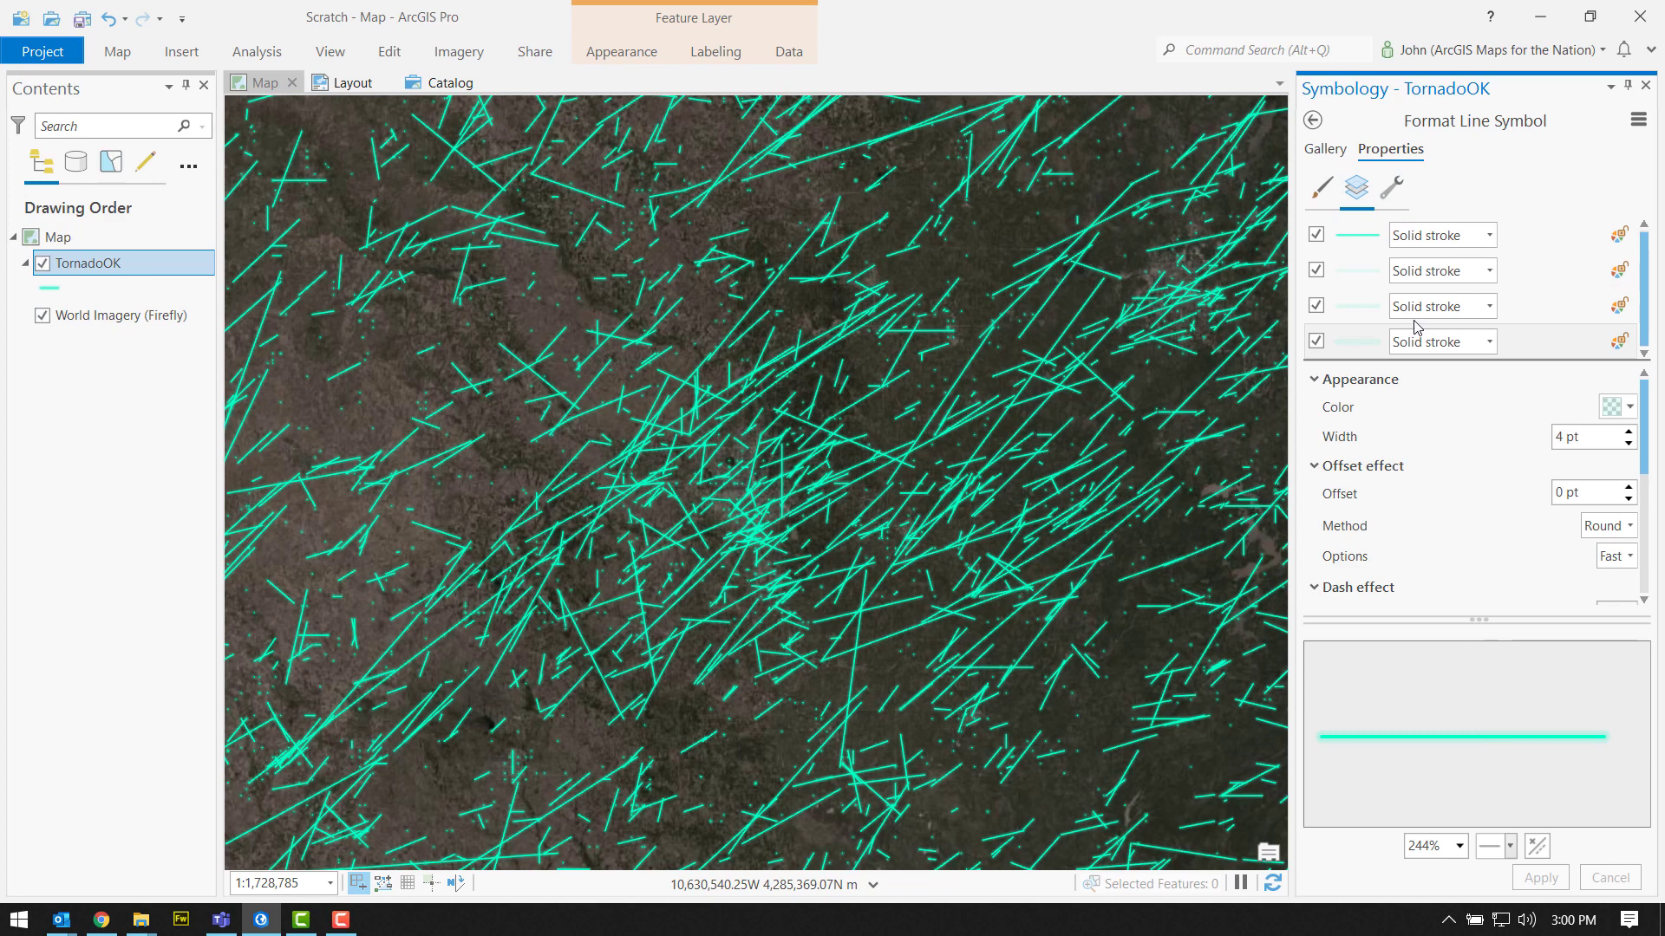
# Duplicate the transparent 4 pt stroke, set the bottom copy's width to 5 pt, and apply the symbol
pyautogui.click(1392, 191)
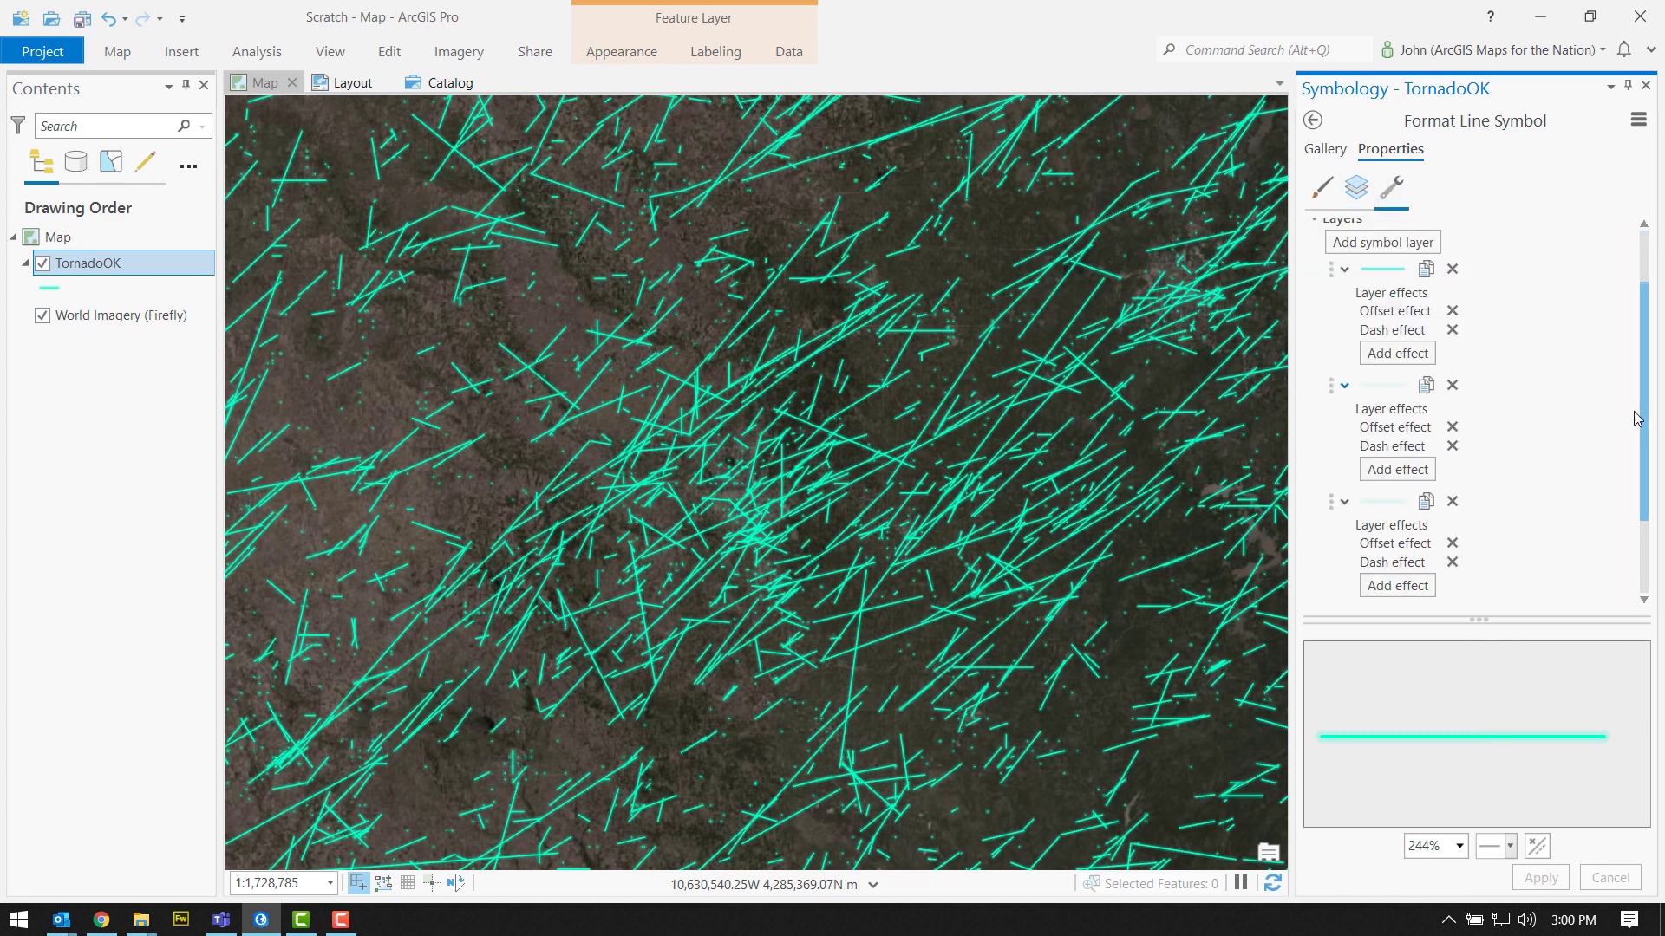
pyautogui.scroll(-2, 1647, 422)
pyautogui.click(1425, 501)
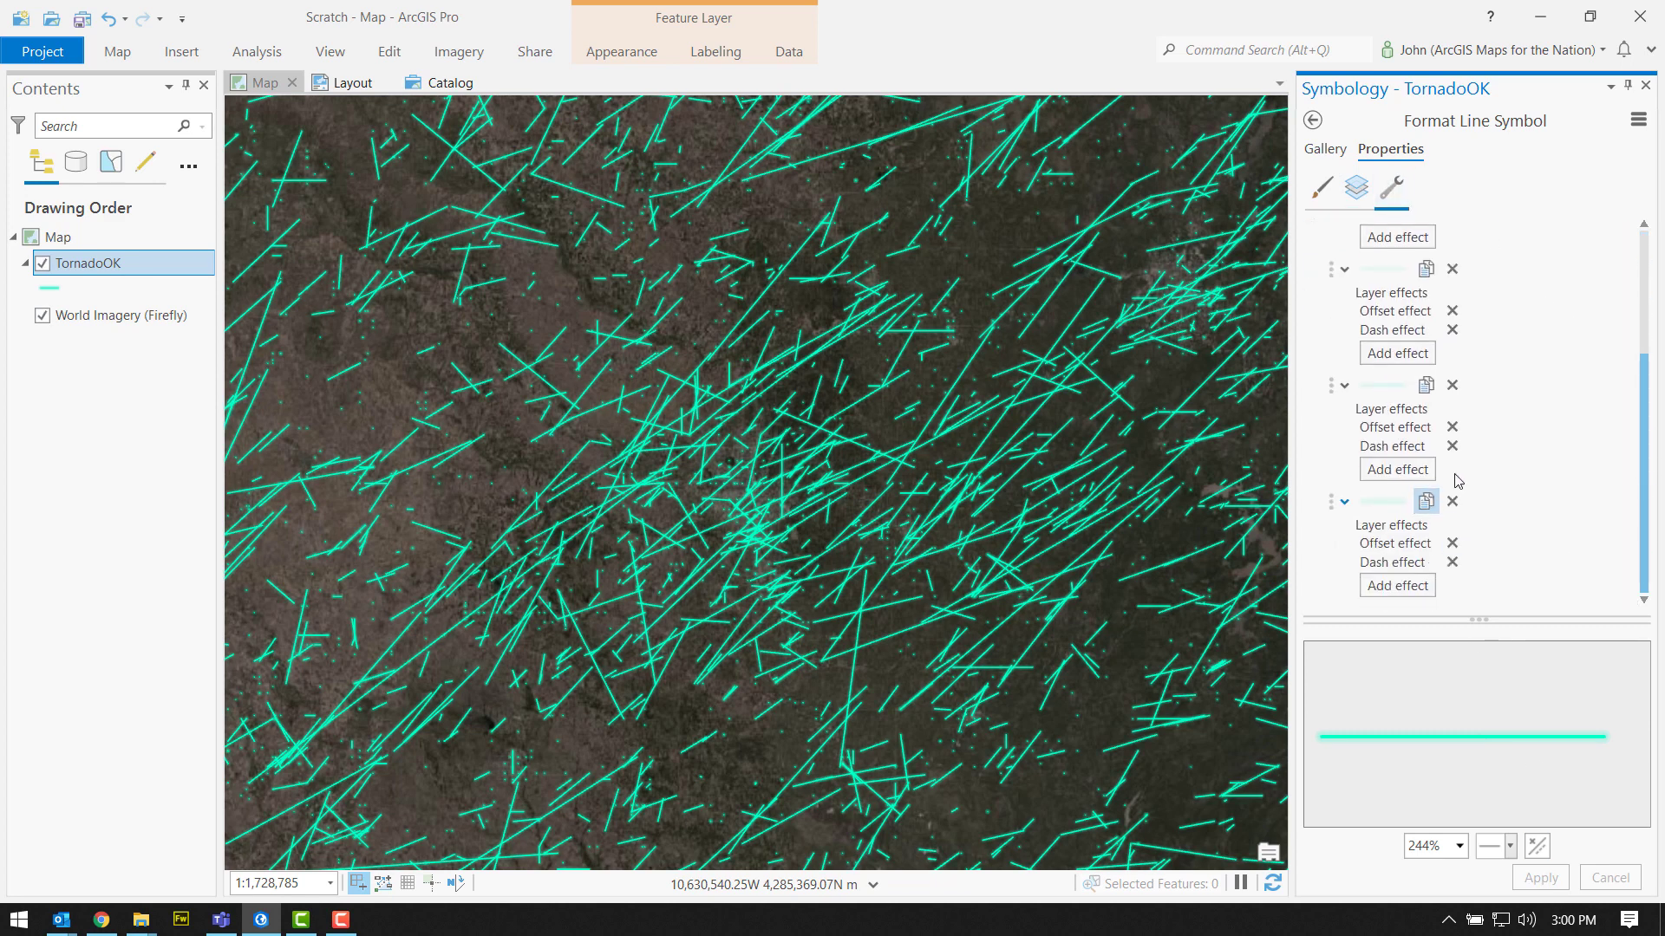
pyautogui.click(1357, 191)
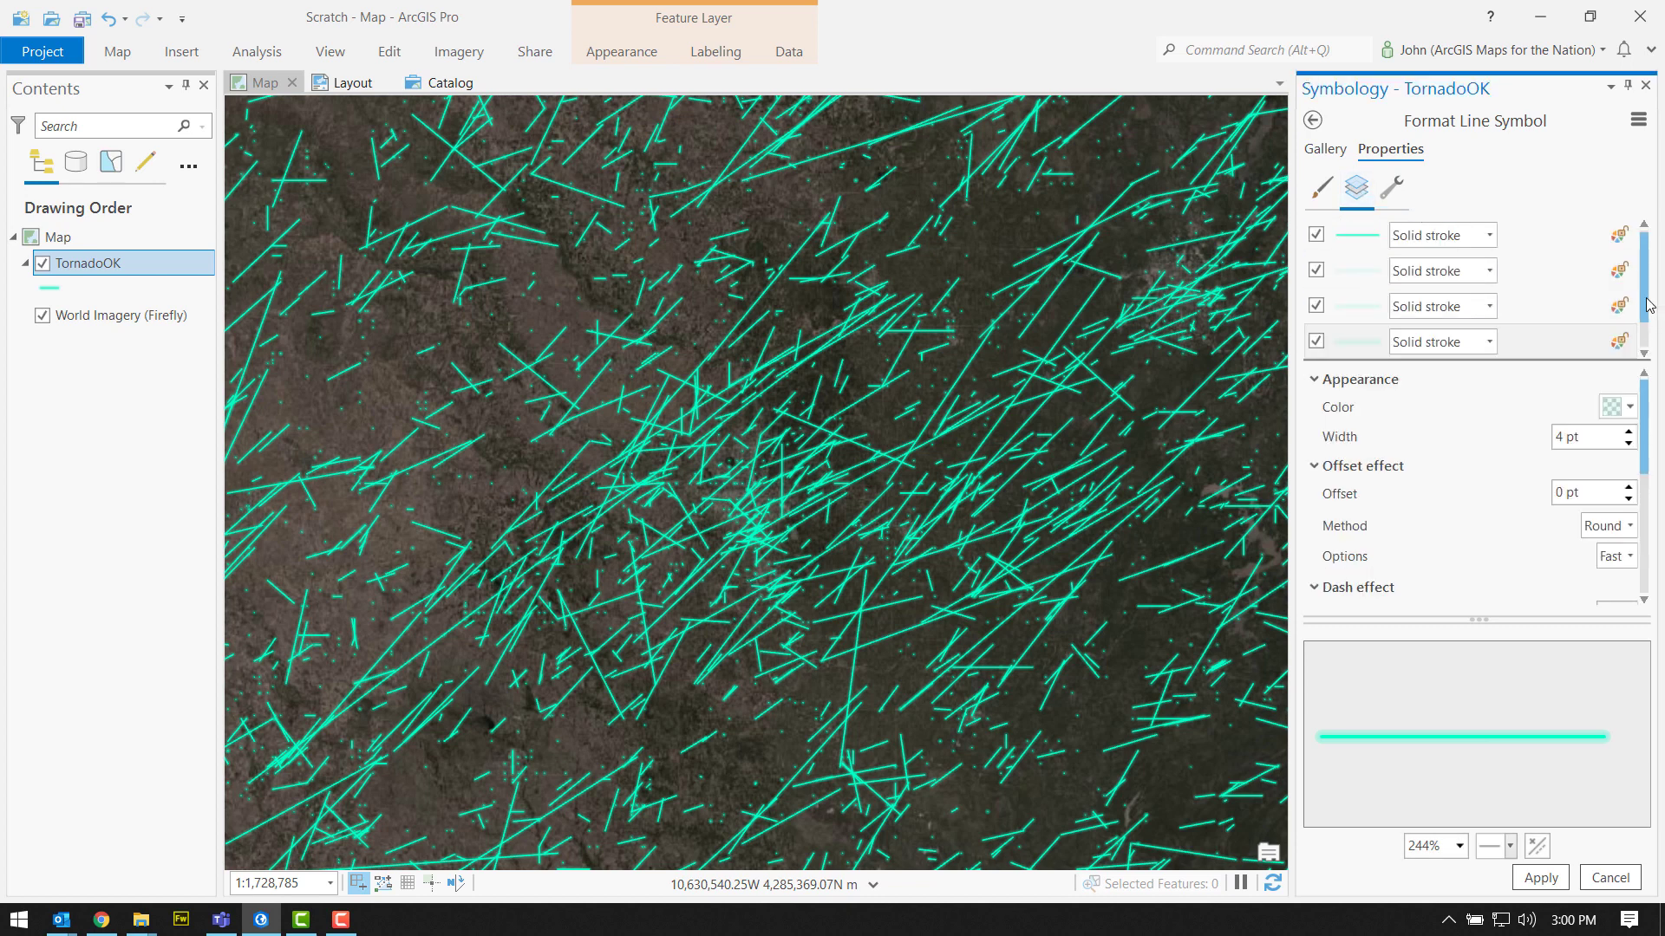
pyautogui.scroll(-1, 1649, 306)
pyautogui.click(1564, 350)
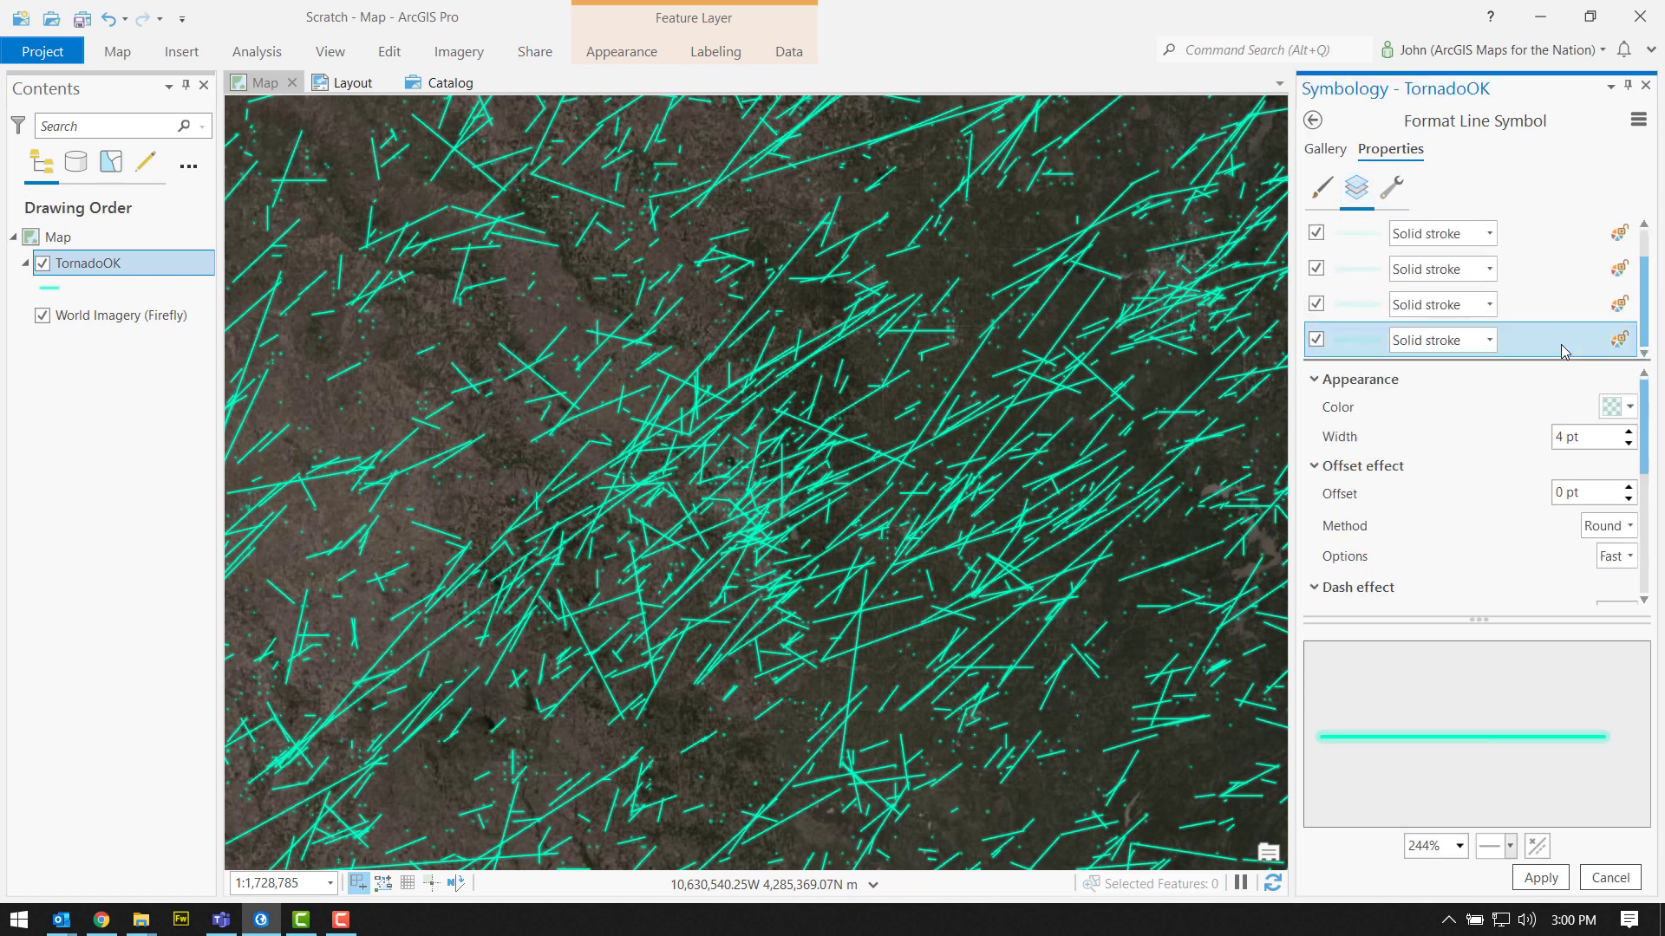
pyautogui.click(1628, 432)
pyautogui.scroll(5, 1479, 736)
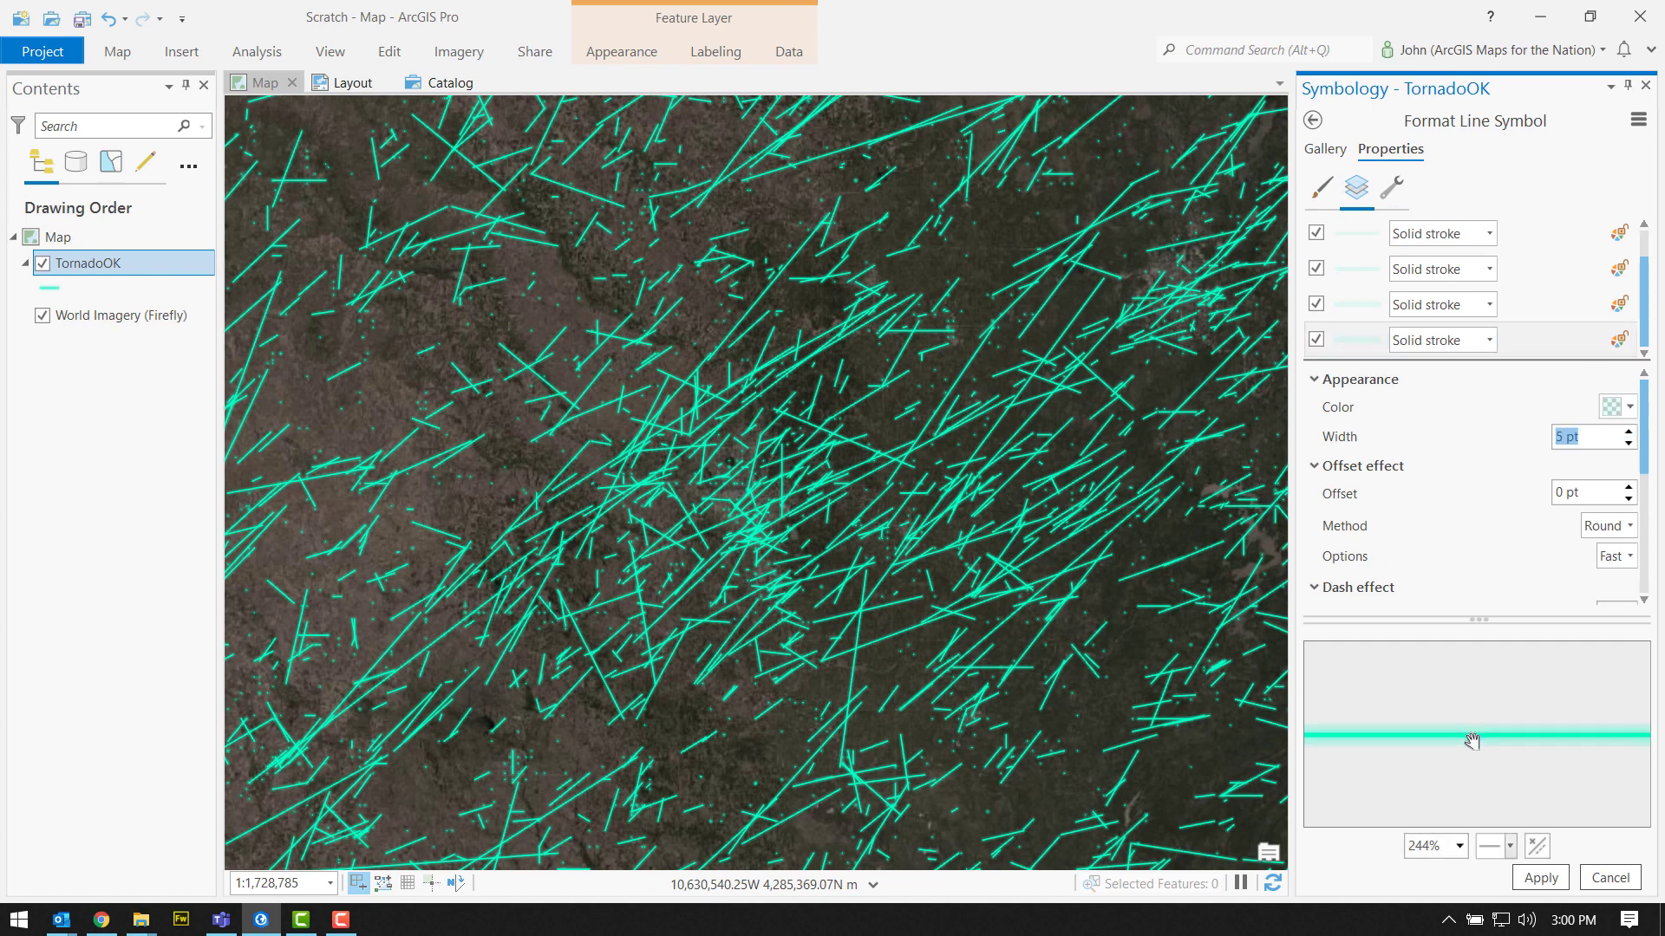
pyautogui.click(1543, 879)
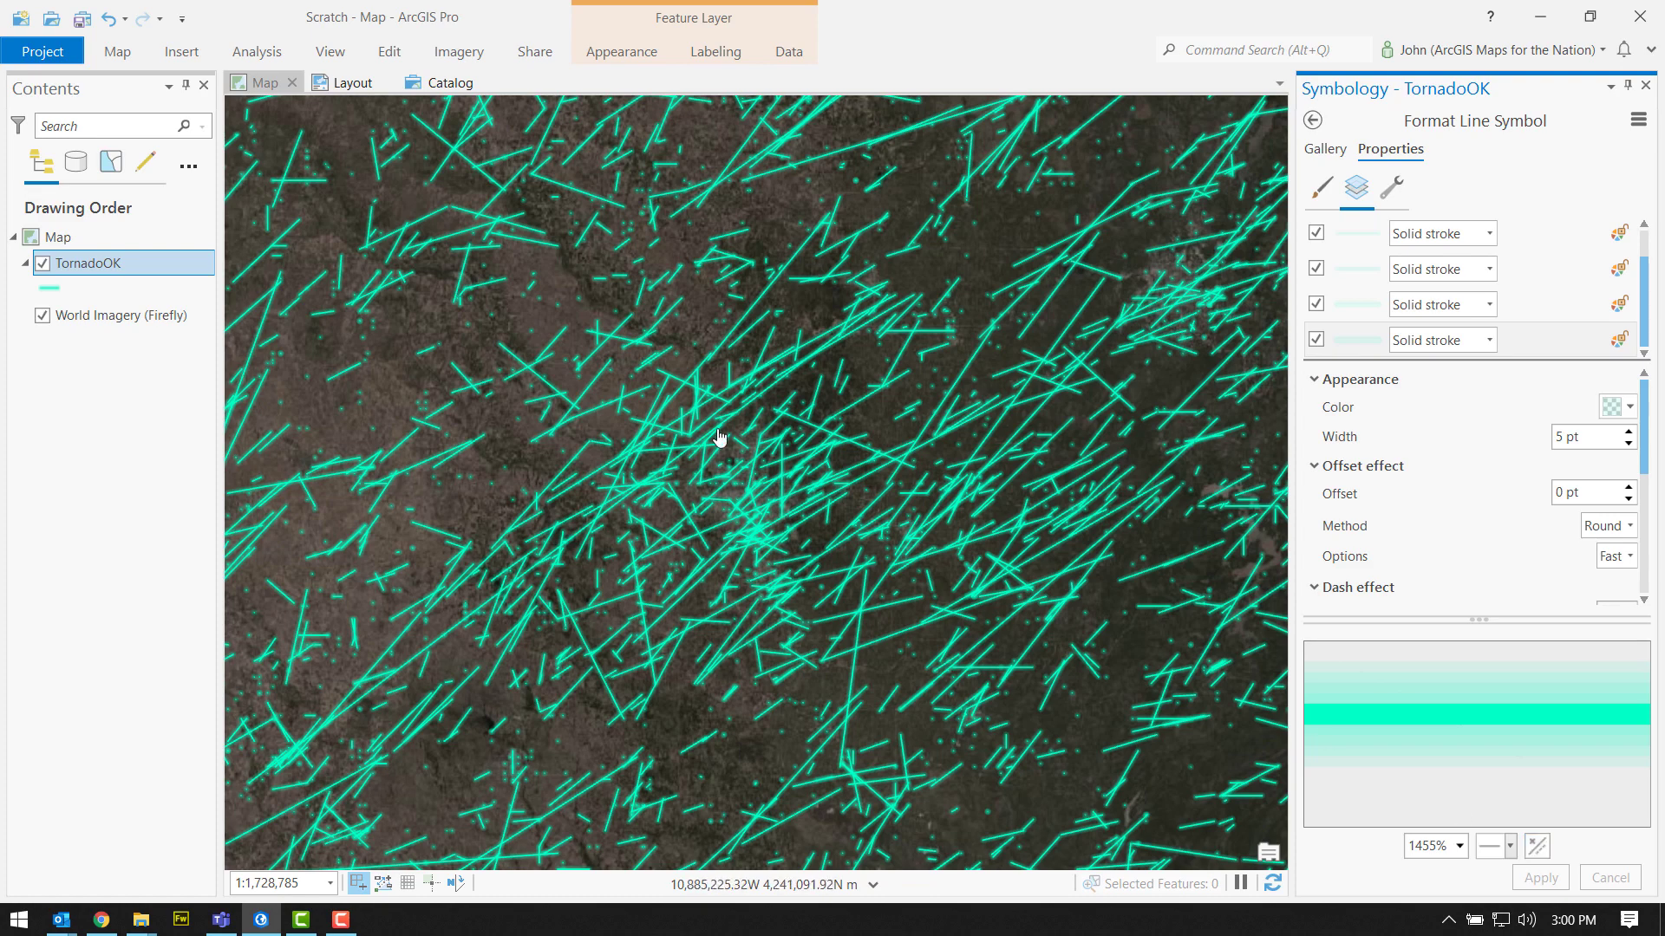
# Duplicate the transparent 5 pt stroke, set the bottom copy's width to 6 pt, and apply the symbol
pyautogui.moveTo(819, 389); pyautogui.dragTo(665, 461)
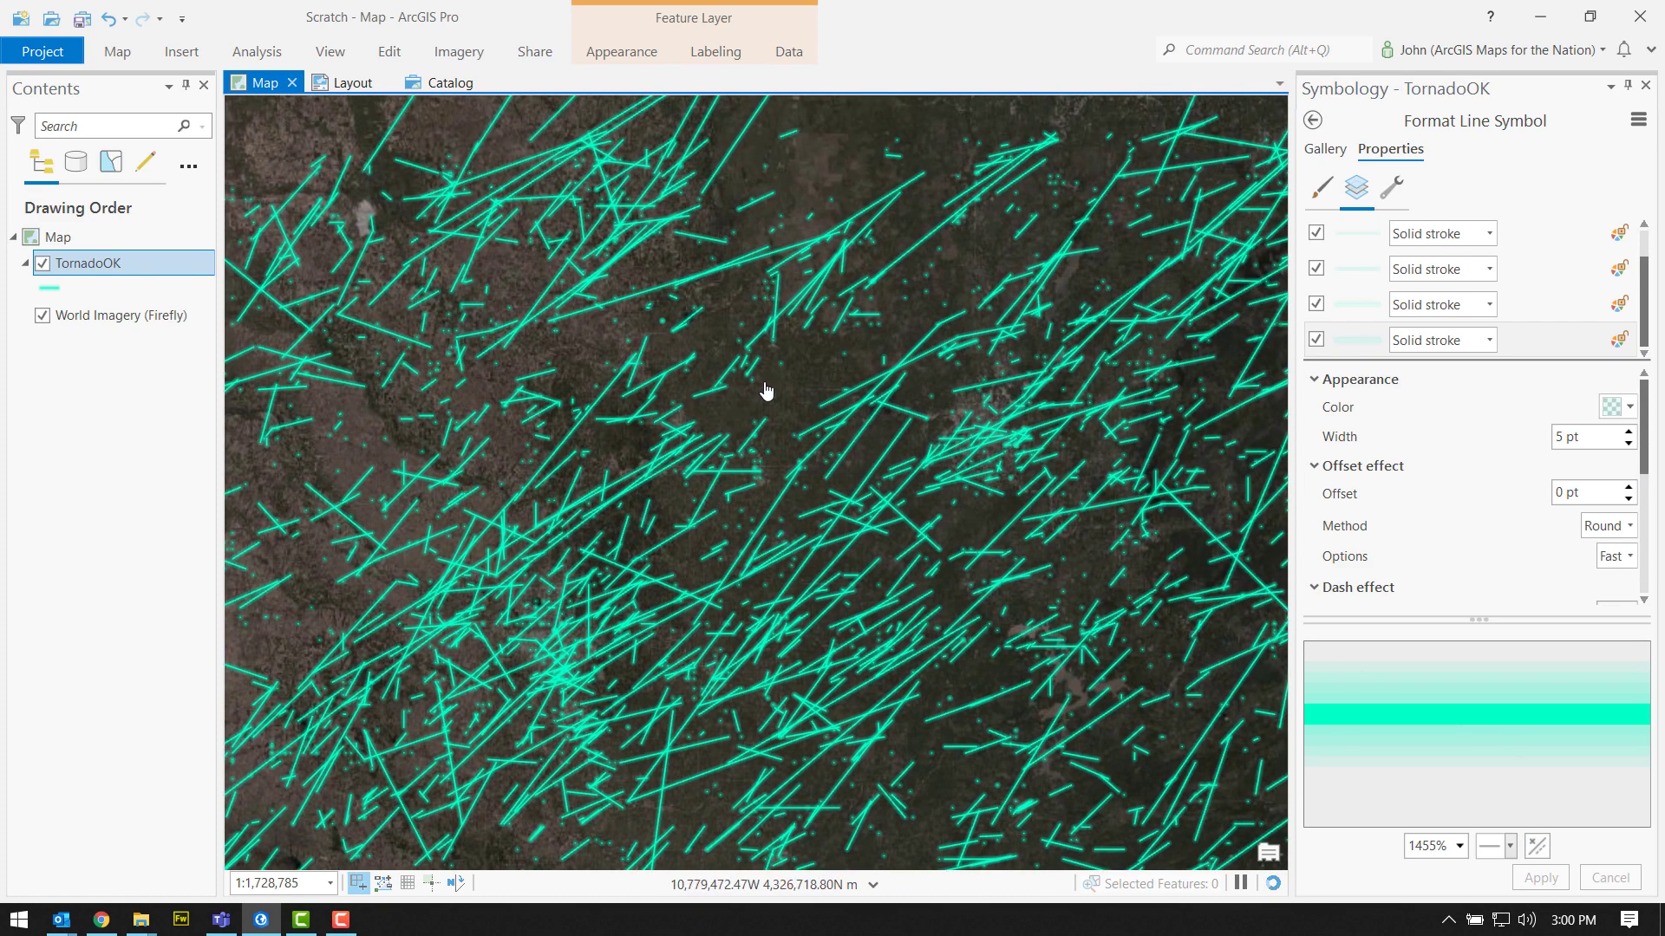
pyautogui.moveTo(797, 364); pyautogui.dragTo(401, 588)
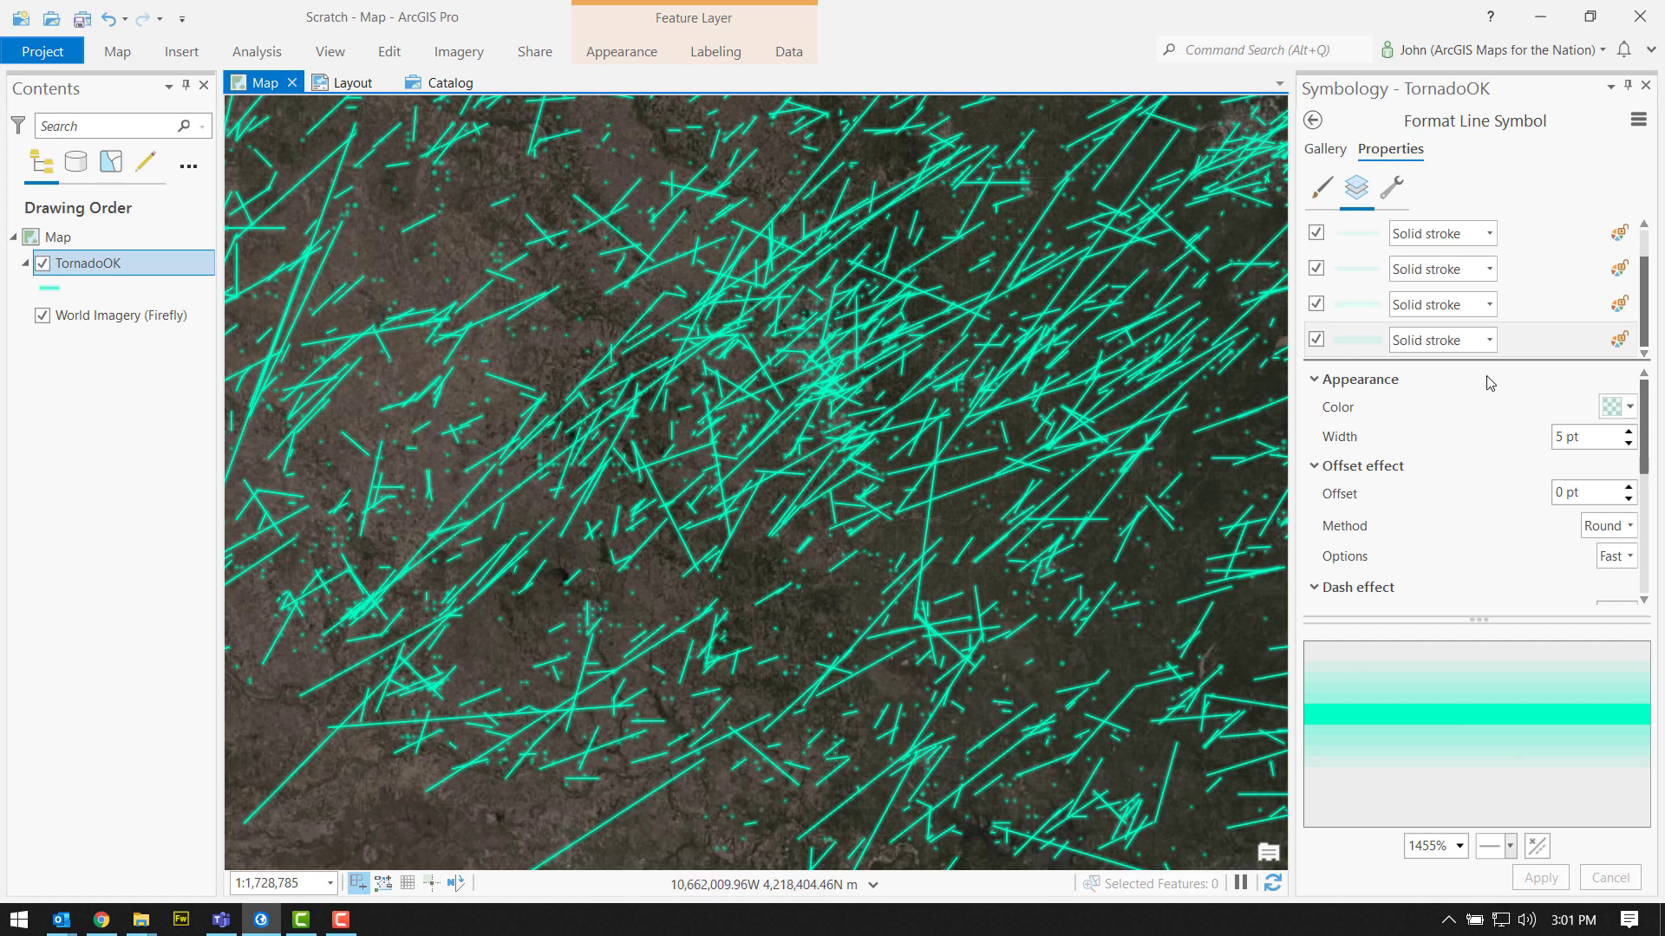
pyautogui.click(1392, 186)
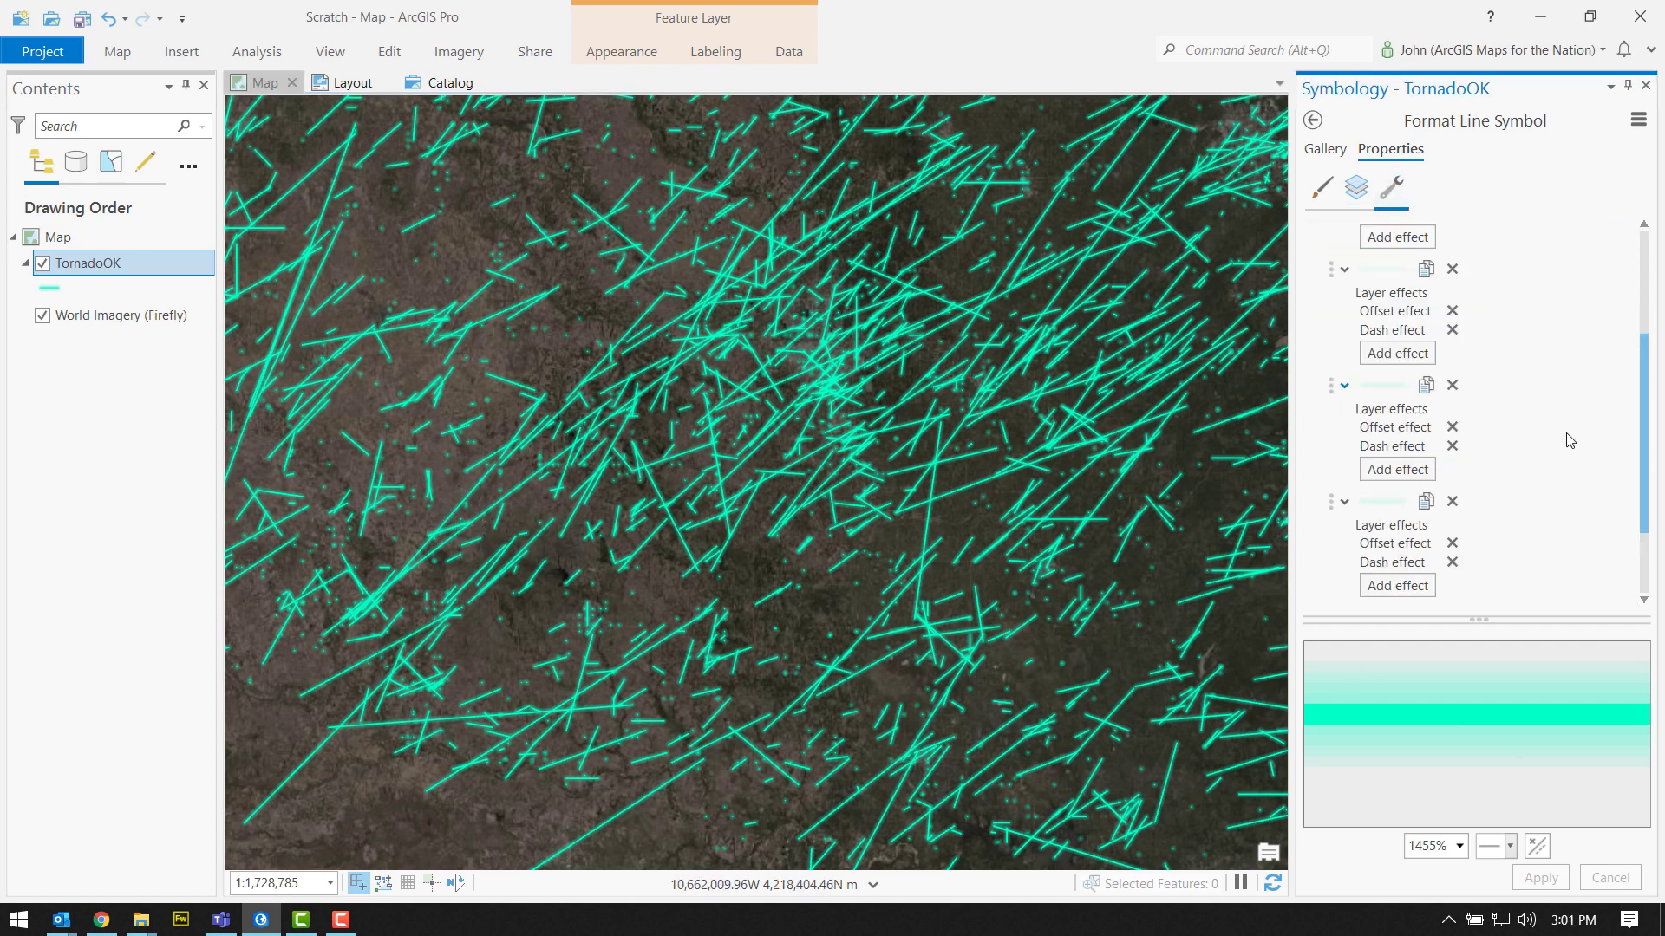
pyautogui.click(1356, 186)
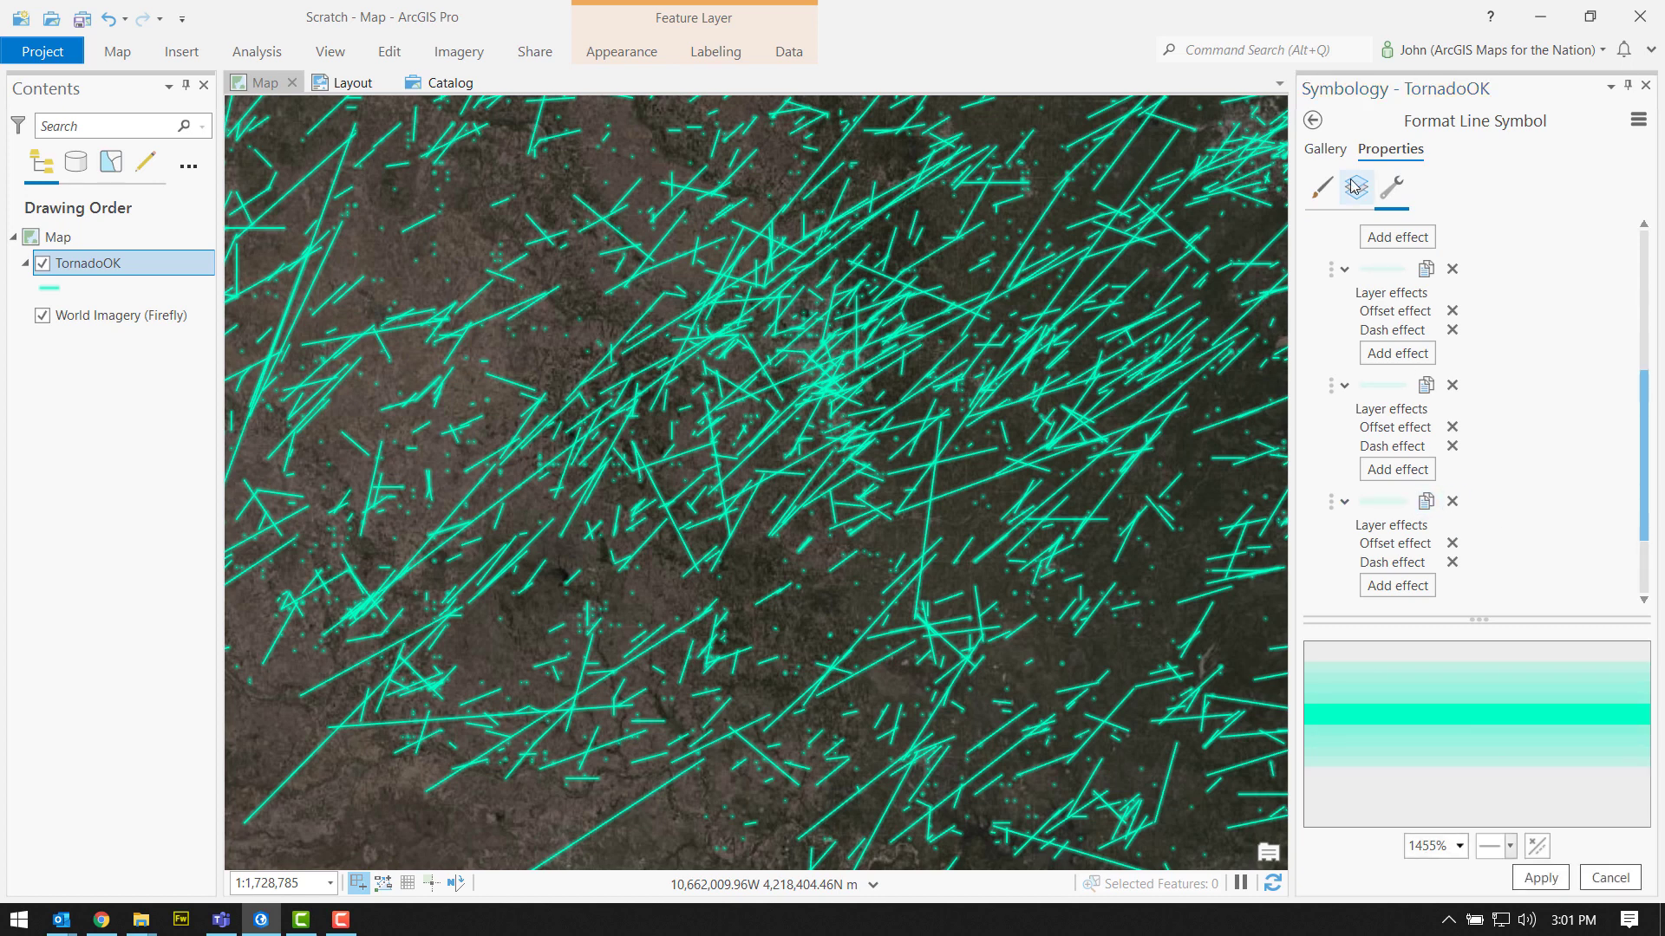
pyautogui.moveTo(1650, 288); pyautogui.dragTo(1650, 310)
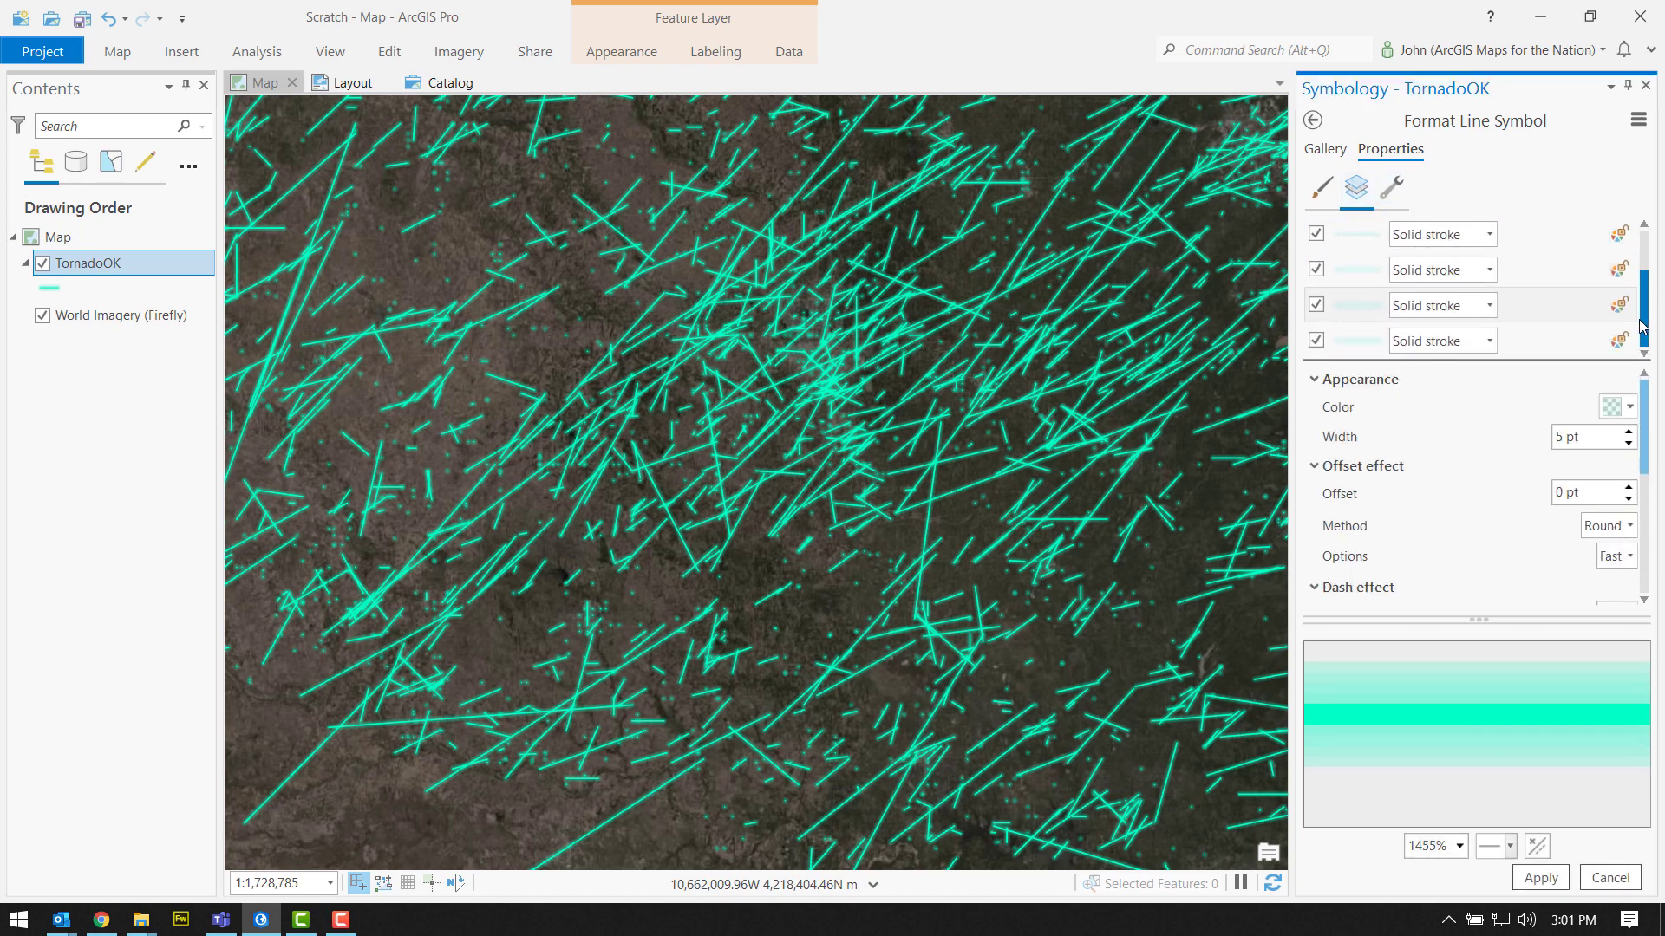
pyautogui.click(1531, 339)
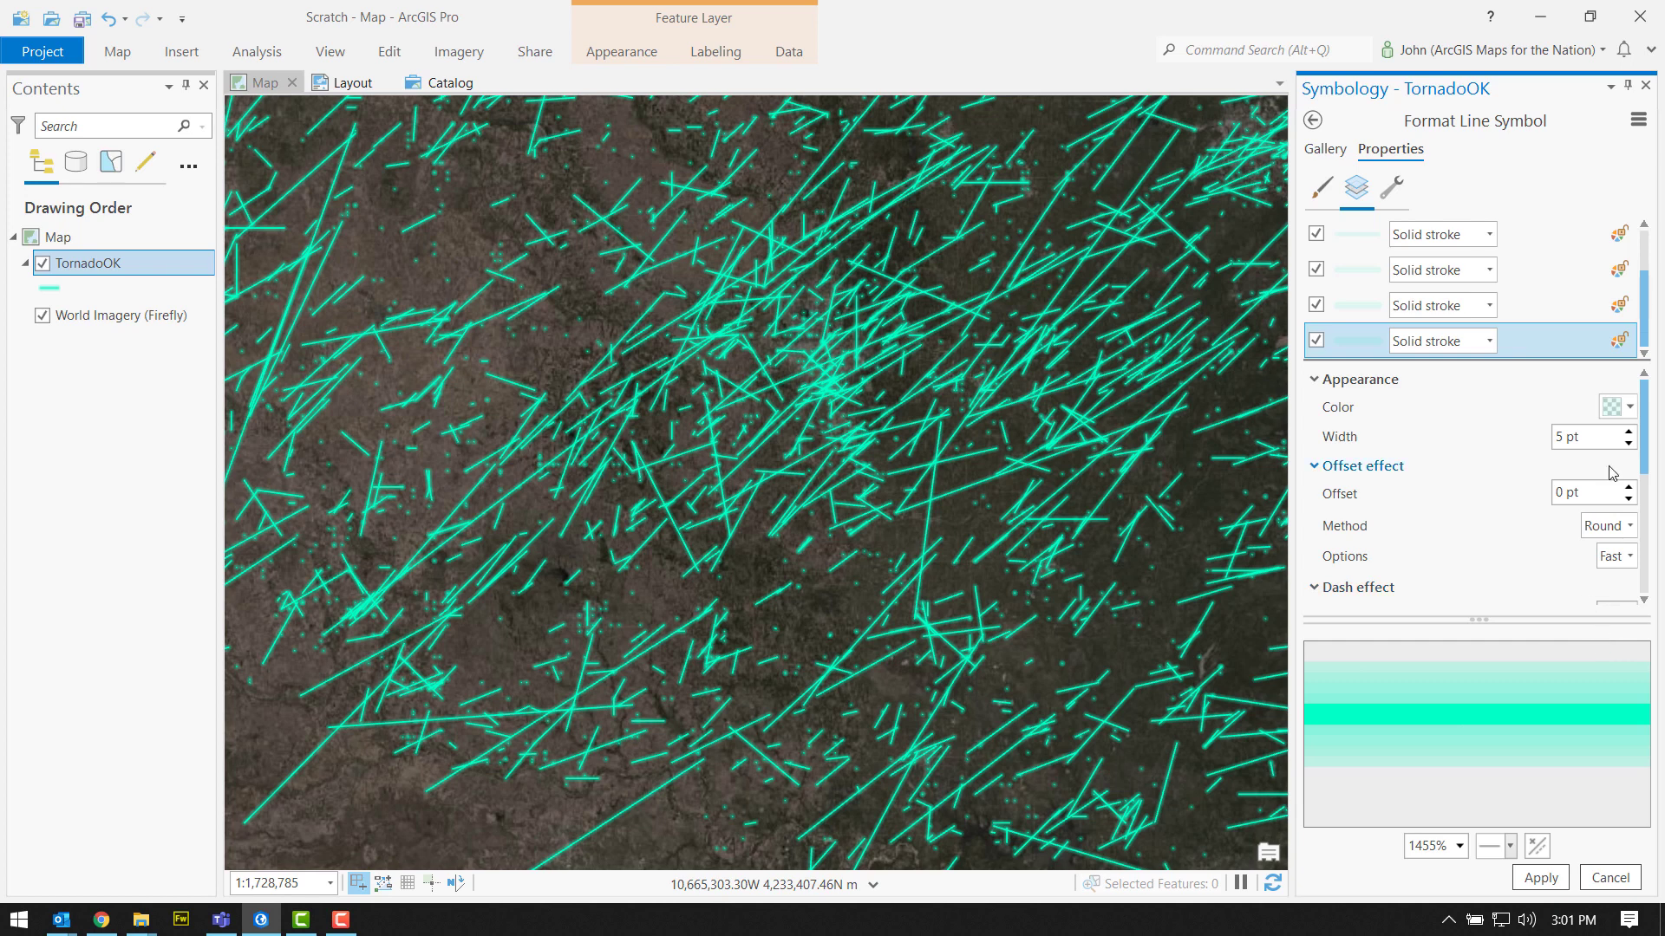
pyautogui.click(1628, 432)
pyautogui.click(1540, 878)
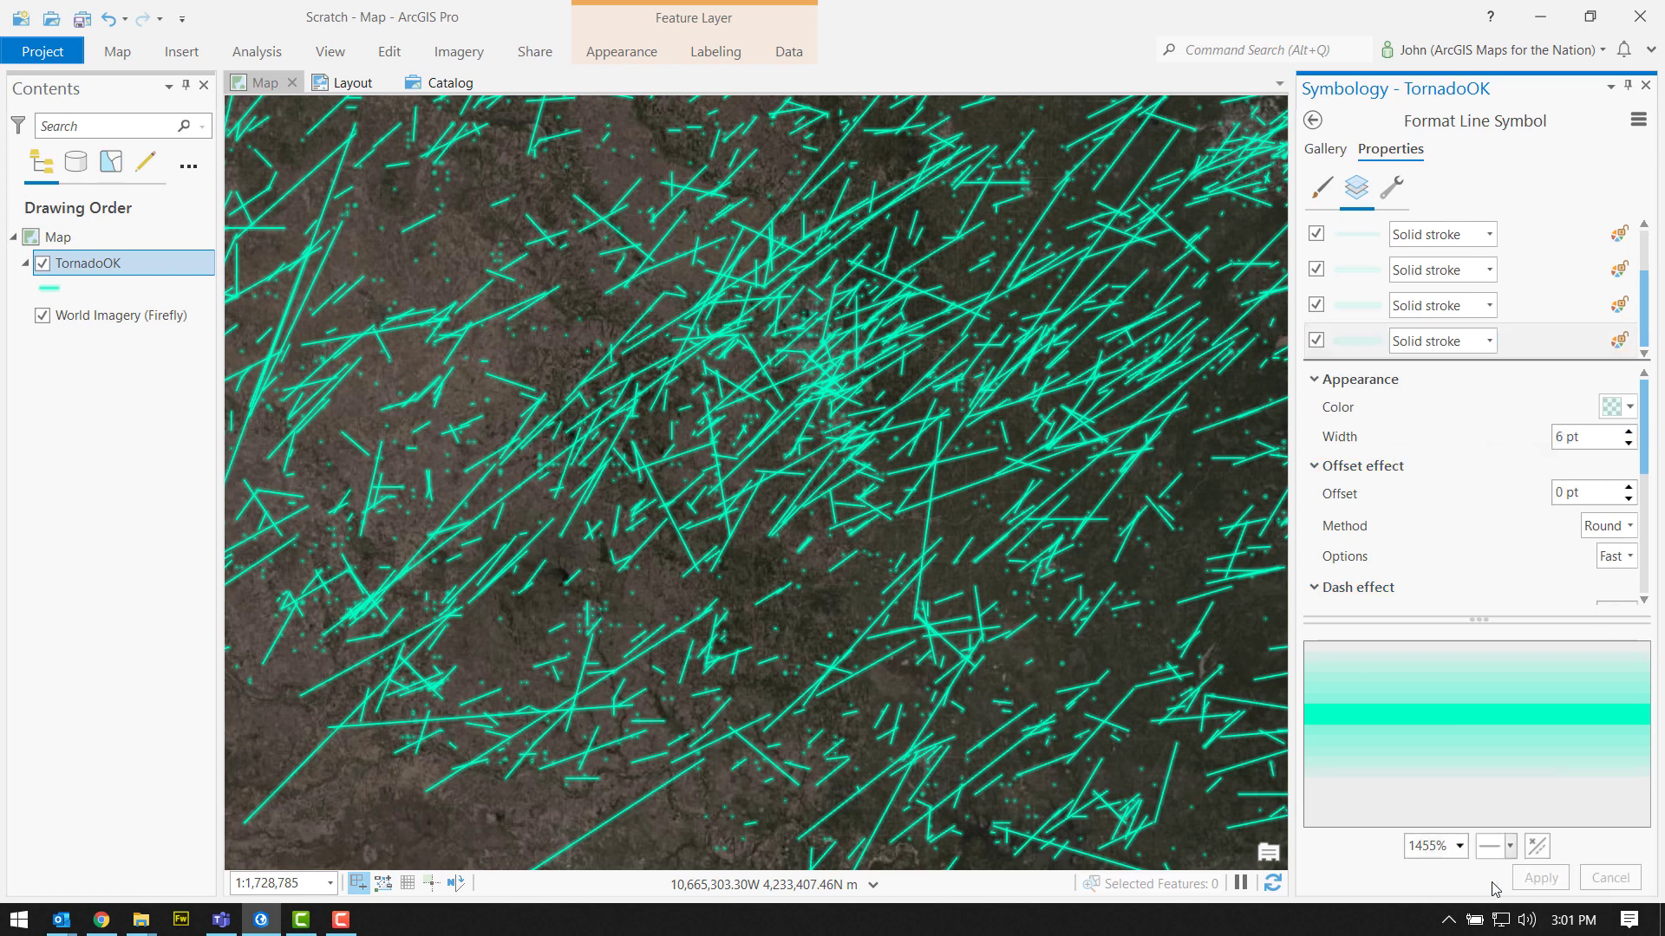
pyautogui.moveTo(732, 417); pyautogui.dragTo(560, 481)
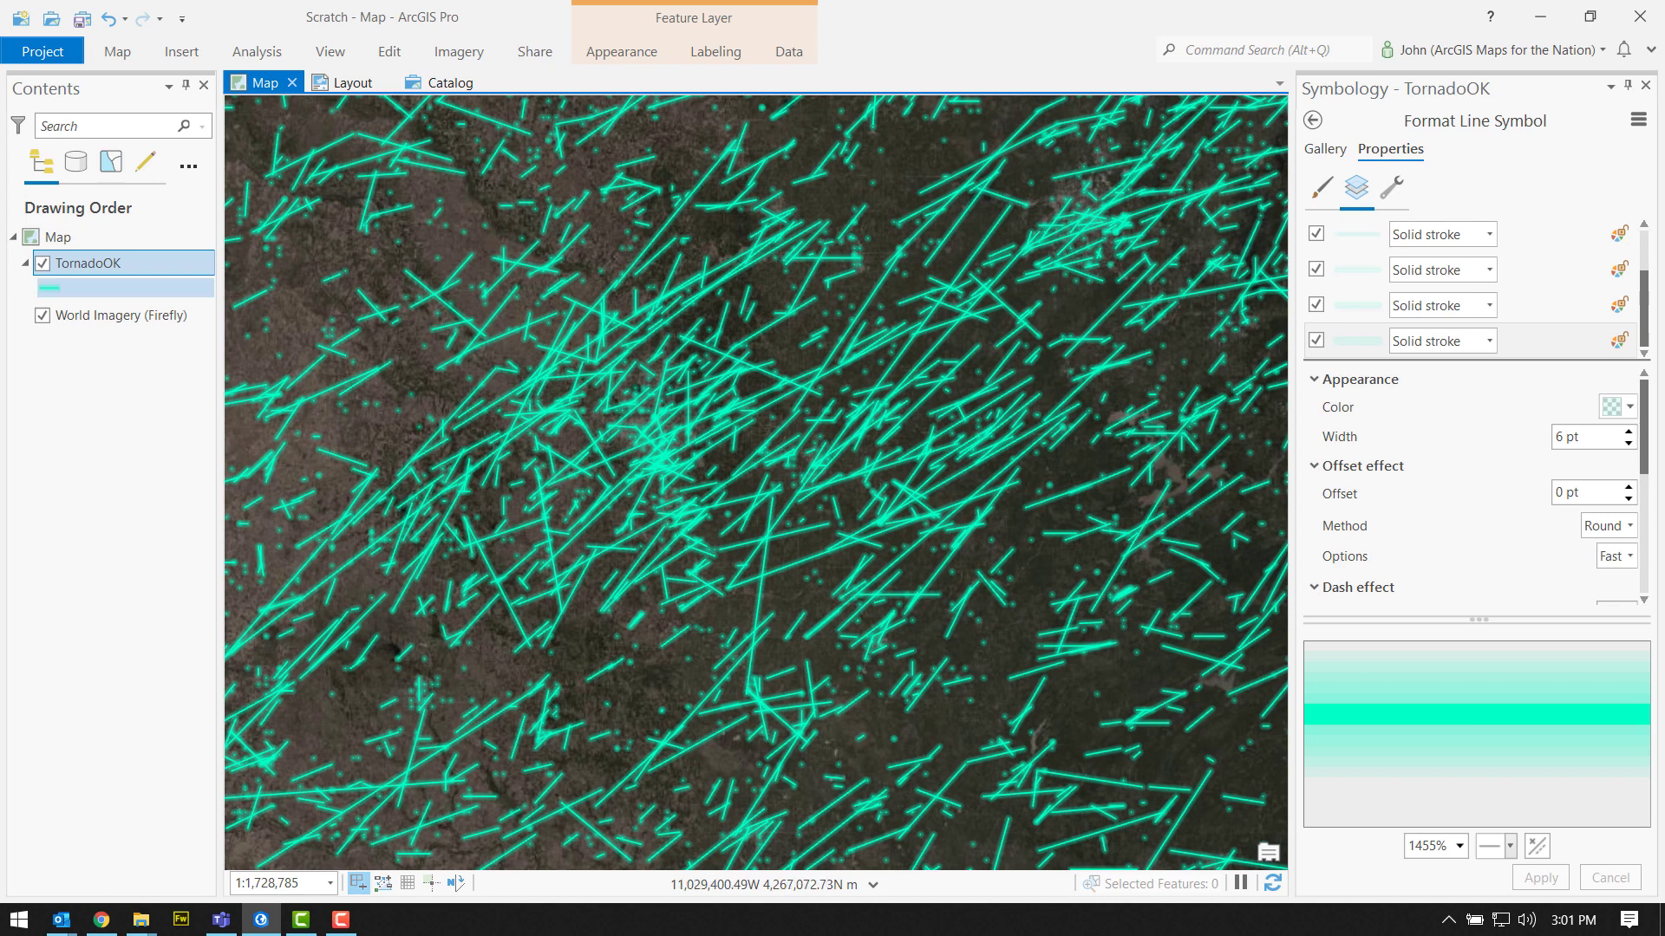
# Delete all the transparent stroke layers from the symbol, keeping only the opaque top stroke, and apply the symbol
pyautogui.click(1526, 248)
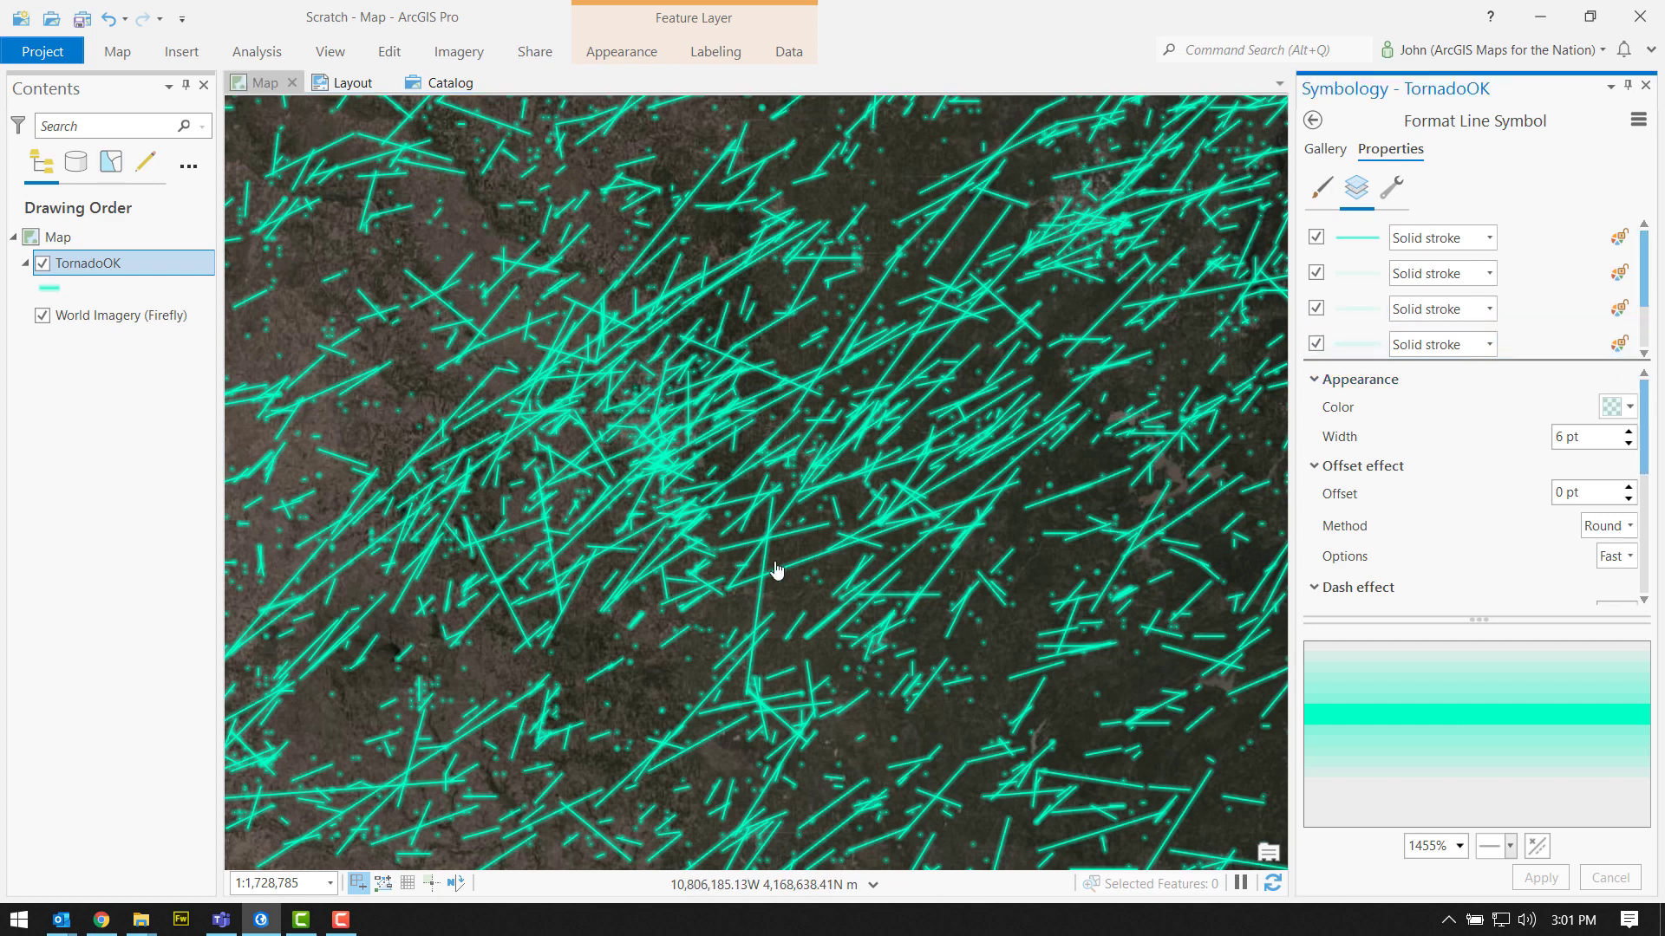
pyautogui.moveTo(792, 524); pyautogui.dragTo(602, 518)
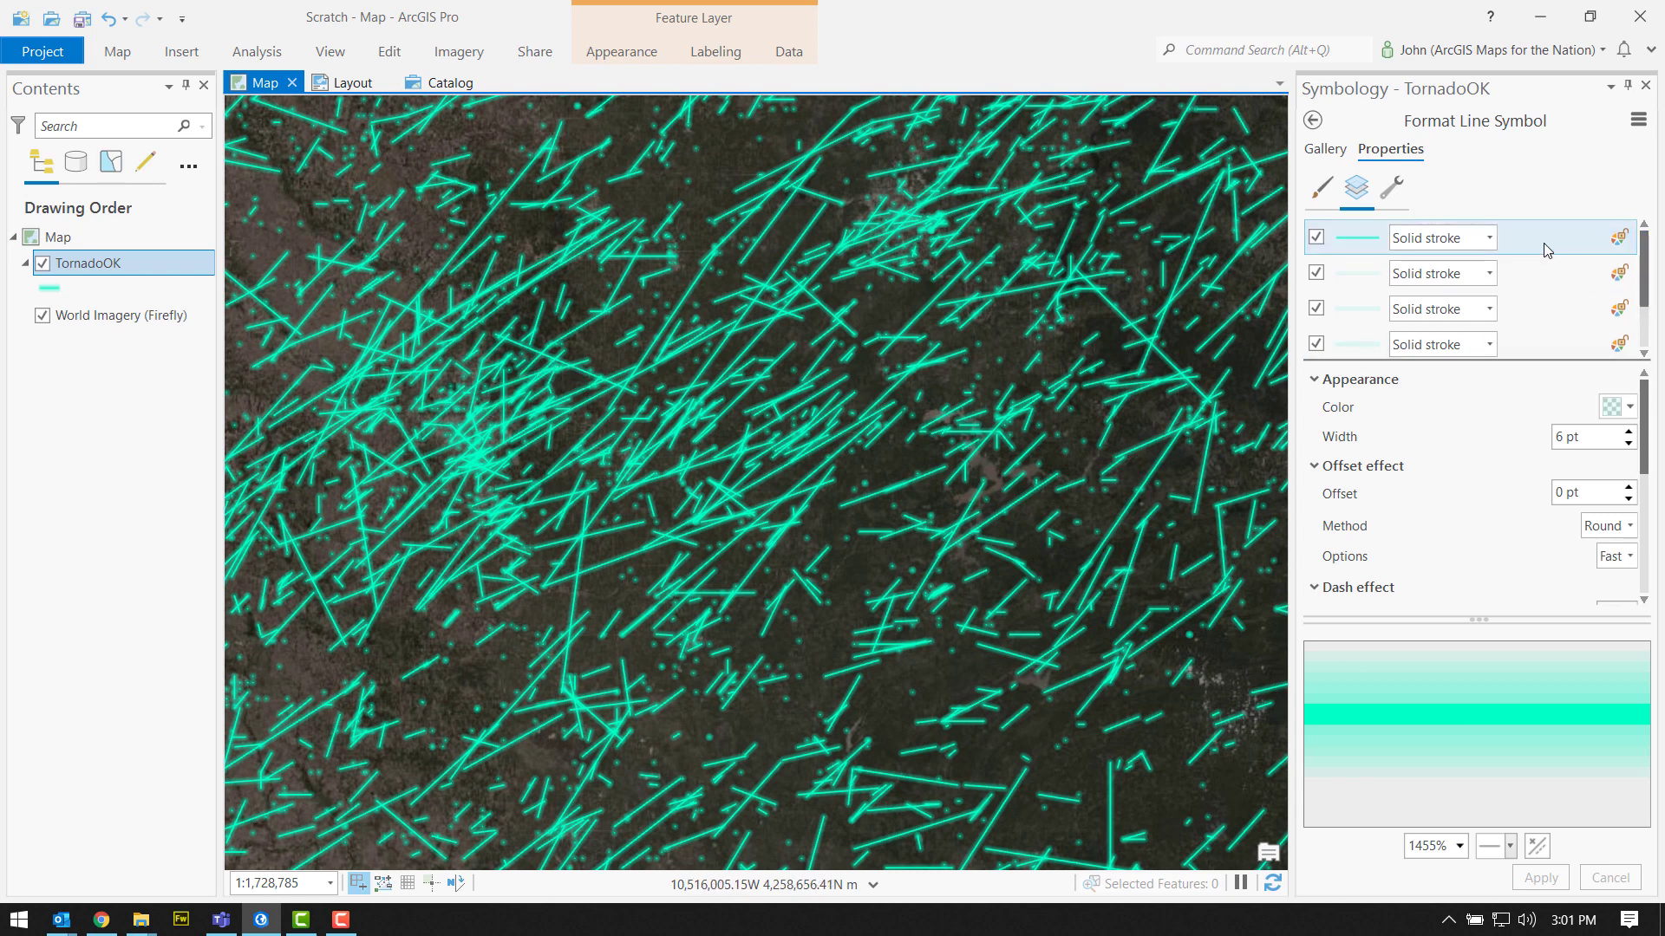
pyautogui.click(1389, 189)
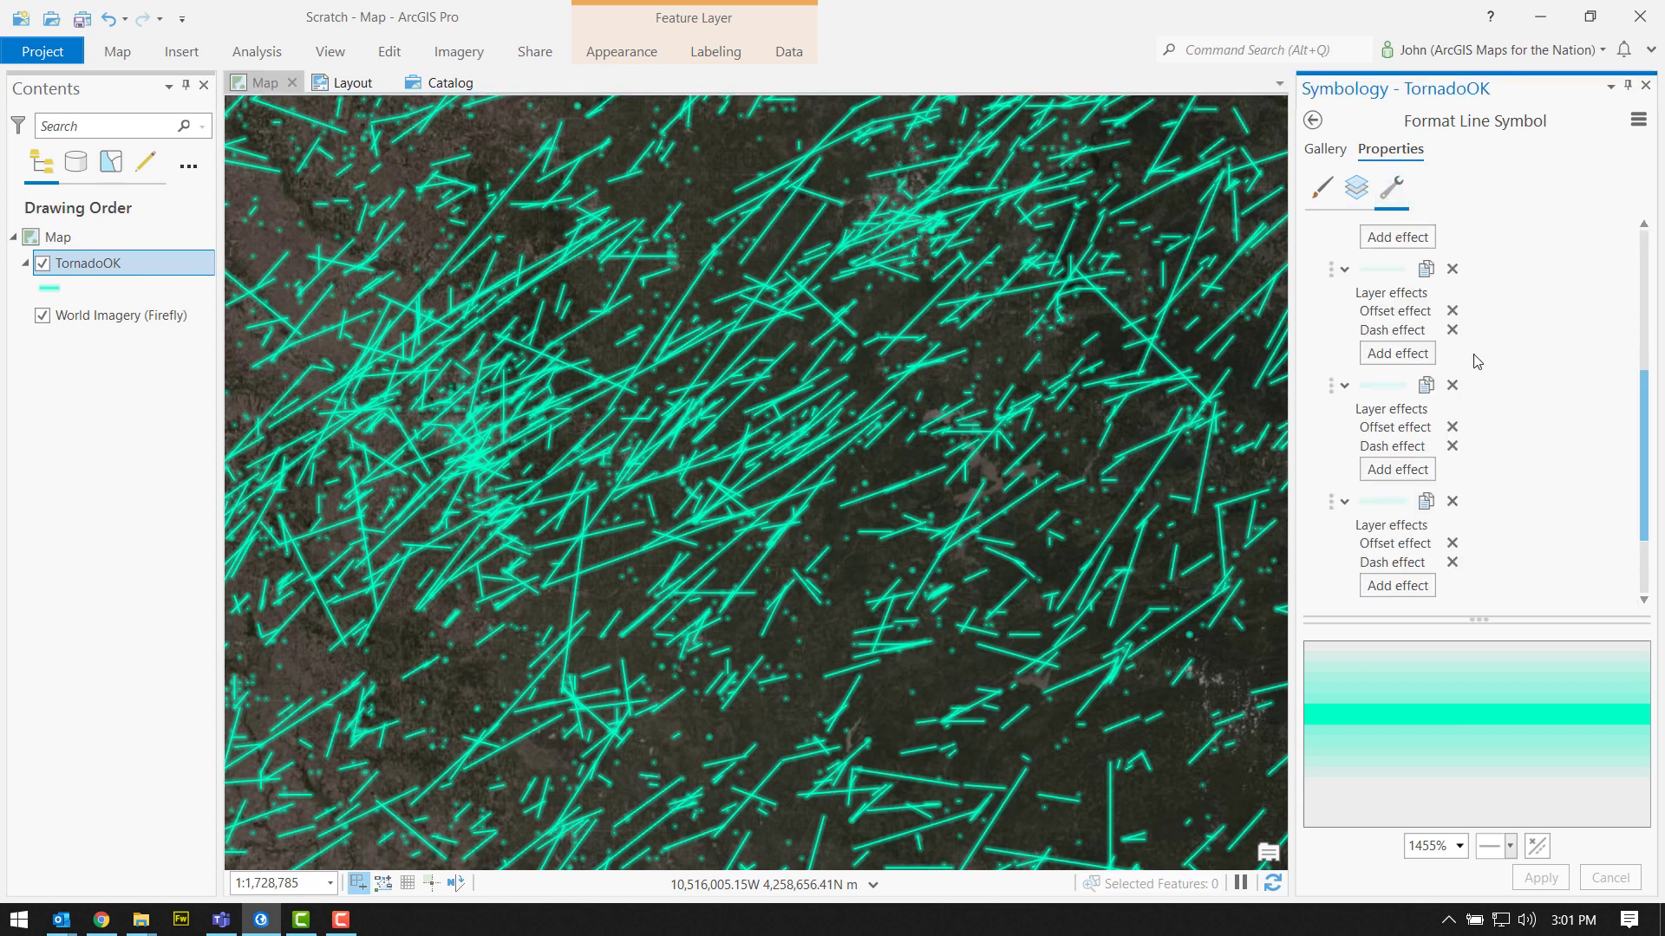
pyautogui.scroll(1, 1480, 487)
pyautogui.scroll(3, 1480, 487)
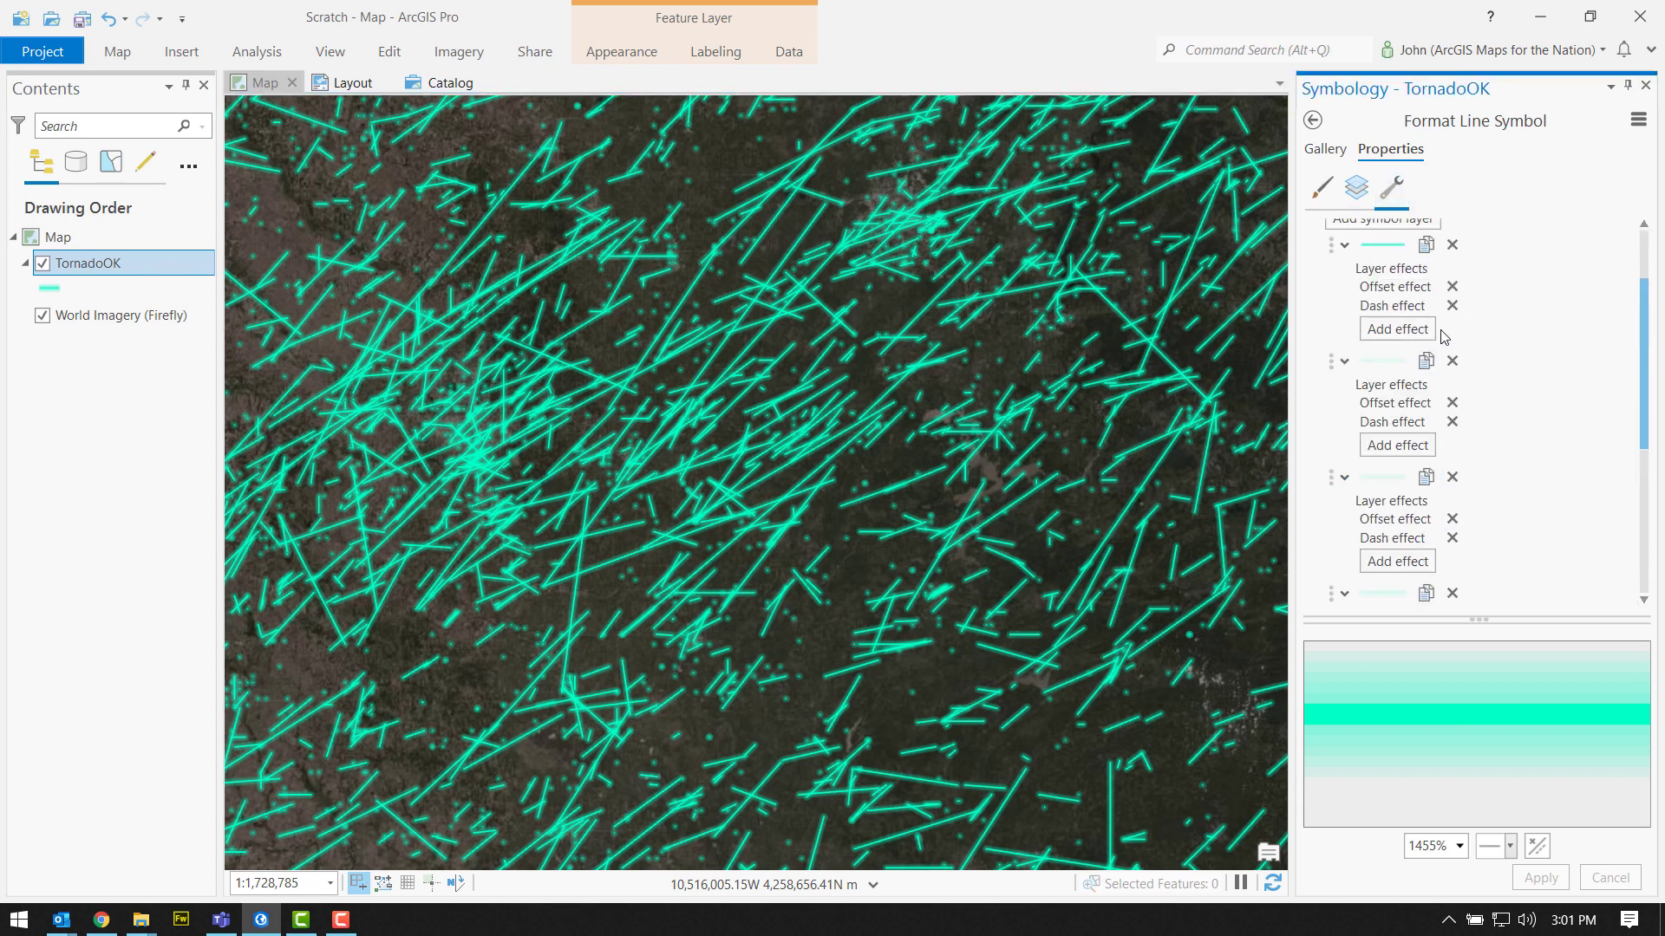
pyautogui.click(1457, 473)
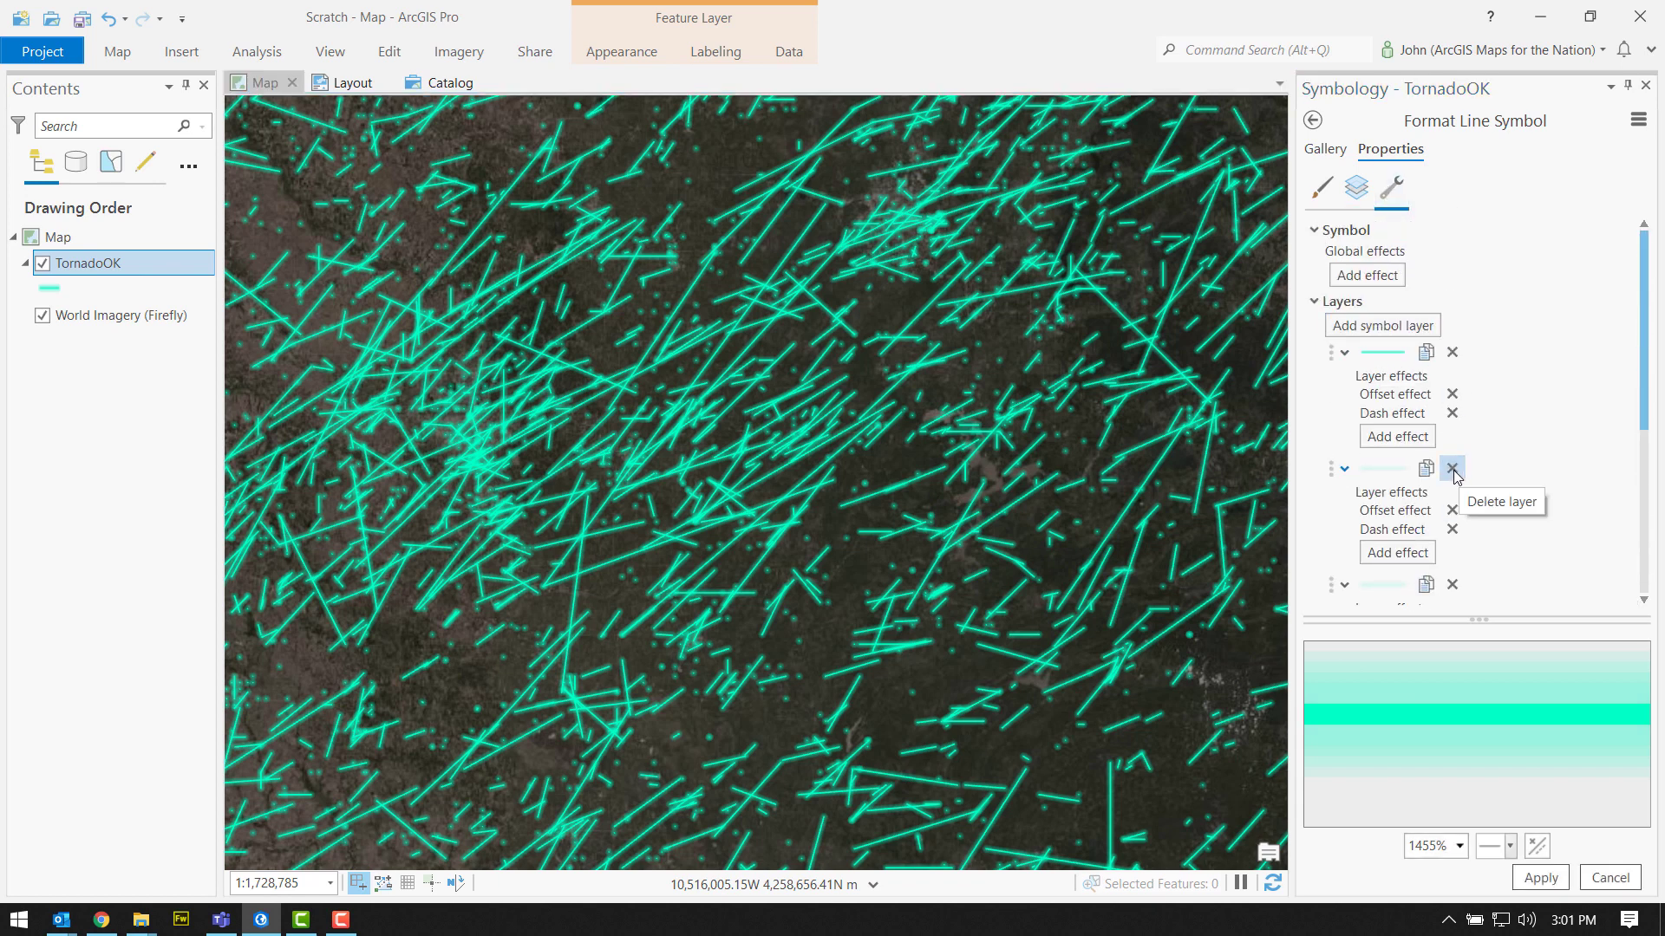
pyautogui.click(1453, 471)
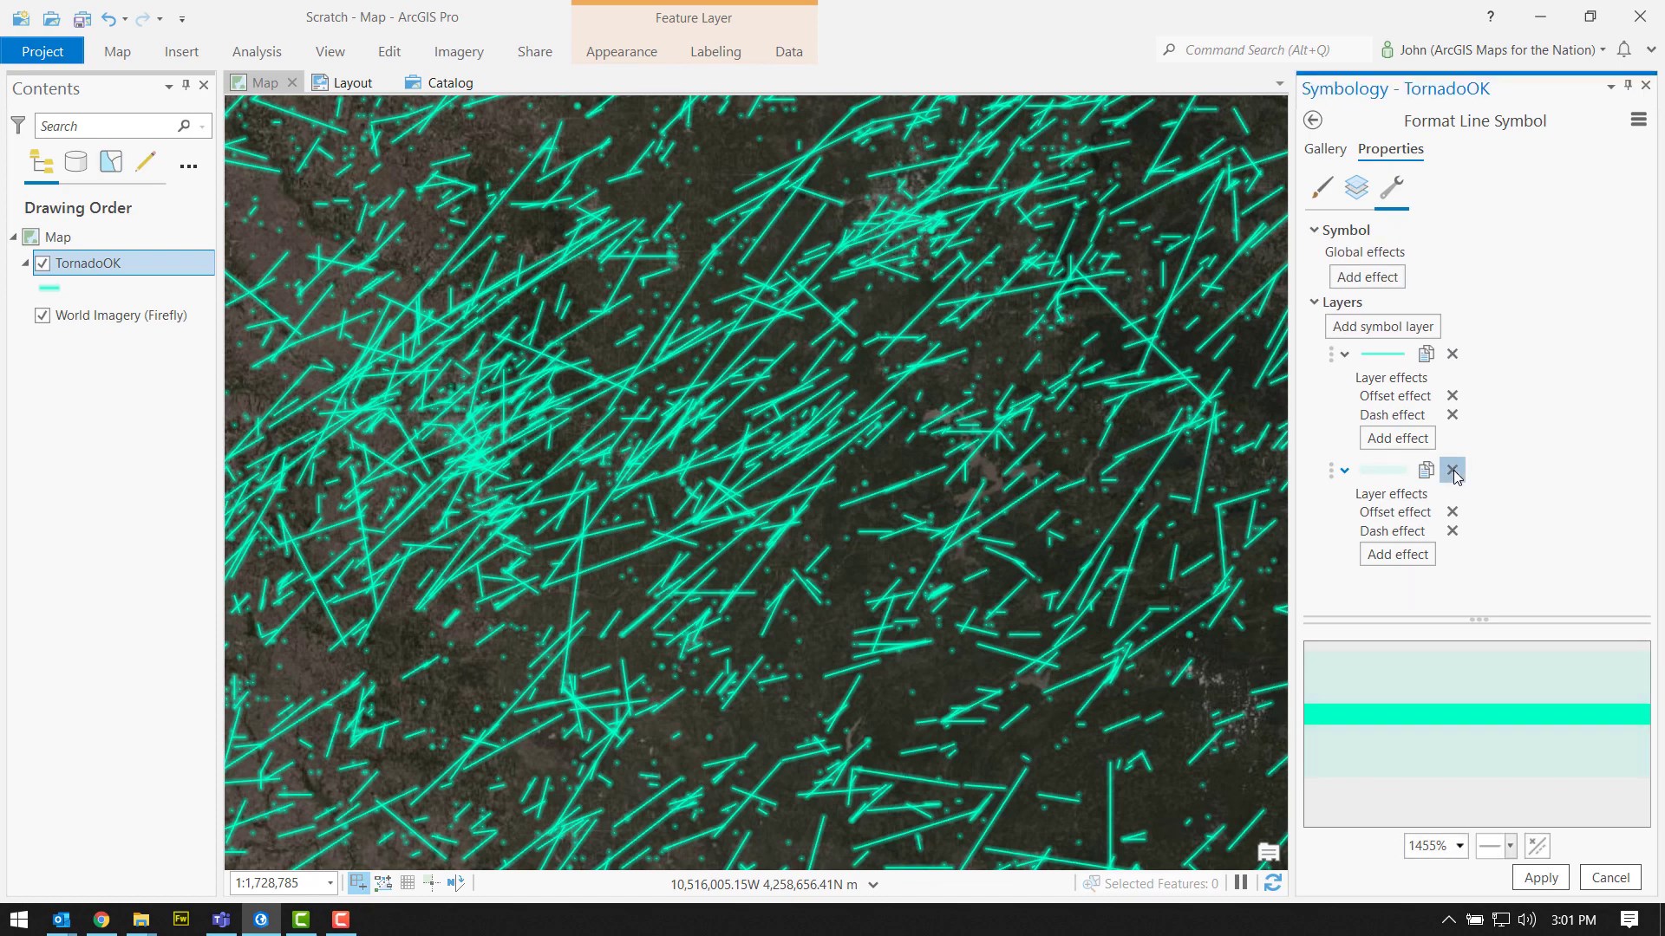
pyautogui.click(1454, 471)
pyautogui.click(1540, 878)
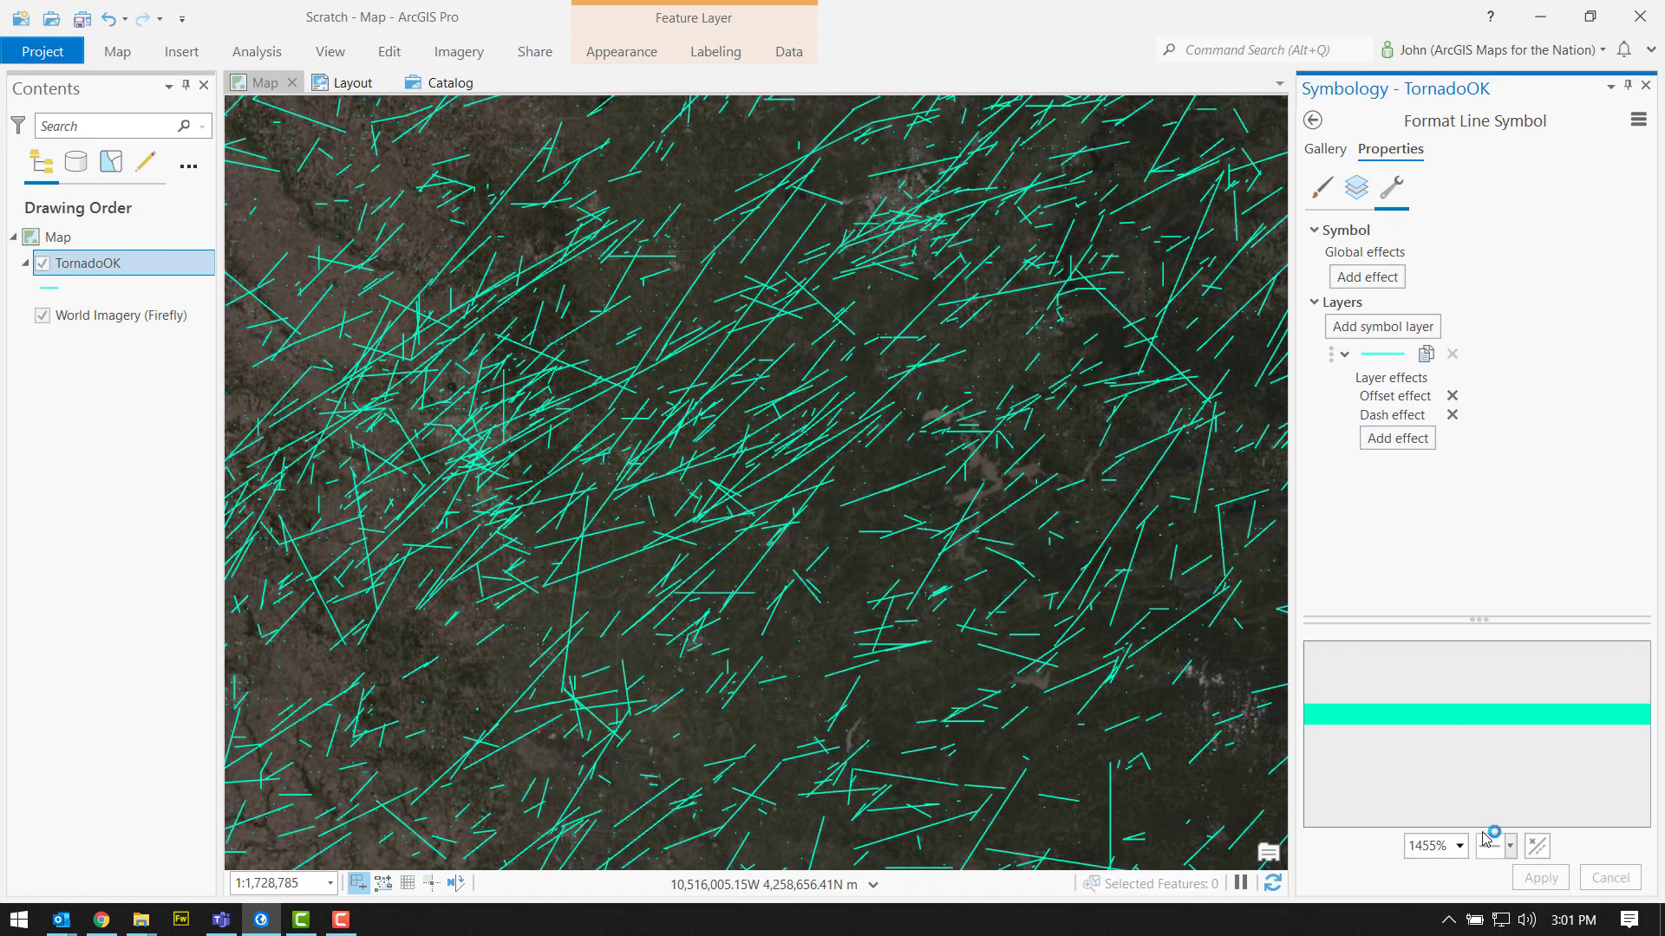
# Add a Buffer effect to the symbol's global effects and apply the symbol
pyautogui.click(1344, 279)
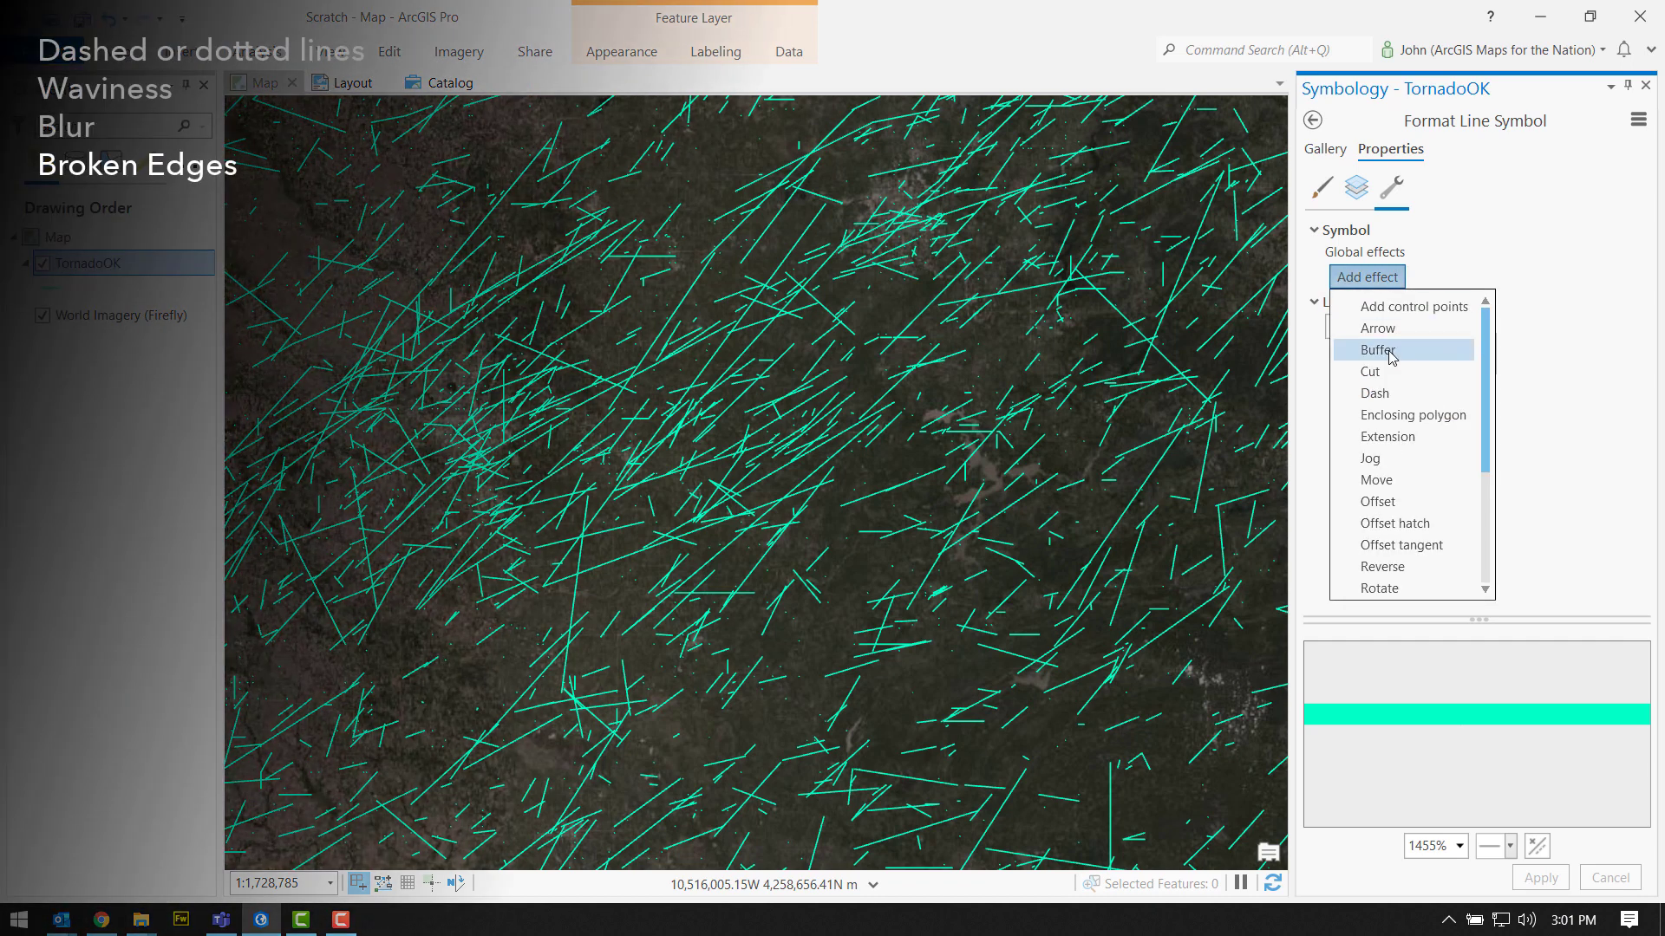
pyautogui.click(1387, 353)
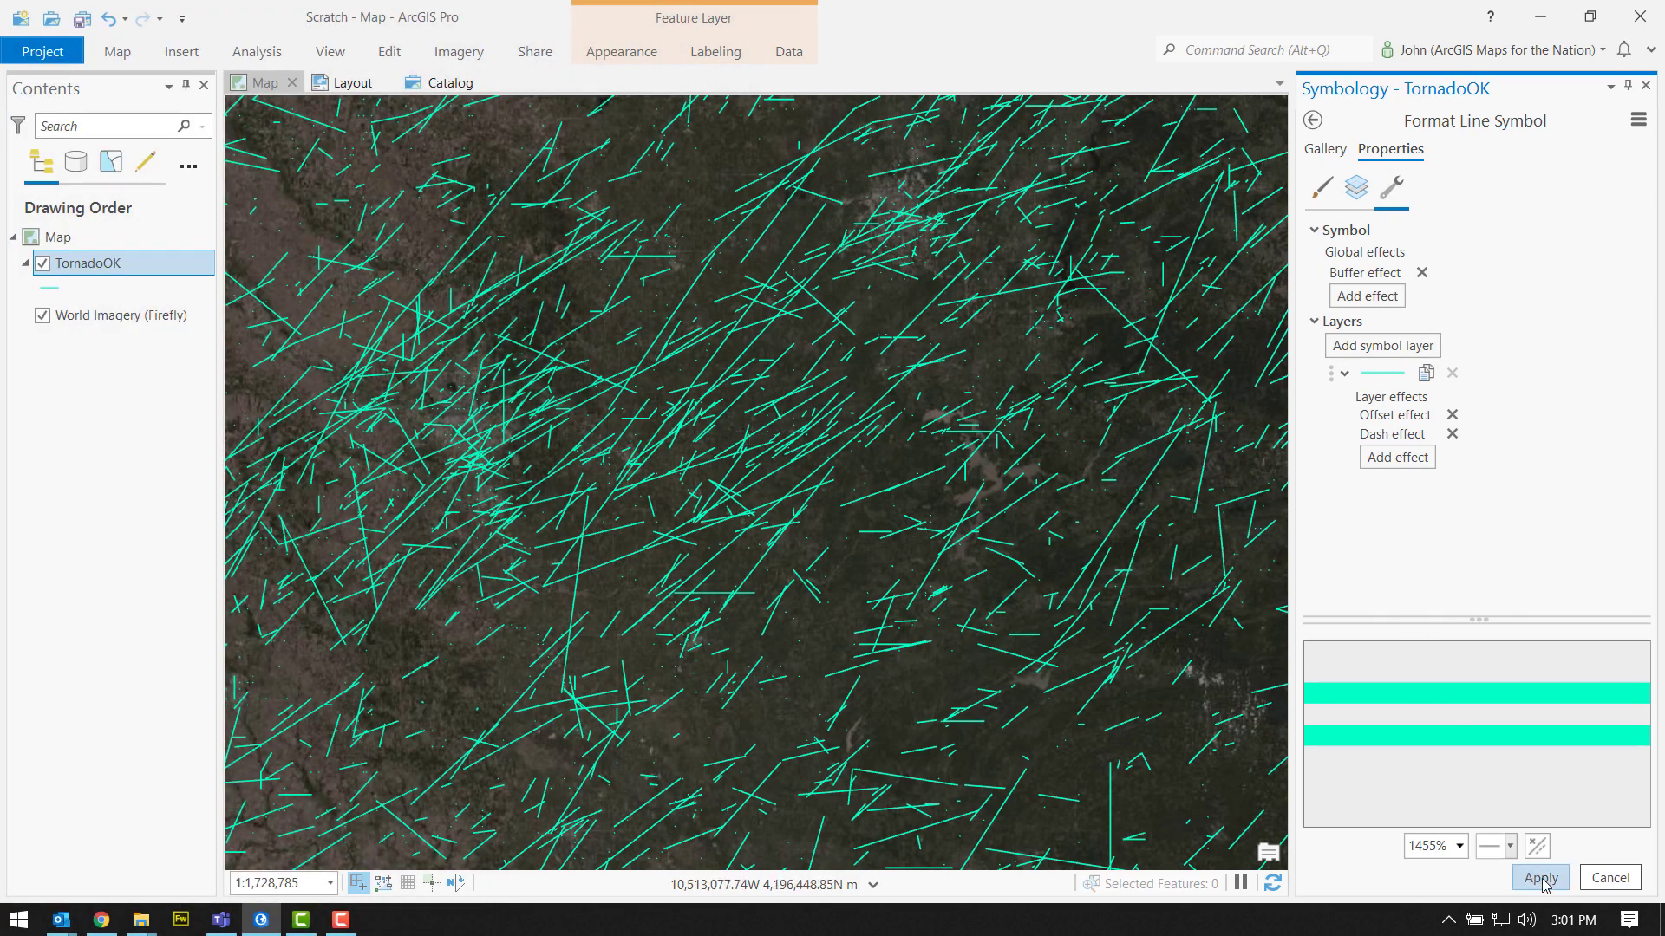
pyautogui.click(1540, 878)
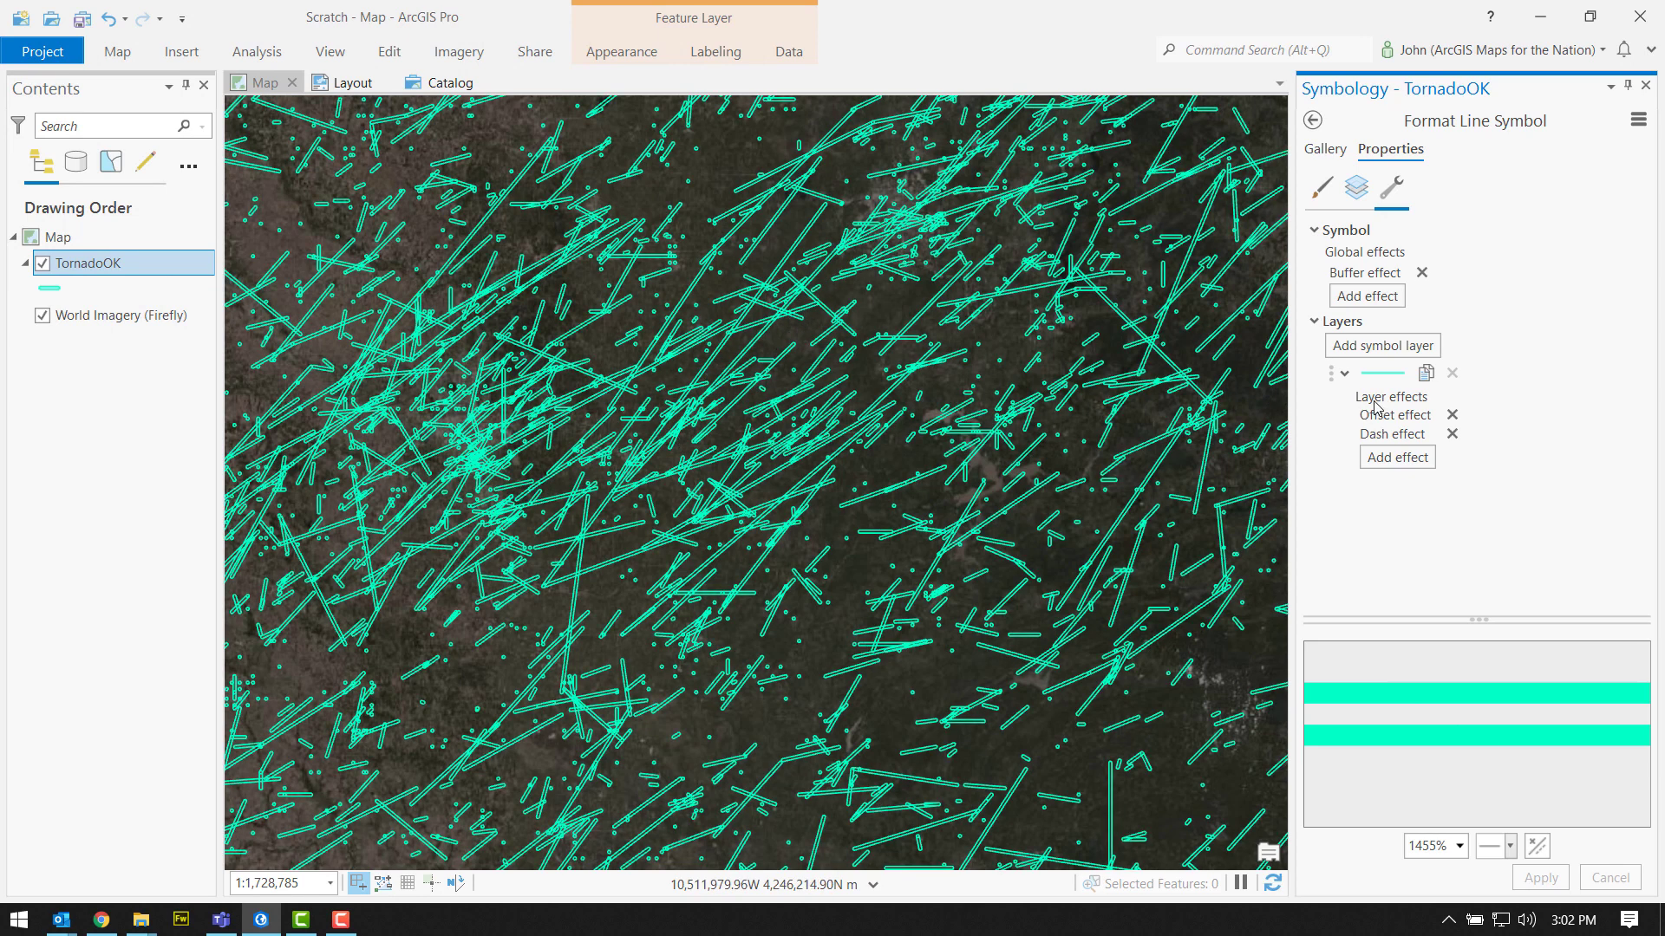
# Add a fill layer to the symbol, color it the same bright turquoise as the stroke, and apply the symbol
pyautogui.click(1355, 188)
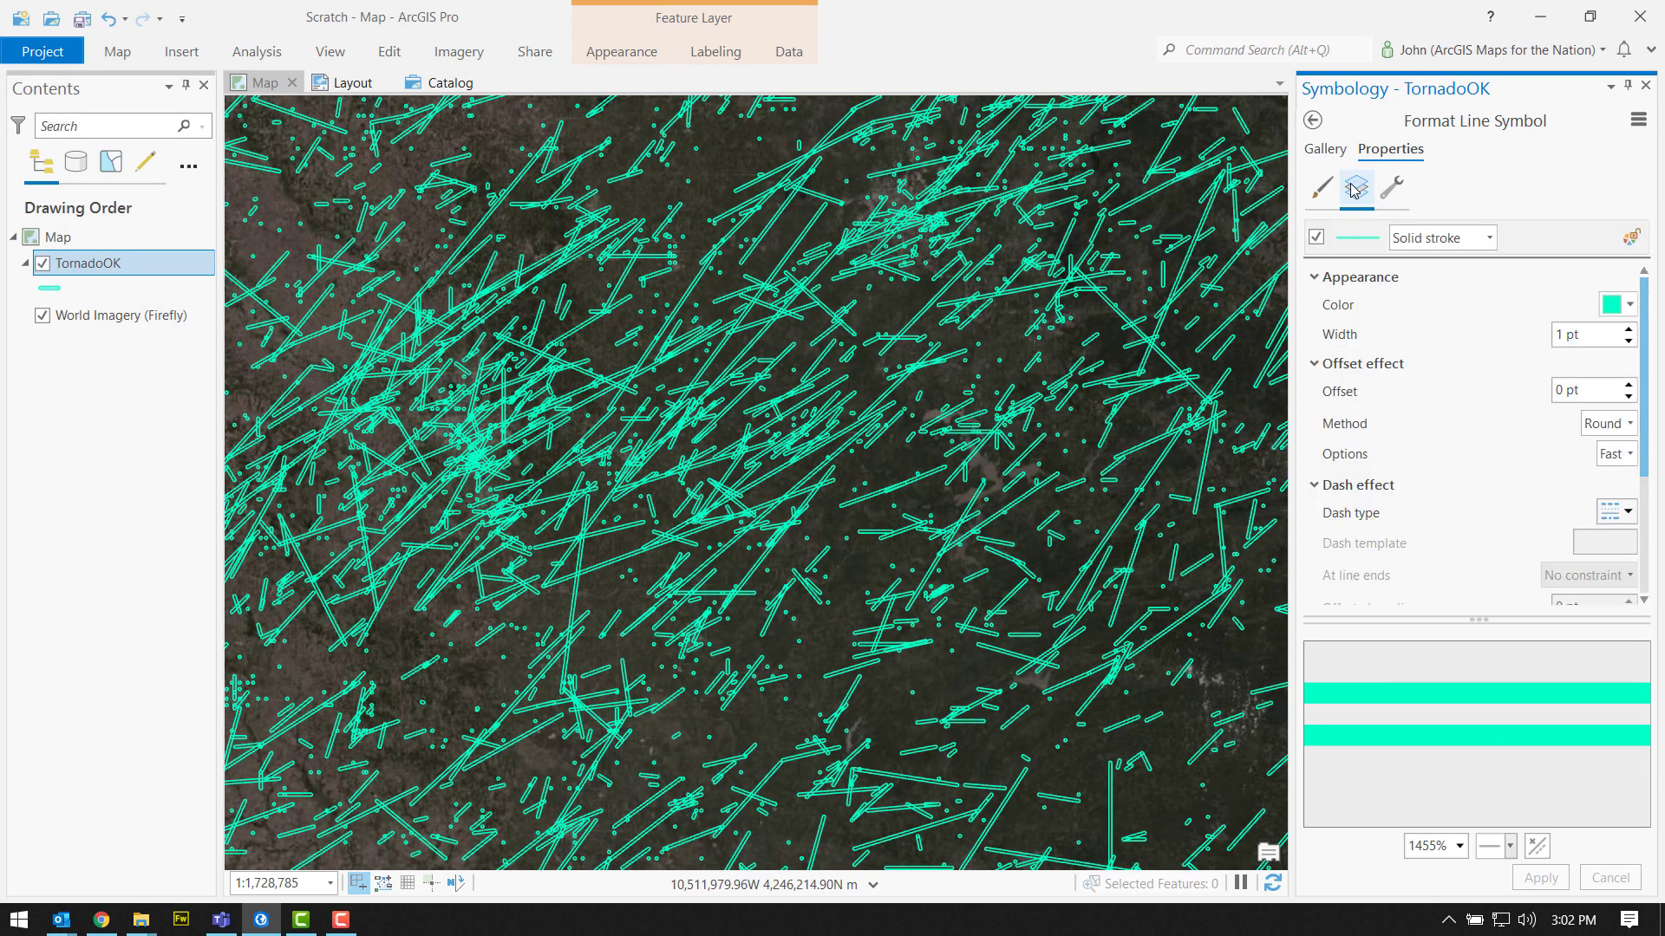
pyautogui.click(1391, 200)
pyautogui.click(1378, 347)
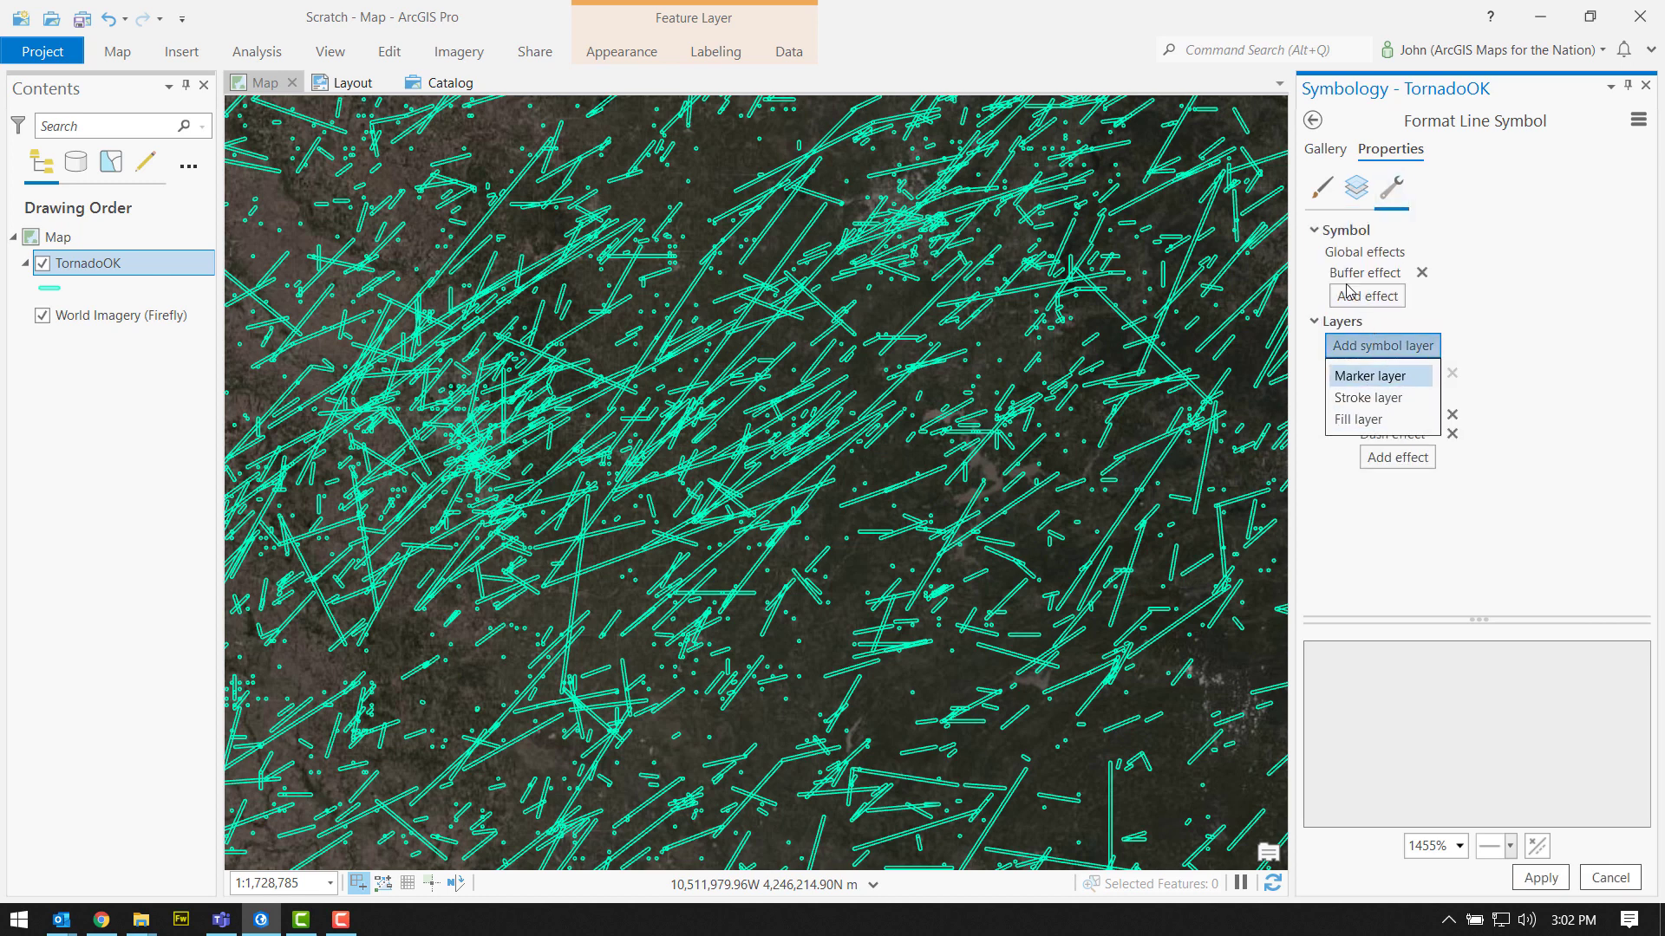
pyautogui.click(1363, 421)
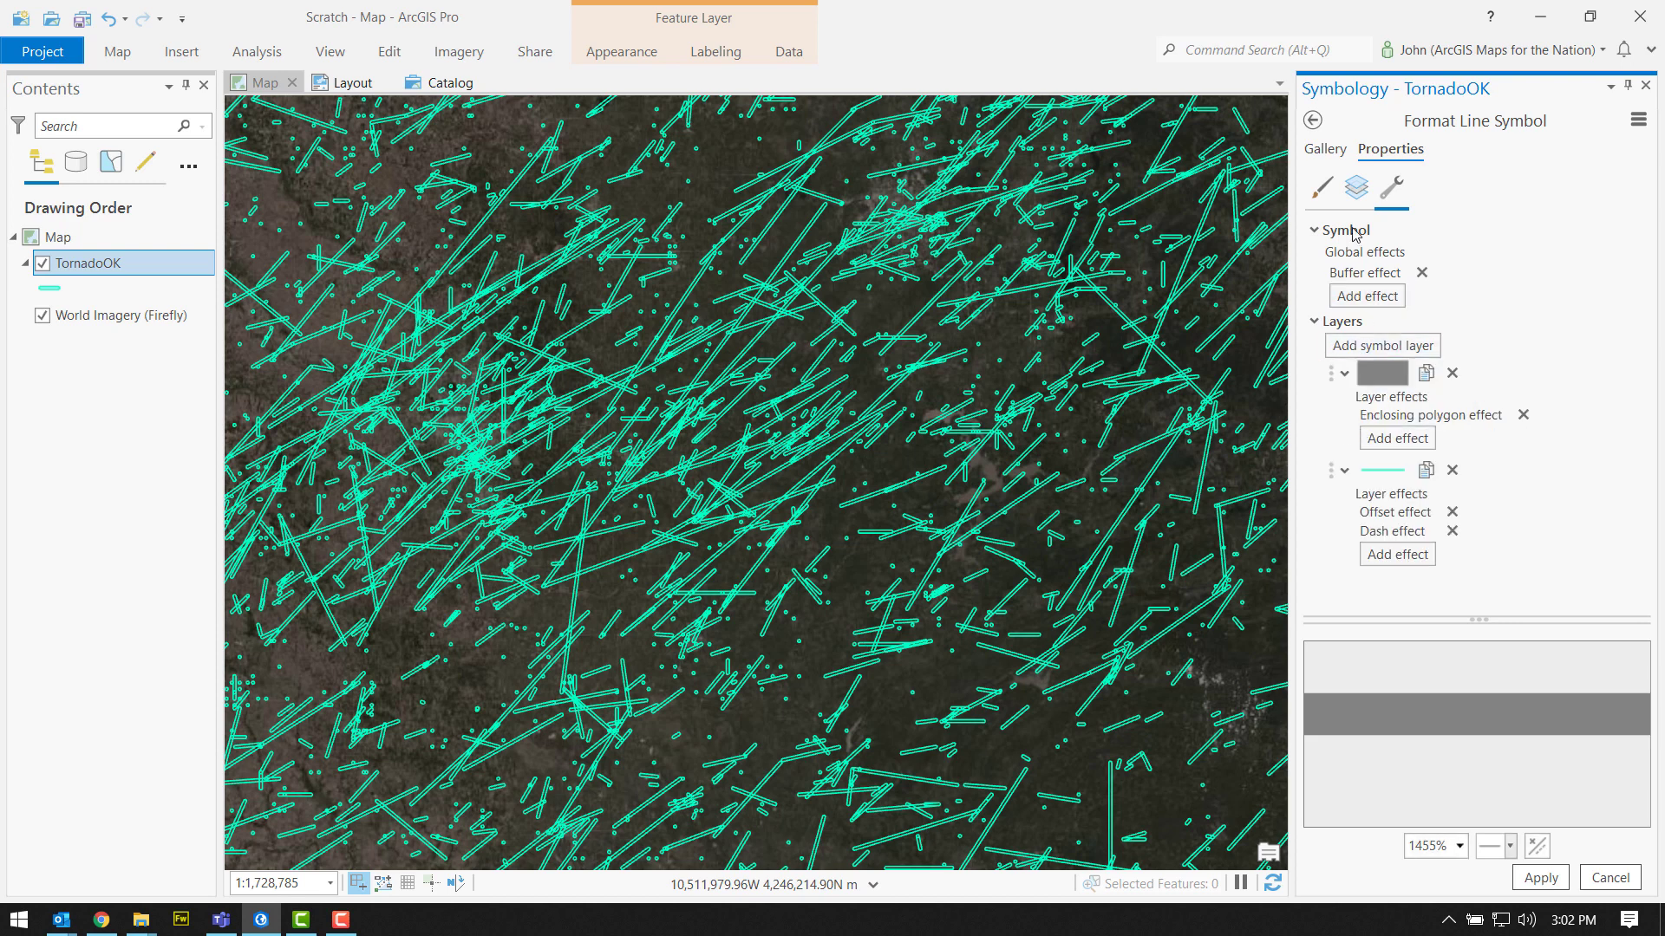
pyautogui.click(1356, 187)
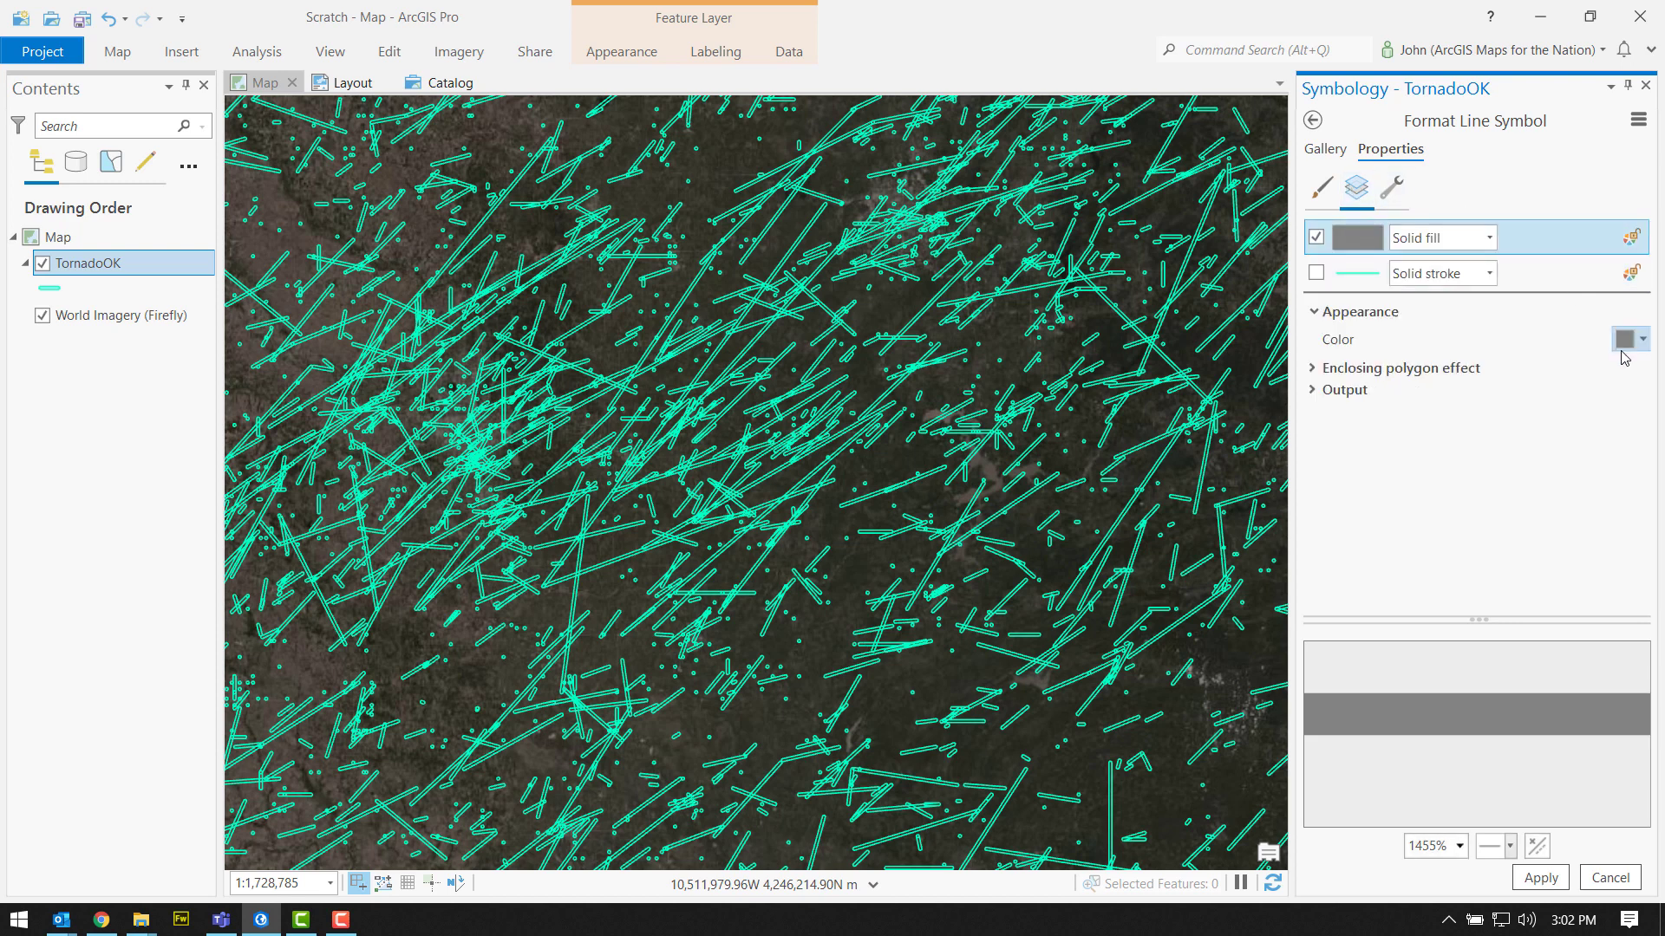
pyautogui.click(1625, 341)
pyautogui.click(1544, 509)
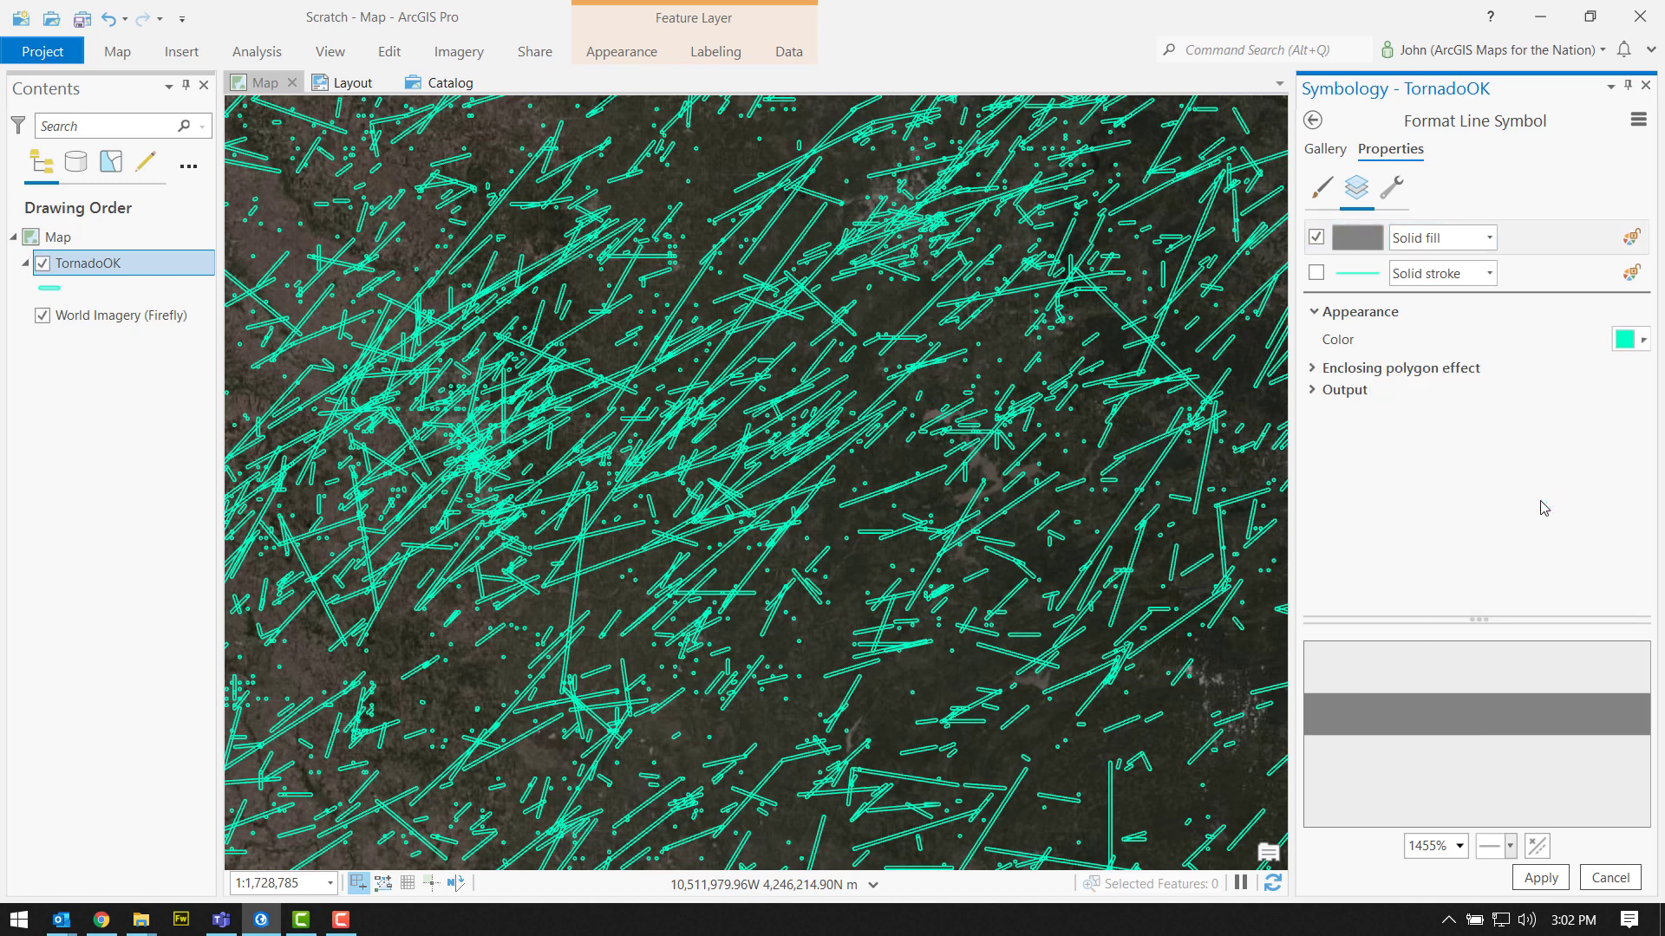
pyautogui.click(1558, 880)
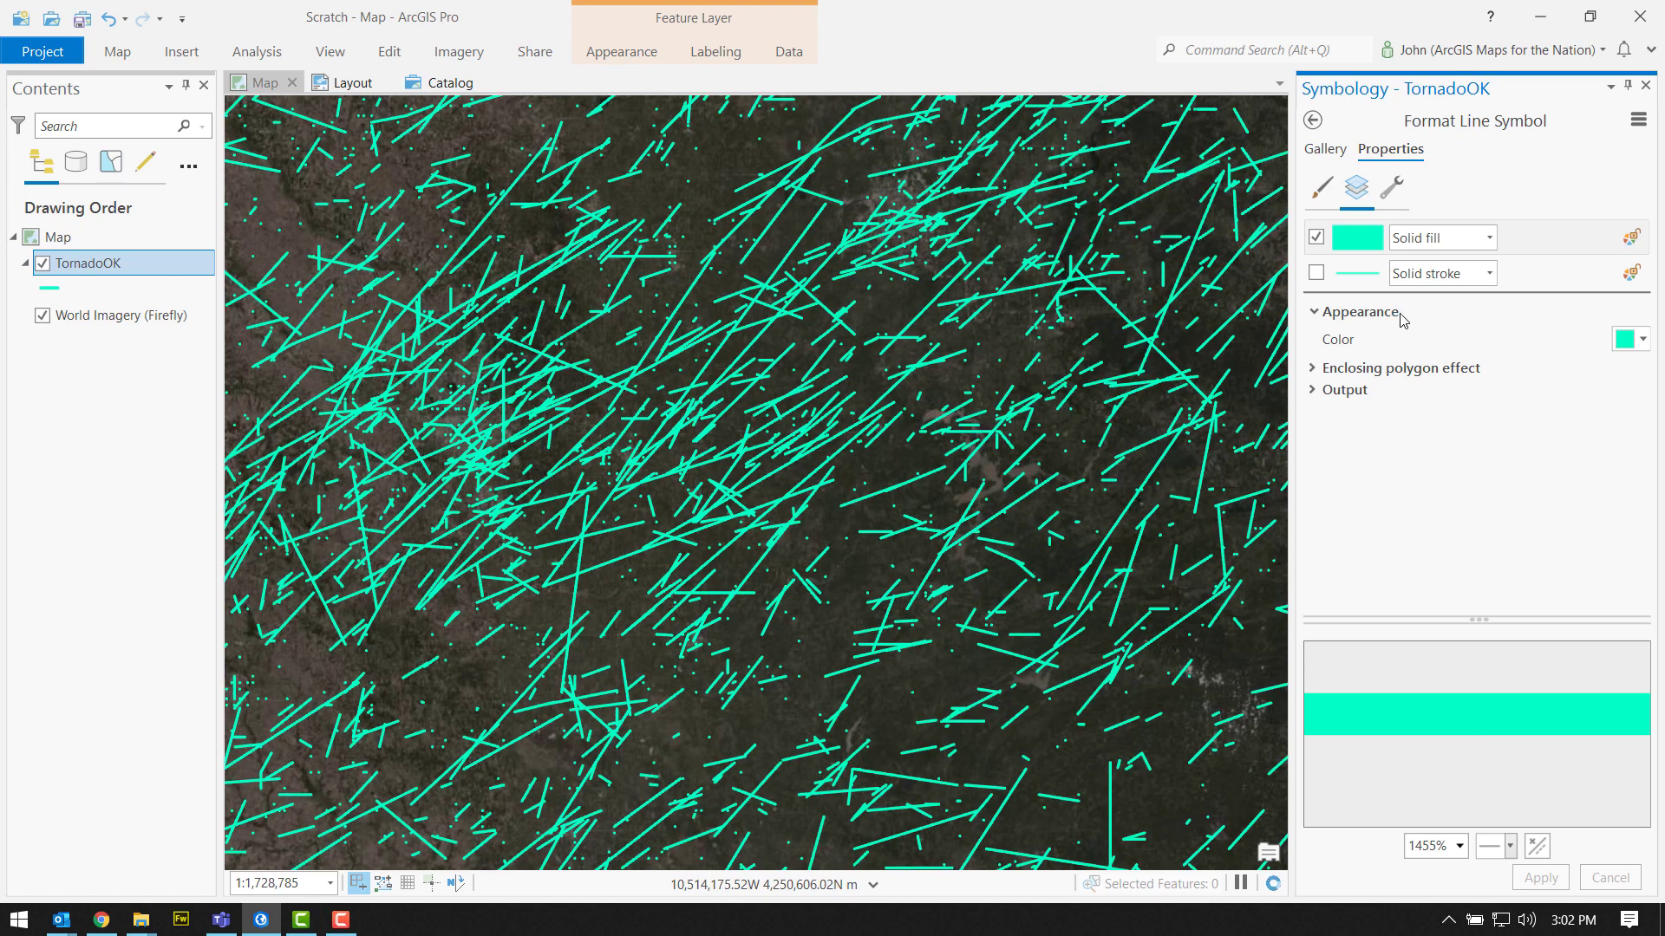
# Set the buffer effect's size to 3 pt and apply the symbol
pyautogui.click(1322, 190)
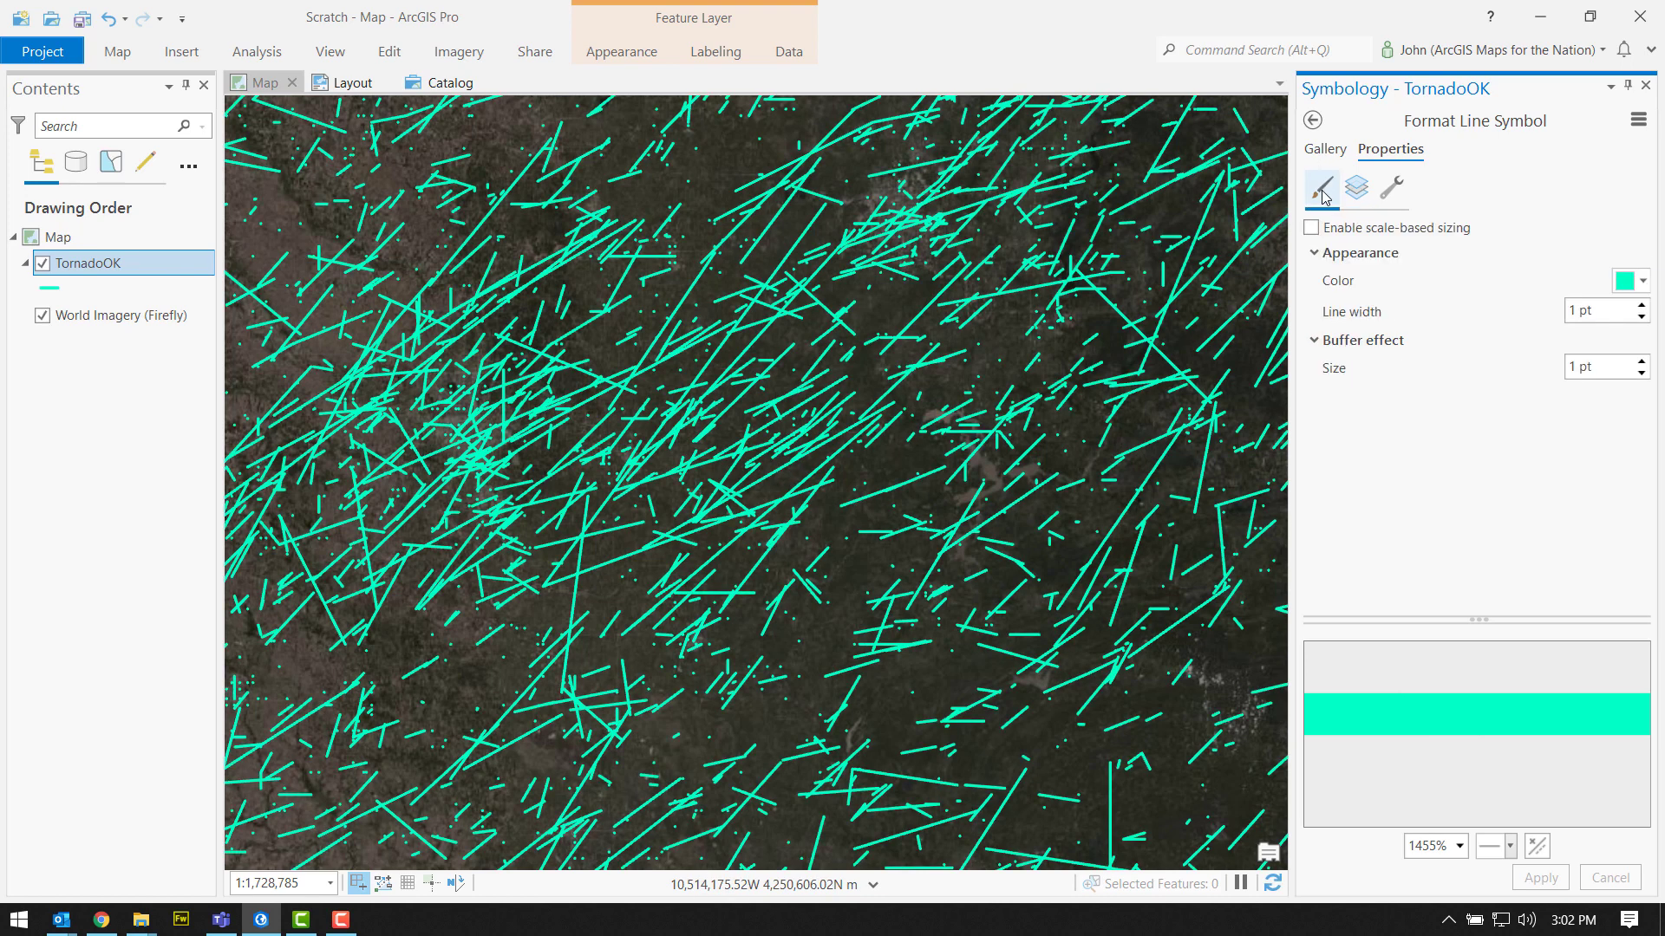
pyautogui.click(1641, 363)
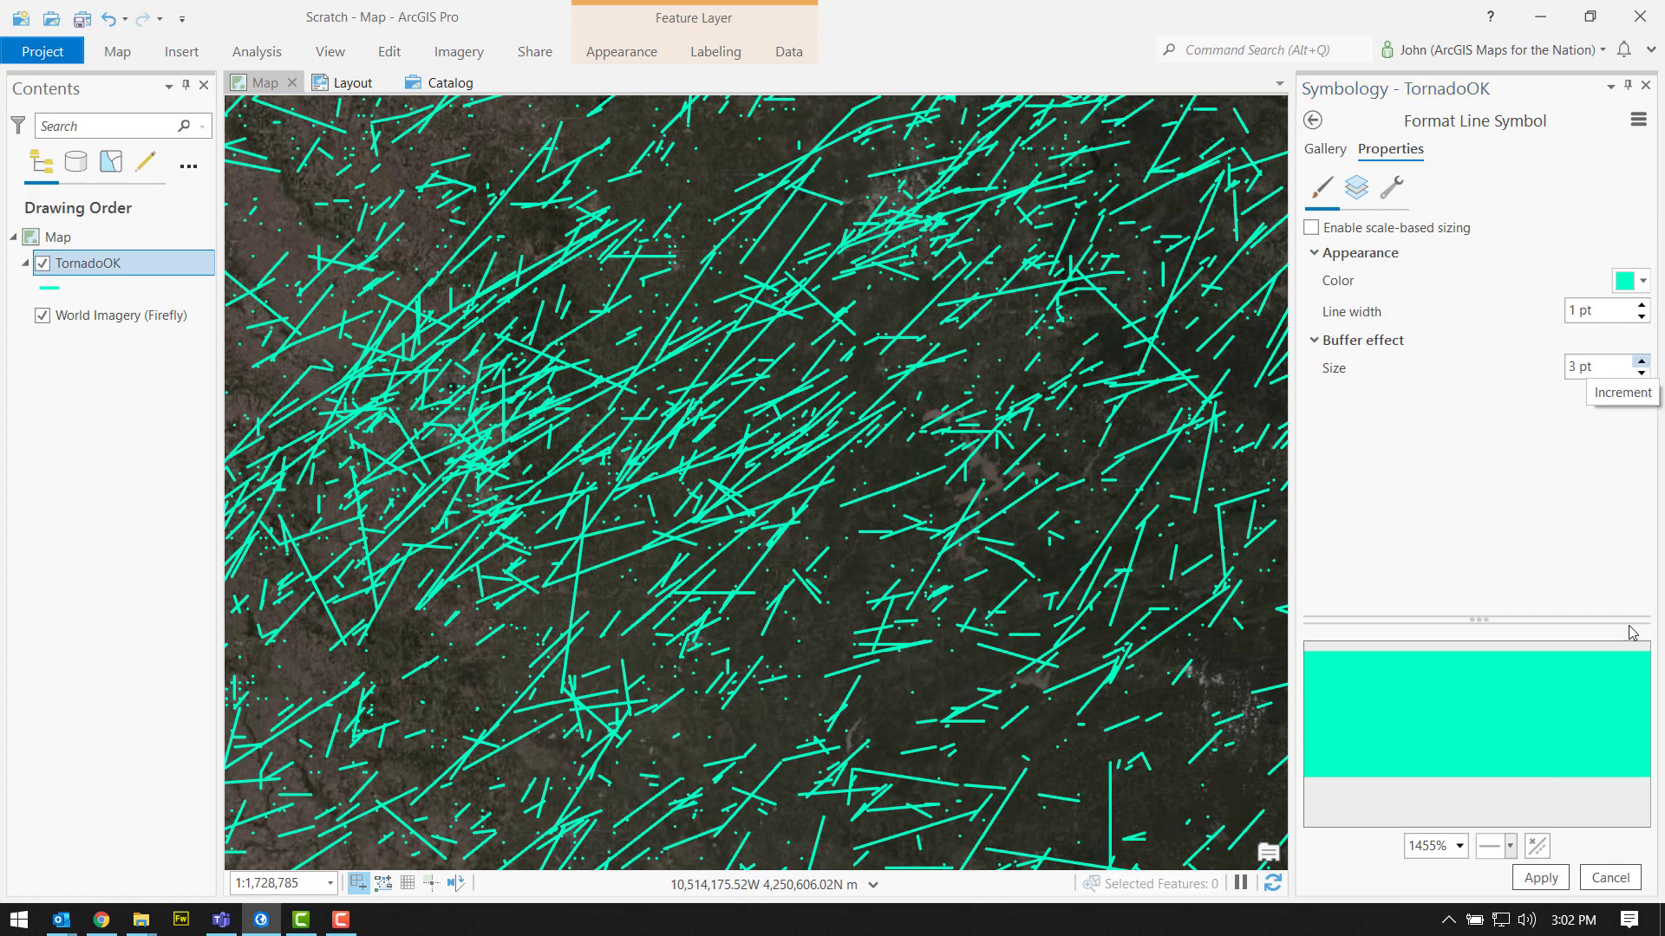
pyautogui.click(1541, 878)
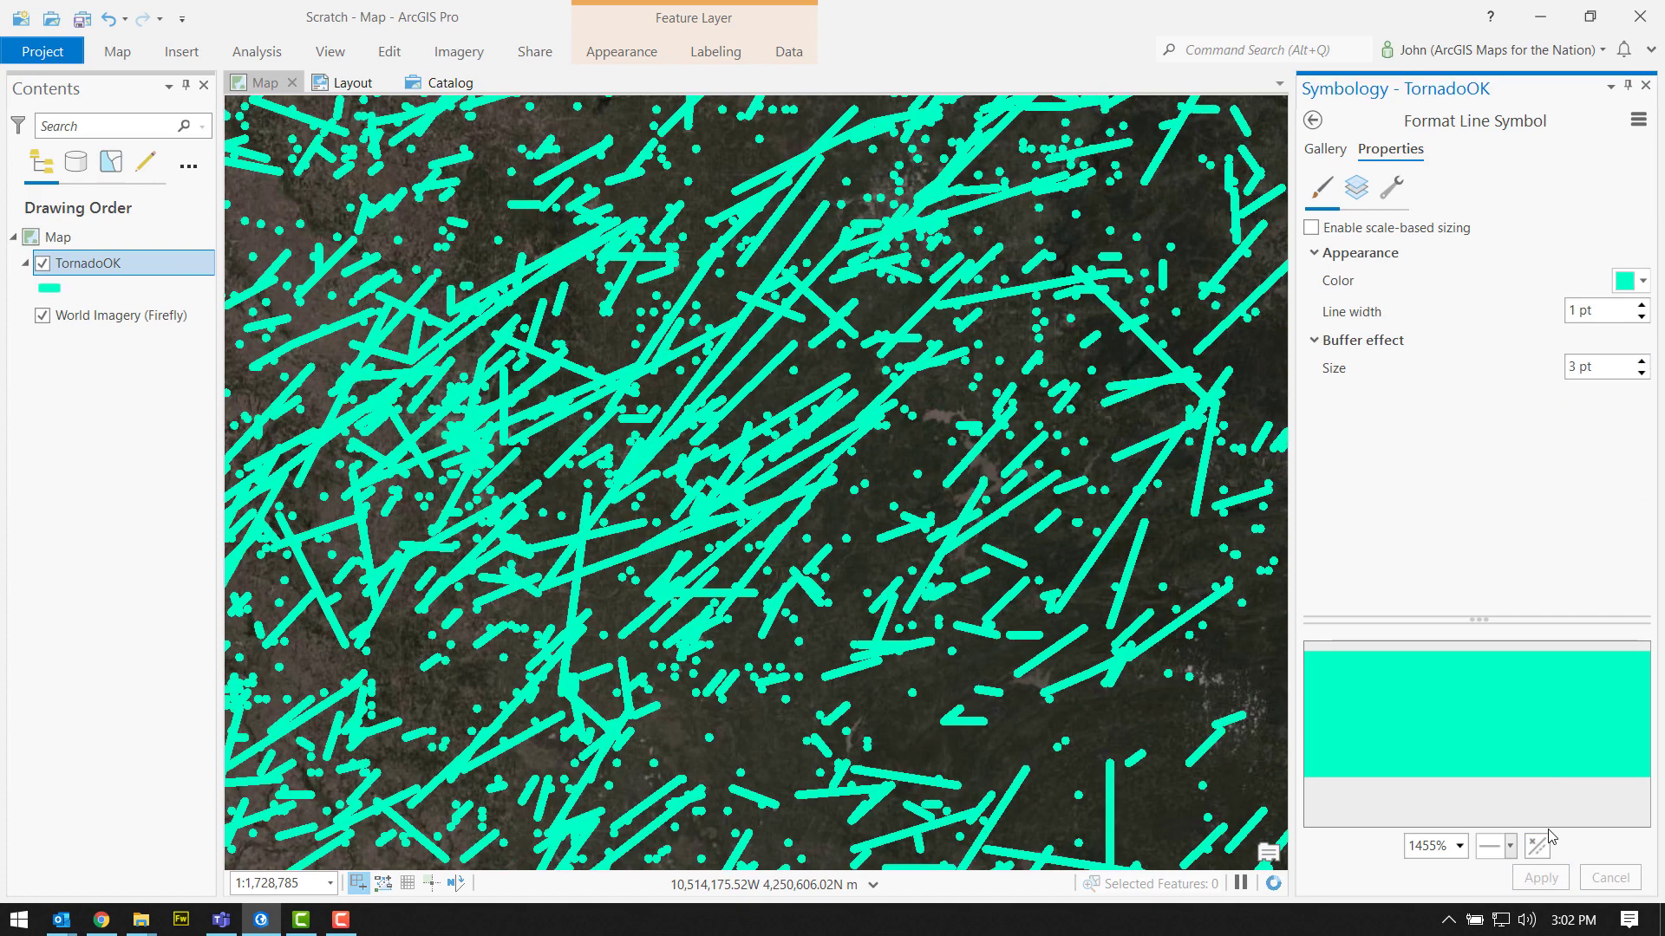
# Change the symbol's solid fill layer to a hatched fill and apply the symbol
pyautogui.click(1356, 187)
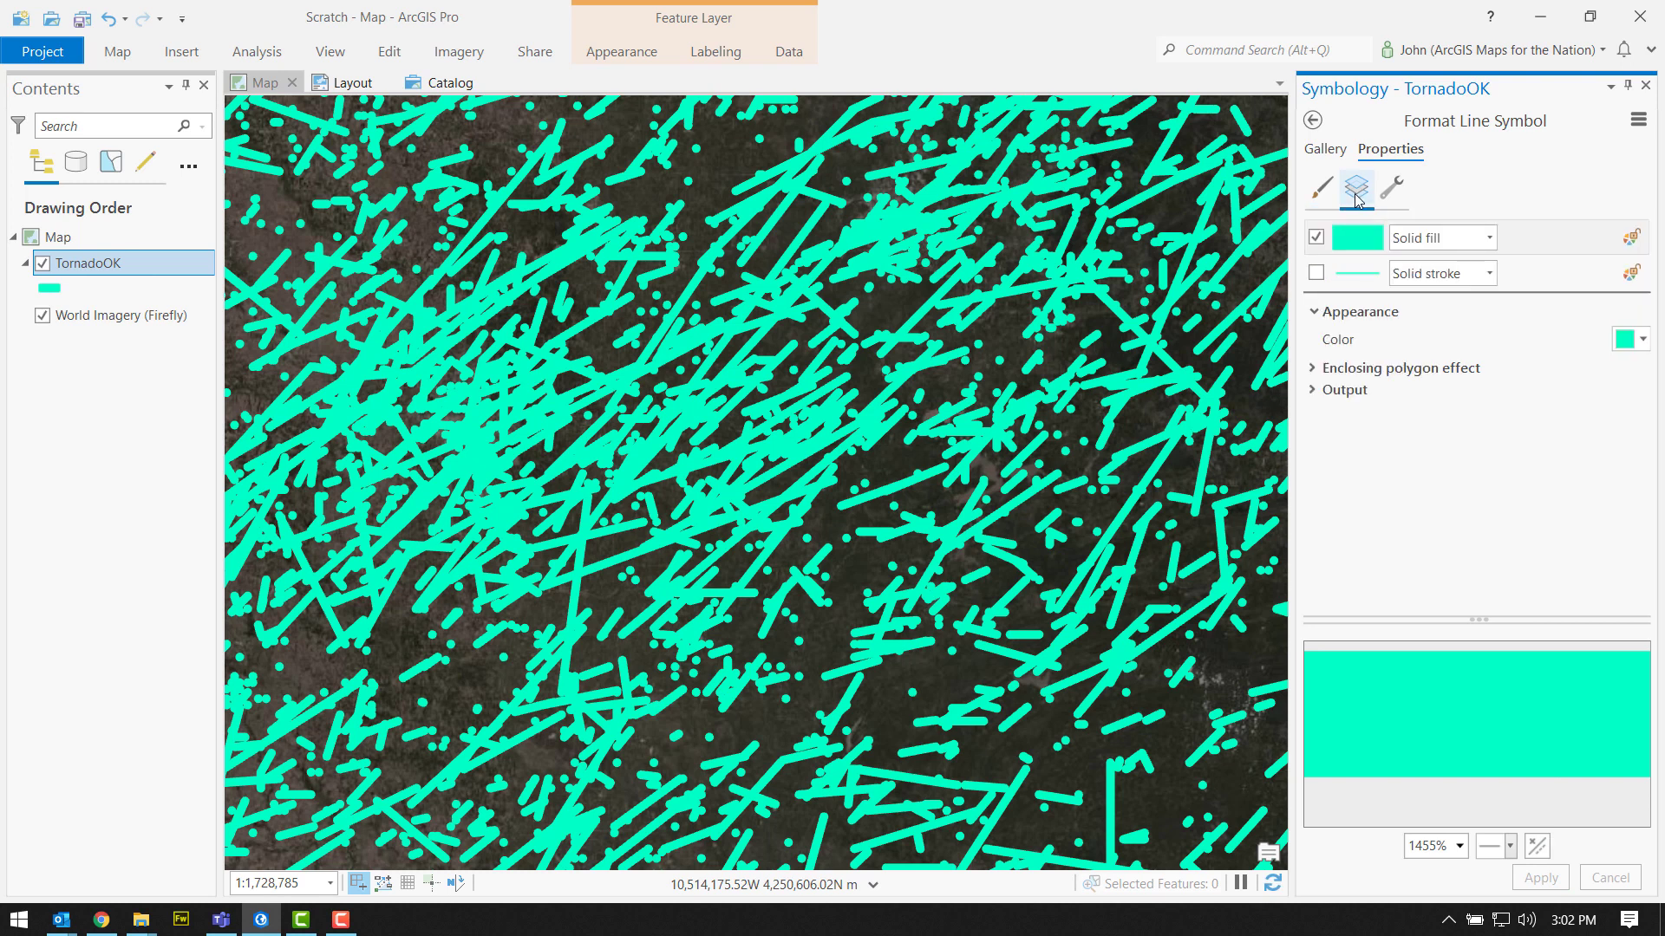
pyautogui.click(1527, 244)
pyautogui.click(1488, 241)
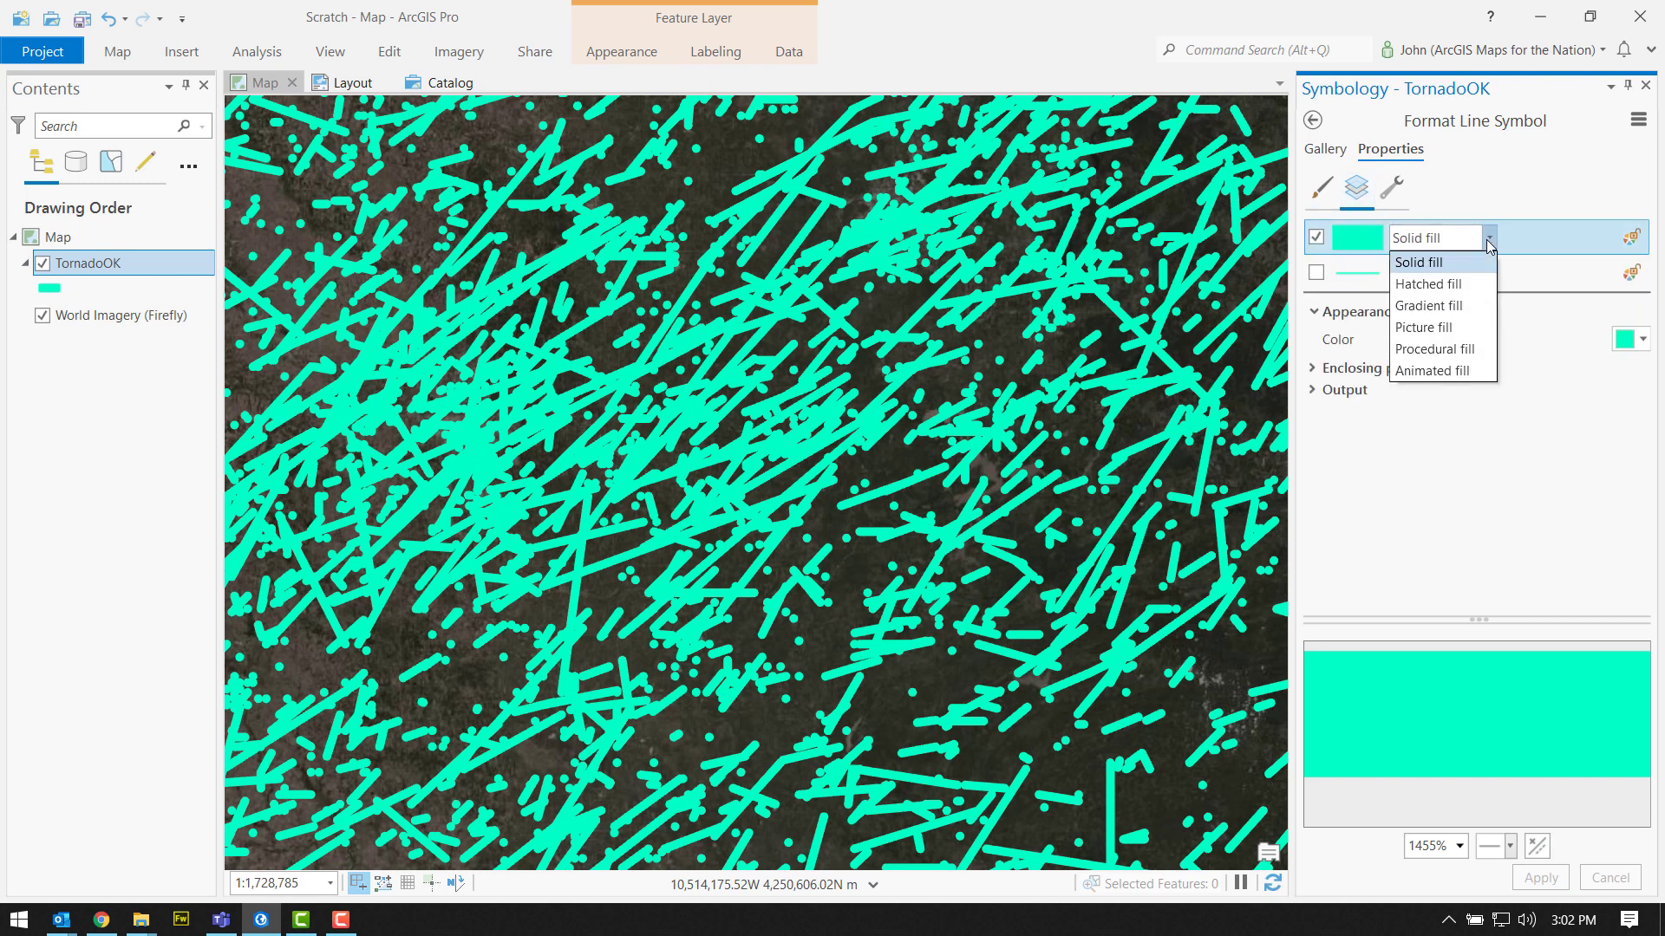
pyautogui.click(1465, 286)
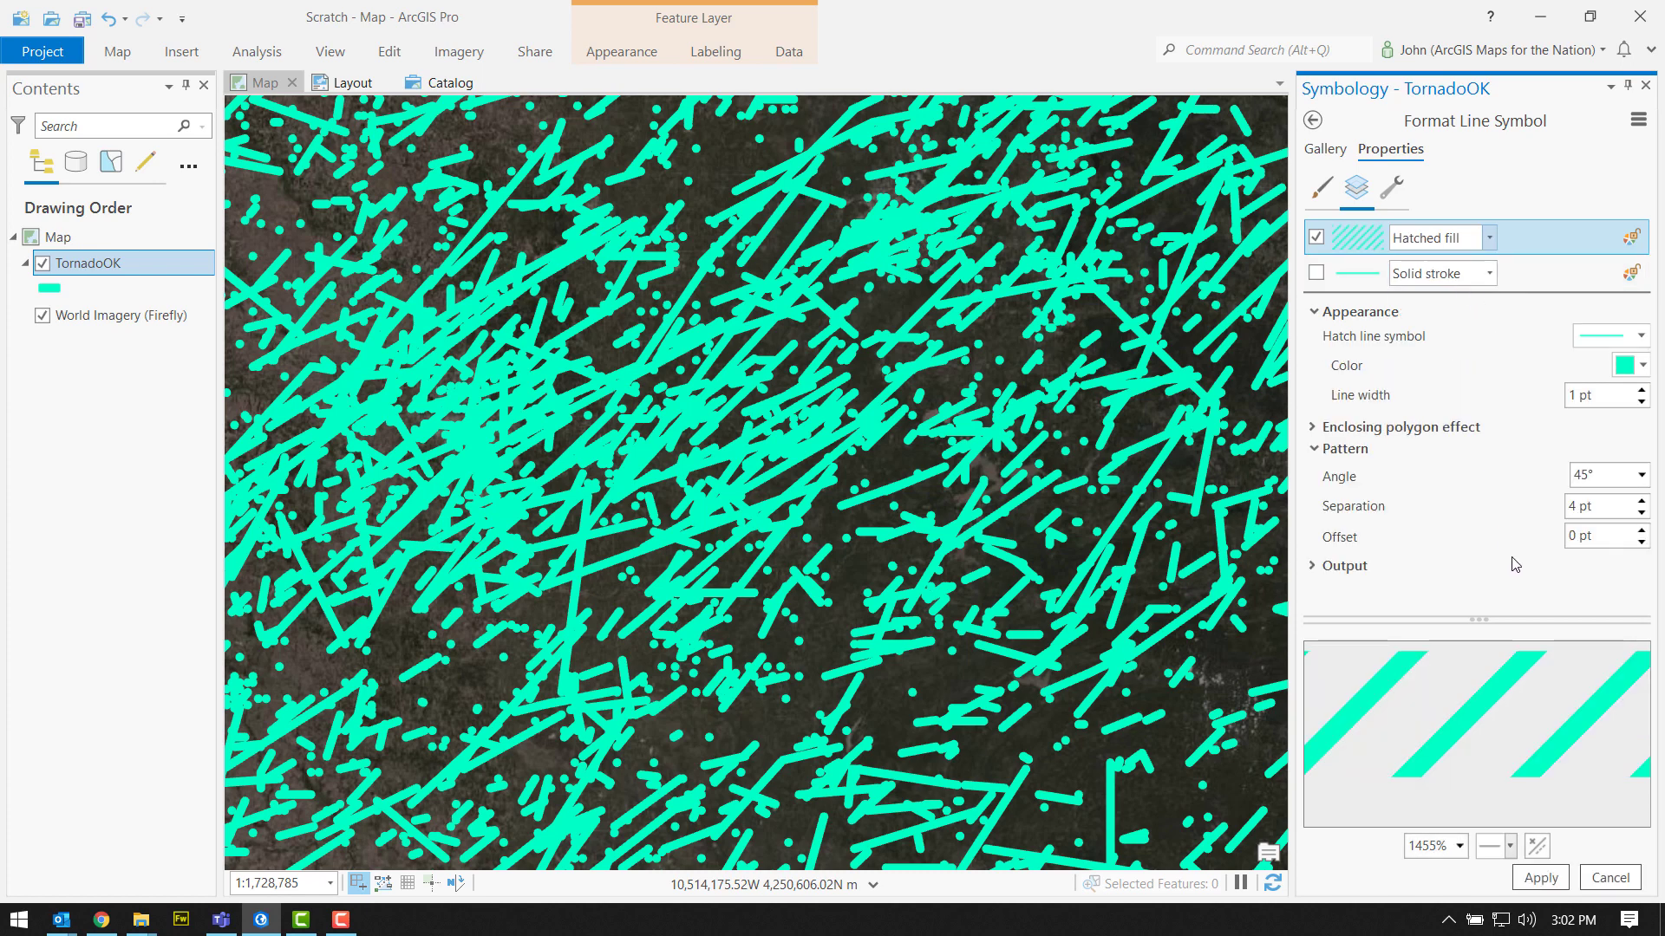
pyautogui.click(1540, 879)
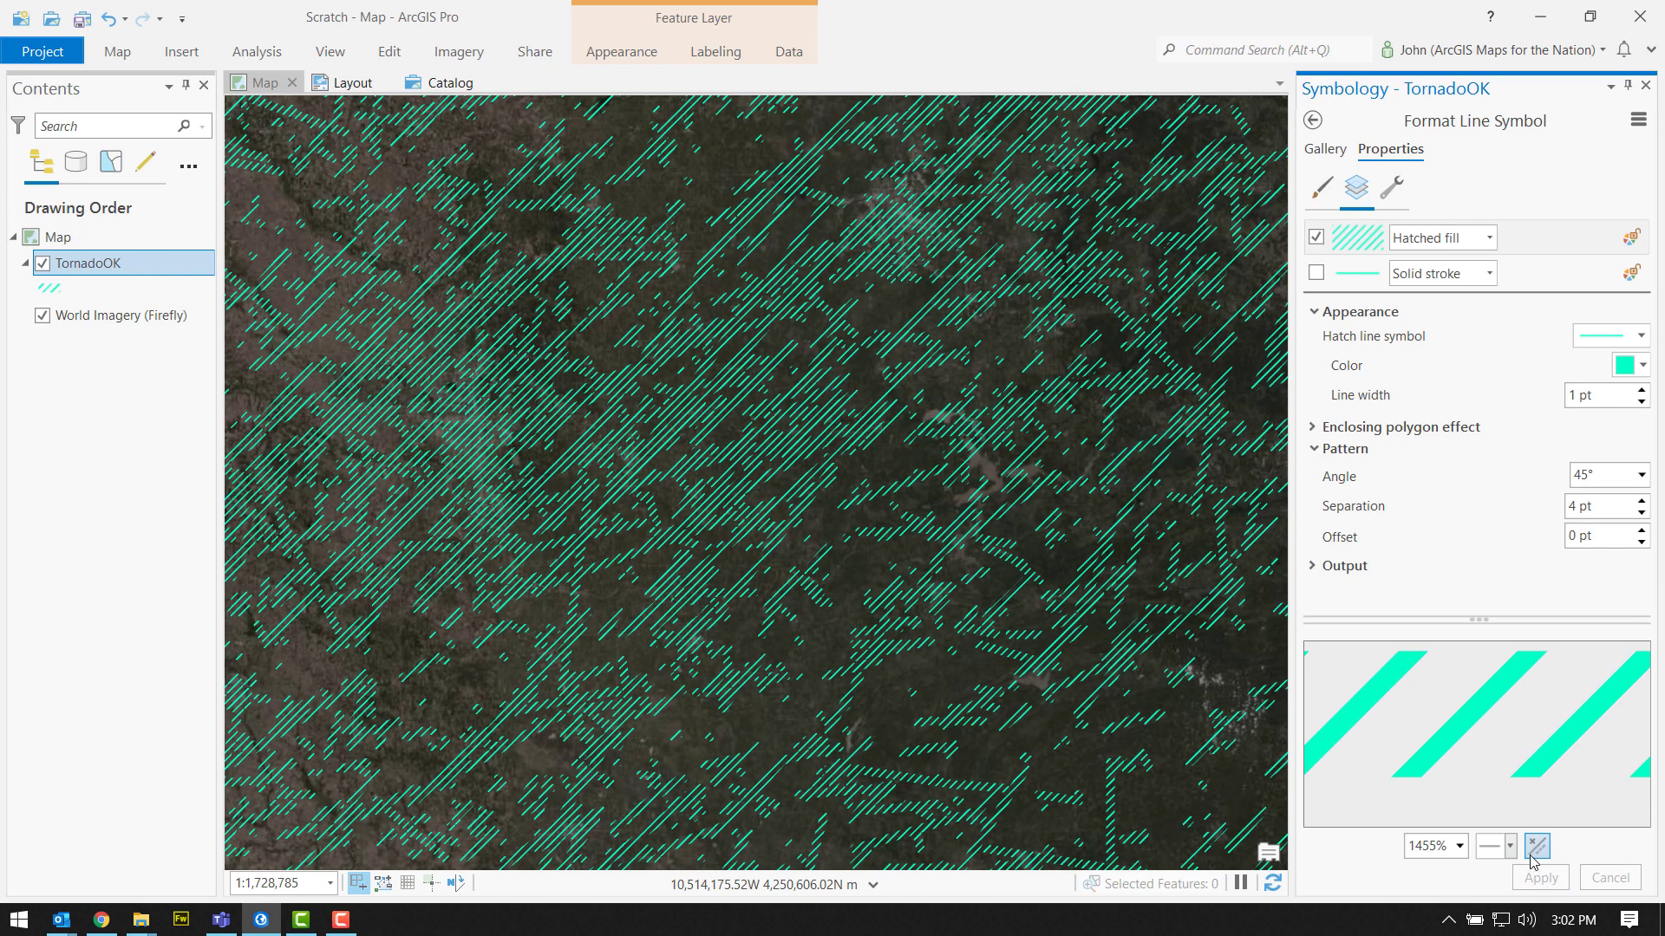
# Set the hatch line color's transparency to 80% and apply the symbol
pyautogui.click(1627, 365)
pyautogui.click(1444, 737)
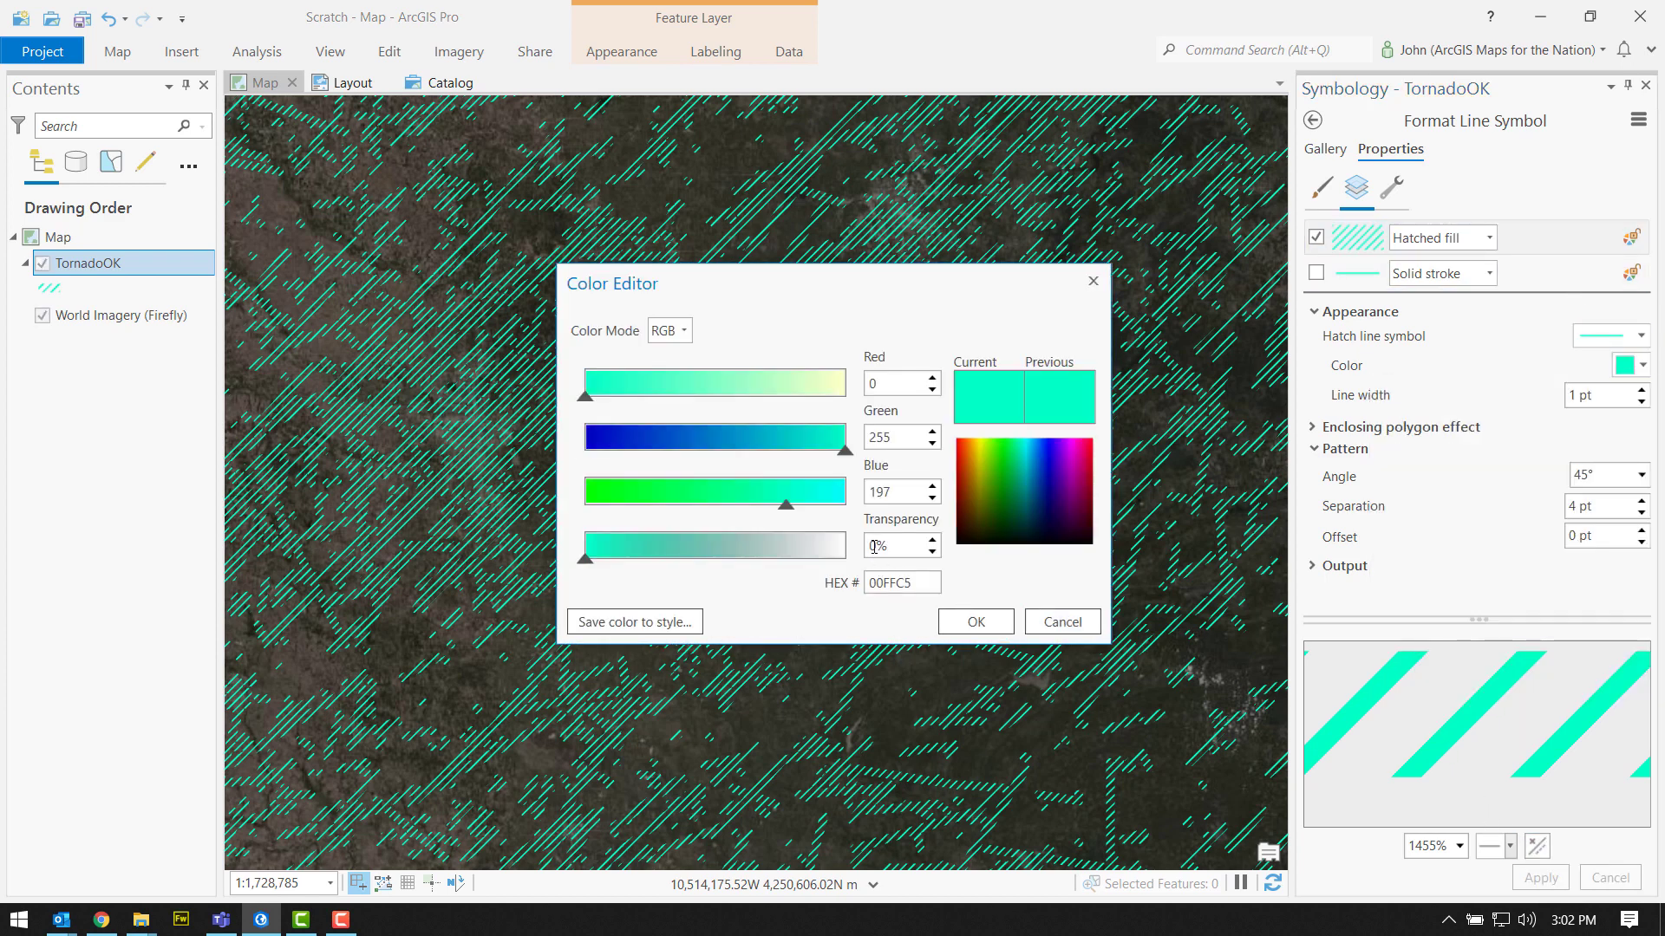
pyautogui.write('8')
pyautogui.press('Tab')
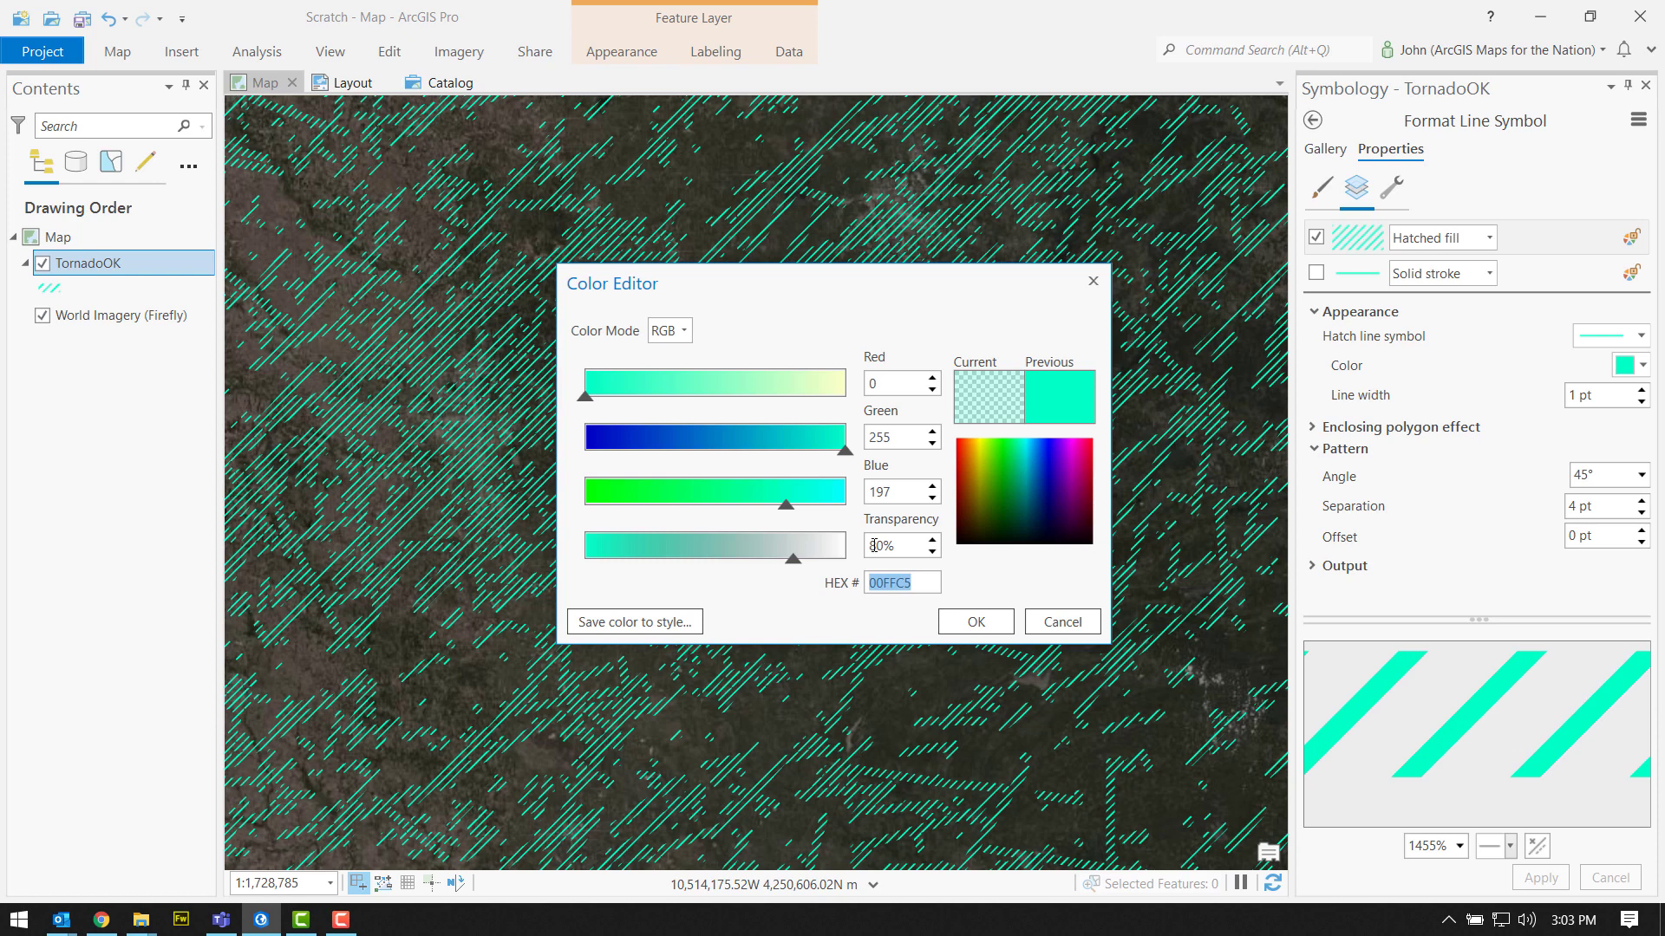
pyautogui.click(978, 621)
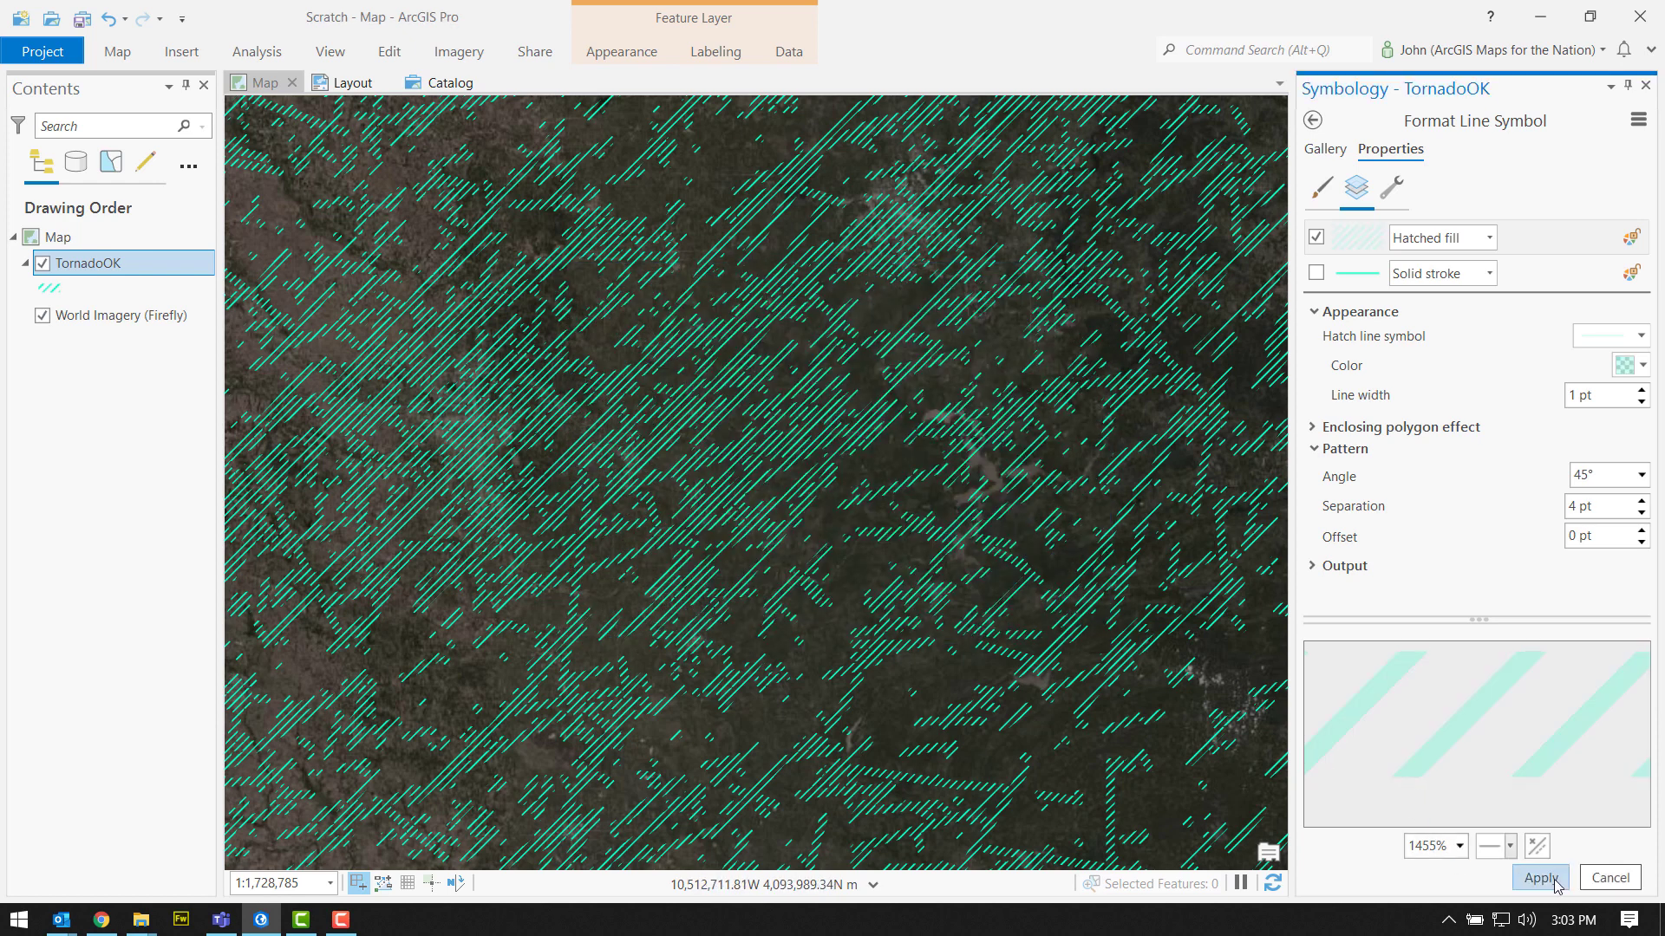
pyautogui.click(1554, 881)
# Add a Wave effect to the symbol's global effects, following the buffer effect
pyautogui.click(1431, 244)
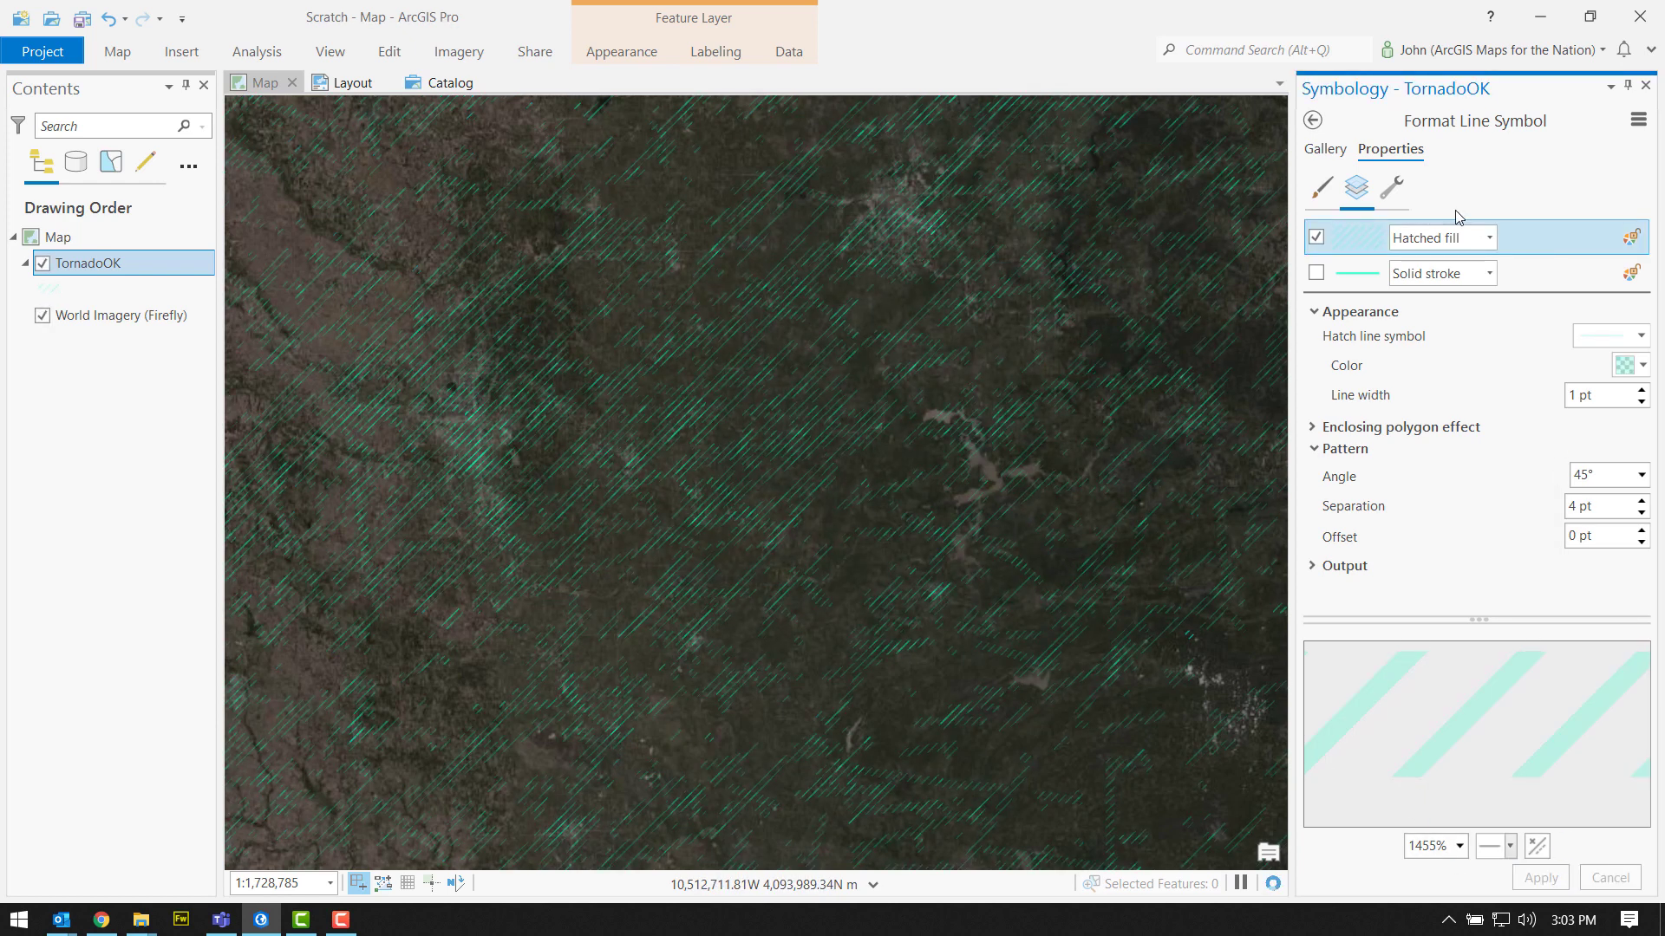
pyautogui.click(1391, 189)
pyautogui.click(1367, 296)
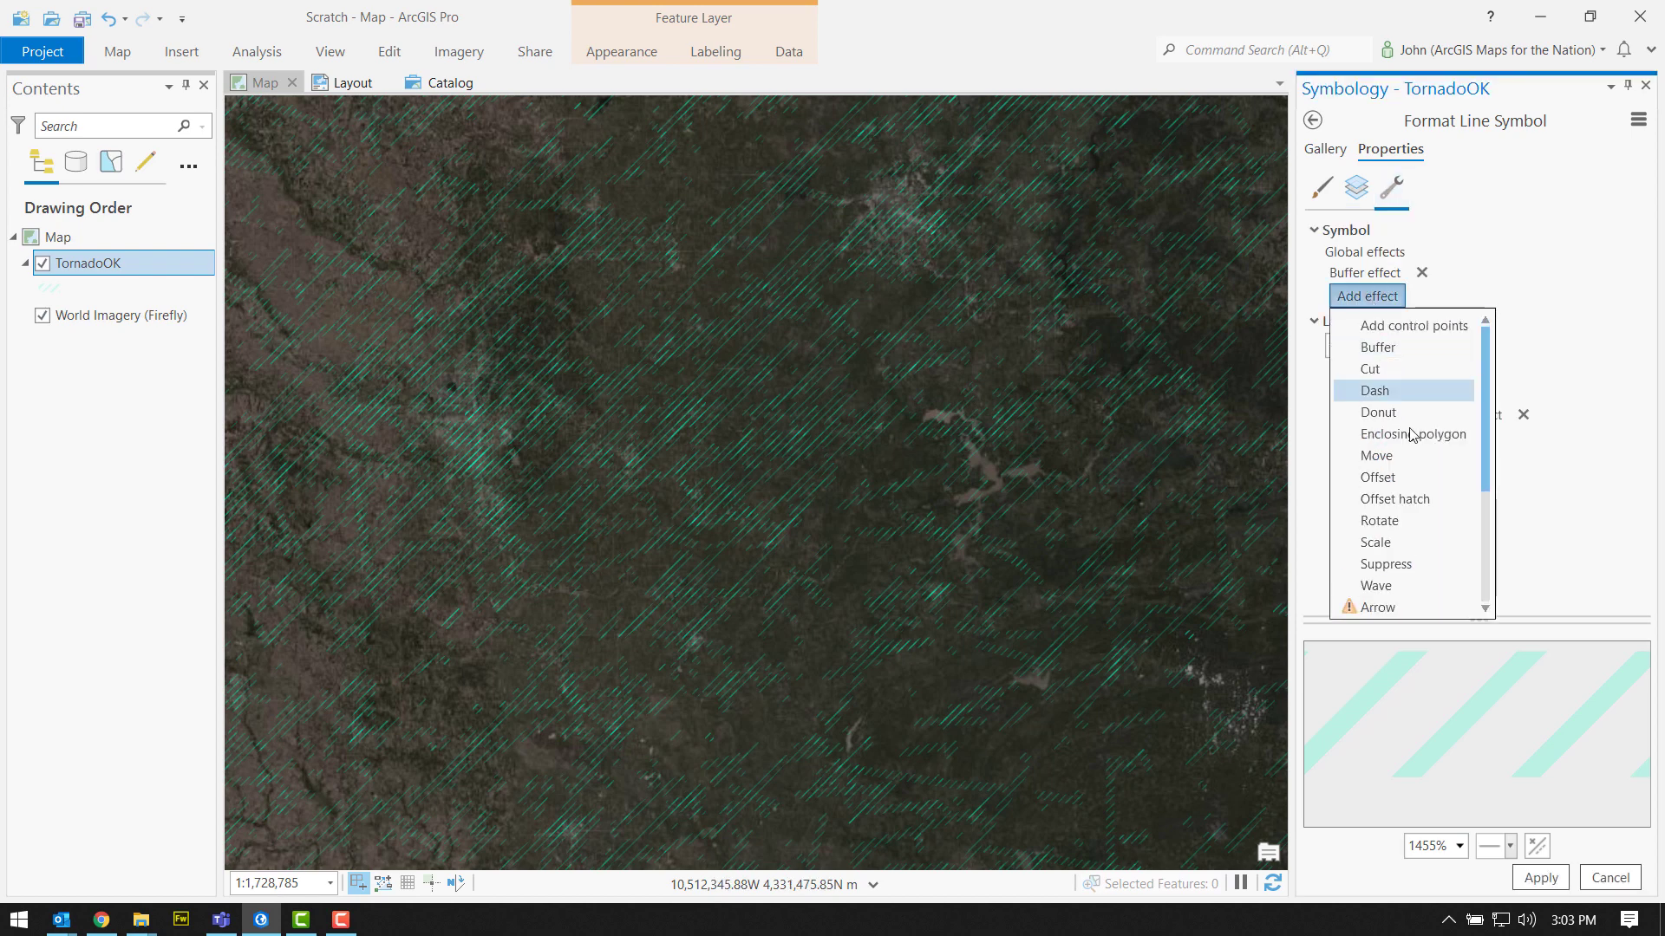
pyautogui.click(1409, 590)
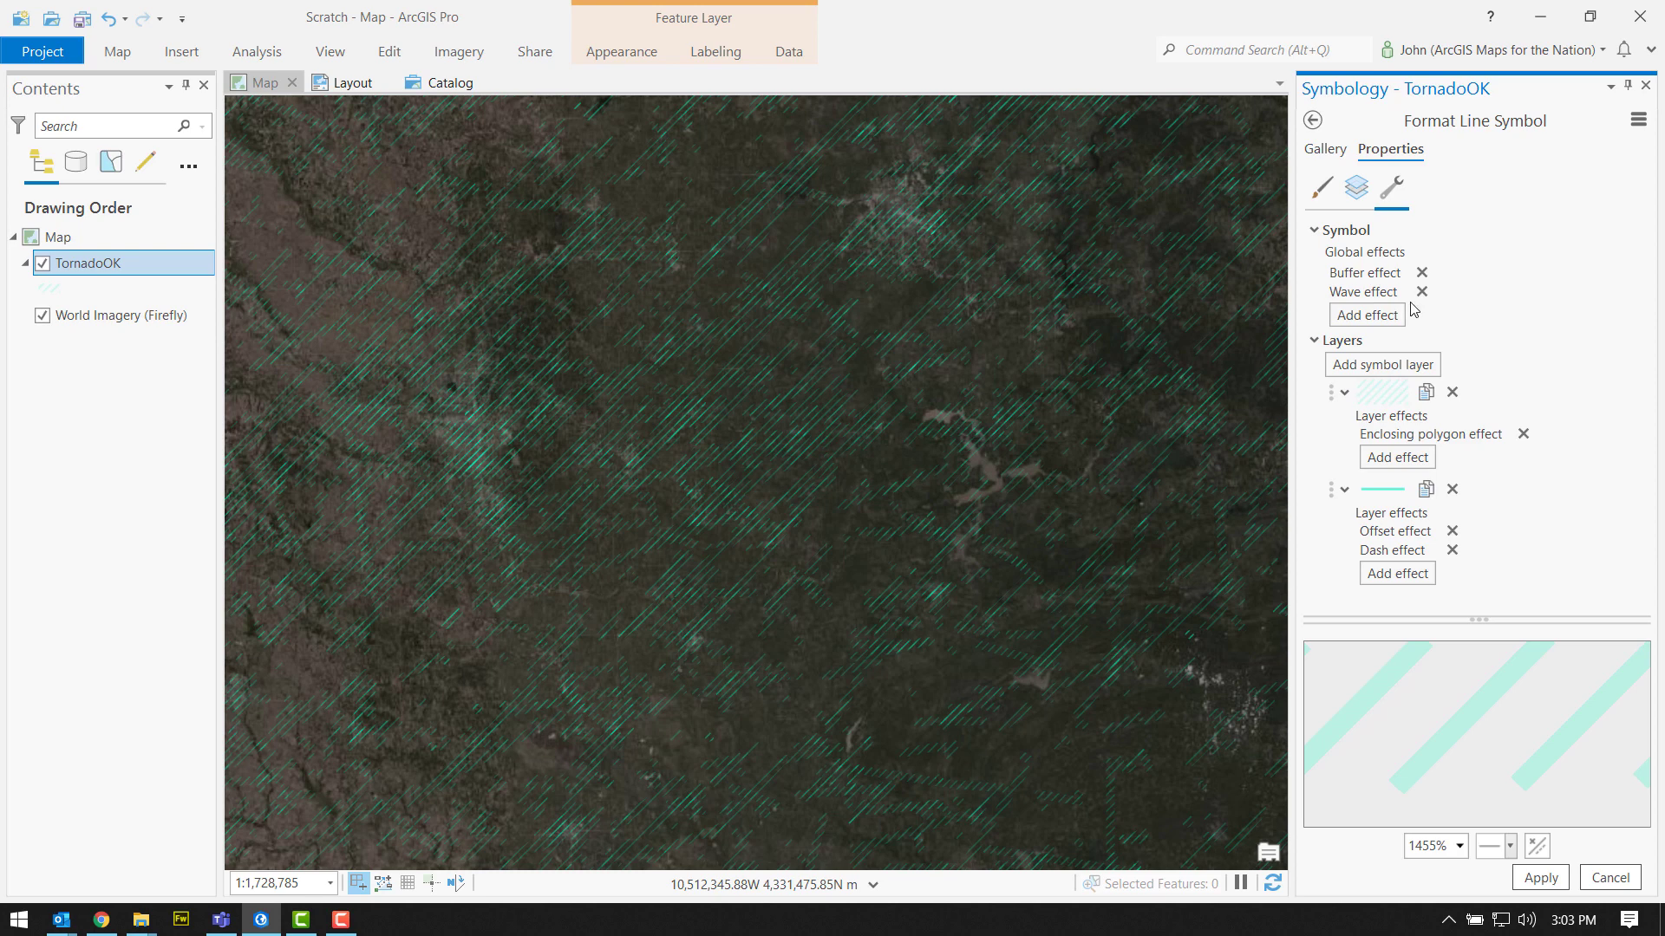
# Set the wave effect's waveform to Random
pyautogui.click(1321, 187)
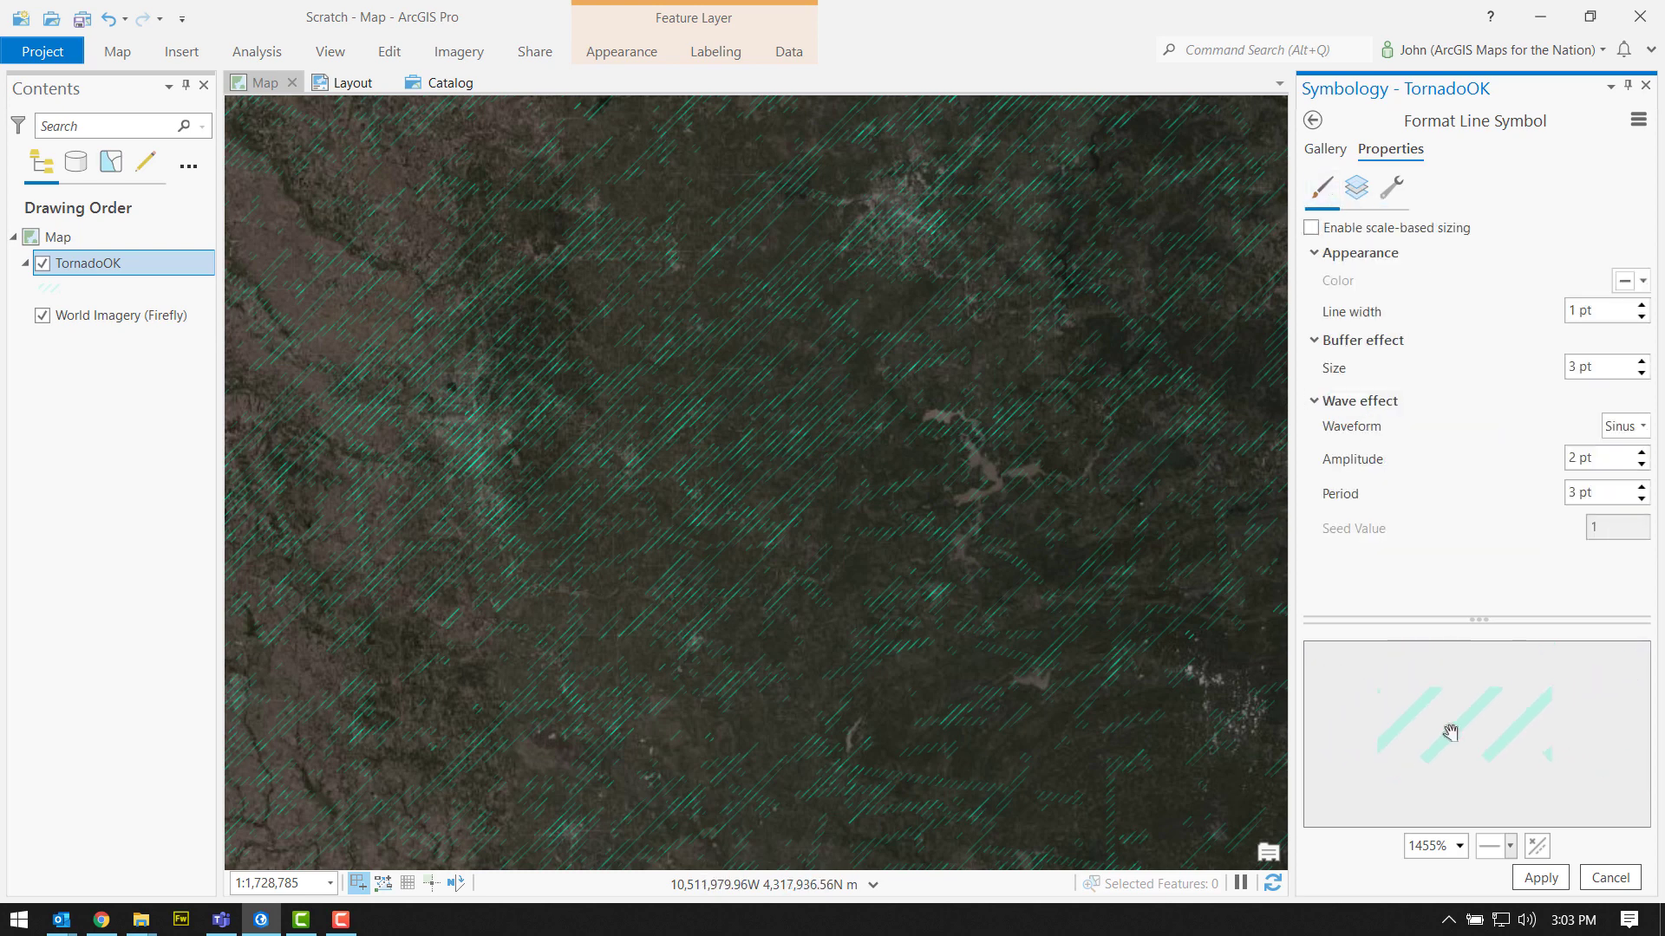
pyautogui.scroll(-4, 1451, 733)
pyautogui.scroll(-2, 1451, 732)
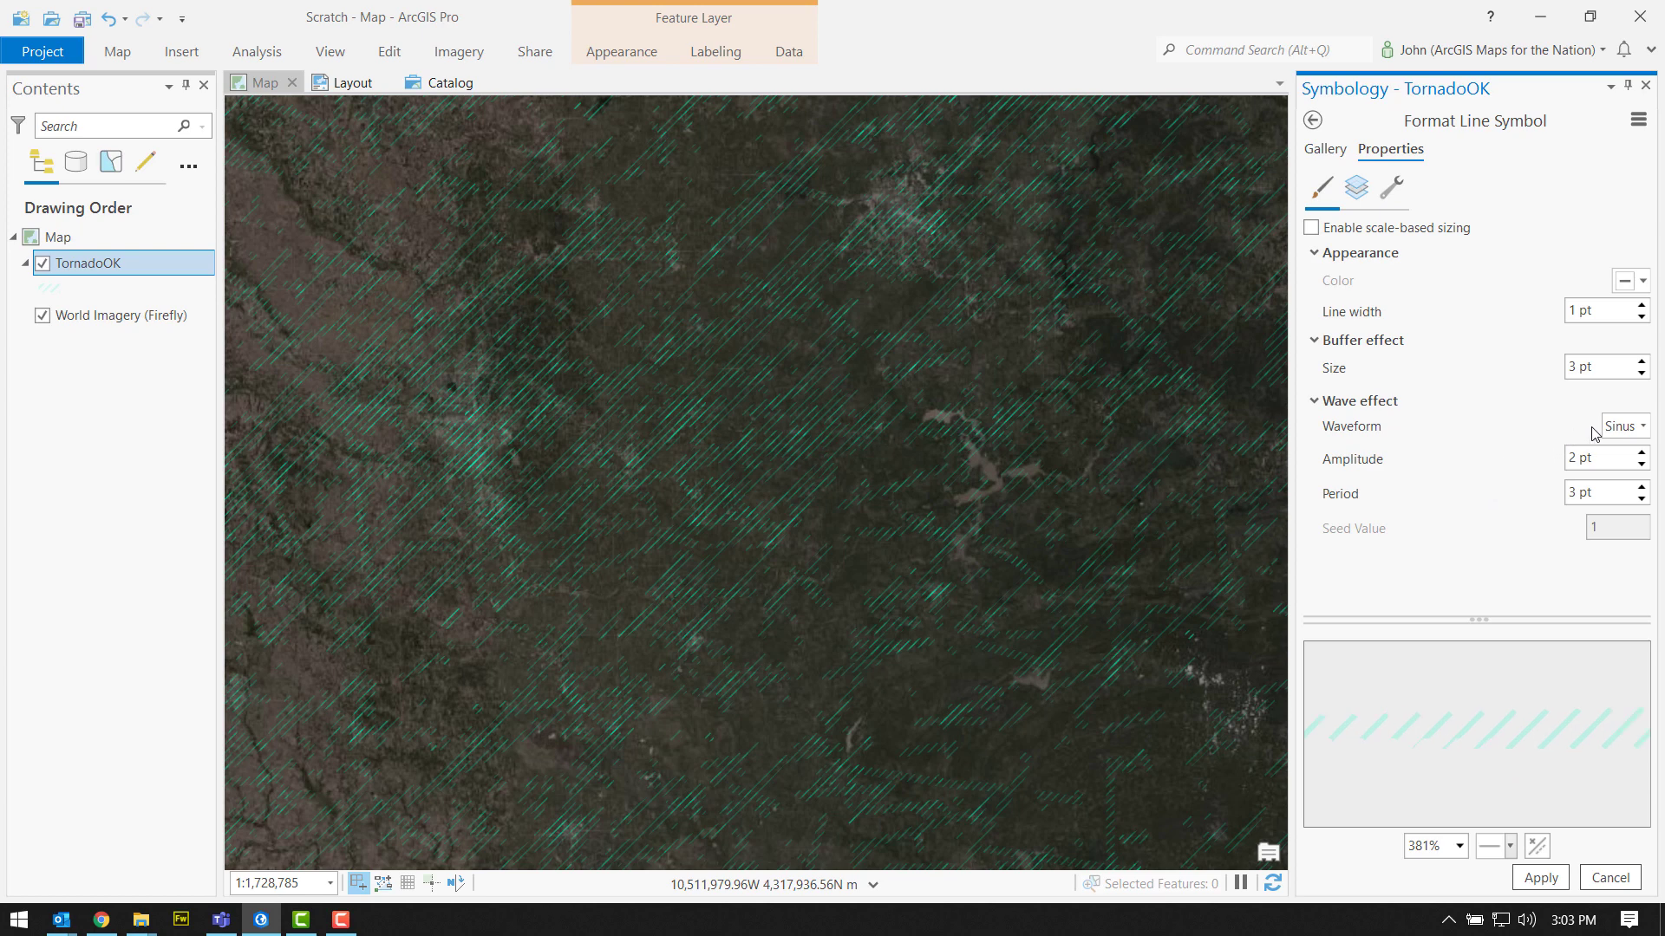
pyautogui.click(1643, 428)
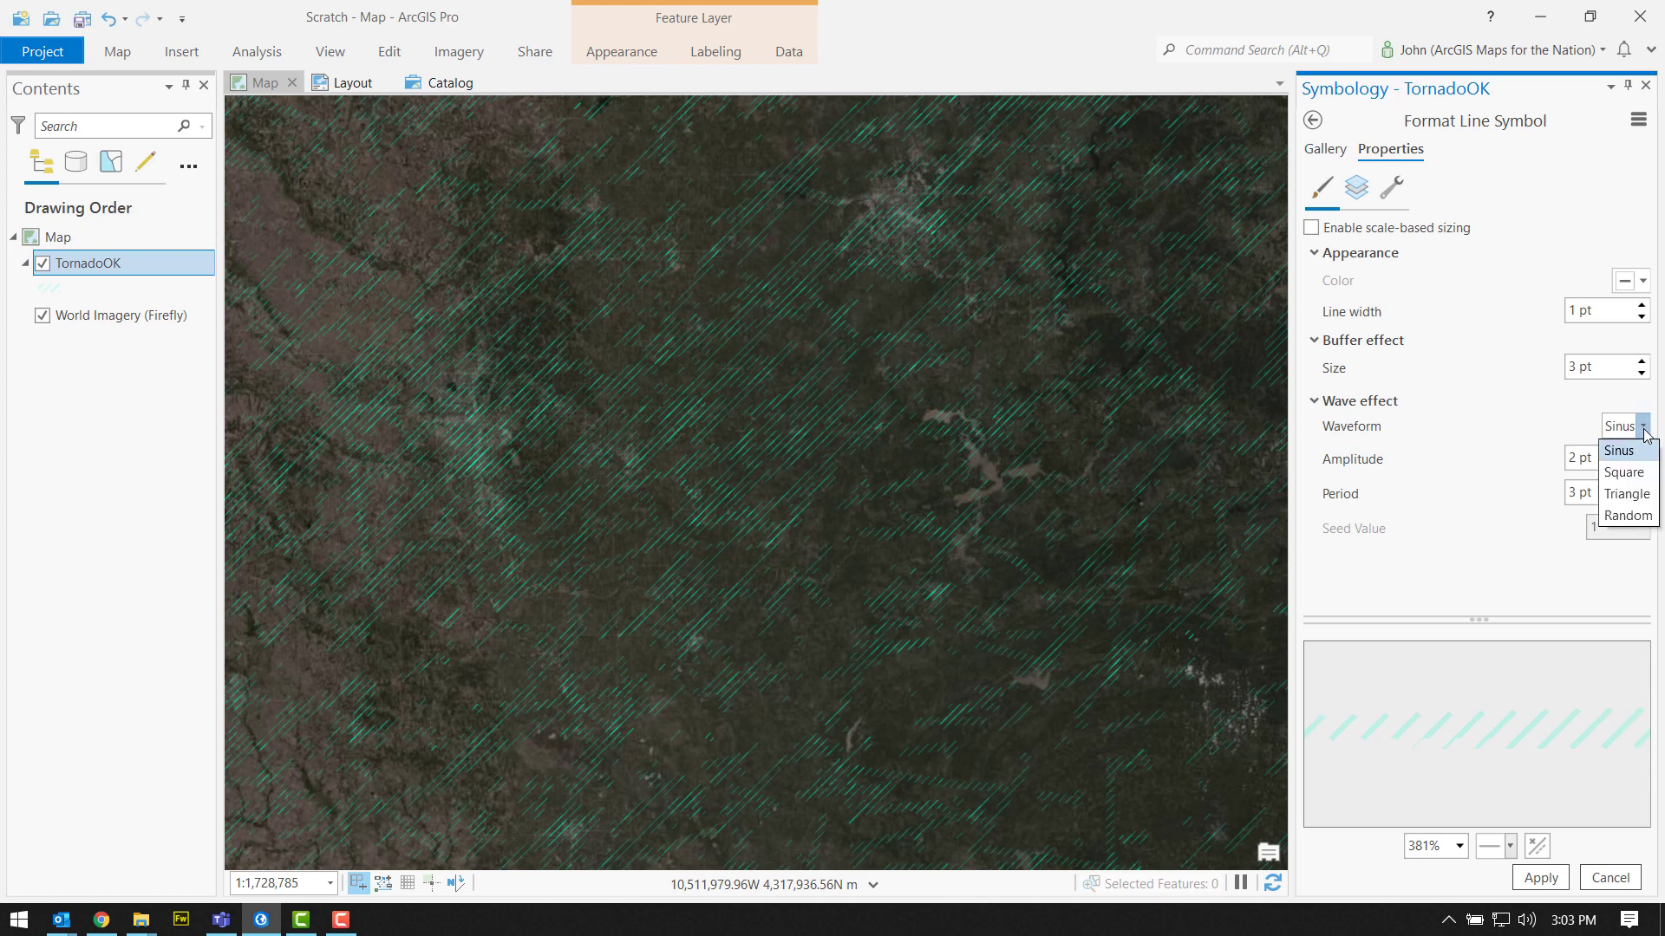
pyautogui.click(1628, 516)
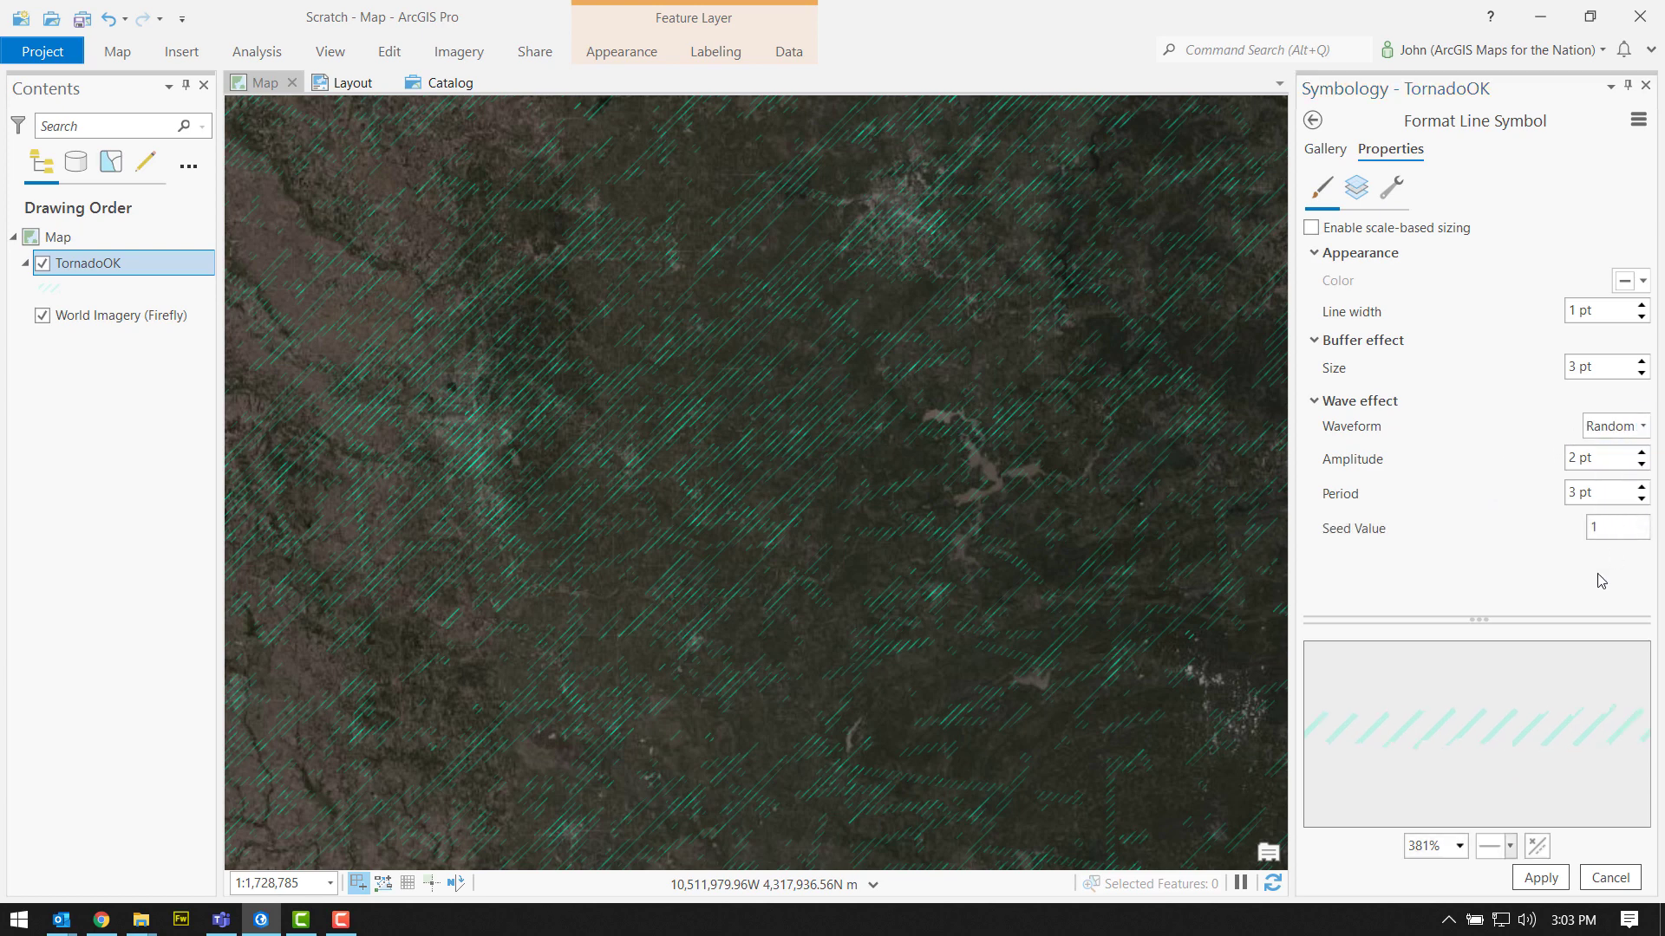
# Set the random wave effect's amplitude to 4 pt and its period to 5 pt
pyautogui.scroll(-2, 1423, 723)
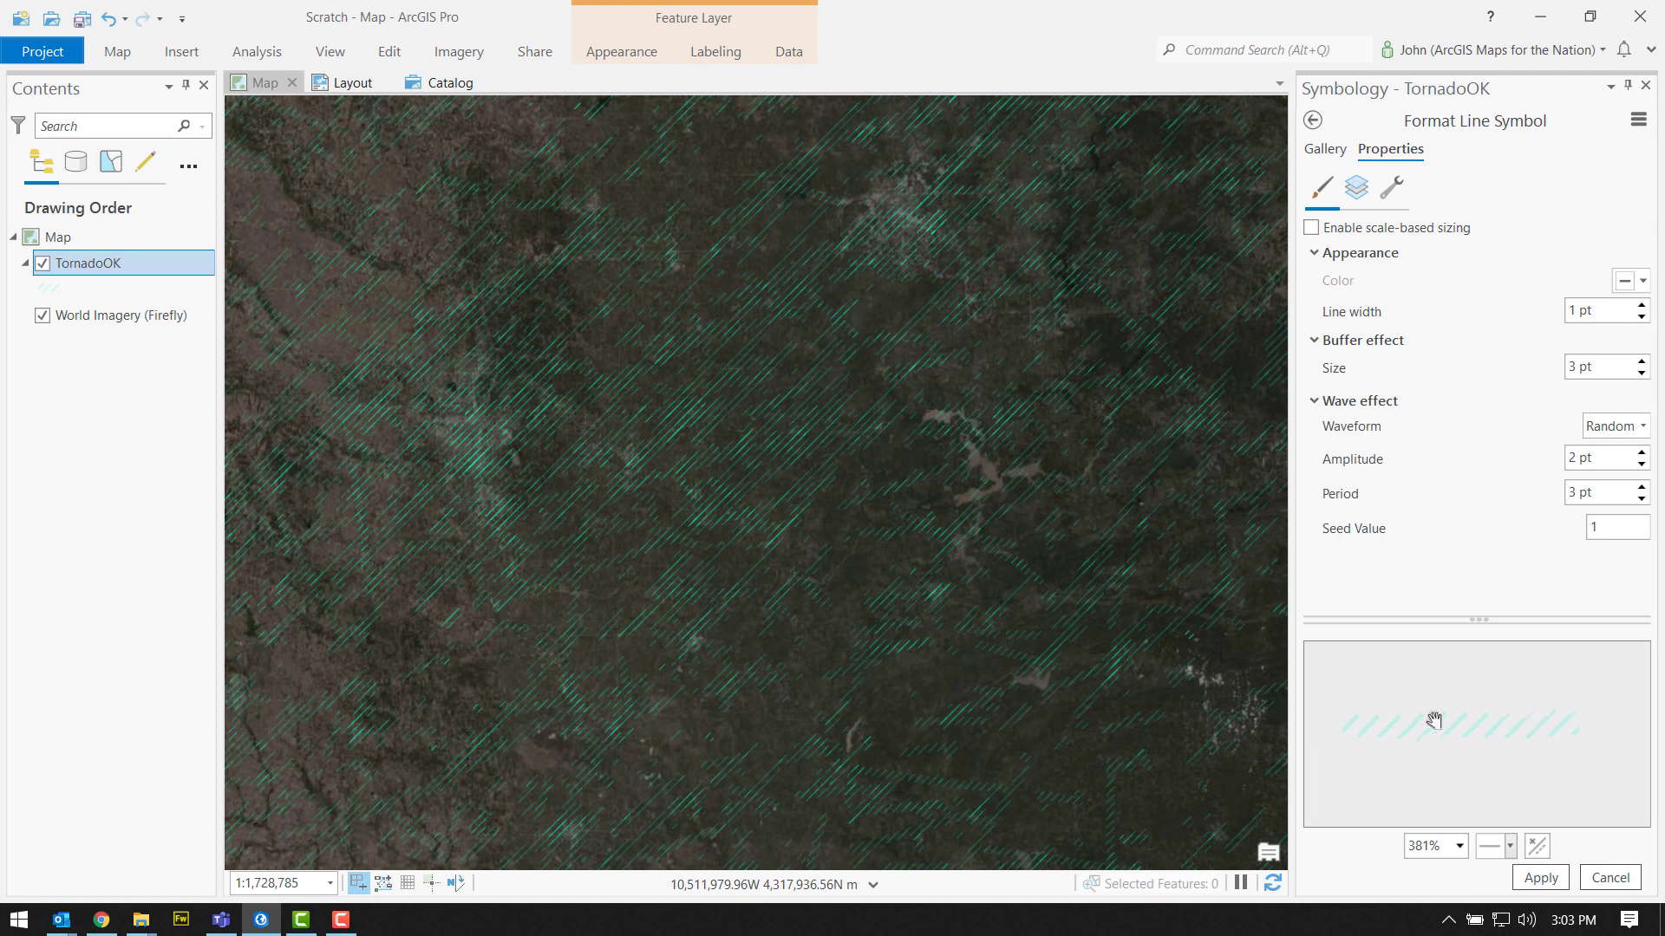
pyautogui.click(1642, 453)
pyautogui.click(1641, 453)
pyautogui.click(1642, 488)
pyautogui.click(1642, 489)
pyautogui.scroll(2, 1385, 701)
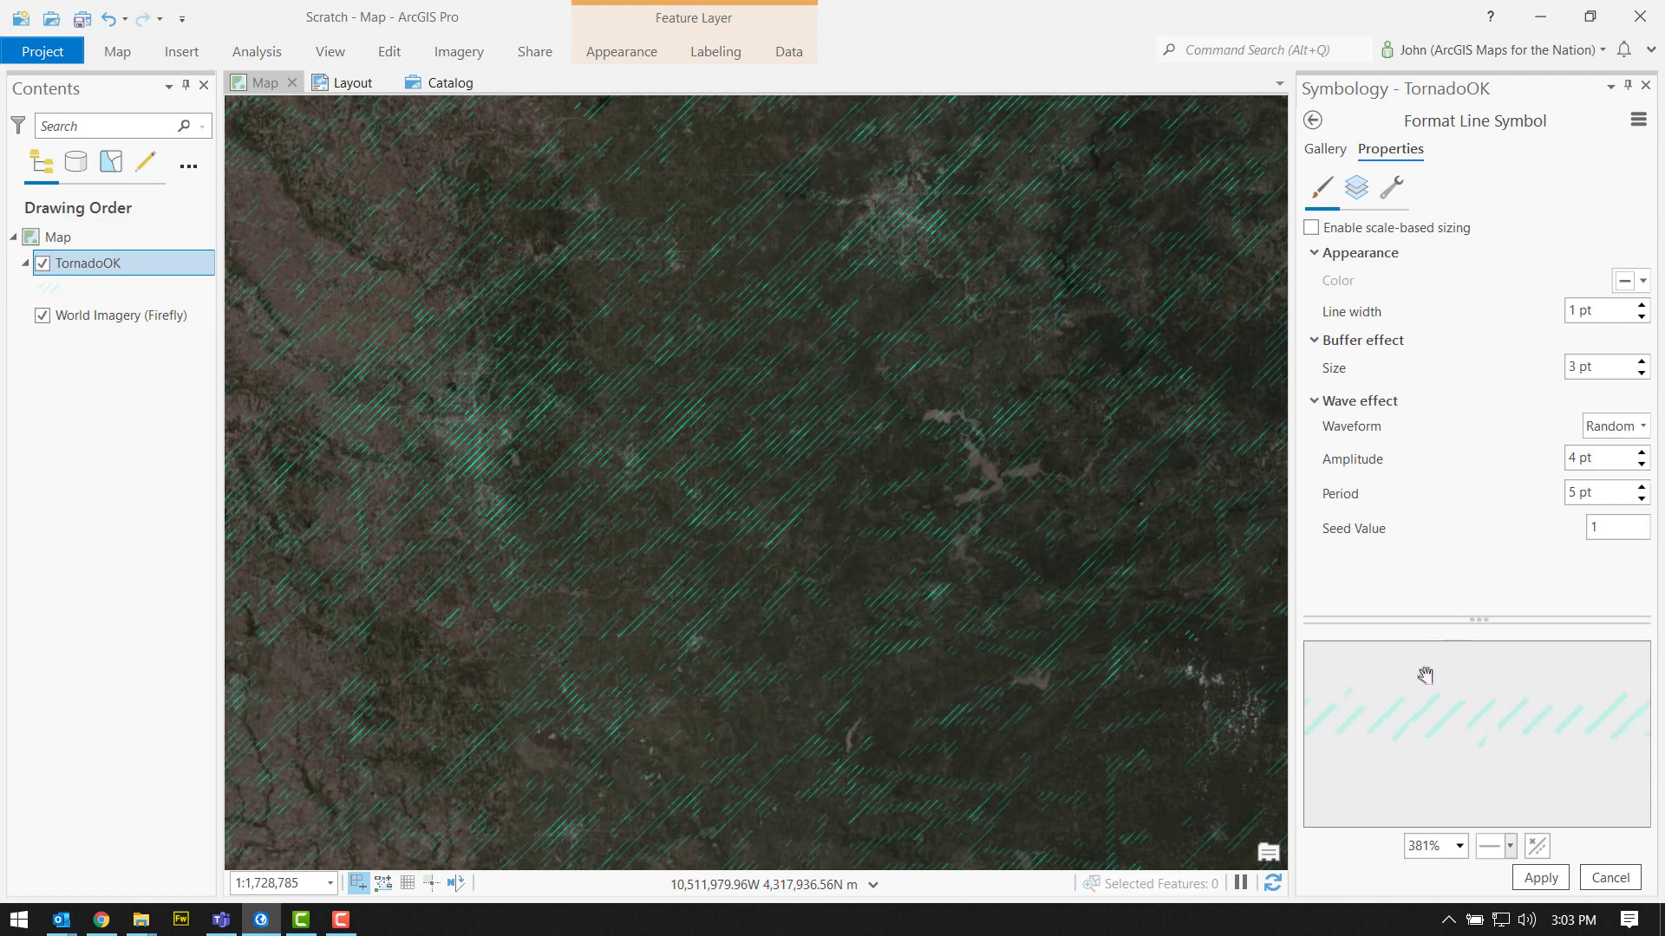
# Apply the wave settings and set the hatched fill's line color to opaque bright aqua-green
pyautogui.click(1548, 879)
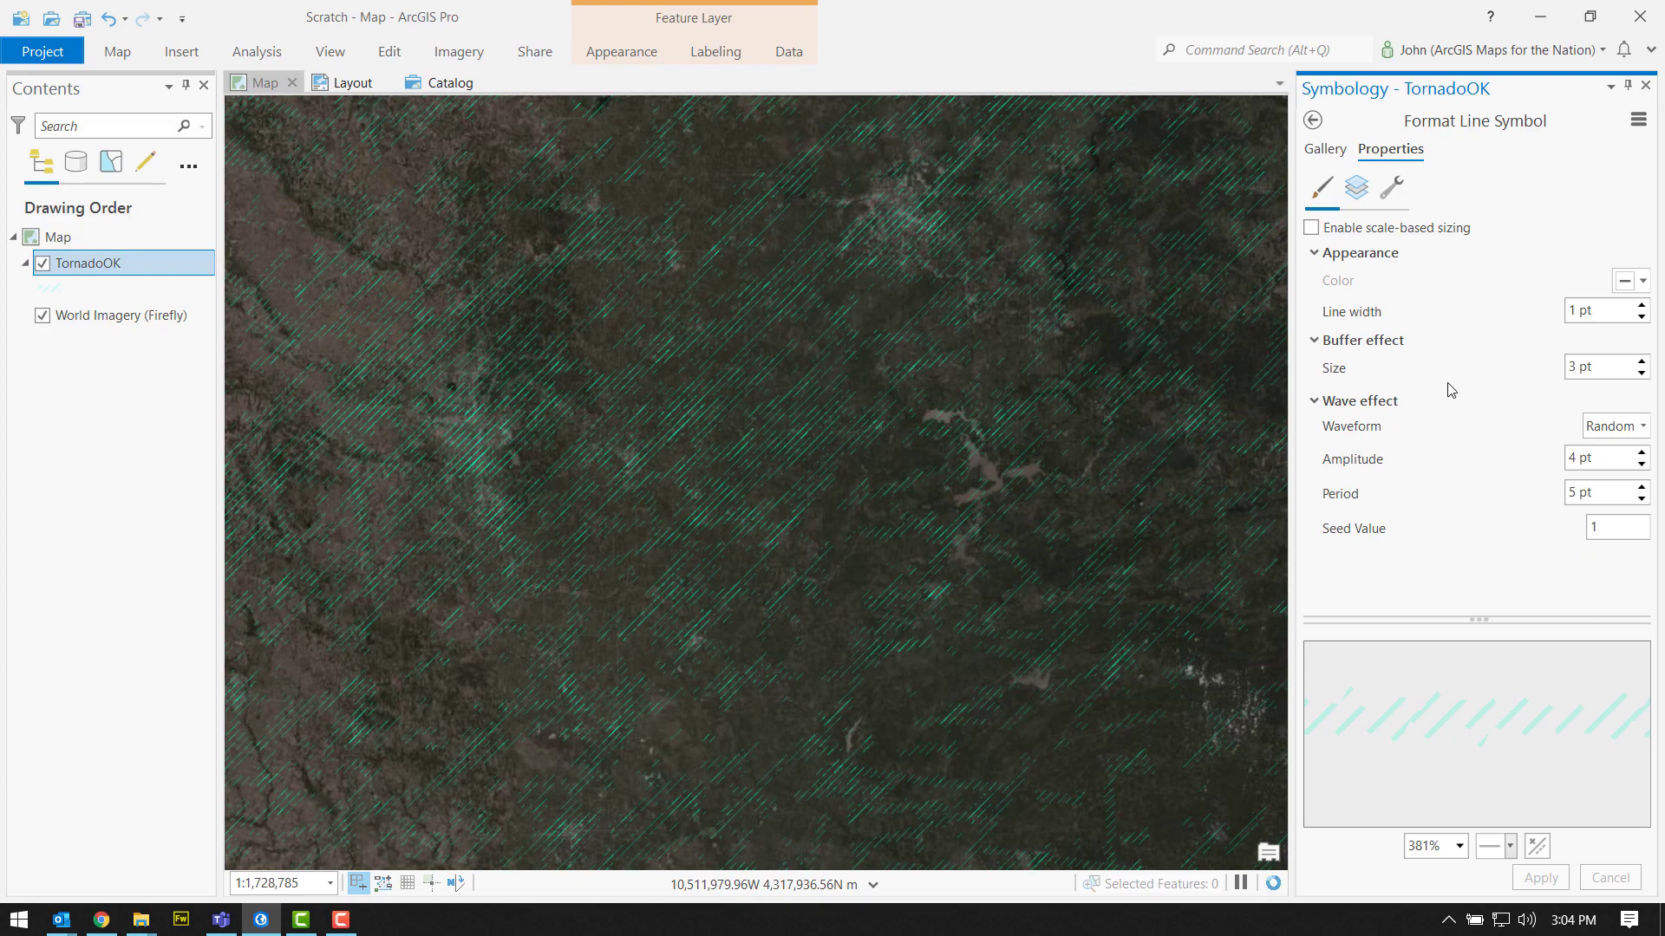
pyautogui.click(1356, 187)
pyautogui.click(1624, 366)
pyautogui.click(1545, 531)
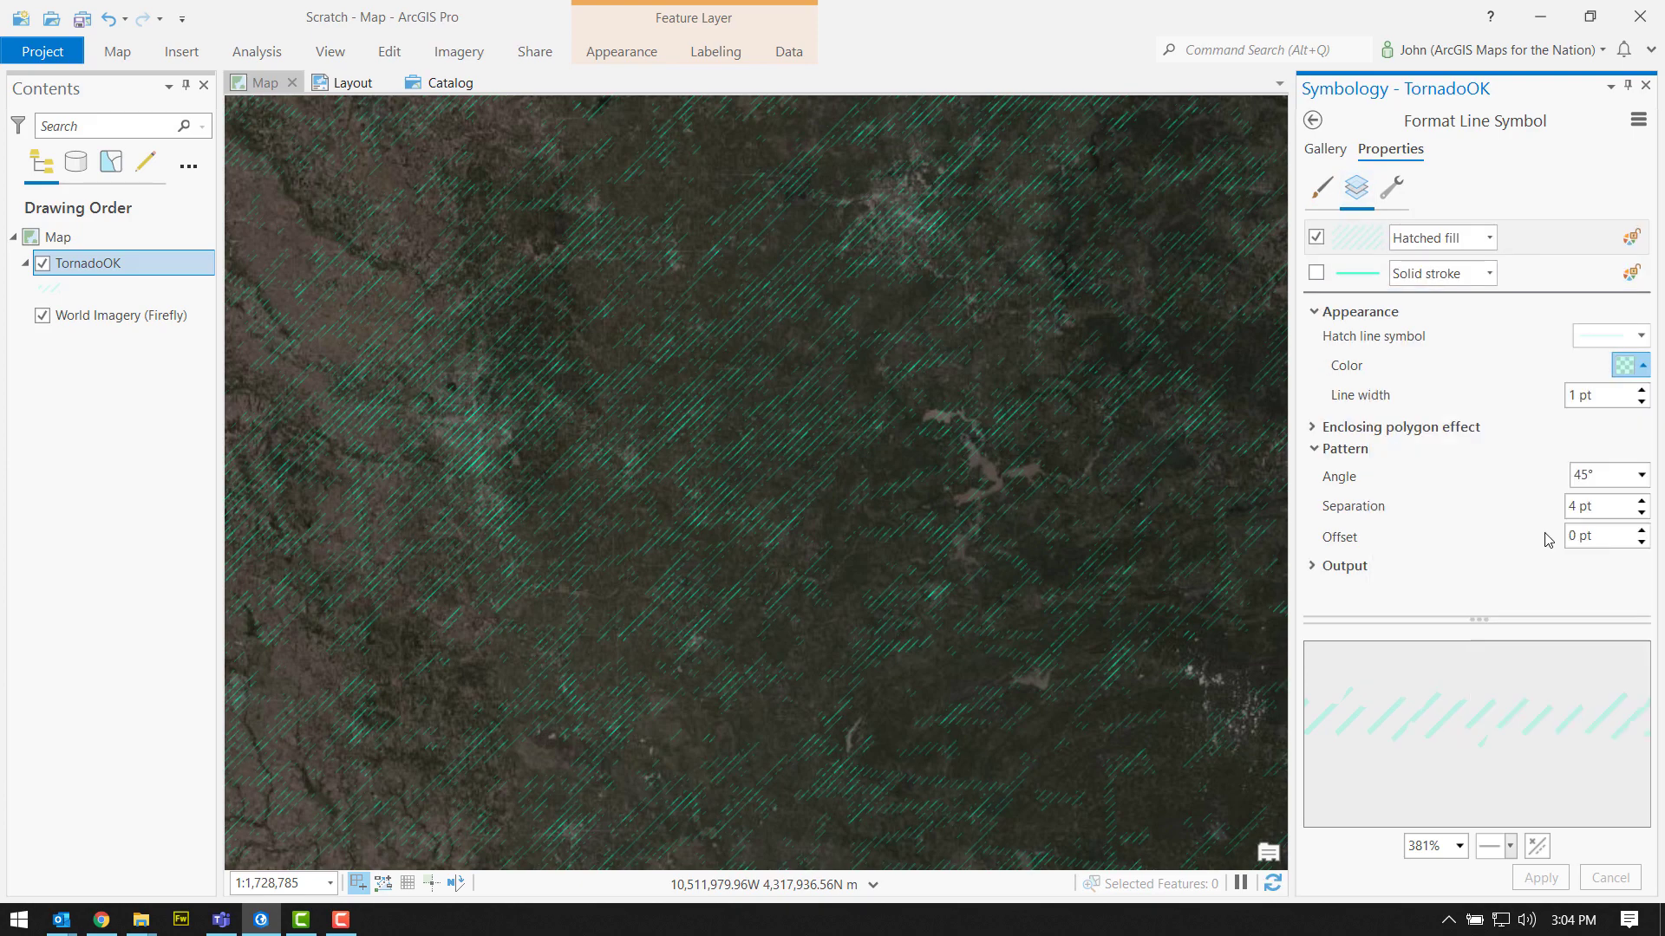
pyautogui.click(1541, 877)
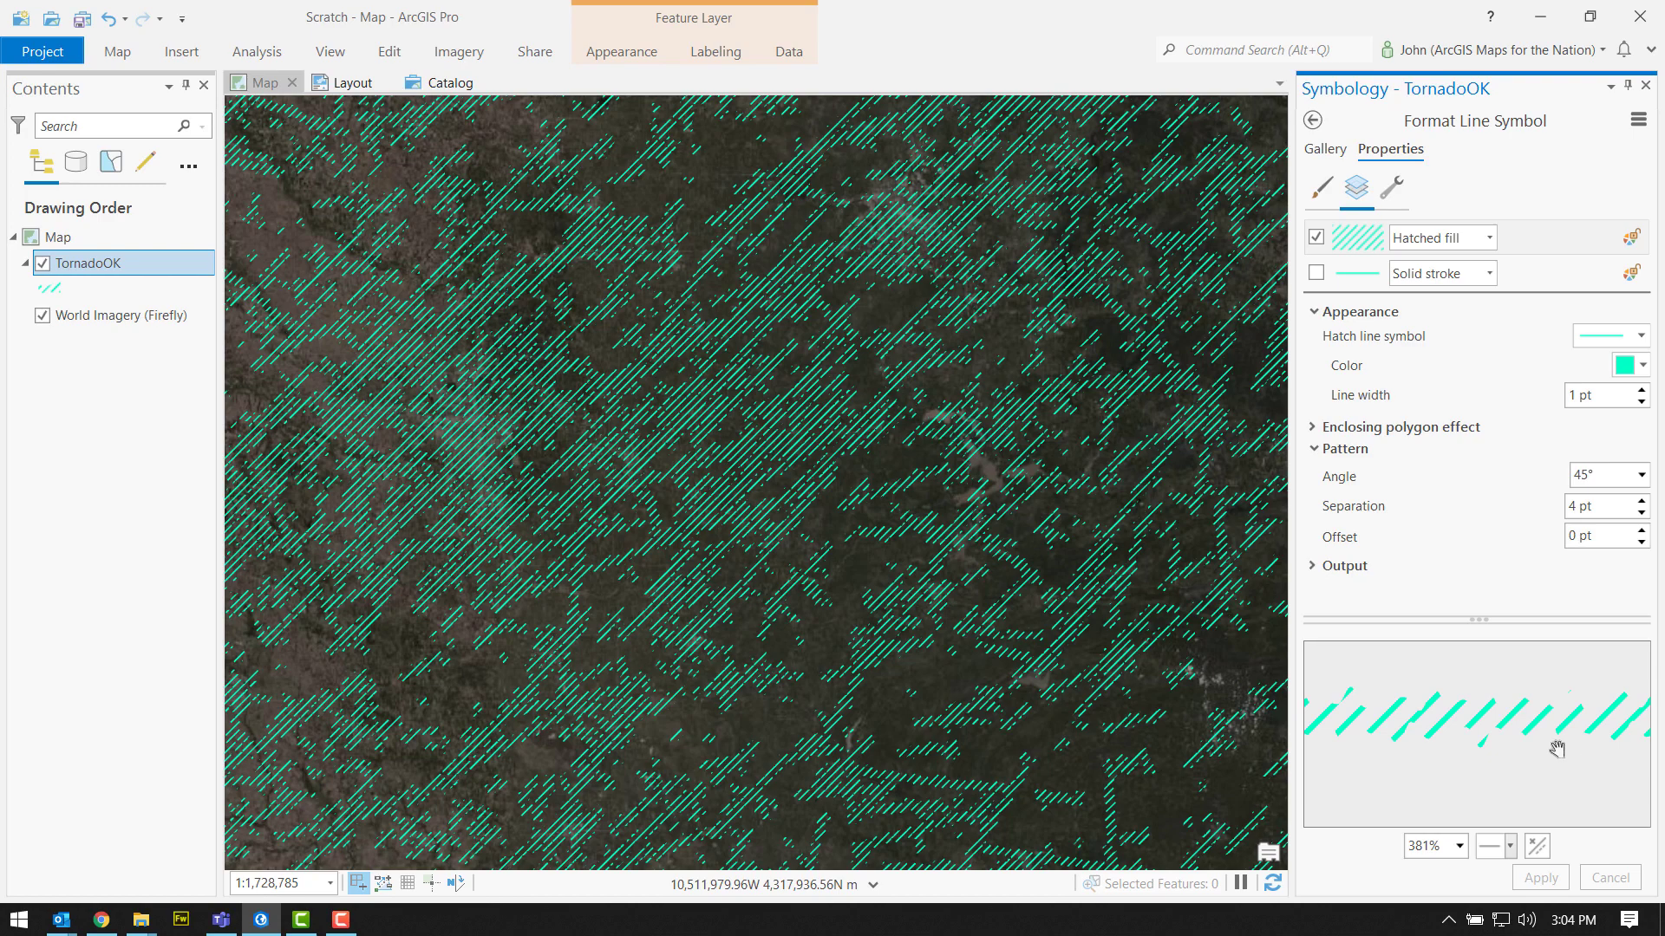
# Set the wave effect's amplitude to 9 pt and its period to 11 pt, and apply the changes
pyautogui.scroll(3, 595, 430)
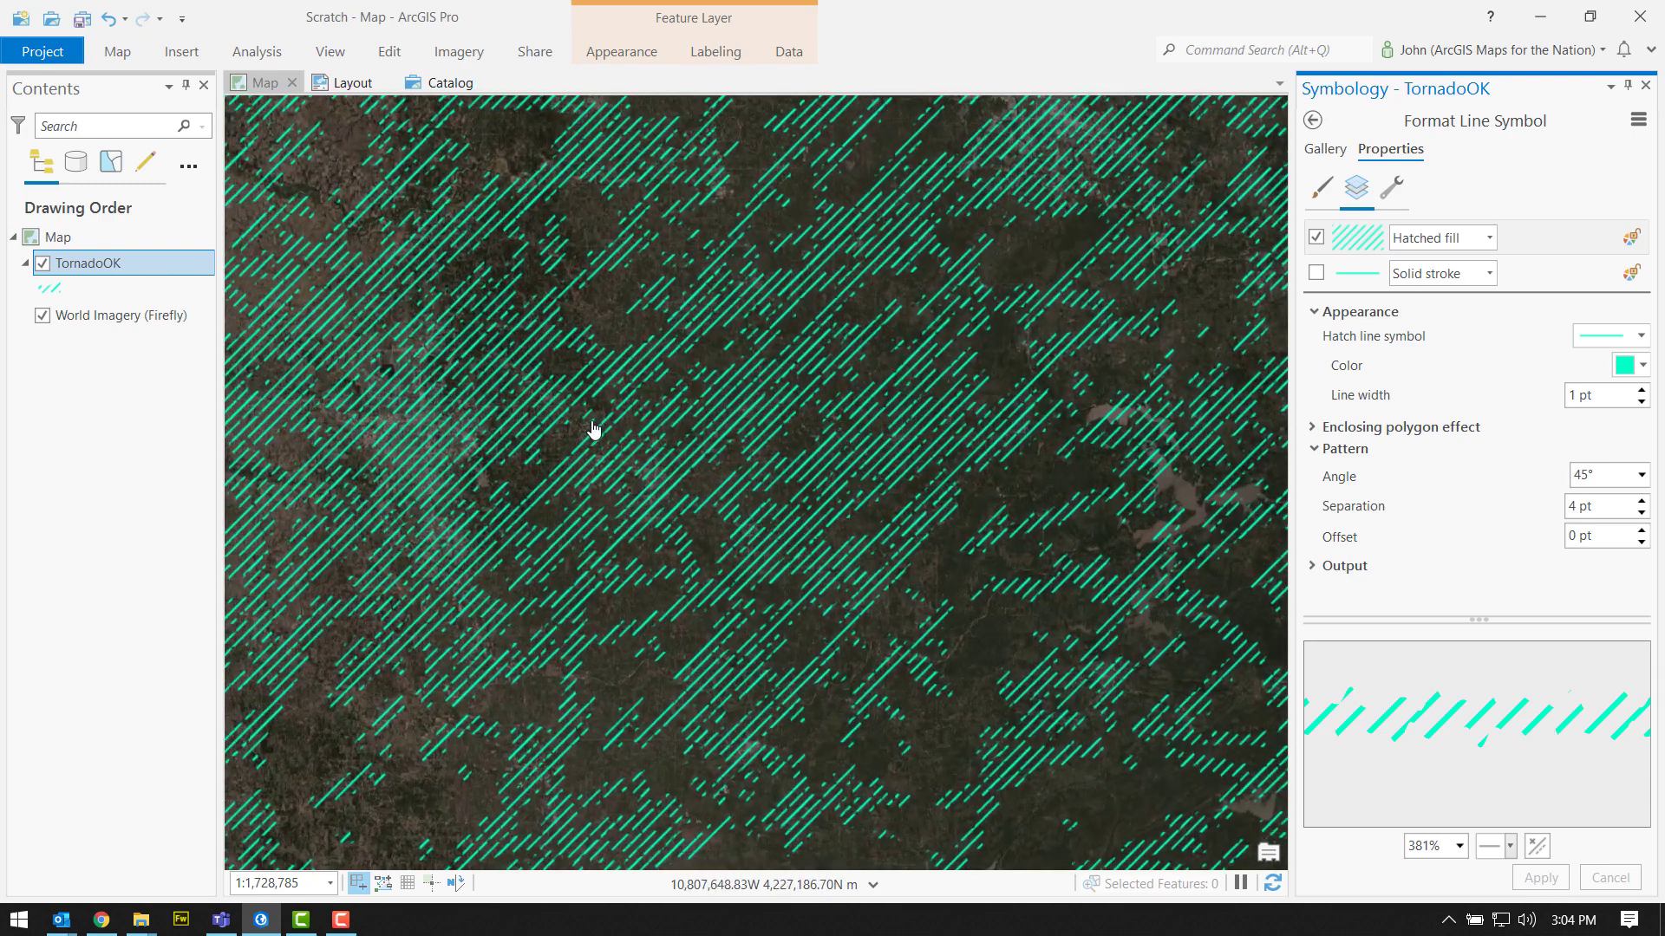
pyautogui.scroll(2, 774, 466)
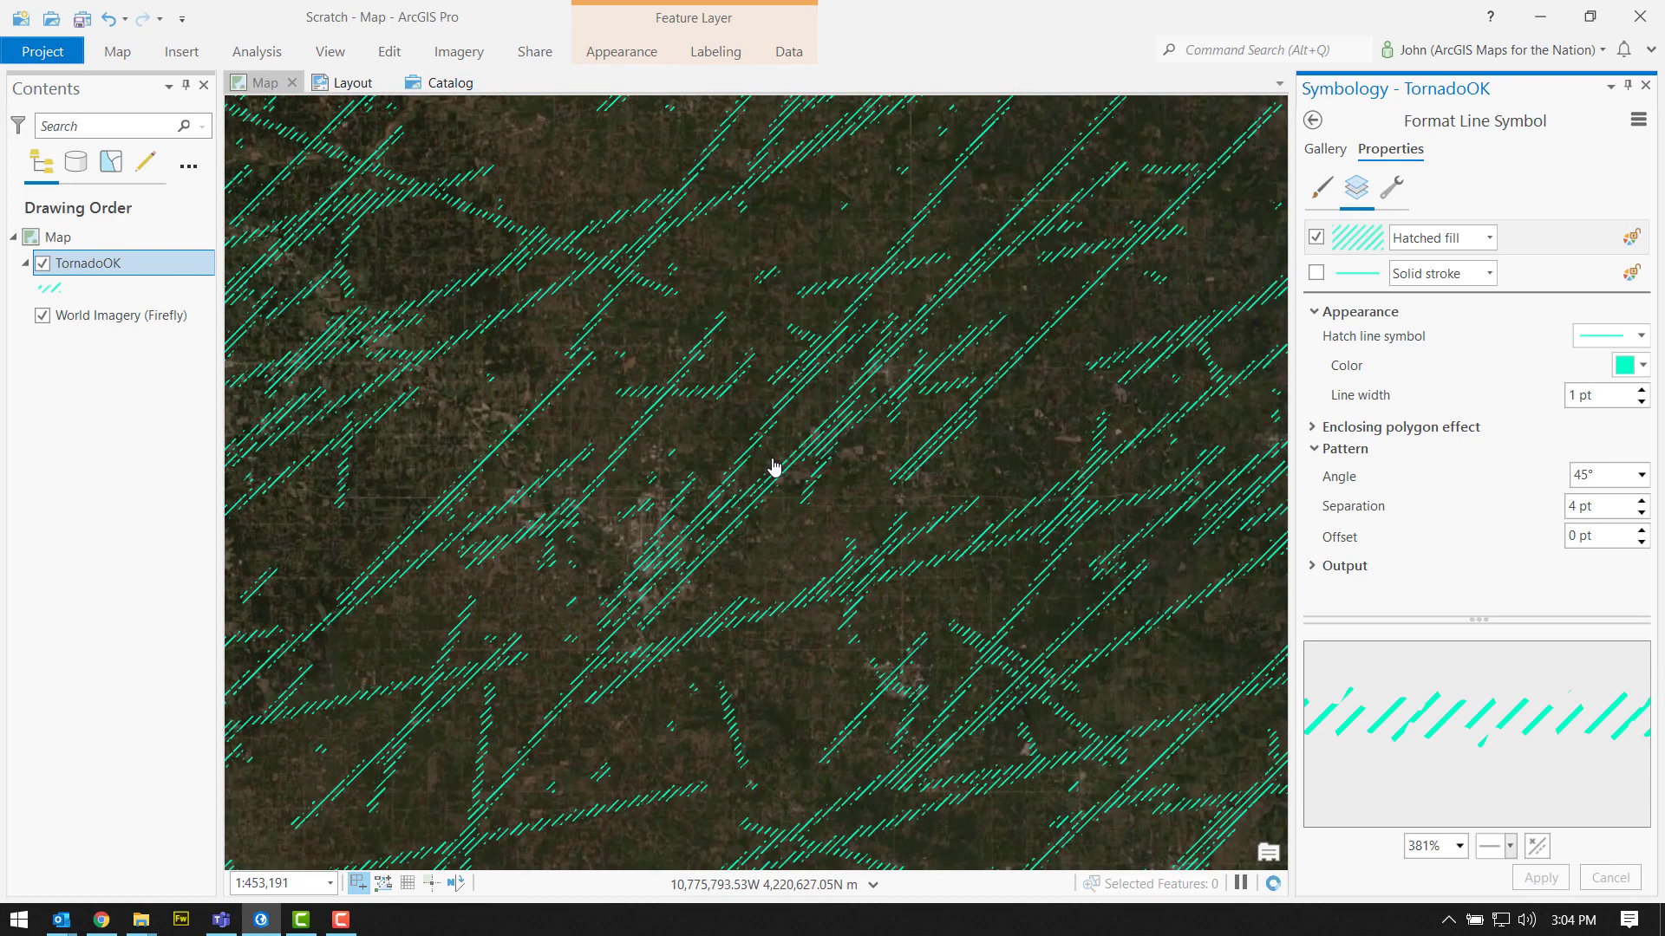
pyautogui.click(1321, 205)
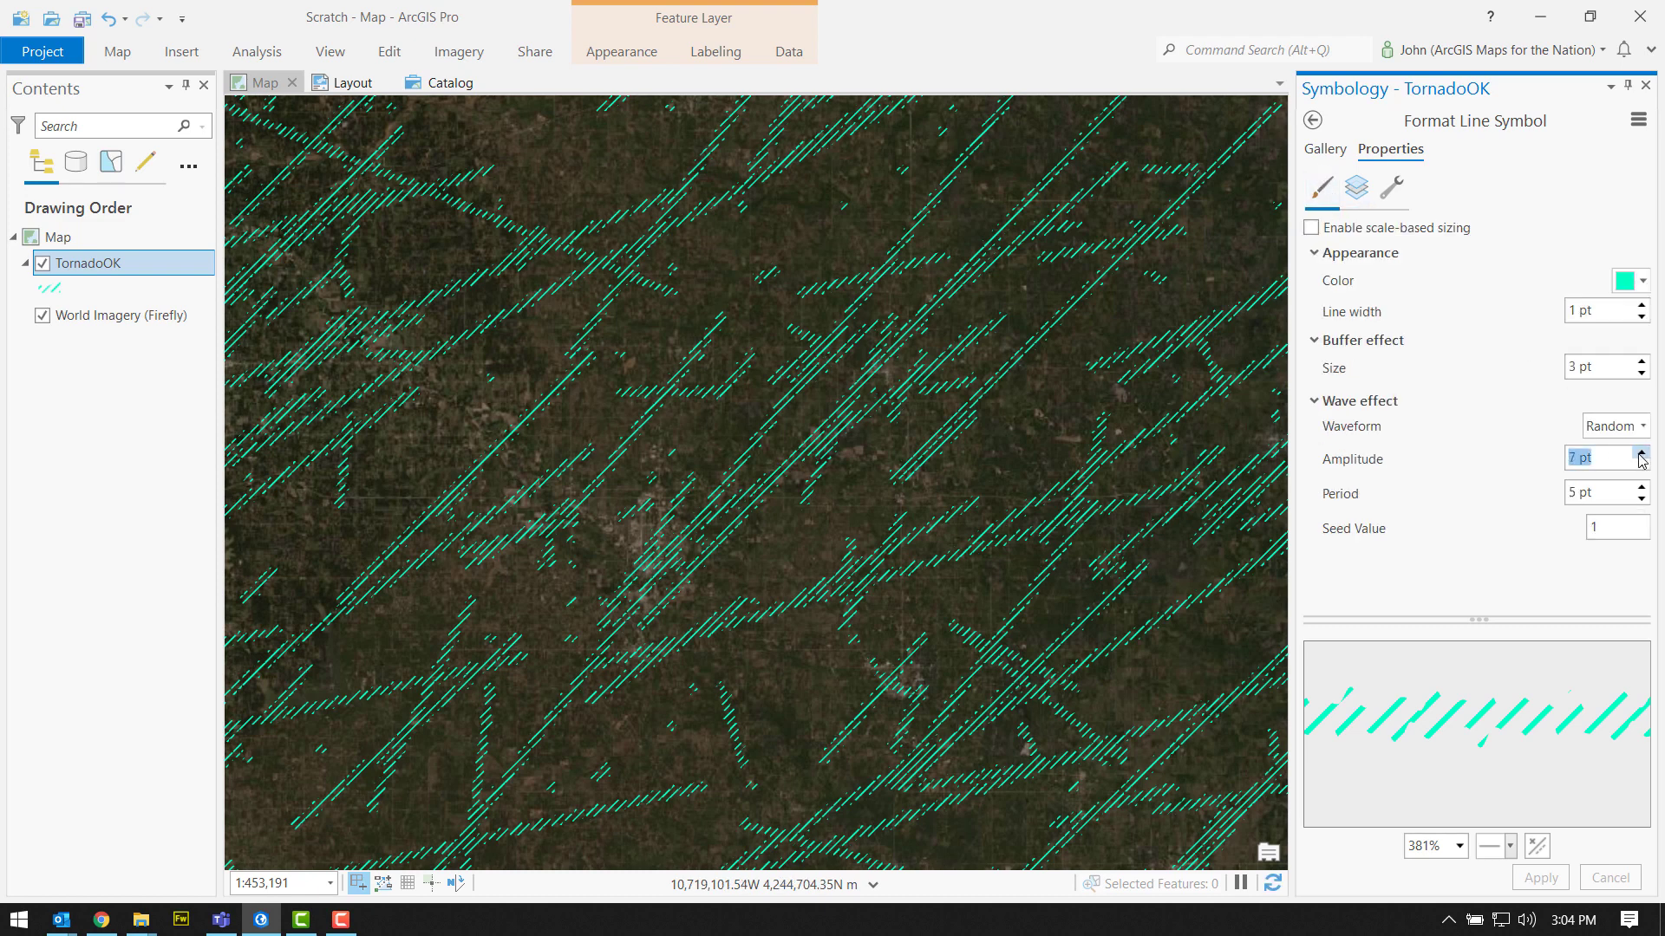
pyautogui.click(1642, 488)
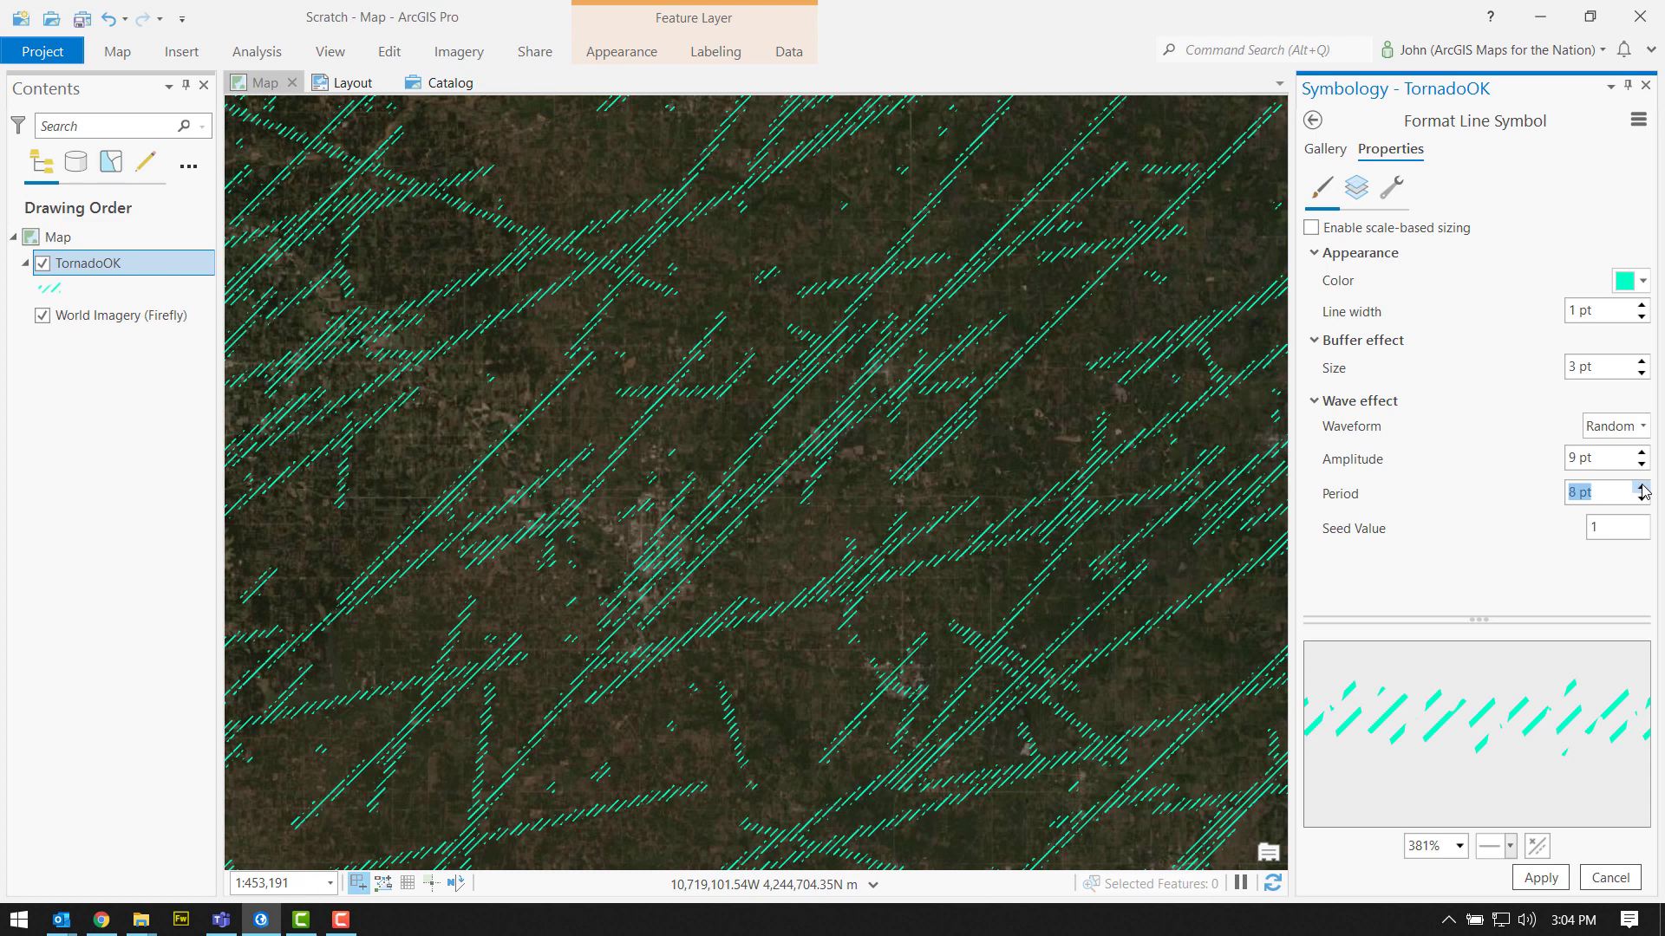
pyautogui.click(1540, 877)
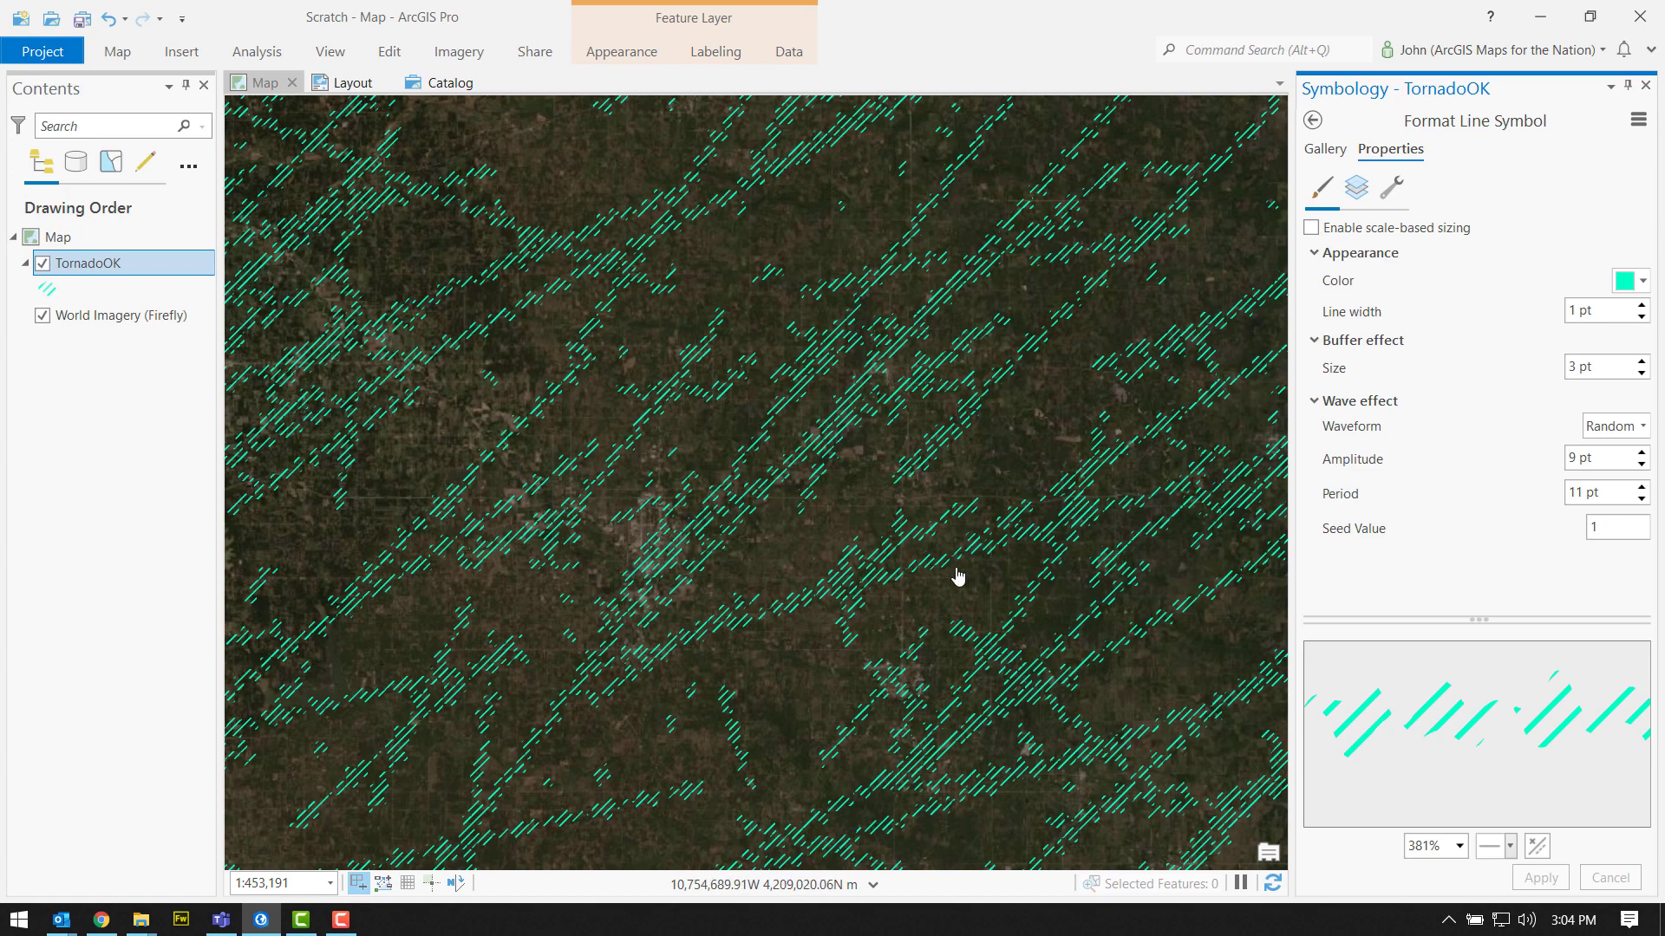
# Change the hatch line symbol to a dashed line, color it bright aqua-green and apply it
pyautogui.moveTo(685, 607); pyautogui.dragTo(534, 492)
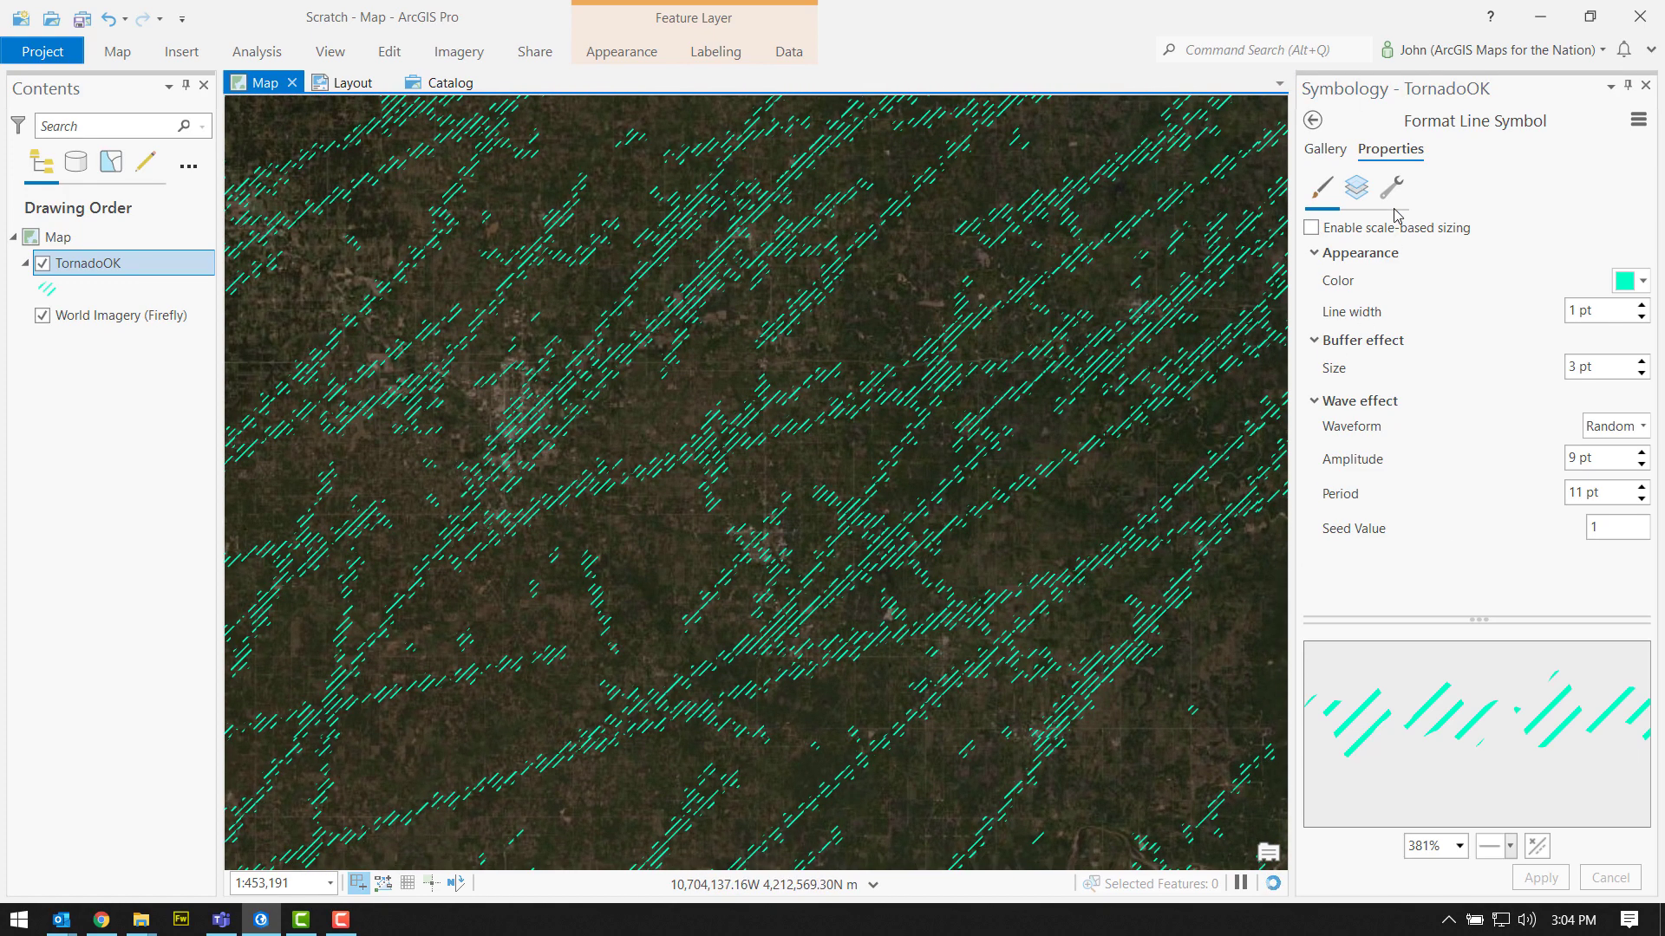
pyautogui.click(1356, 187)
pyautogui.click(1528, 241)
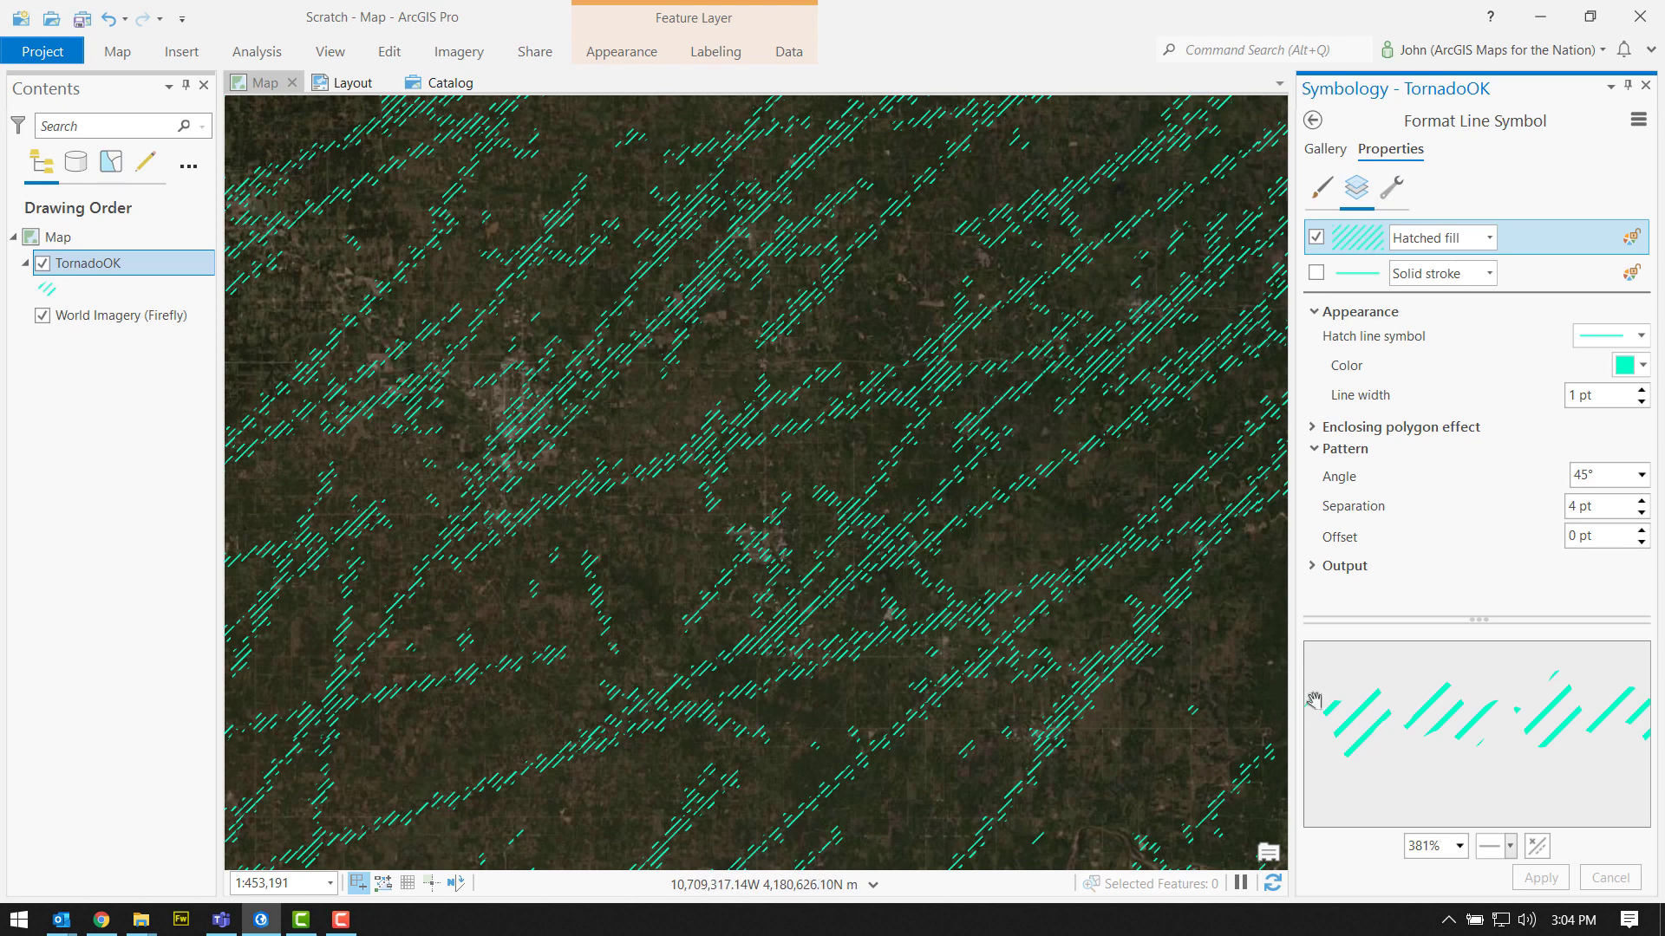
pyautogui.click(1591, 341)
pyautogui.click(1639, 406)
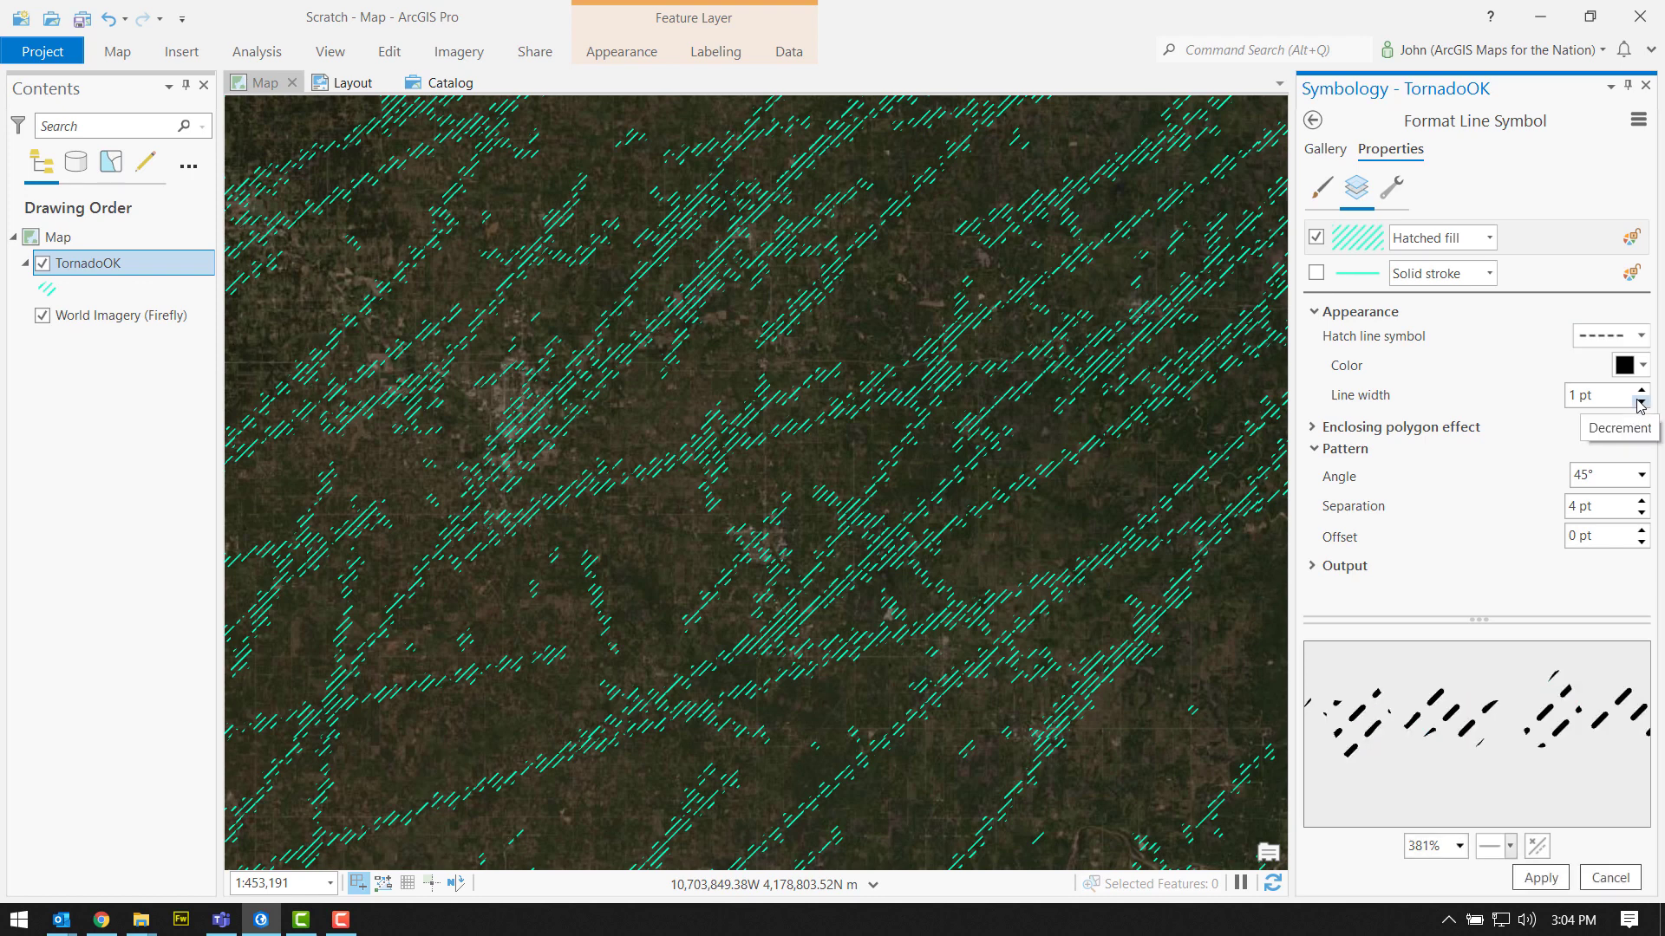
pyautogui.click(1624, 368)
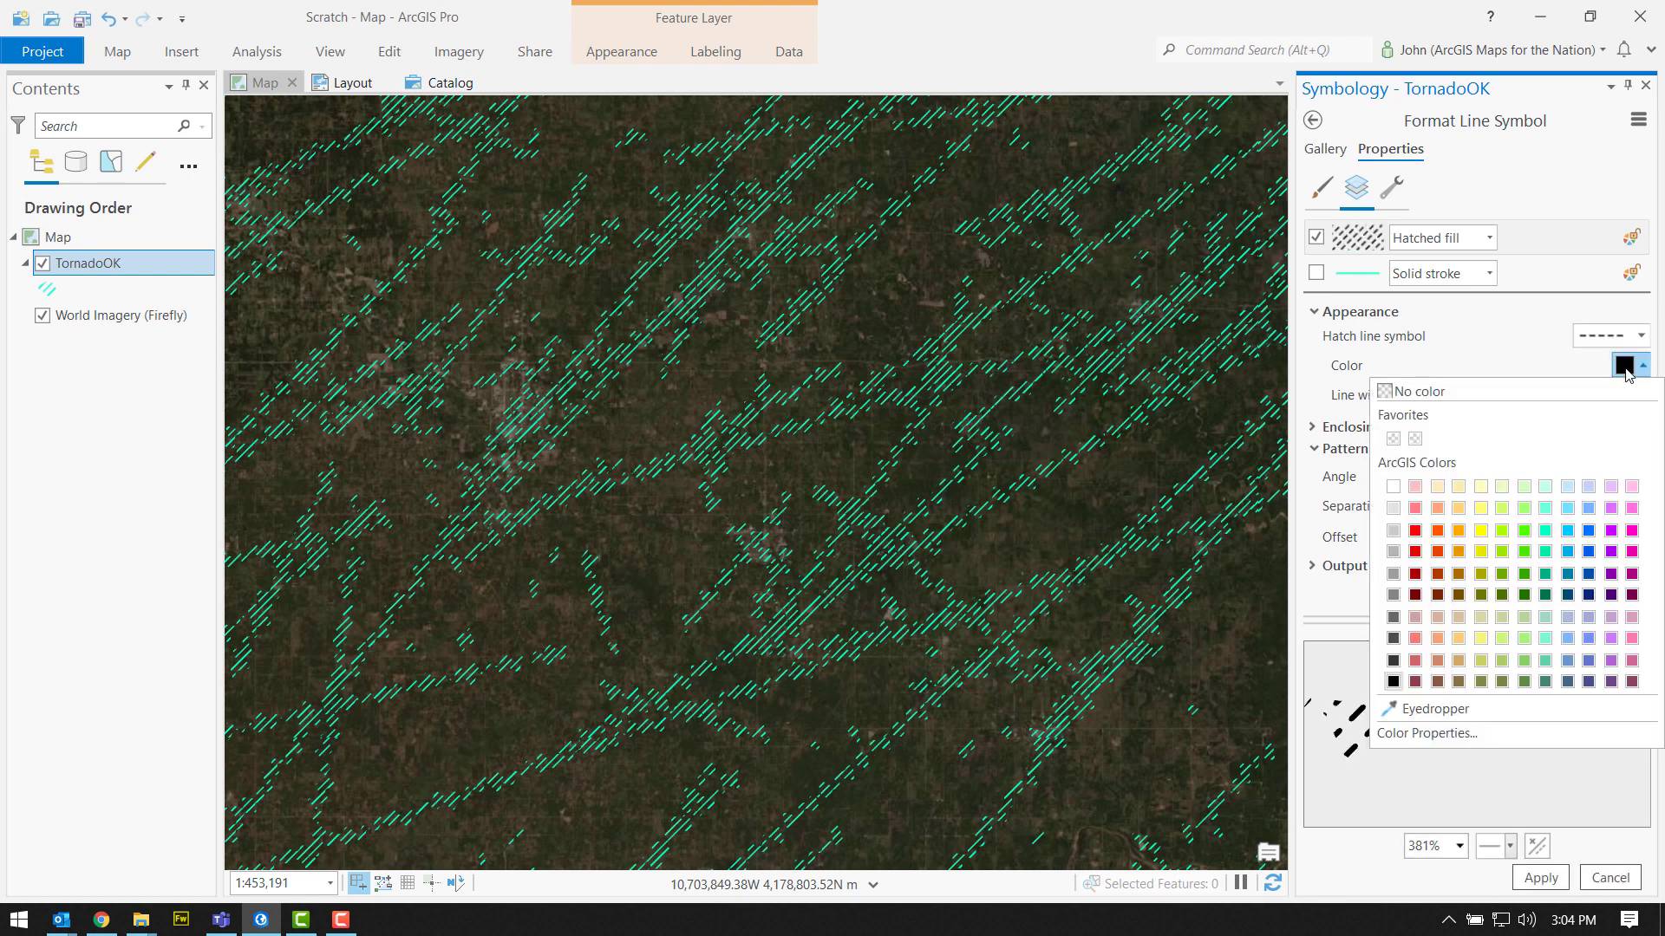
pyautogui.click(1546, 529)
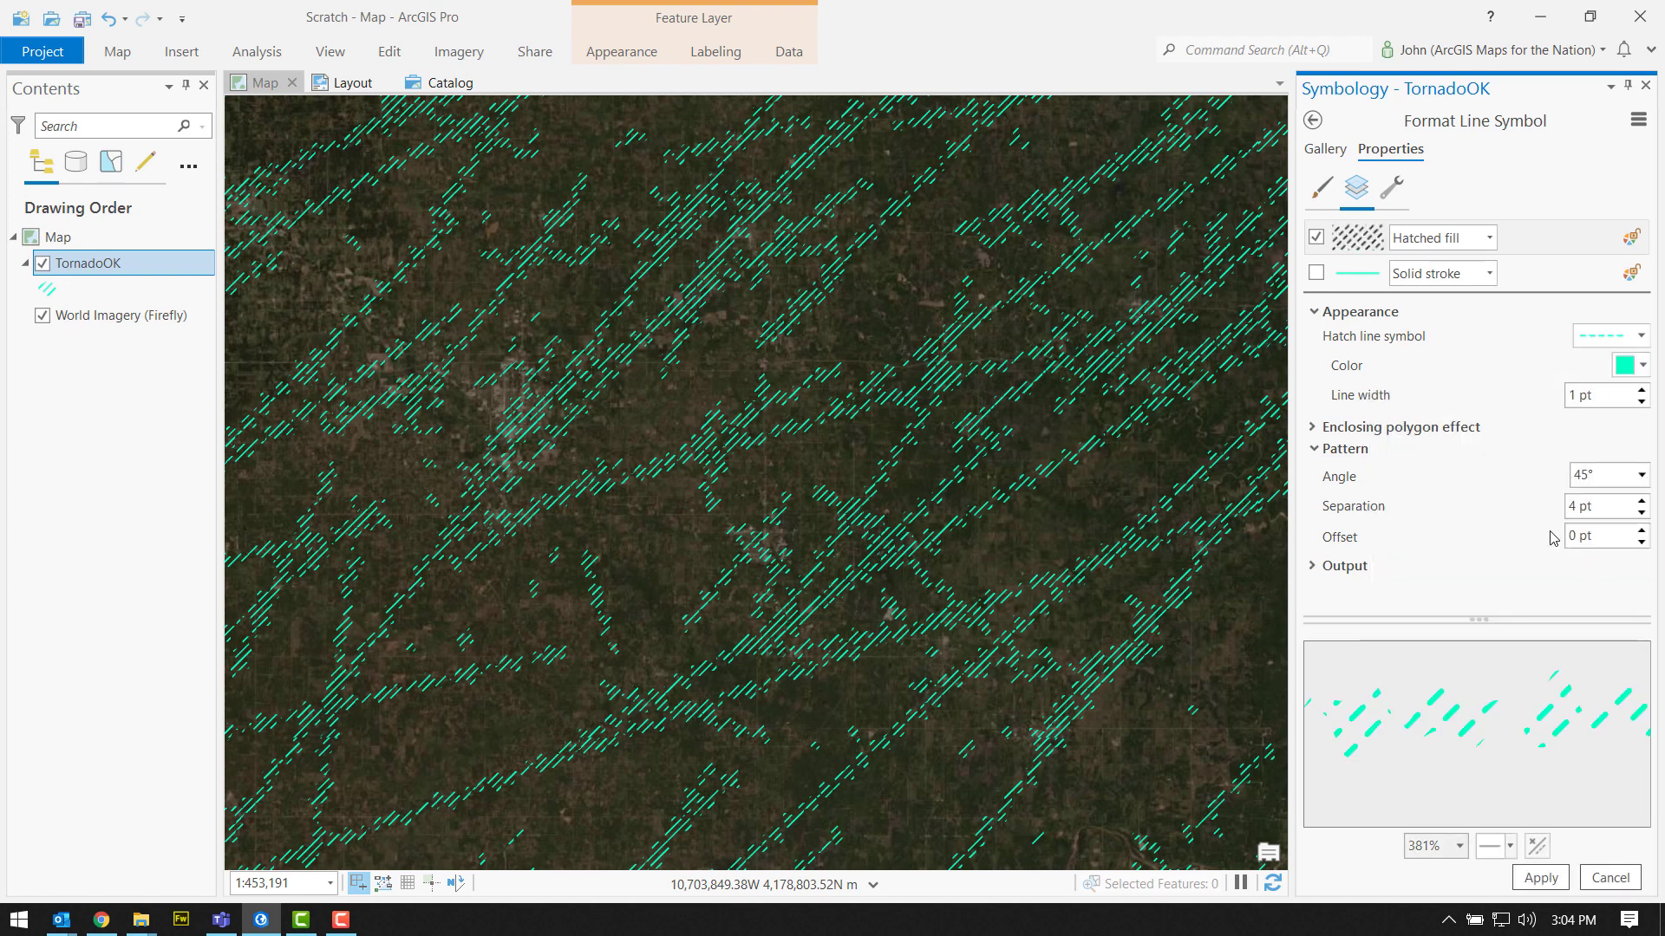
pyautogui.click(1540, 878)
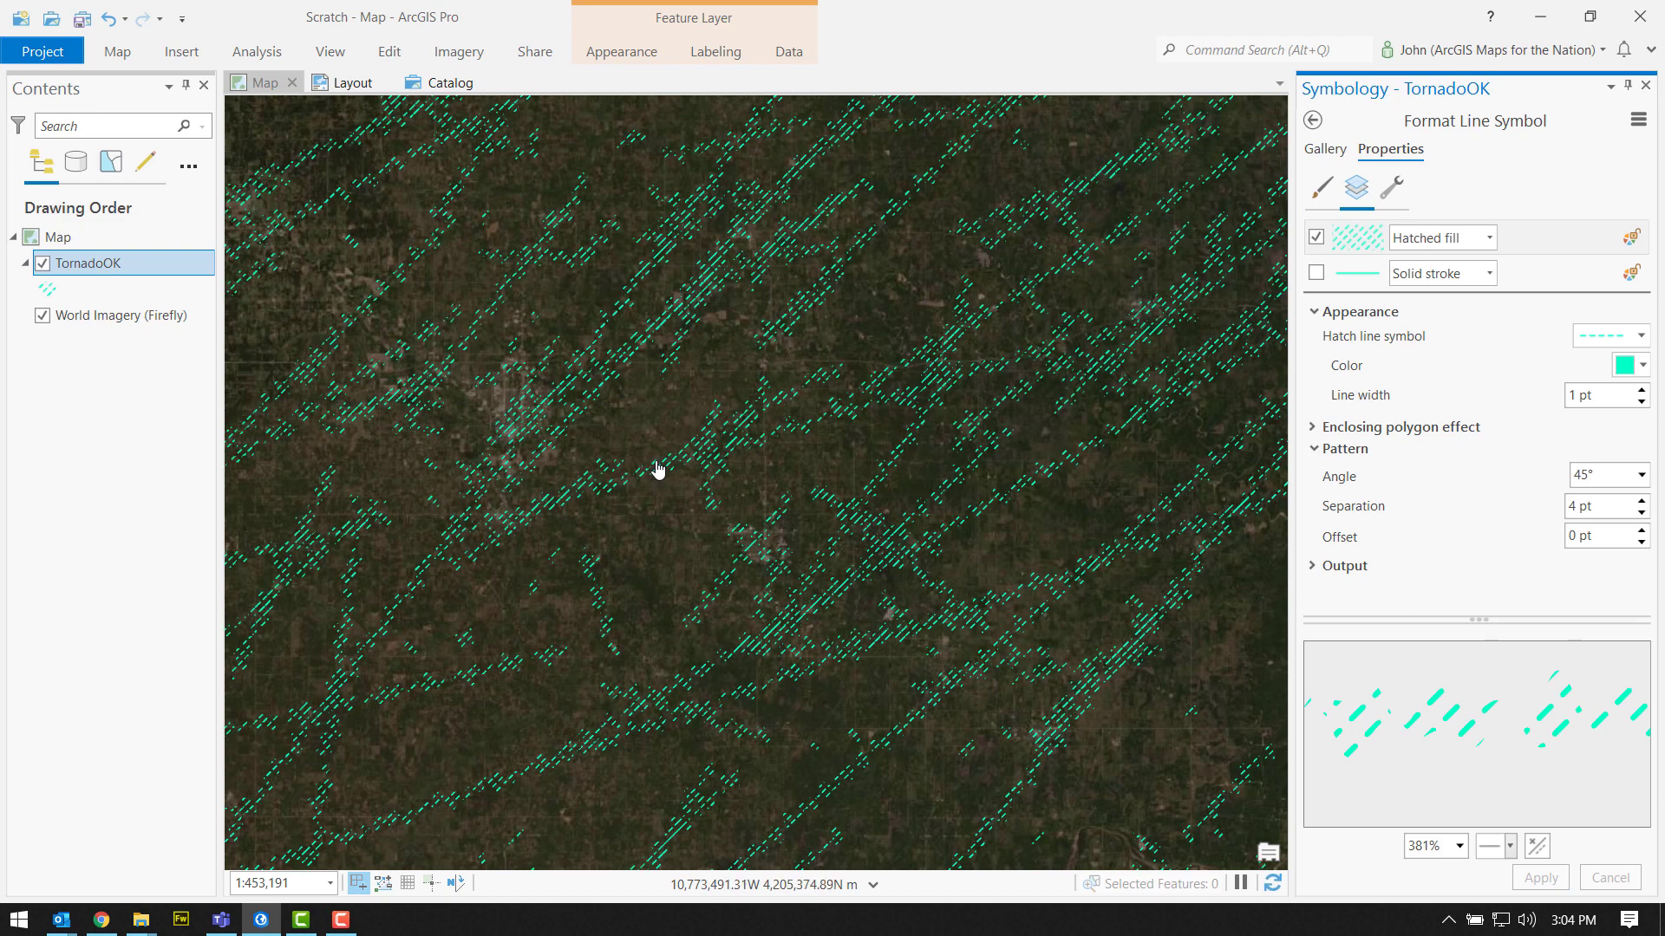
# Examine how the dashed hatch pattern draws along the tornado tracks at several map scales
pyautogui.moveTo(978, 565); pyautogui.dragTo(1074, 634)
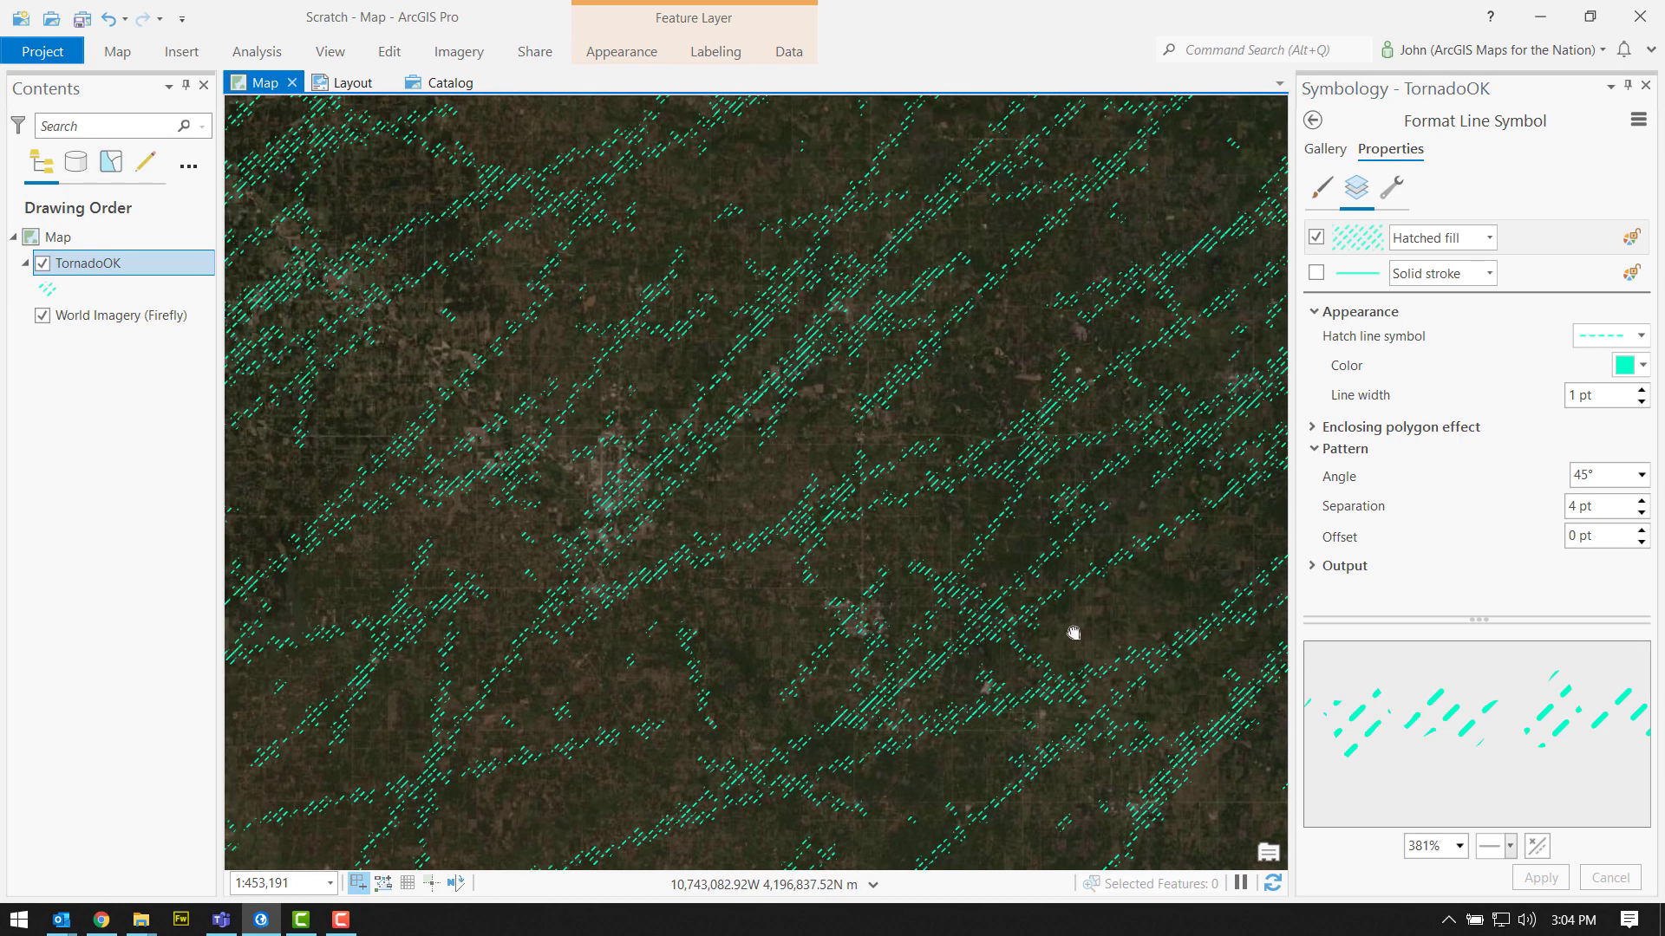
pyautogui.moveTo(462, 503); pyautogui.dragTo(765, 546)
pyautogui.moveTo(498, 509); pyautogui.dragTo(788, 502)
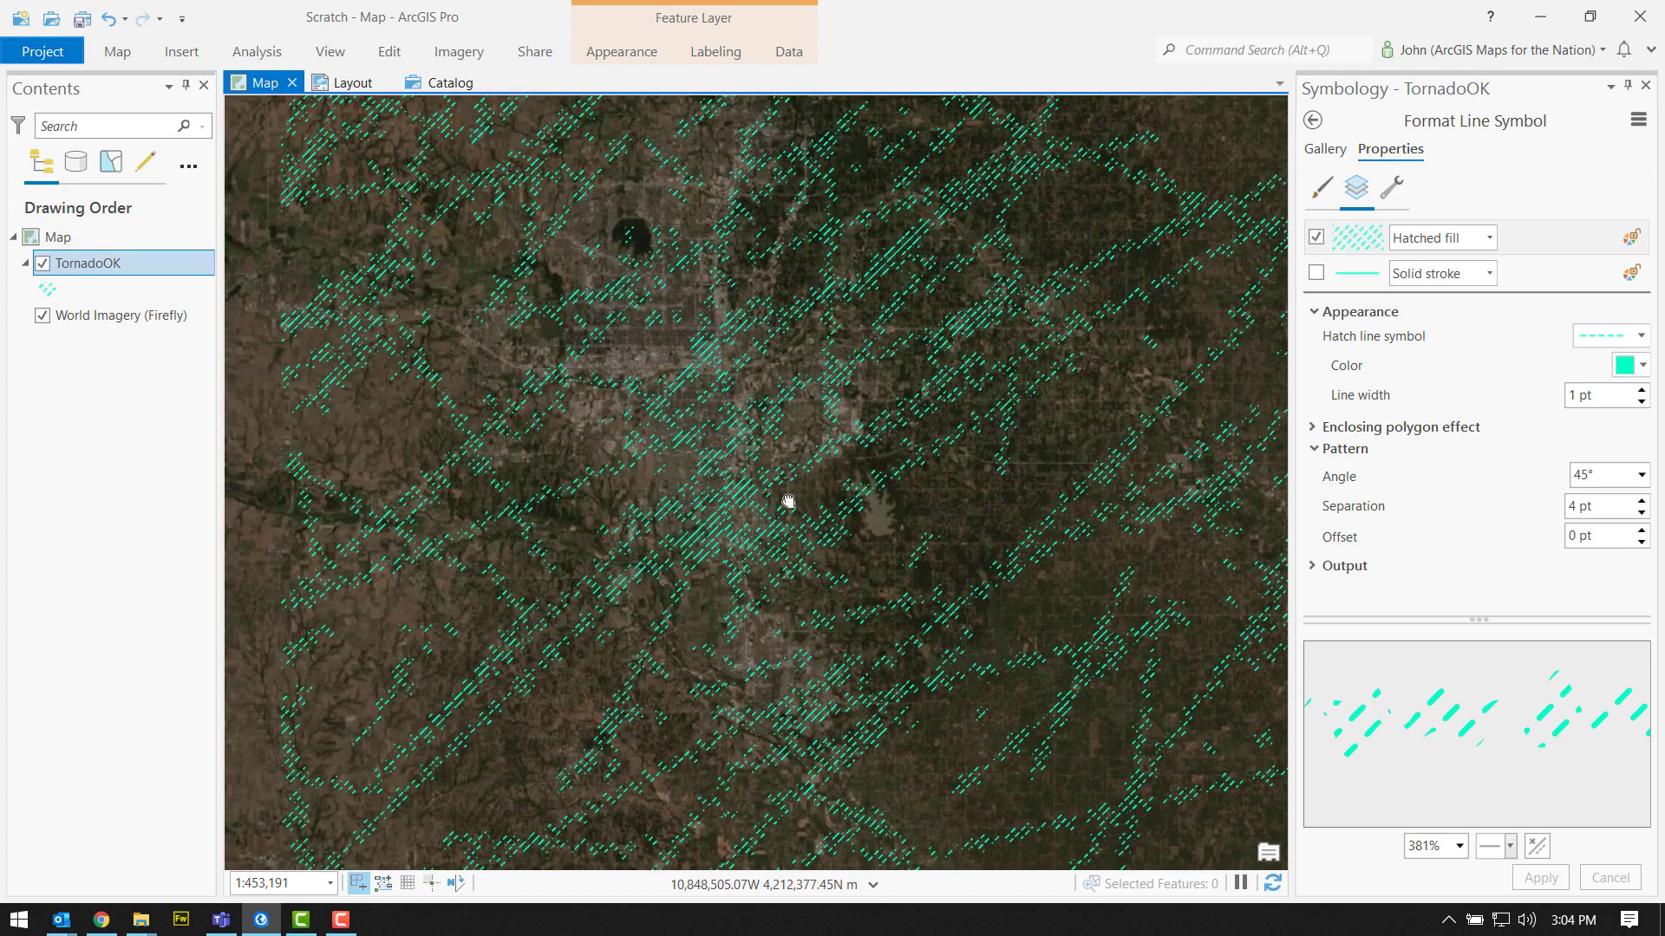
pyautogui.scroll(-2, 815, 486)
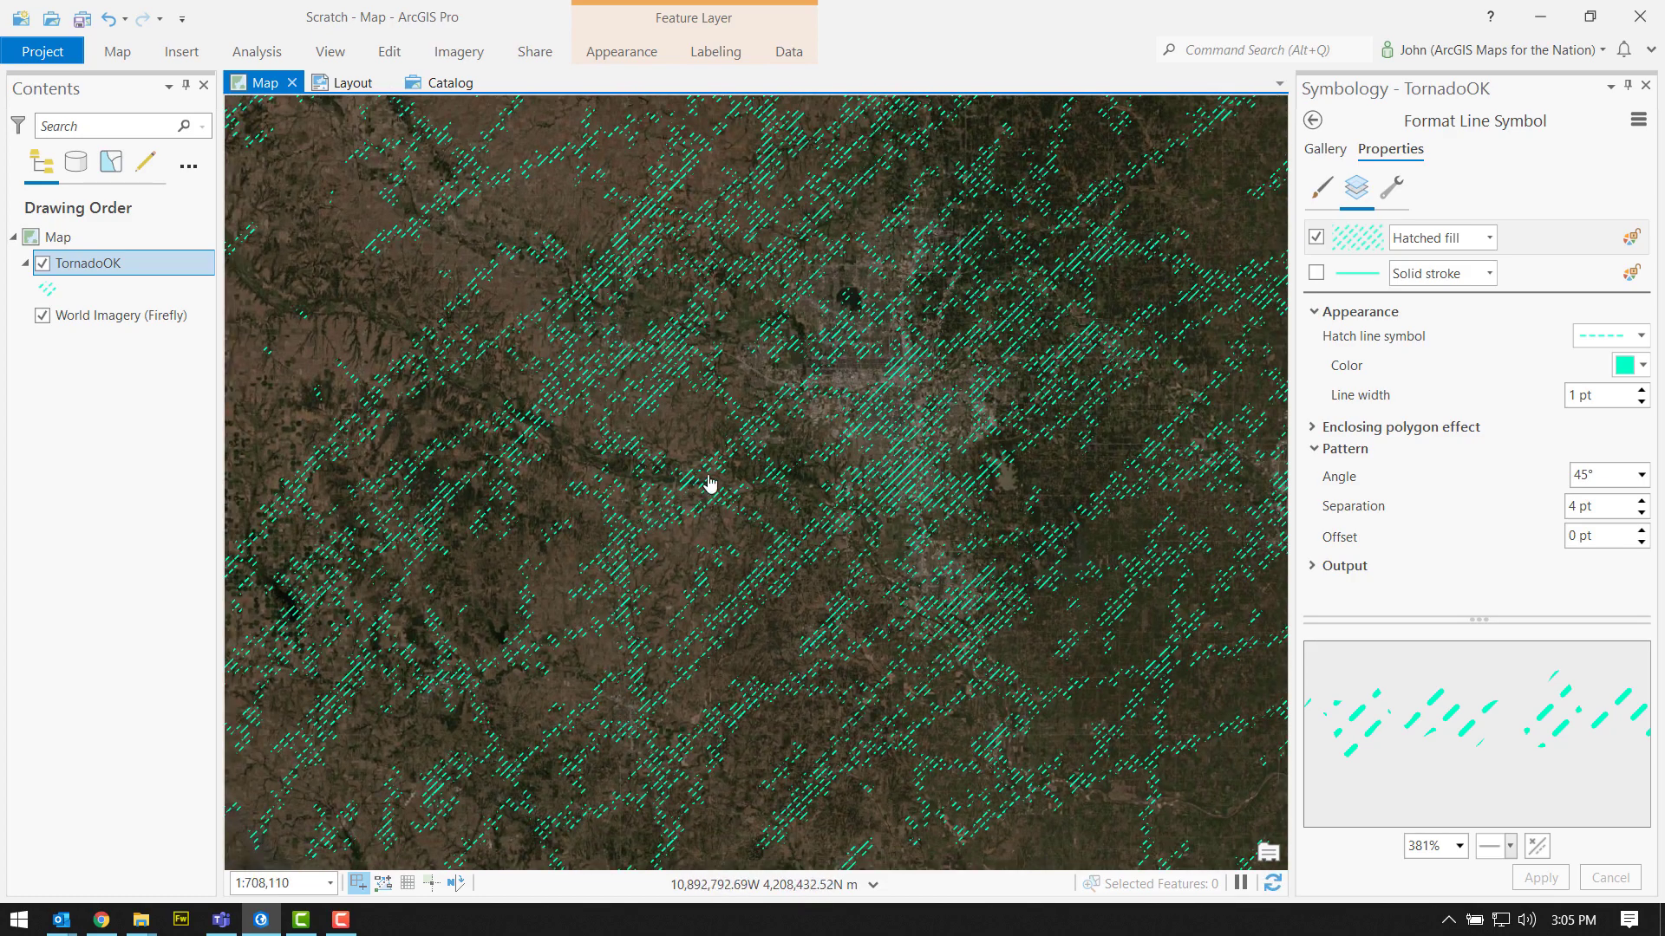
pyautogui.scroll(6, 706, 476)
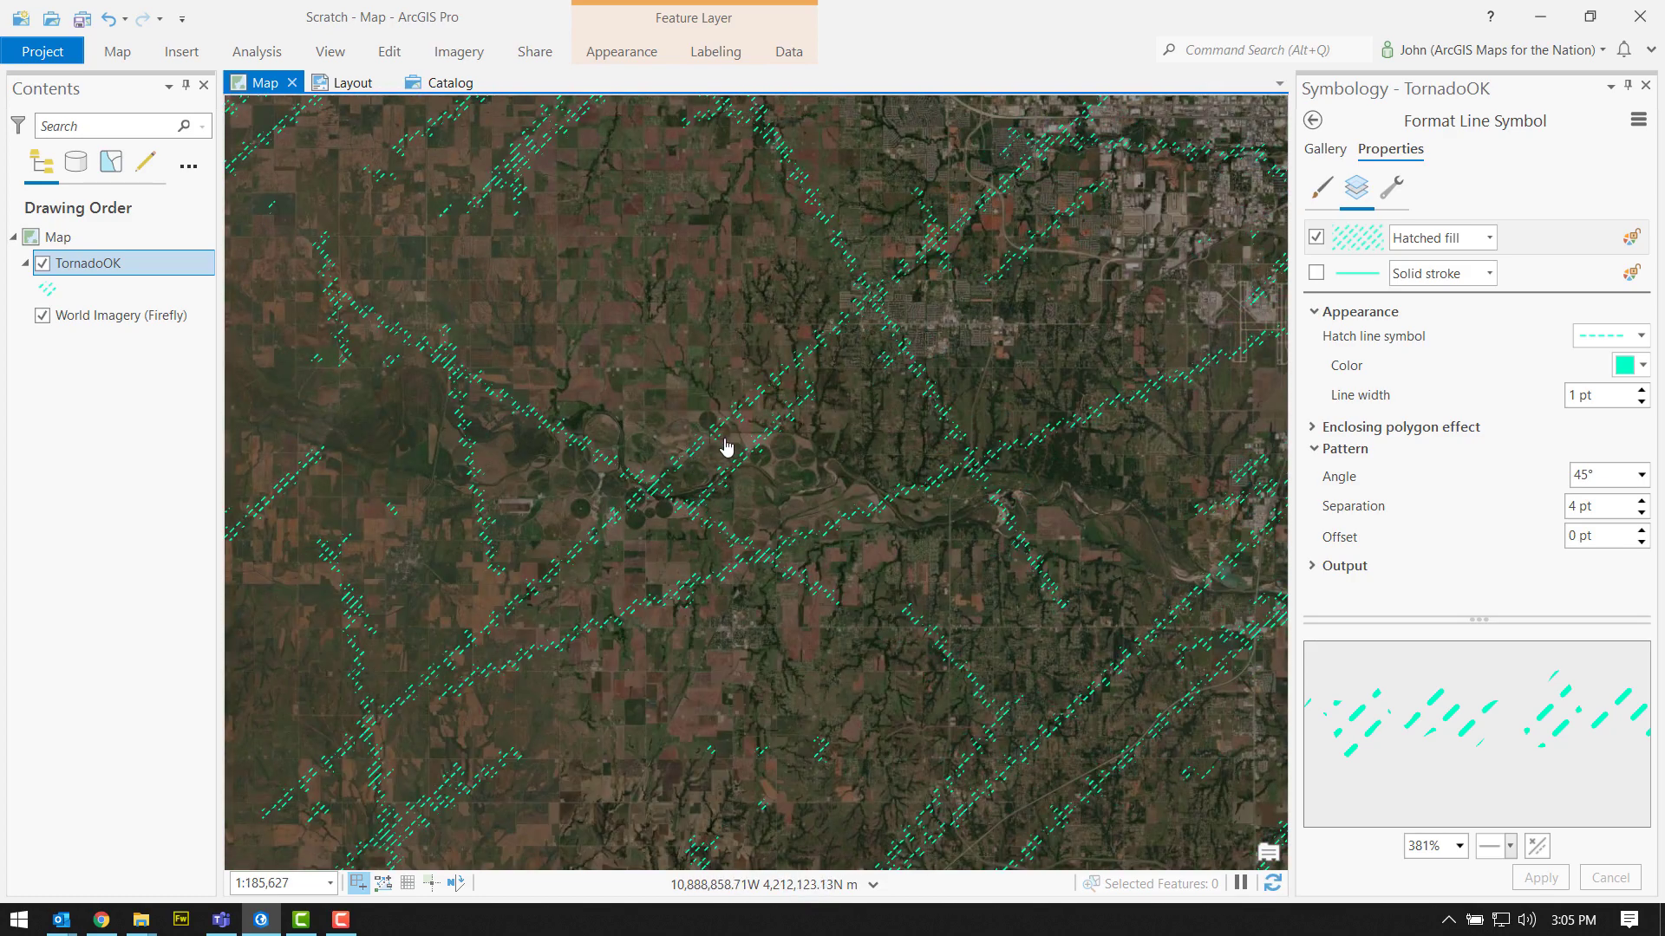
pyautogui.moveTo(903, 440); pyautogui.dragTo(909, 448)
pyautogui.scroll(-5, 909, 448)
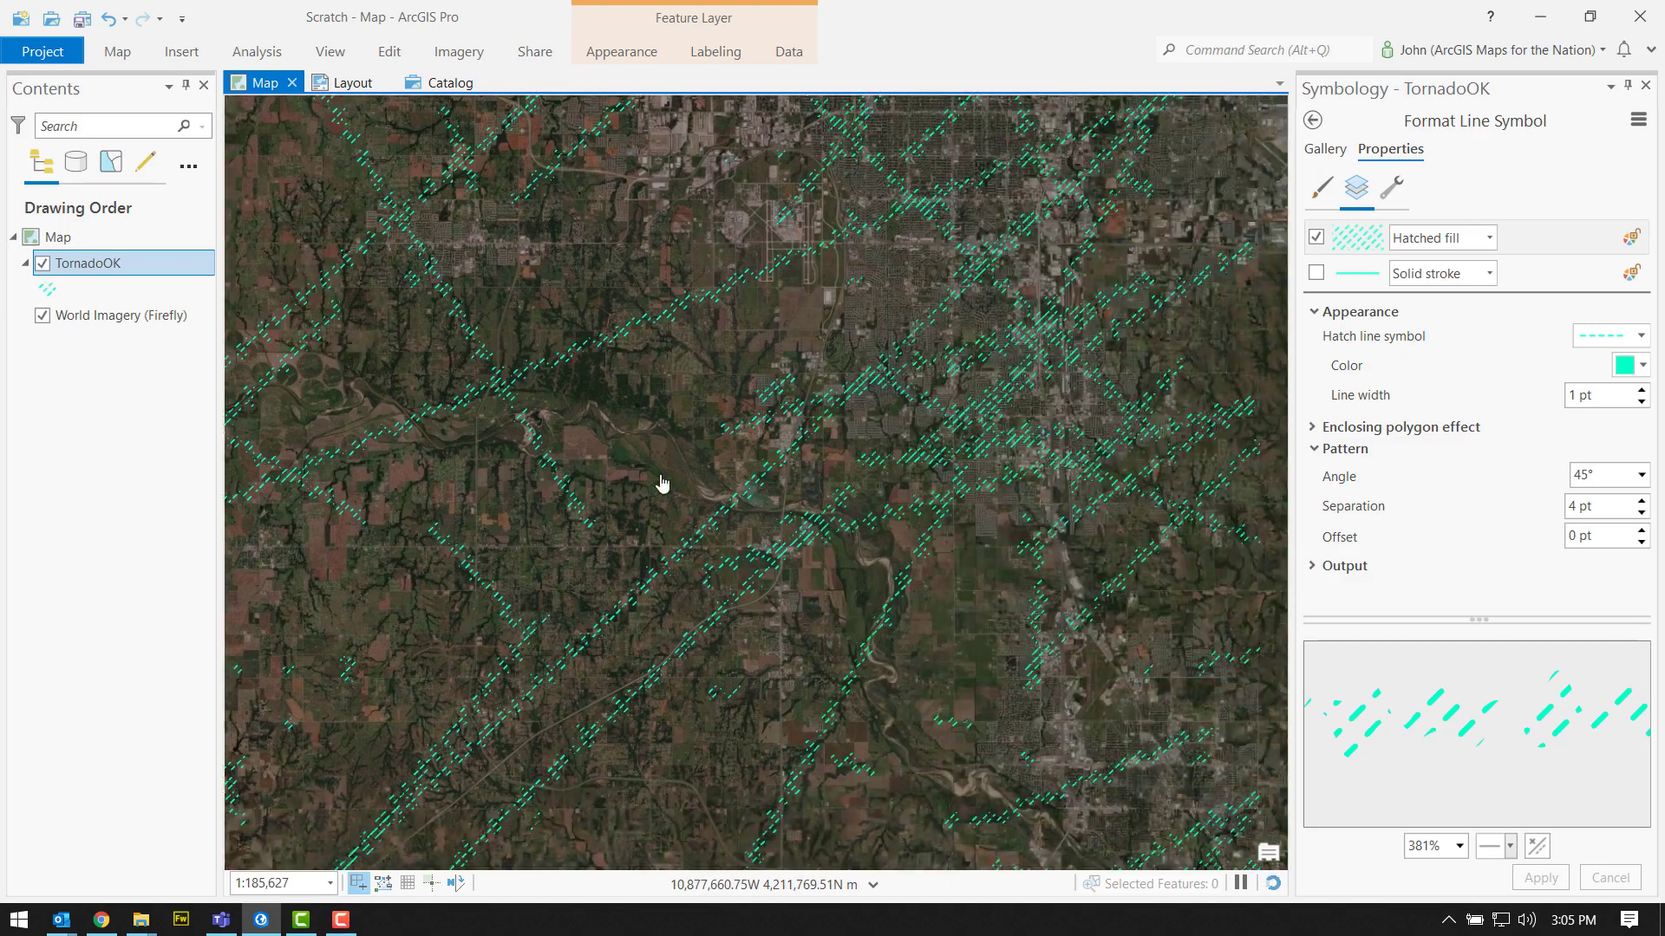
pyautogui.scroll(-7, 902, 620)
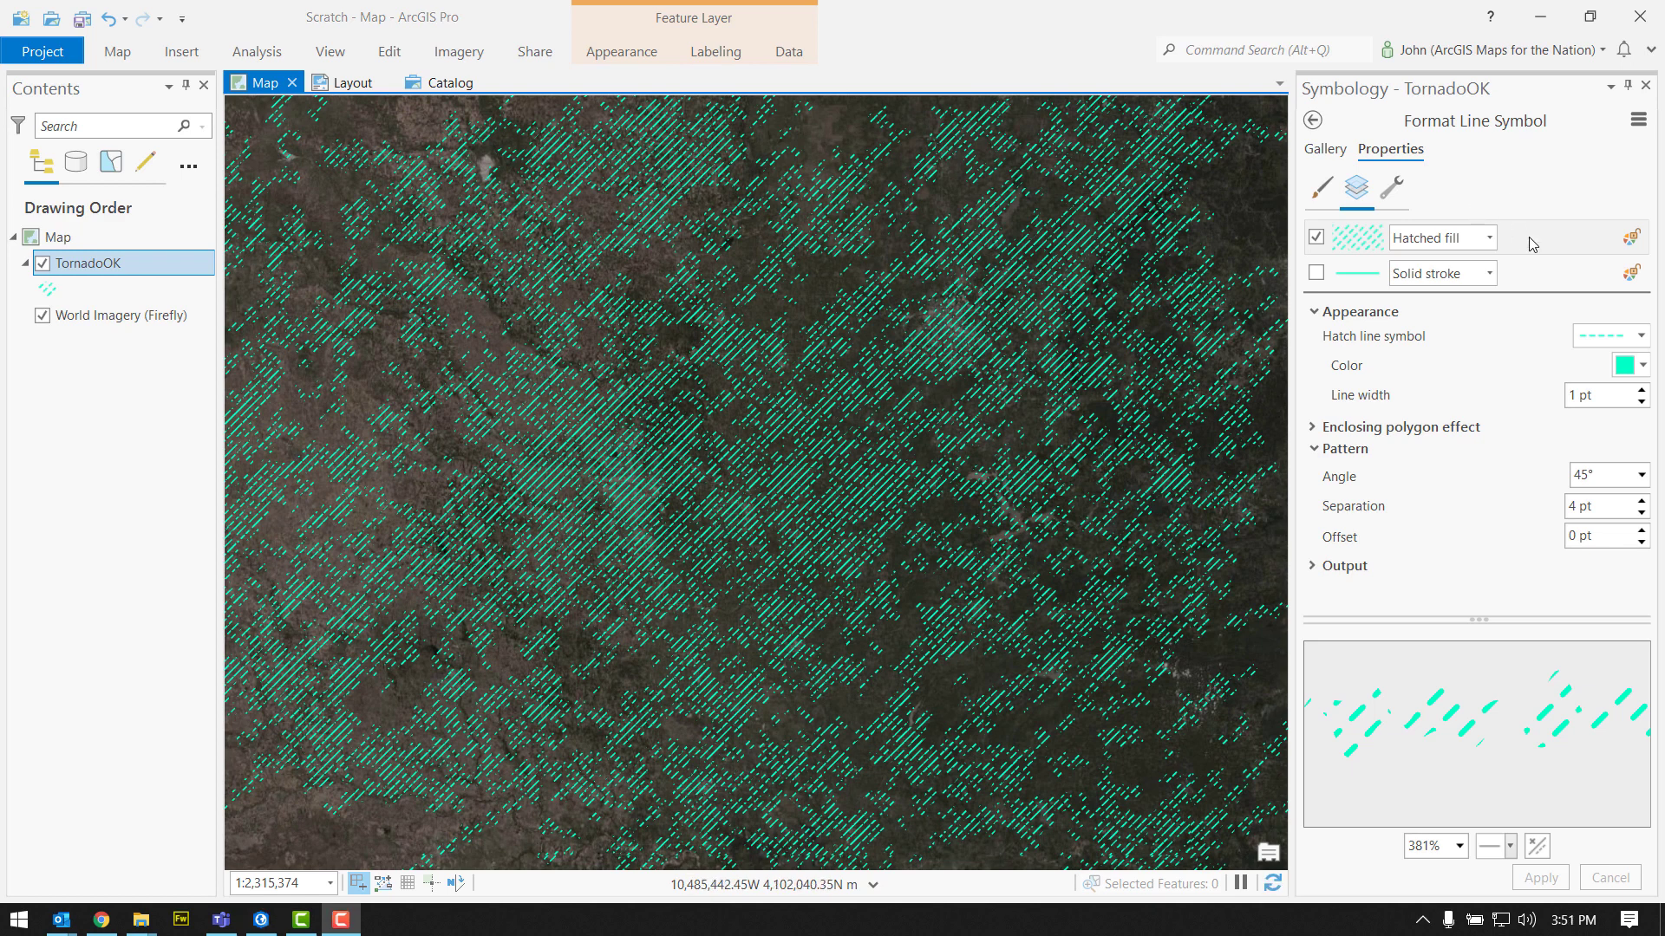
# Duplicate the hatched fill symbol layer, set the lower copy's hatch angle to -45° and apply the cross-hatch
pyautogui.click(1390, 188)
pyautogui.click(1424, 399)
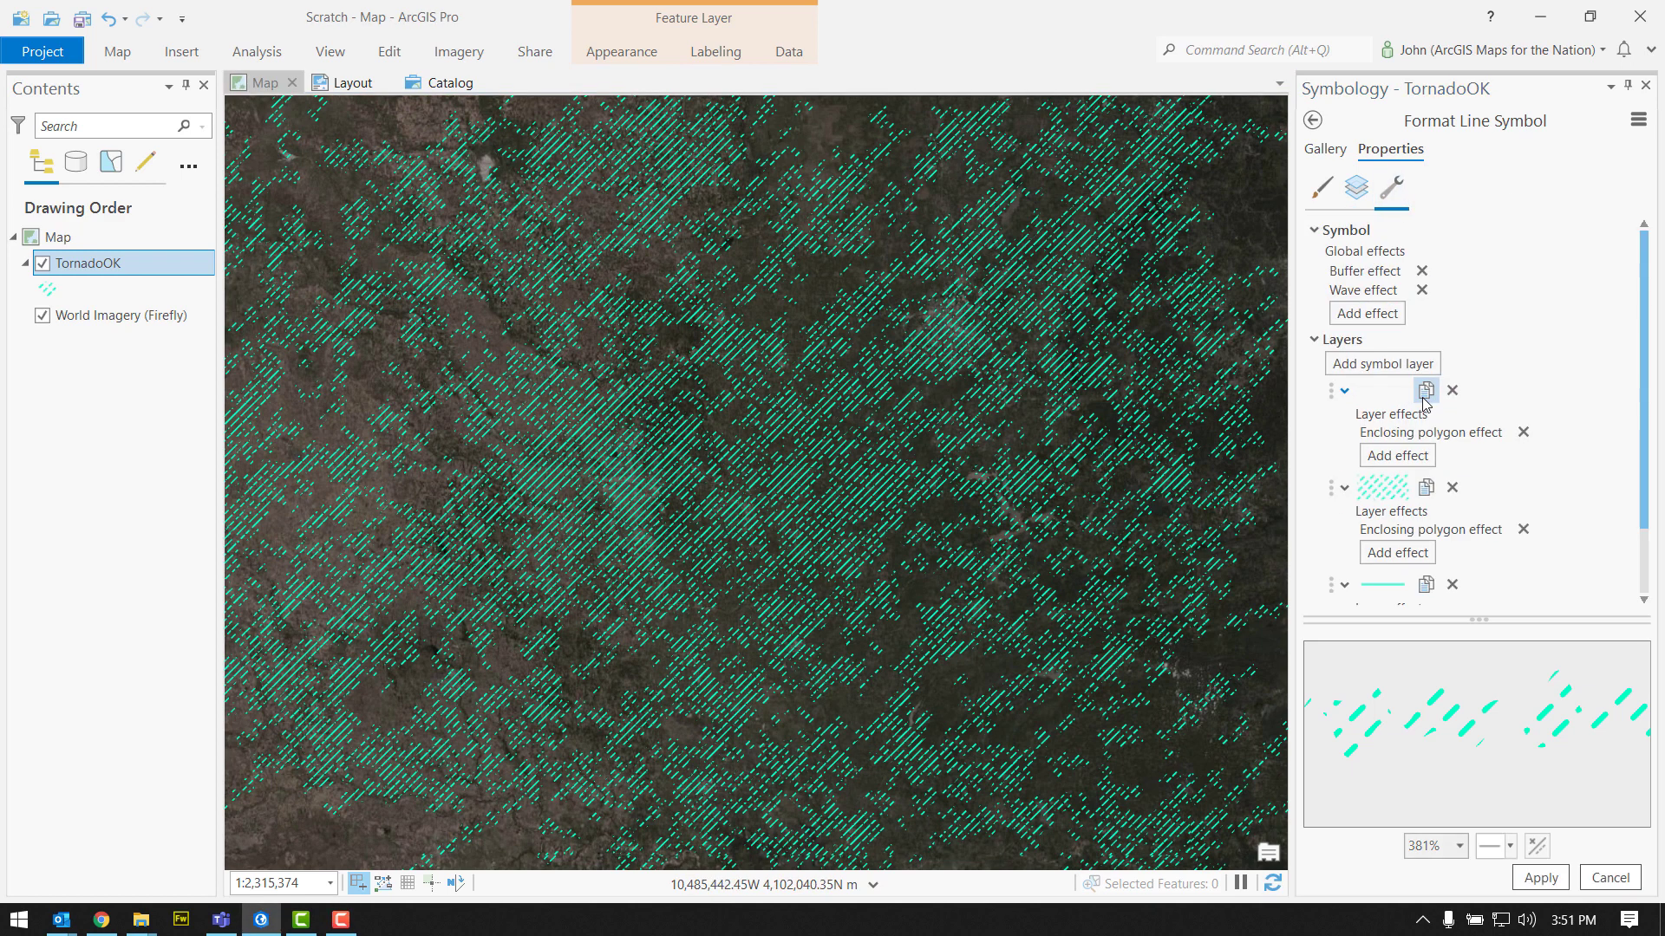
pyautogui.click(1355, 187)
pyautogui.click(1537, 284)
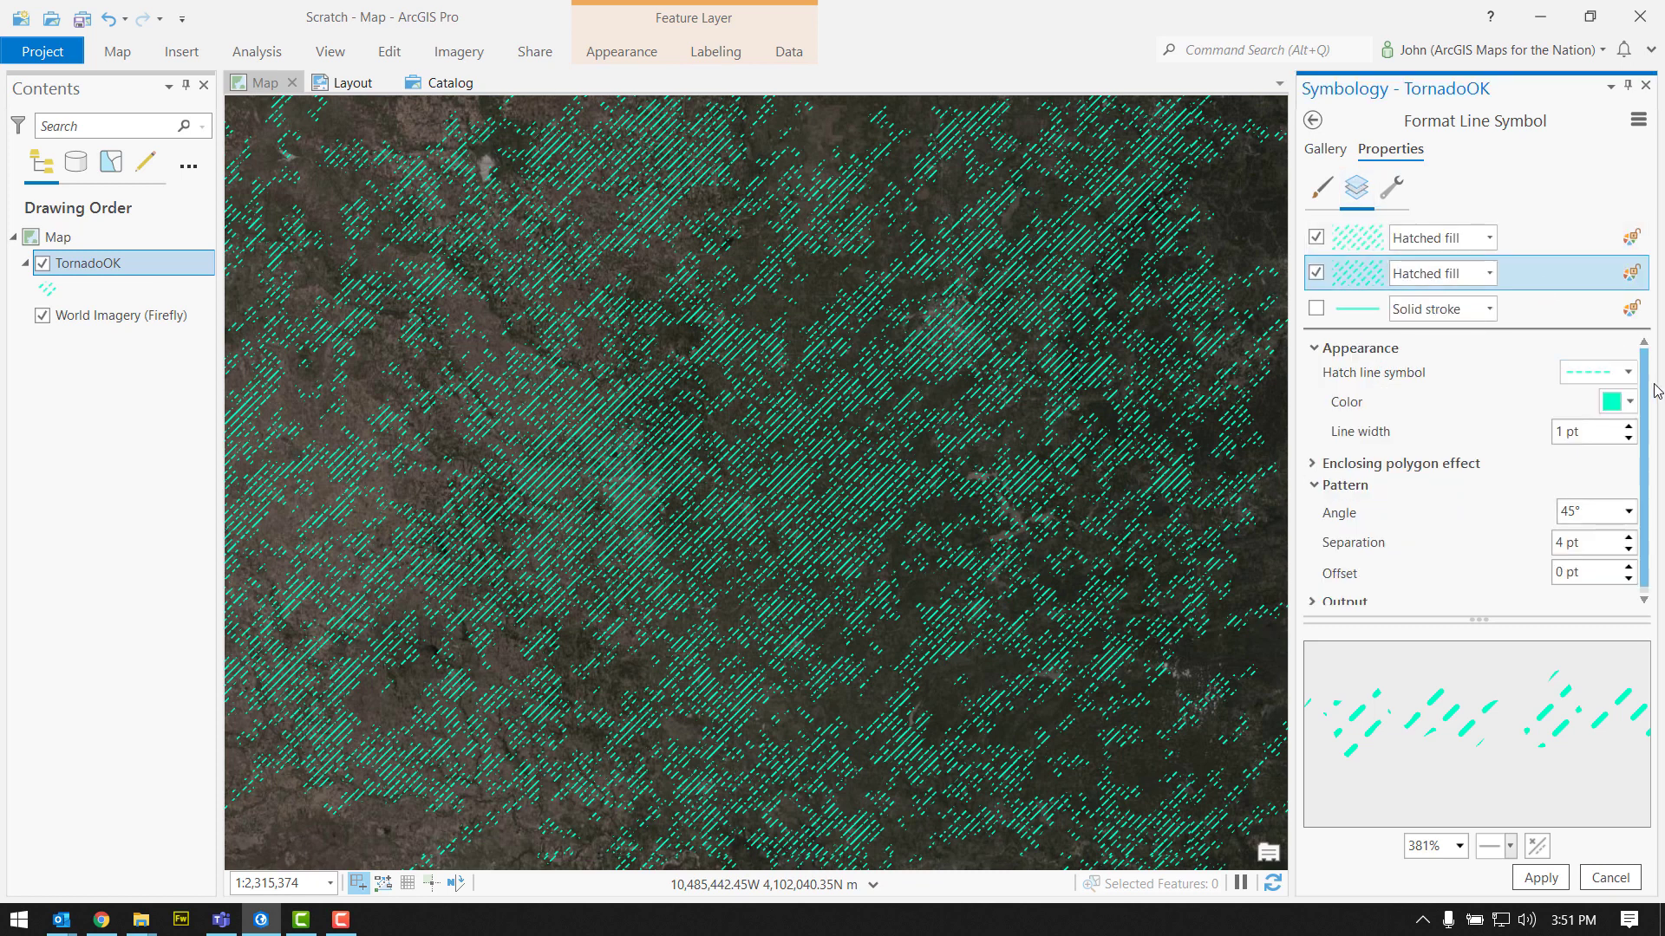
pyautogui.scroll(-1, 1648, 392)
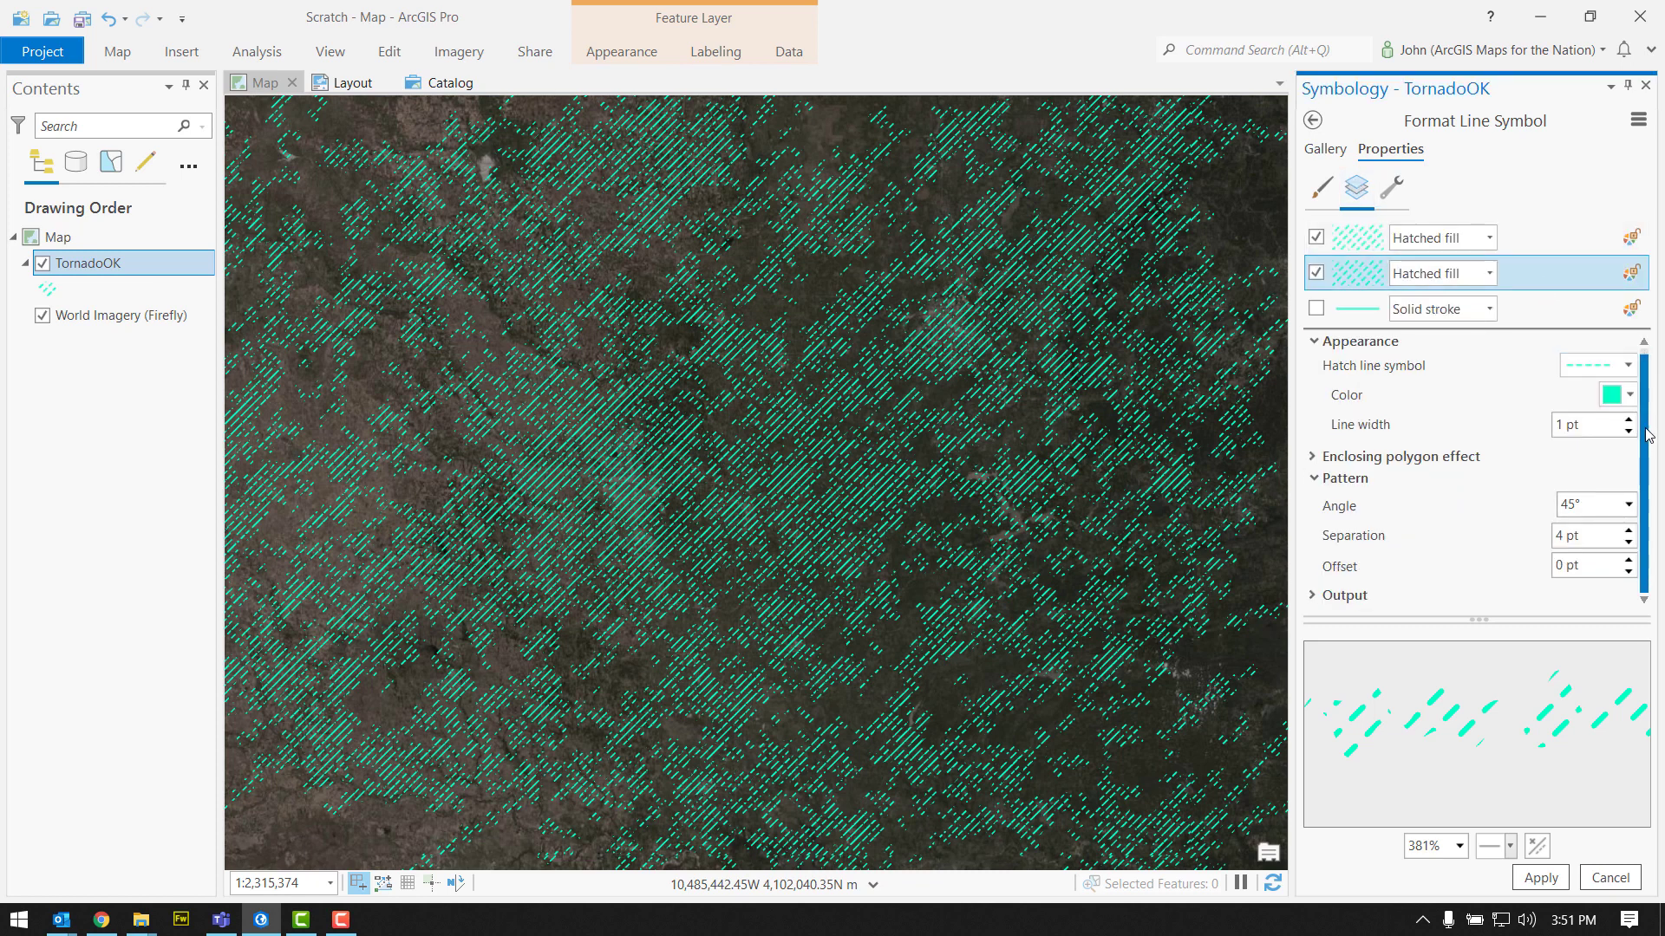
pyautogui.click(1563, 504)
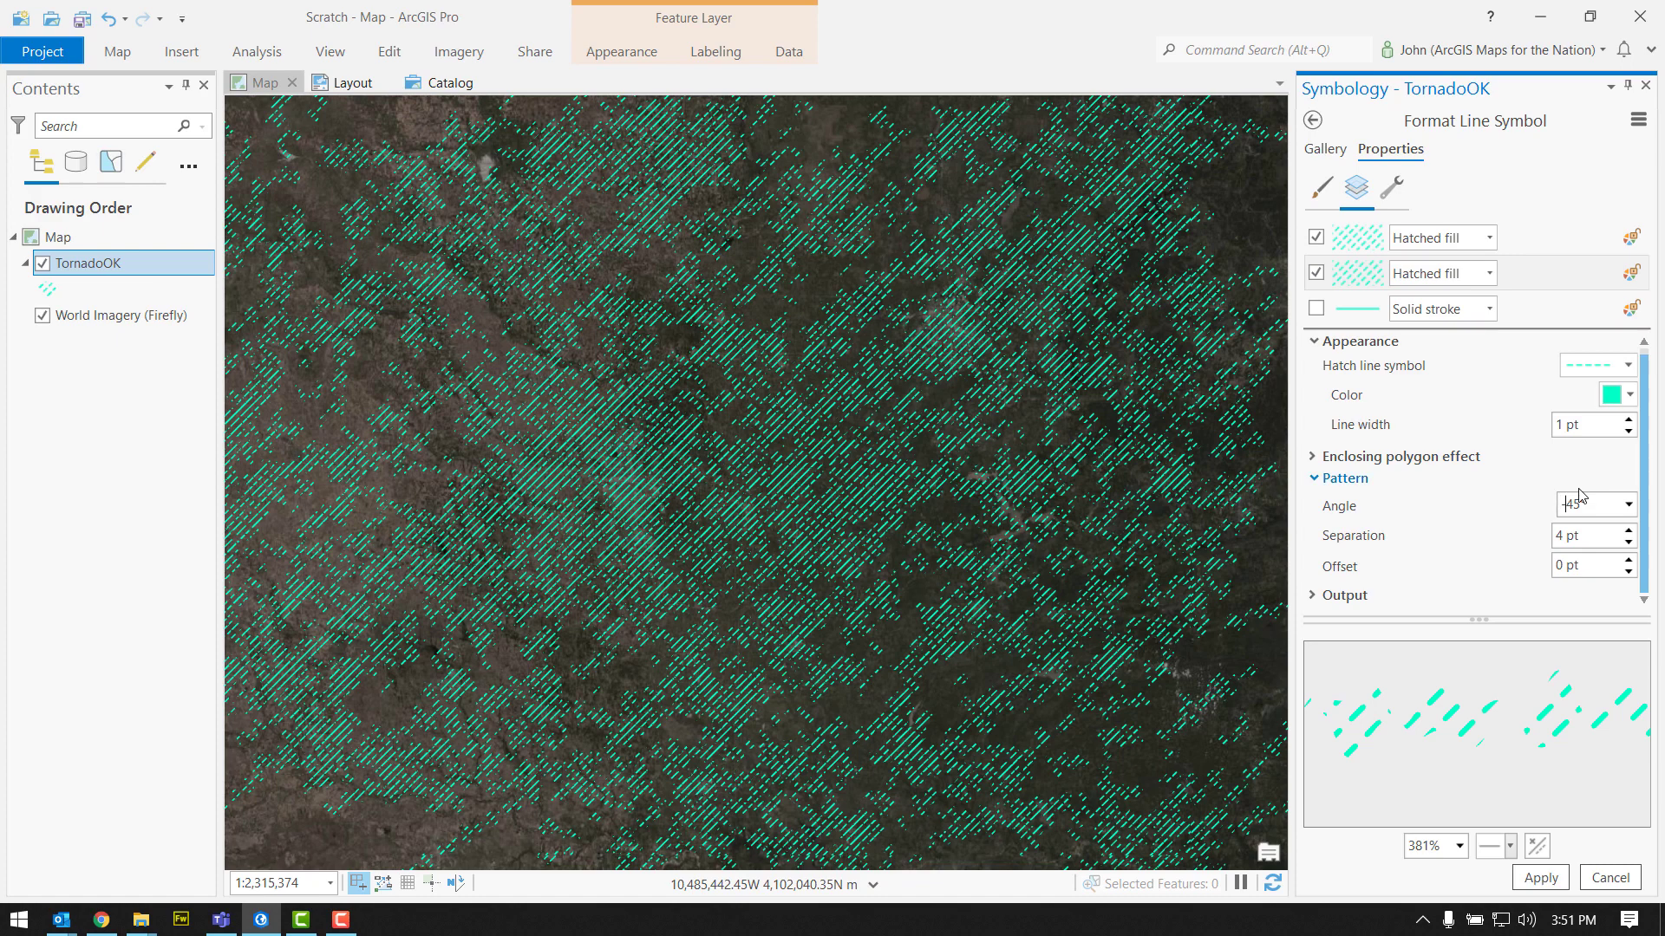
pyautogui.press('Tab')
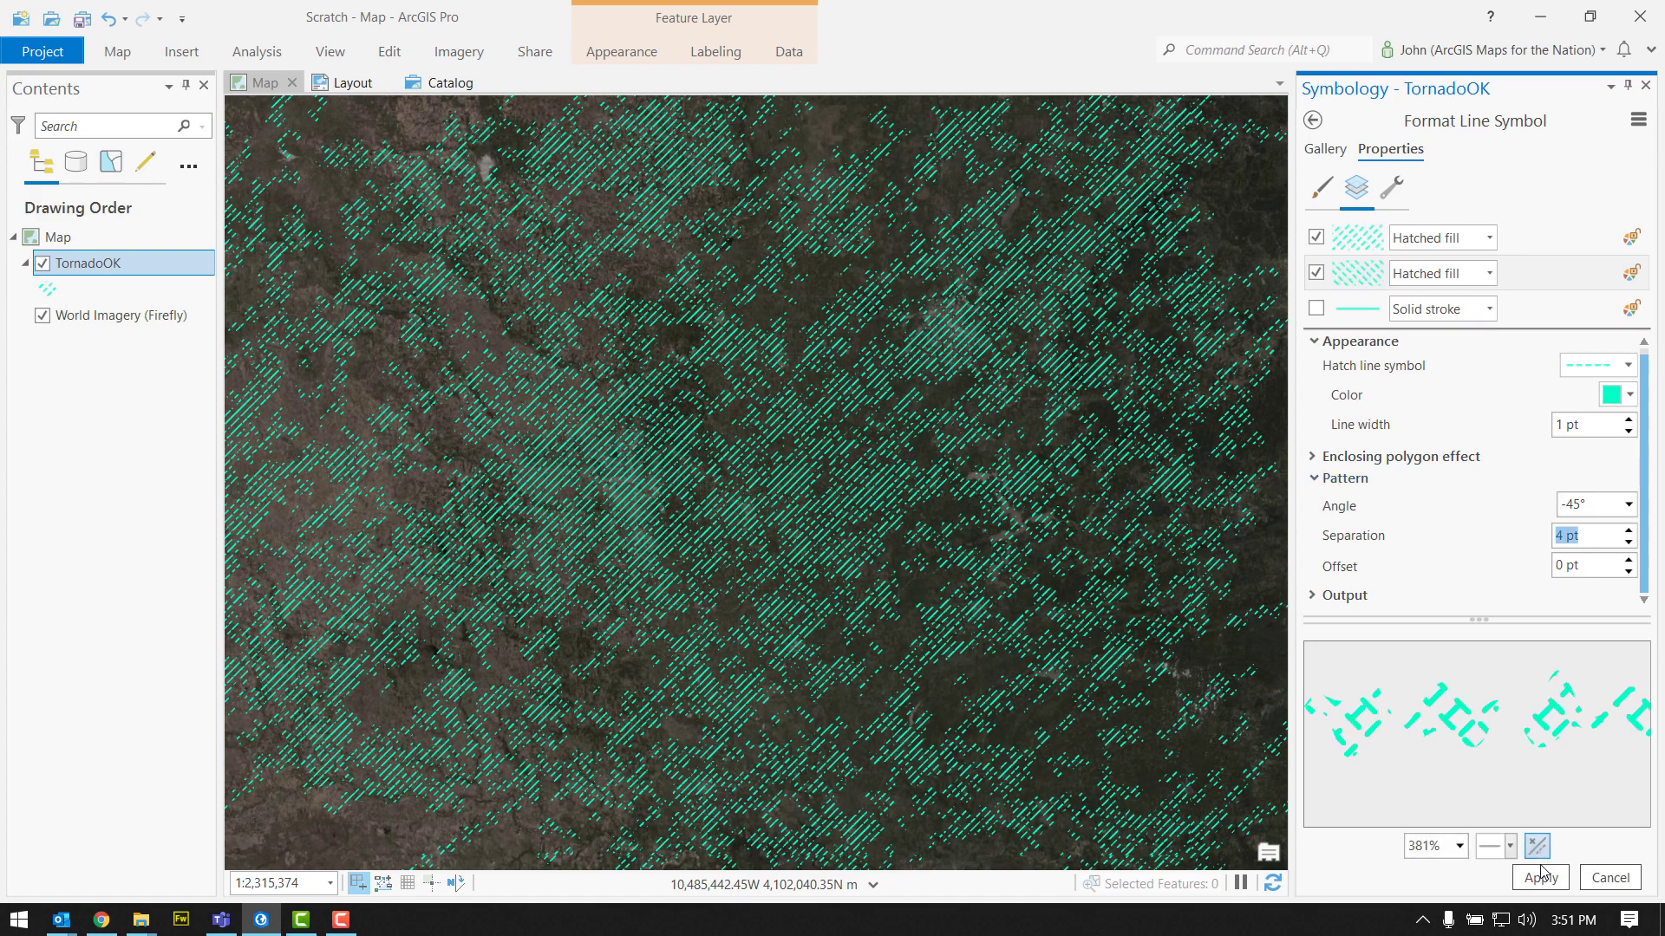
pyautogui.click(1543, 879)
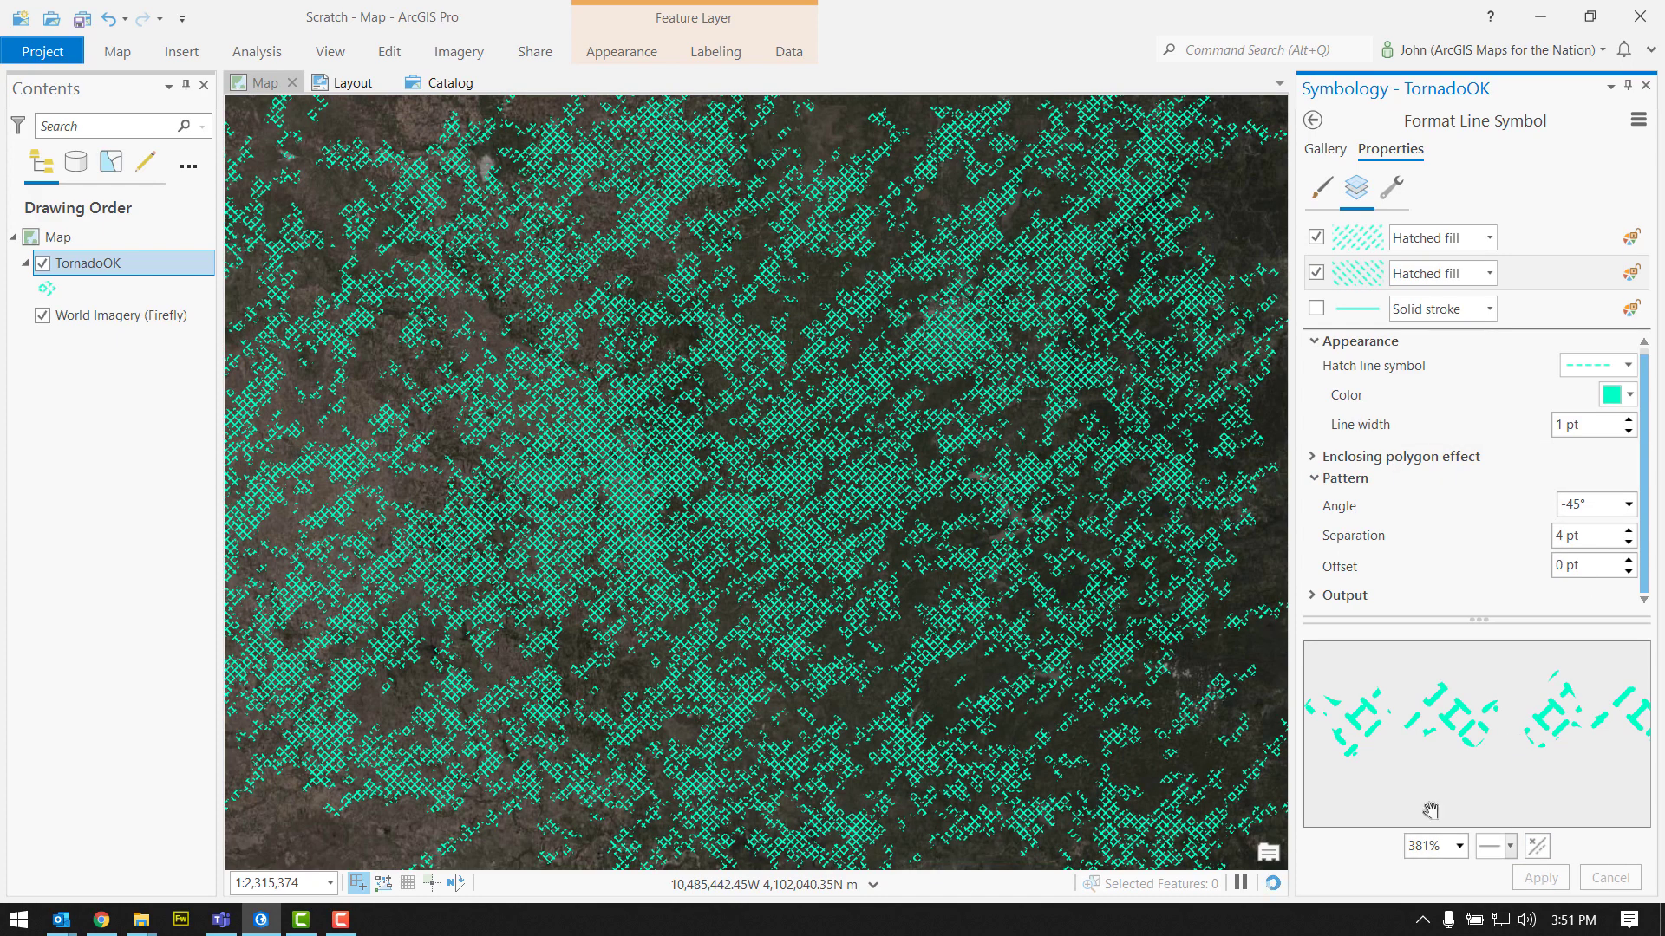
# Remove the buffer and wave effects and both hatched fills from the symbol, and turn on the plain solid stroke
pyautogui.scroll(4, 576, 487)
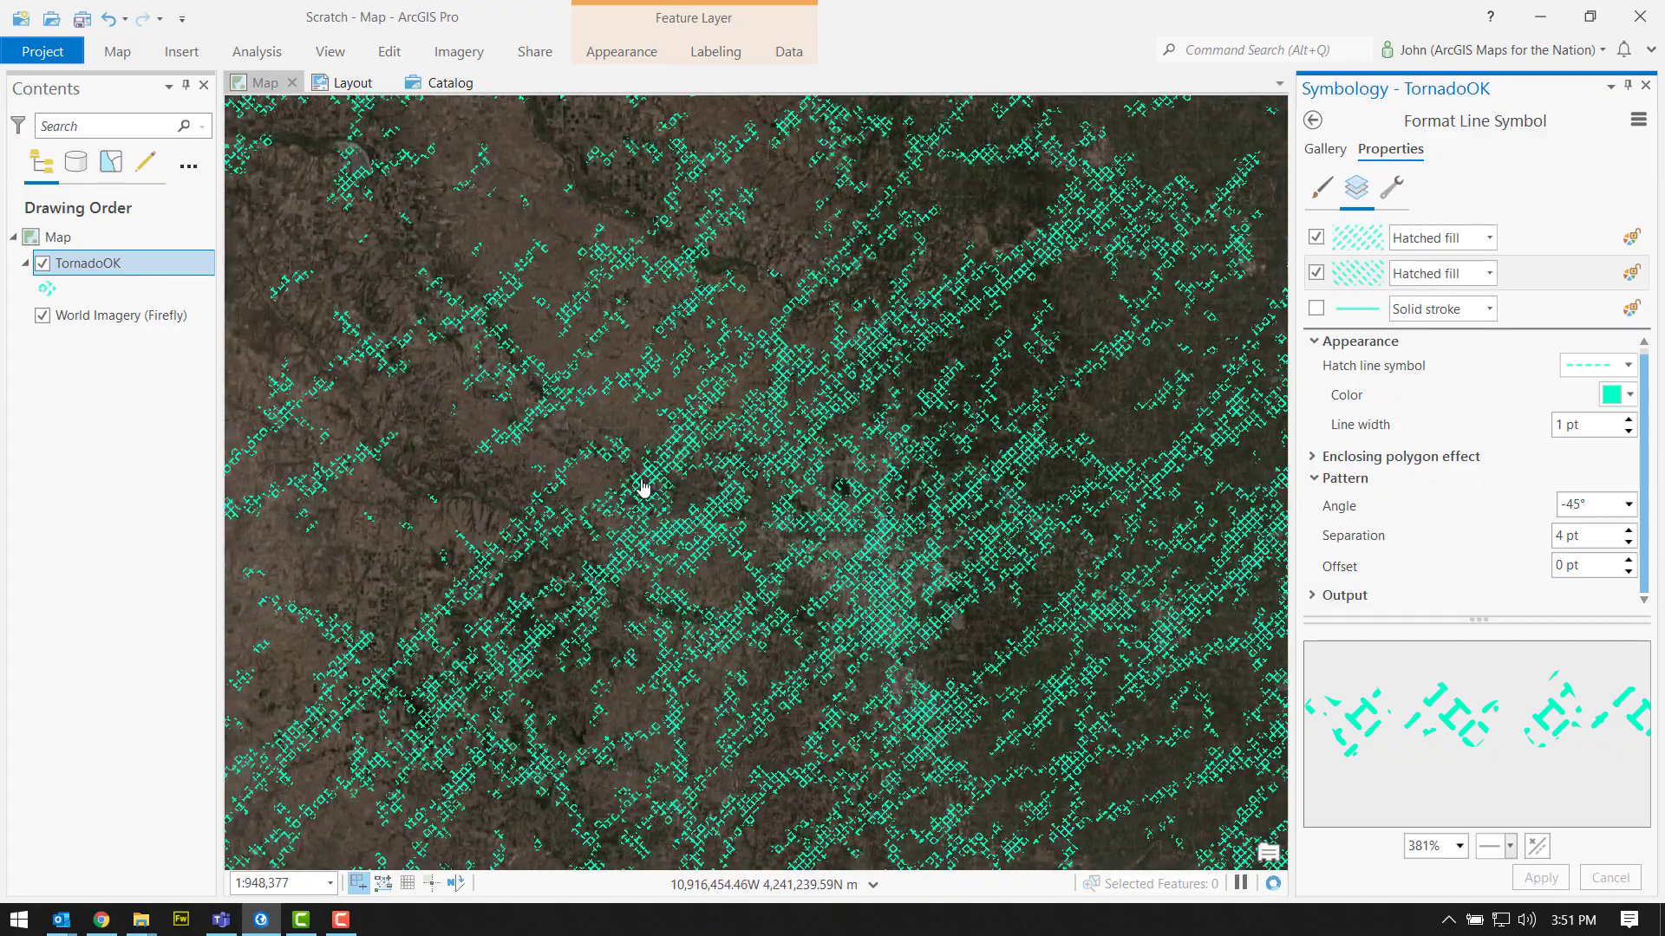
pyautogui.scroll(6, 541, 548)
pyautogui.scroll(-2, 544, 549)
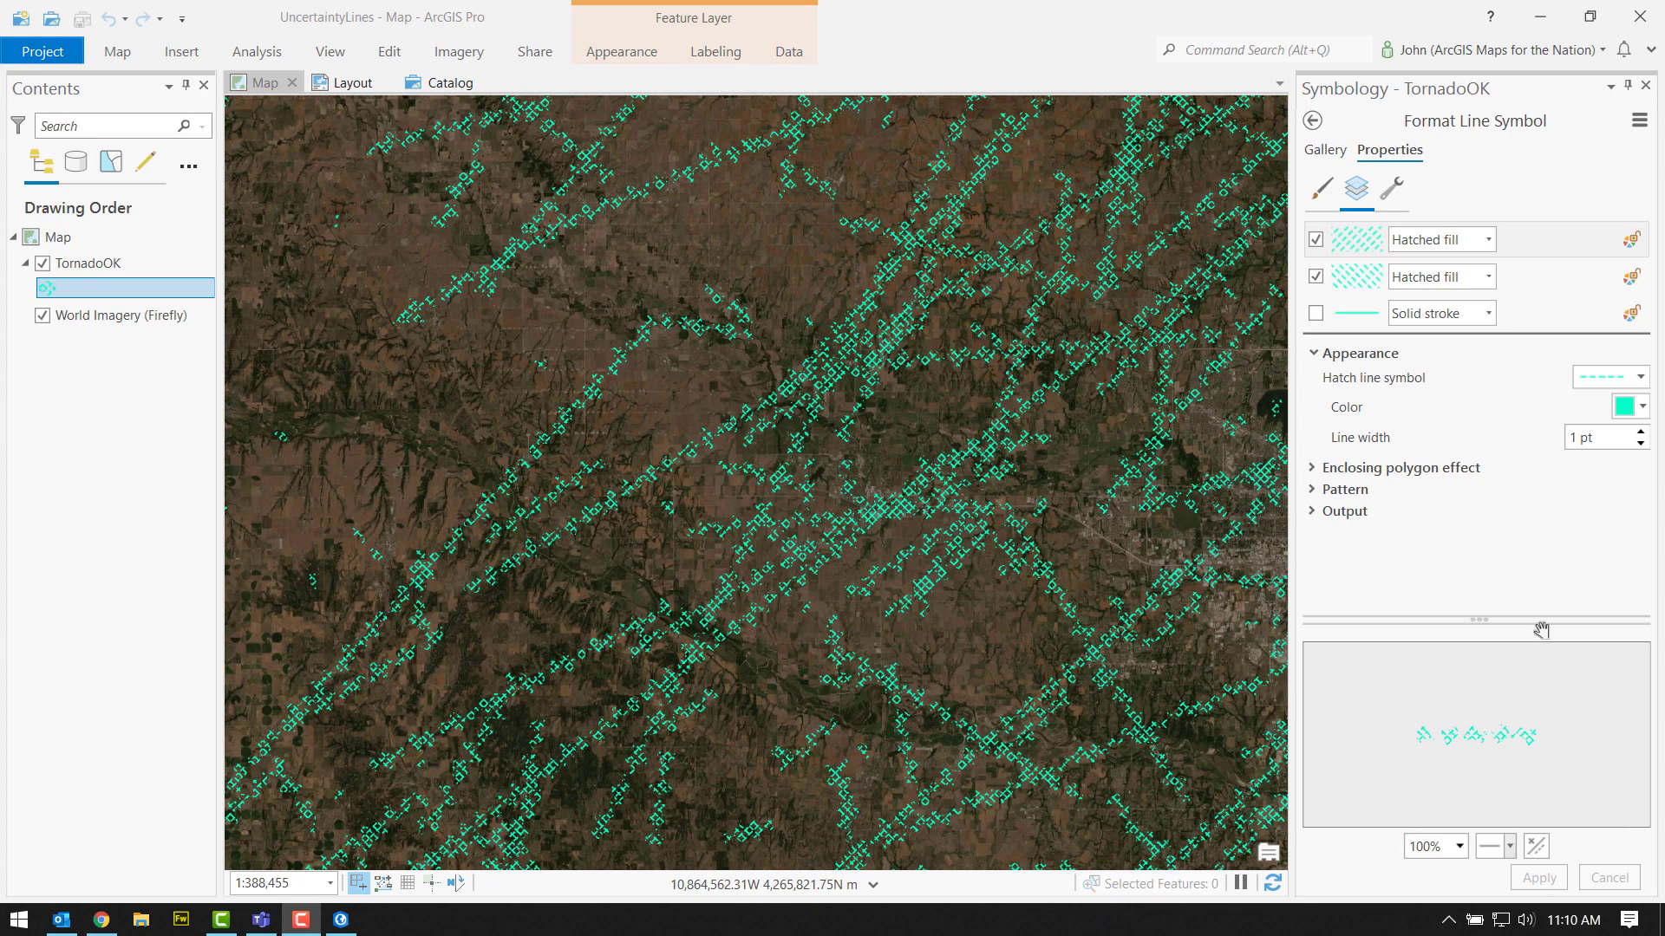
pyautogui.click(1391, 187)
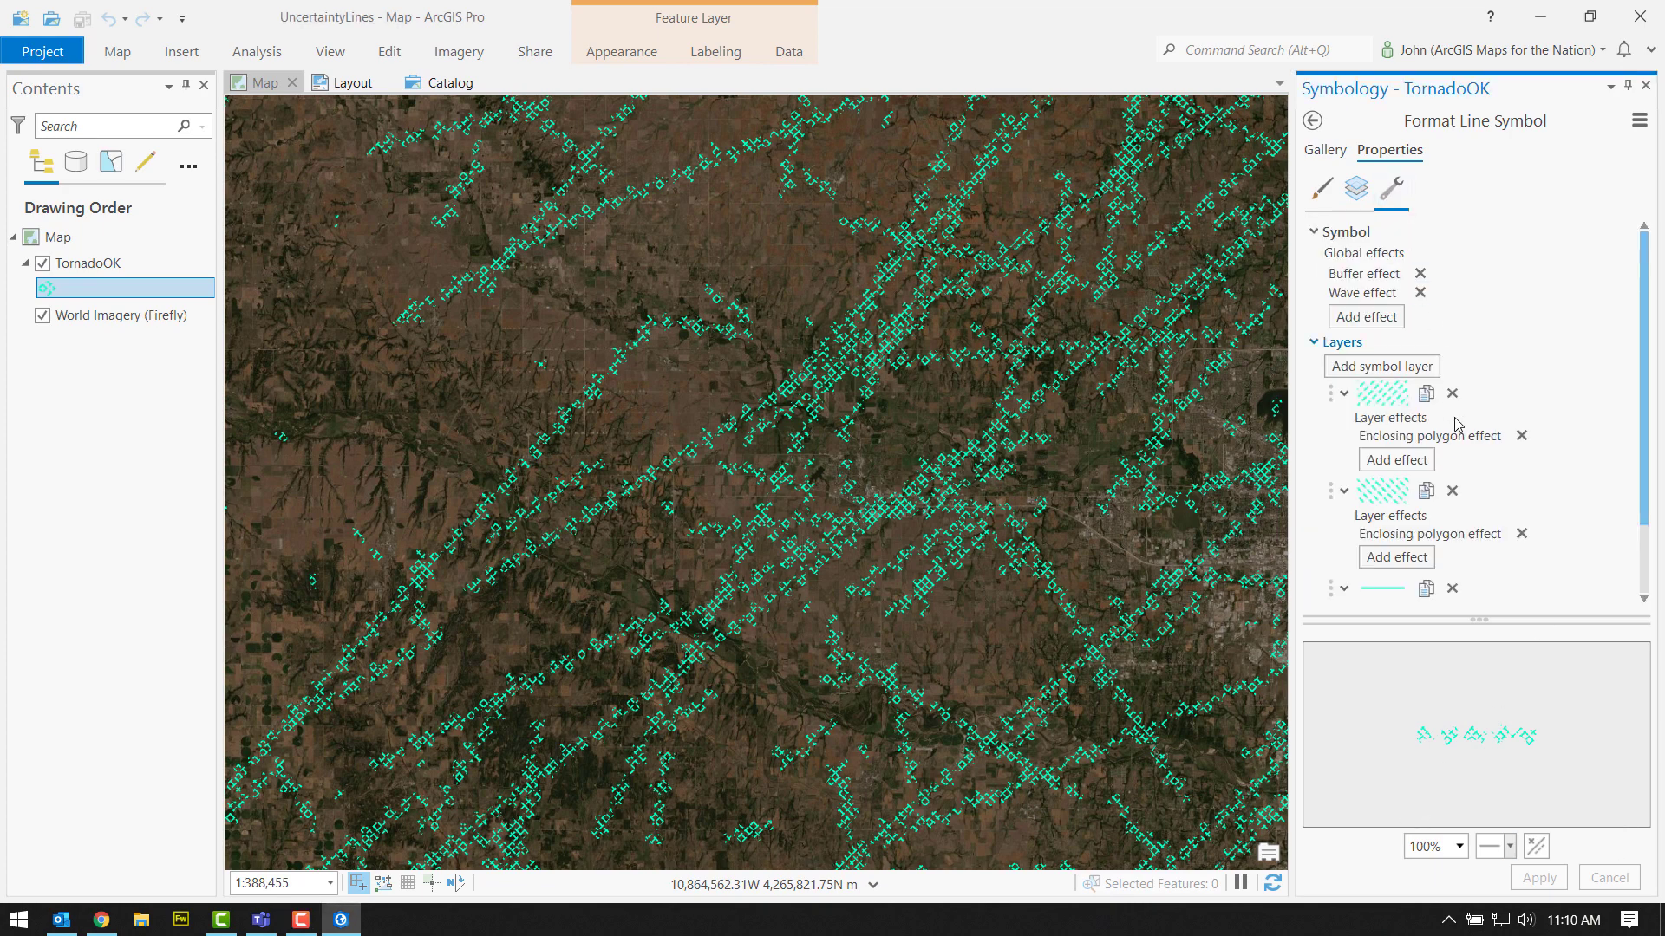
pyautogui.click(1421, 273)
pyautogui.click(1421, 273)
pyautogui.click(1453, 355)
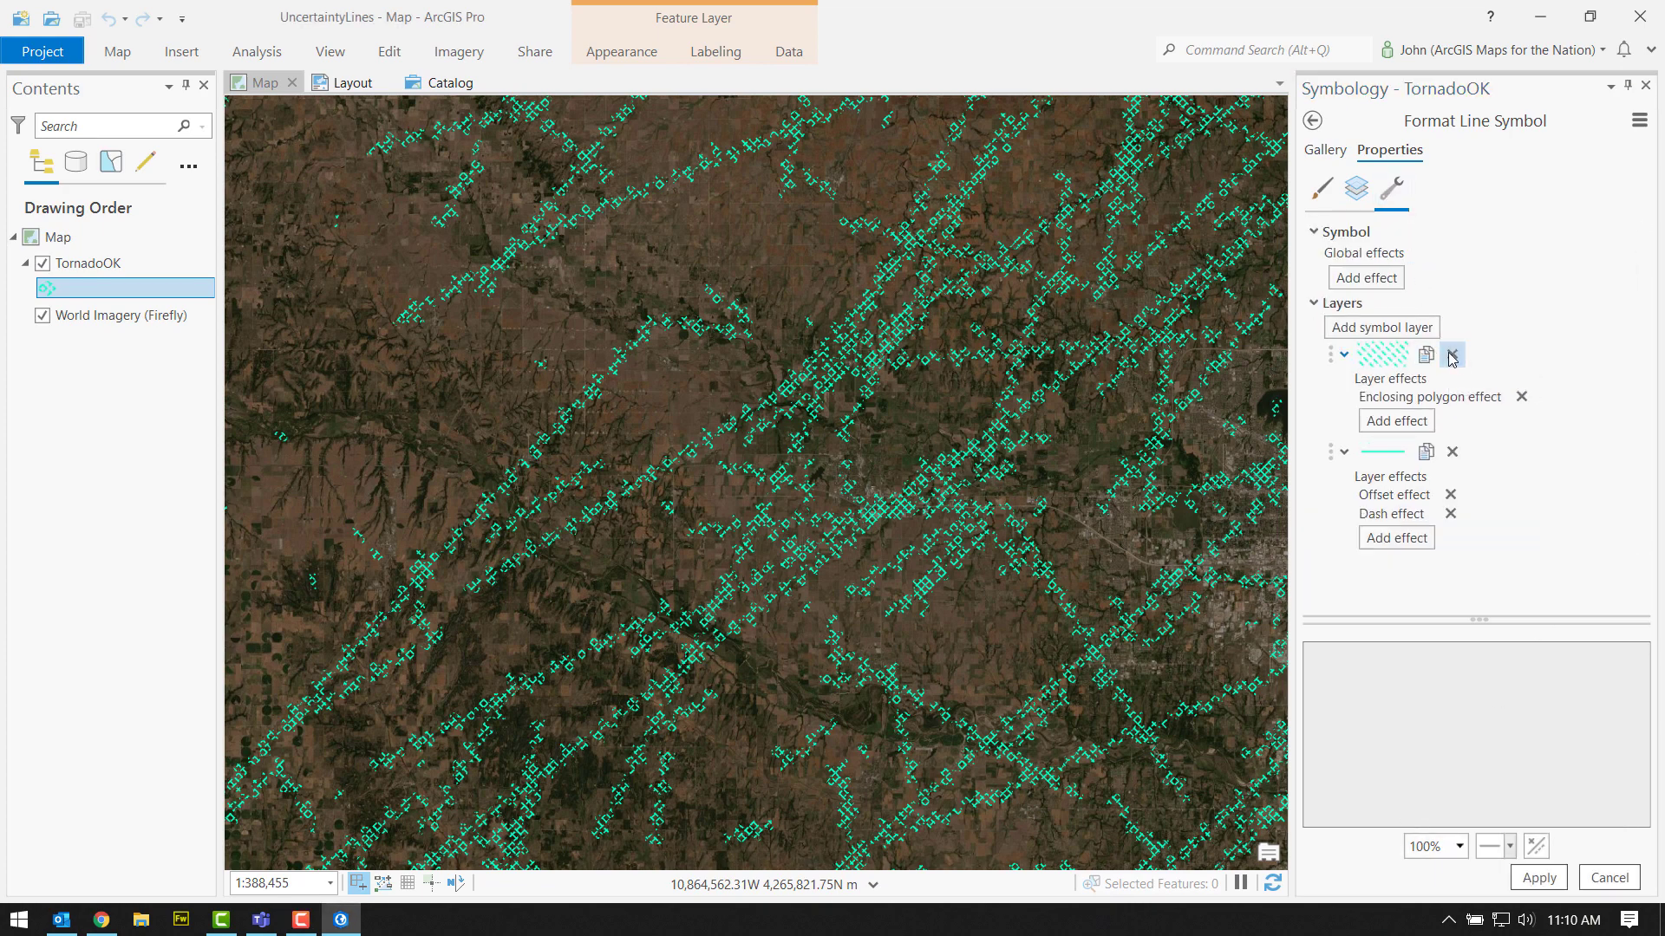
pyautogui.click(1453, 355)
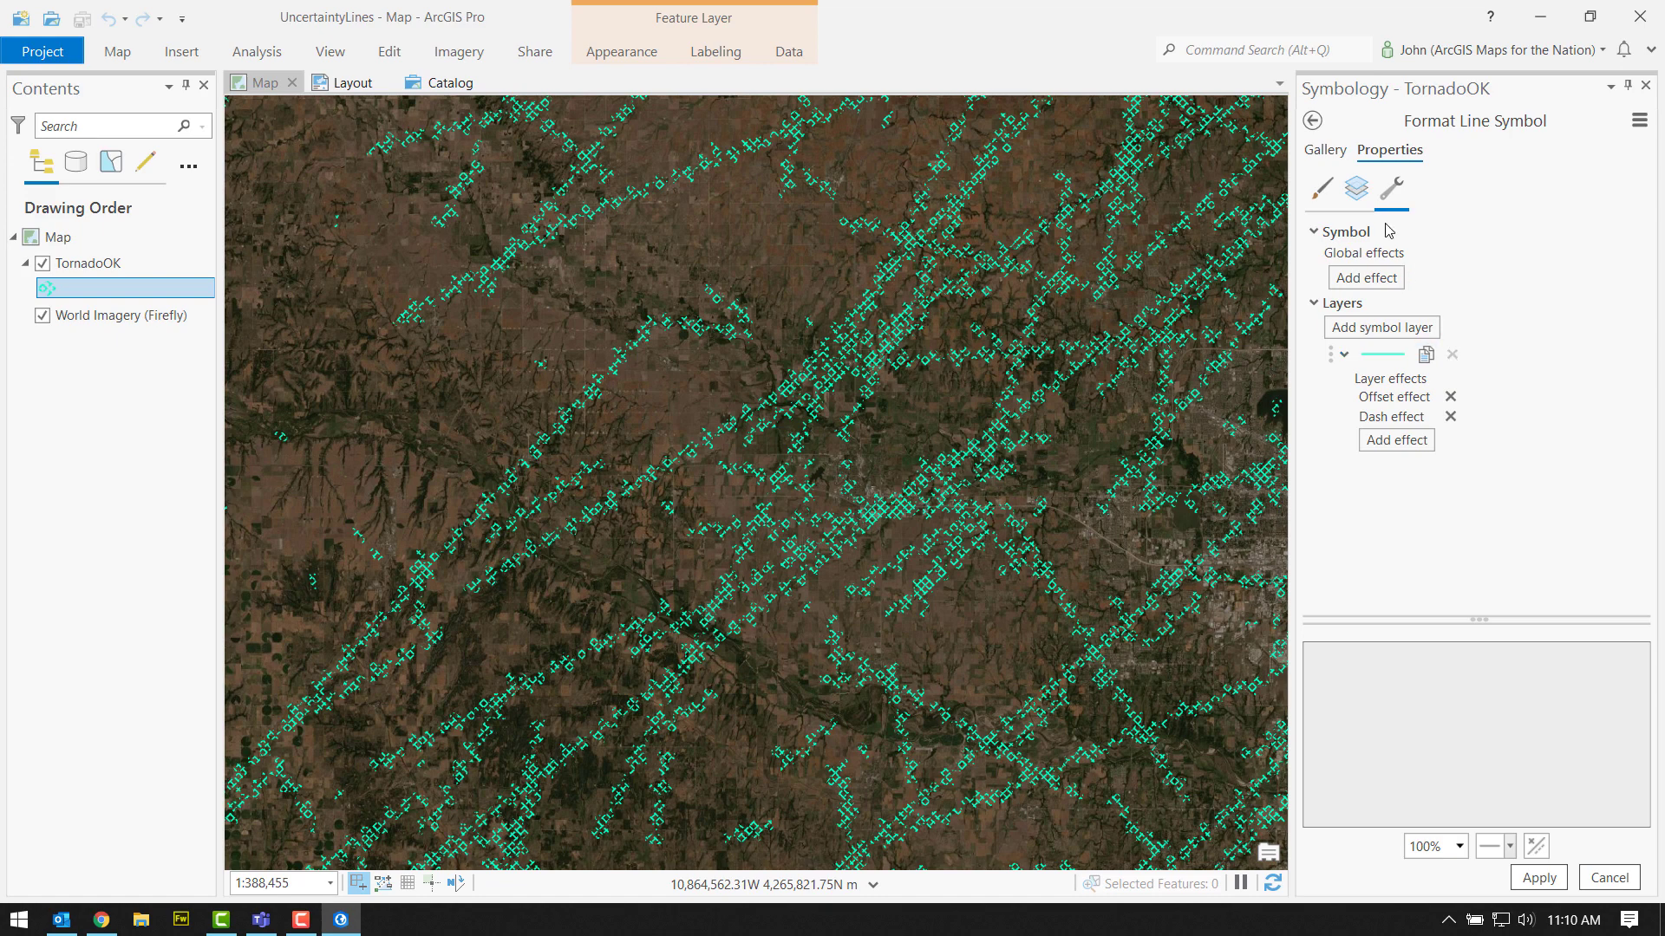
pyautogui.click(1351, 192)
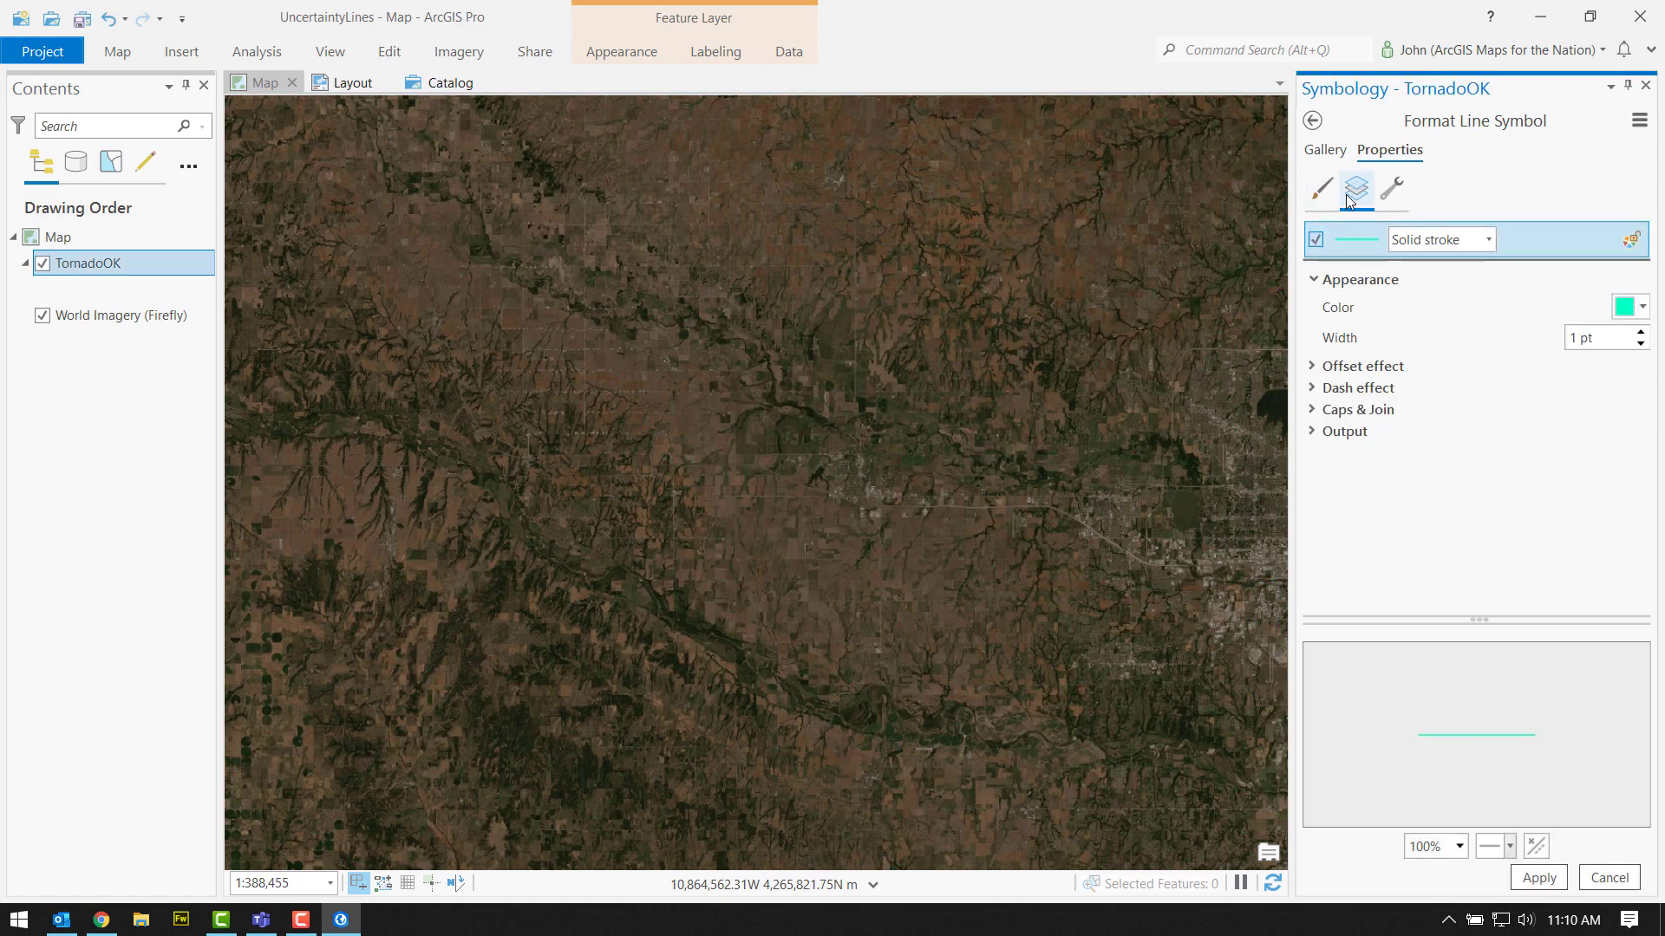
pyautogui.click(1539, 878)
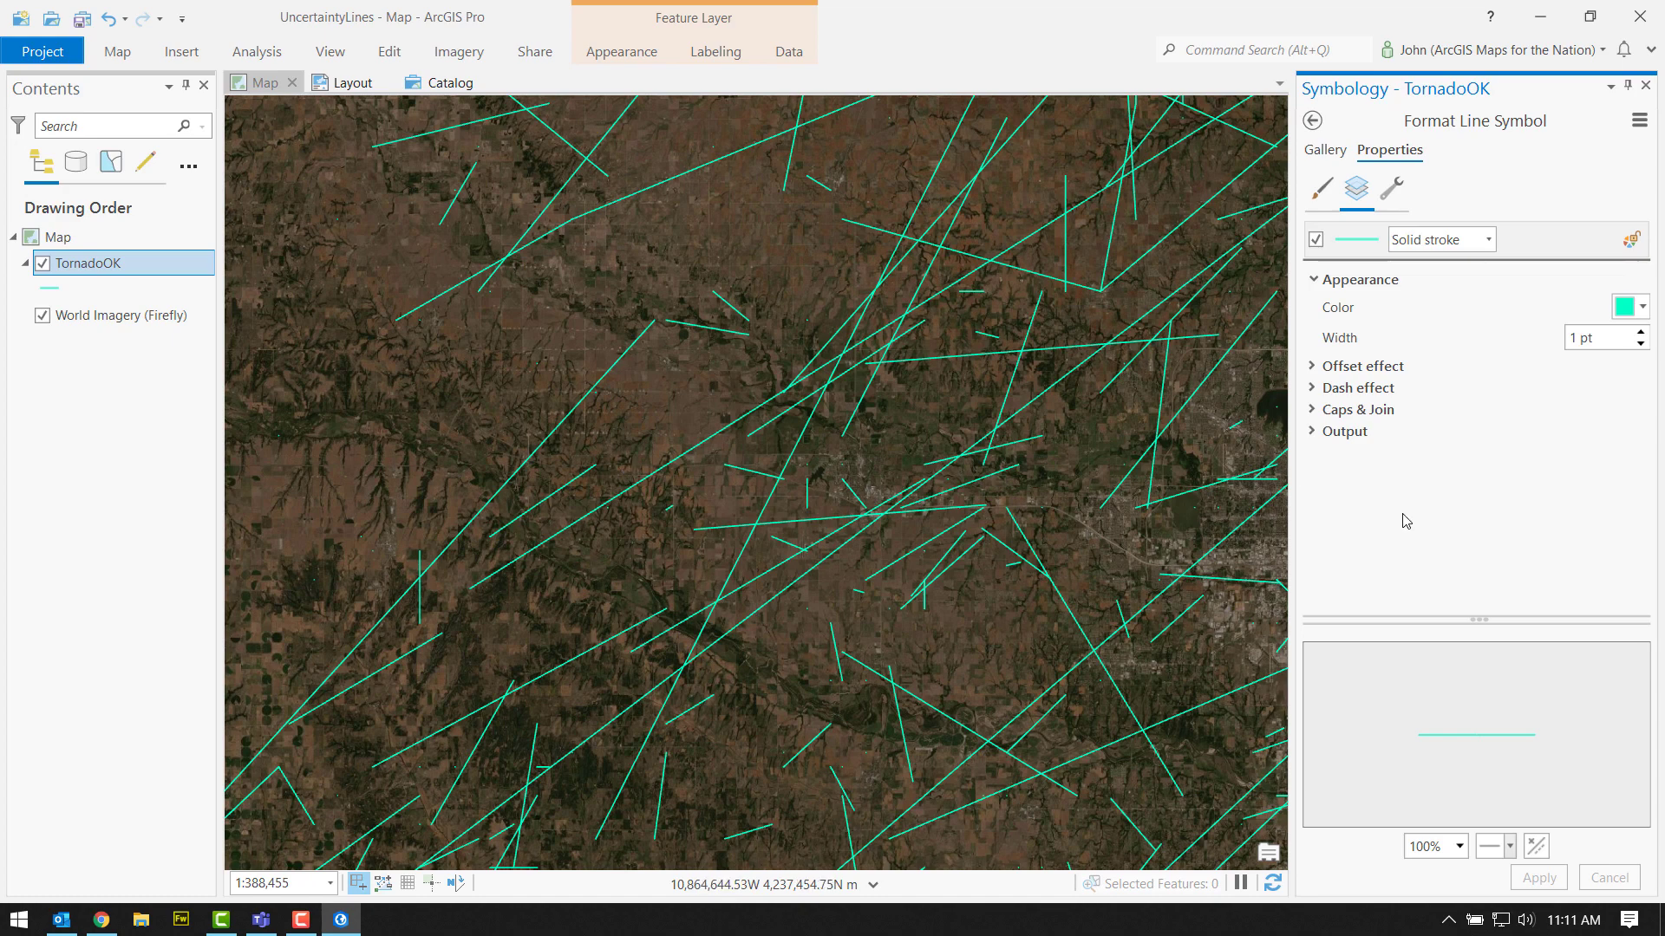
# Symbolize the TornadoOK layer with Graduated Colors based on the yr field
pyautogui.click(1310, 119)
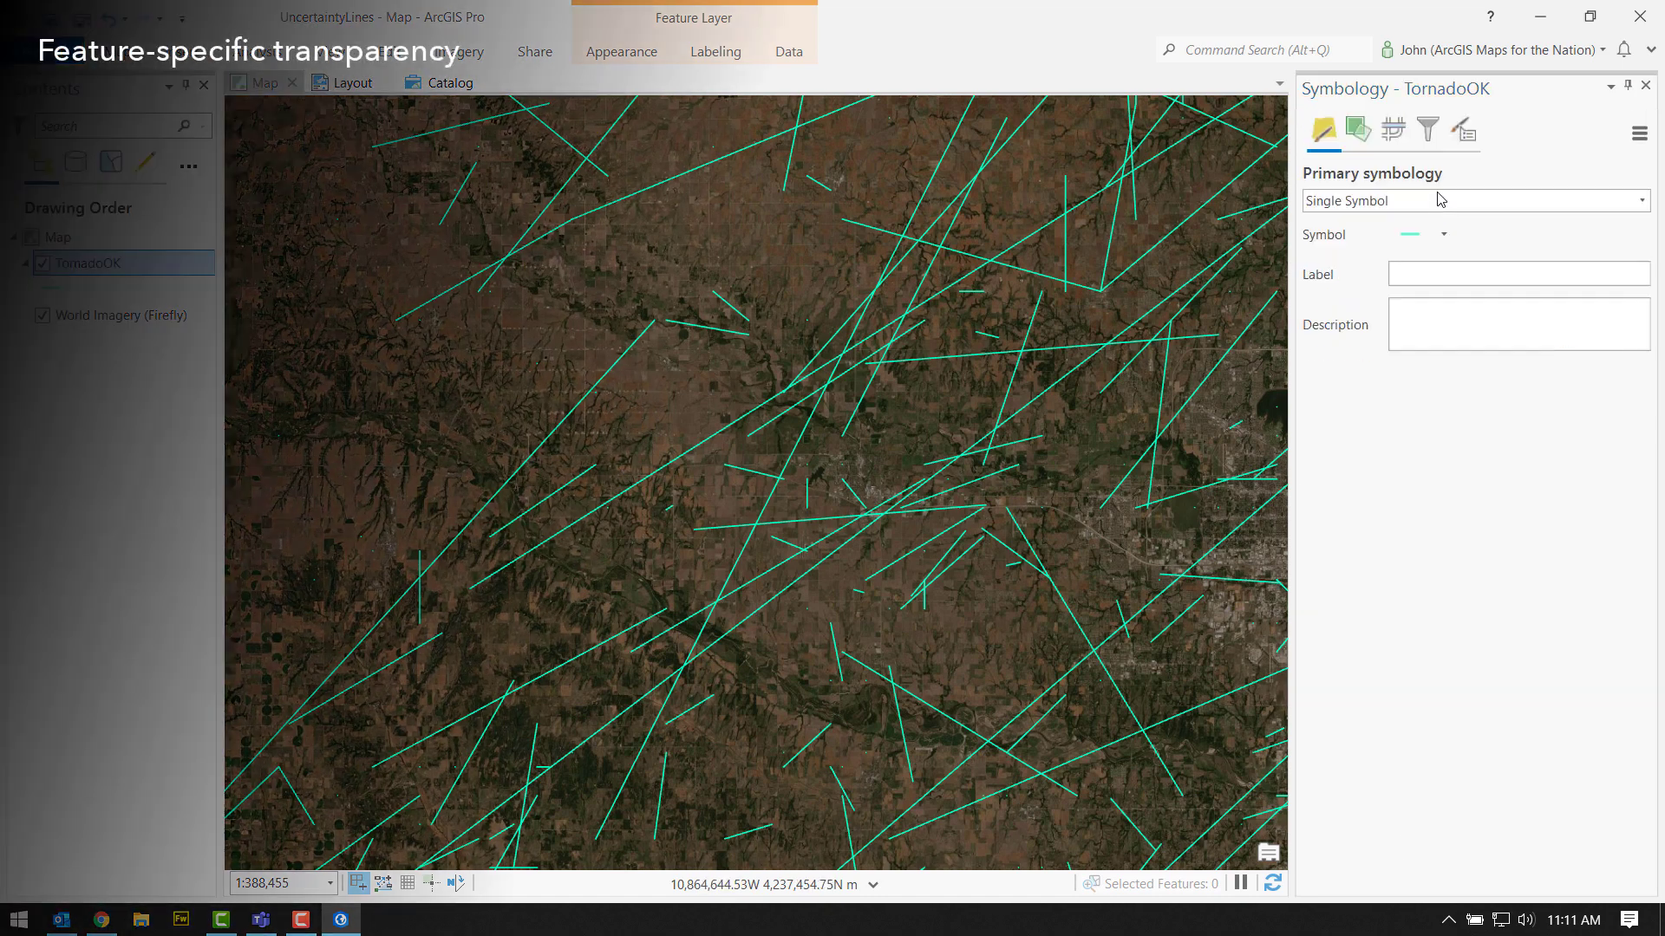
pyautogui.click(1338, 205)
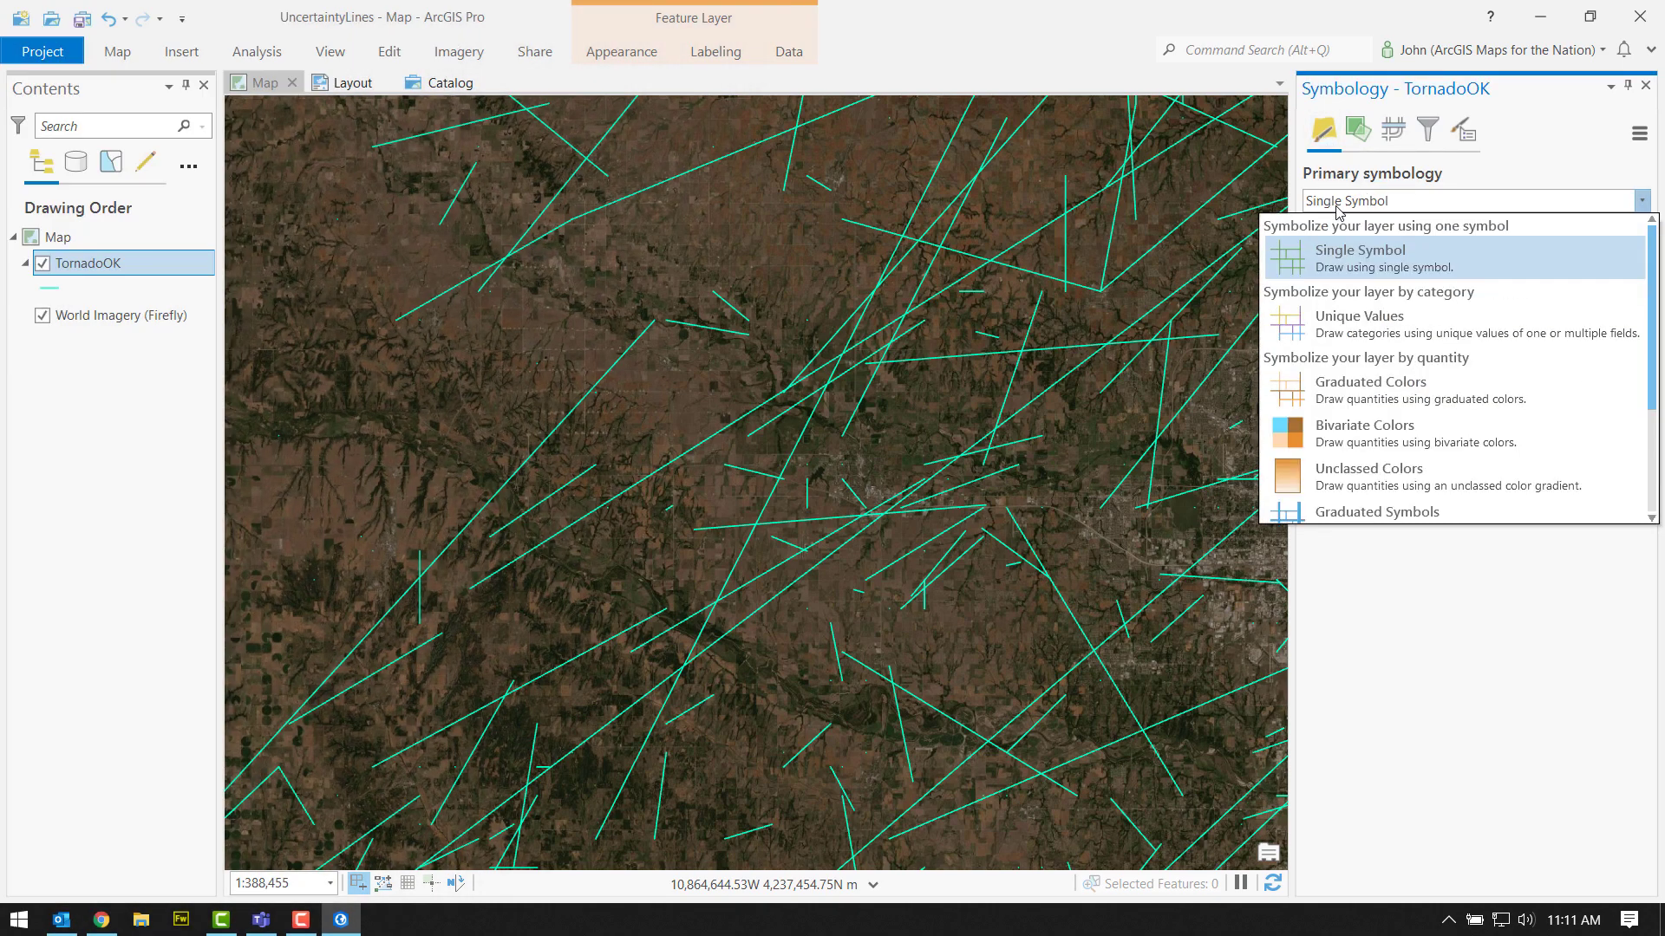
pyautogui.click(1398, 395)
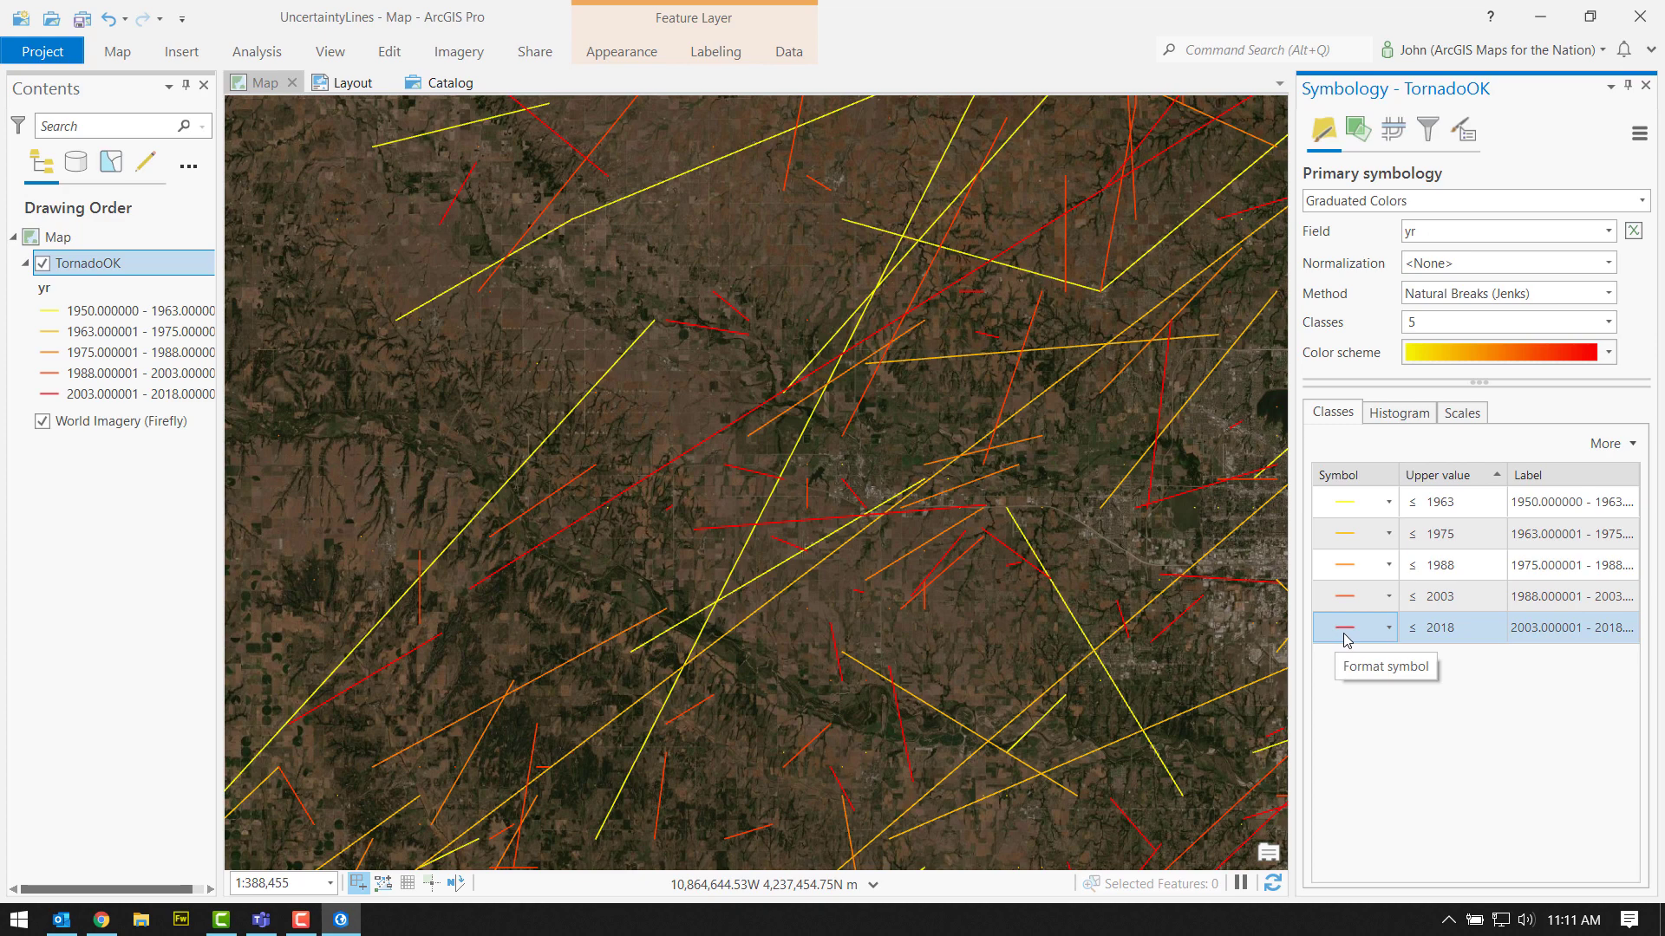
# Edit the graduated color scheme so that both its end stop and start stop are bright aqua-green
pyautogui.click(1609, 352)
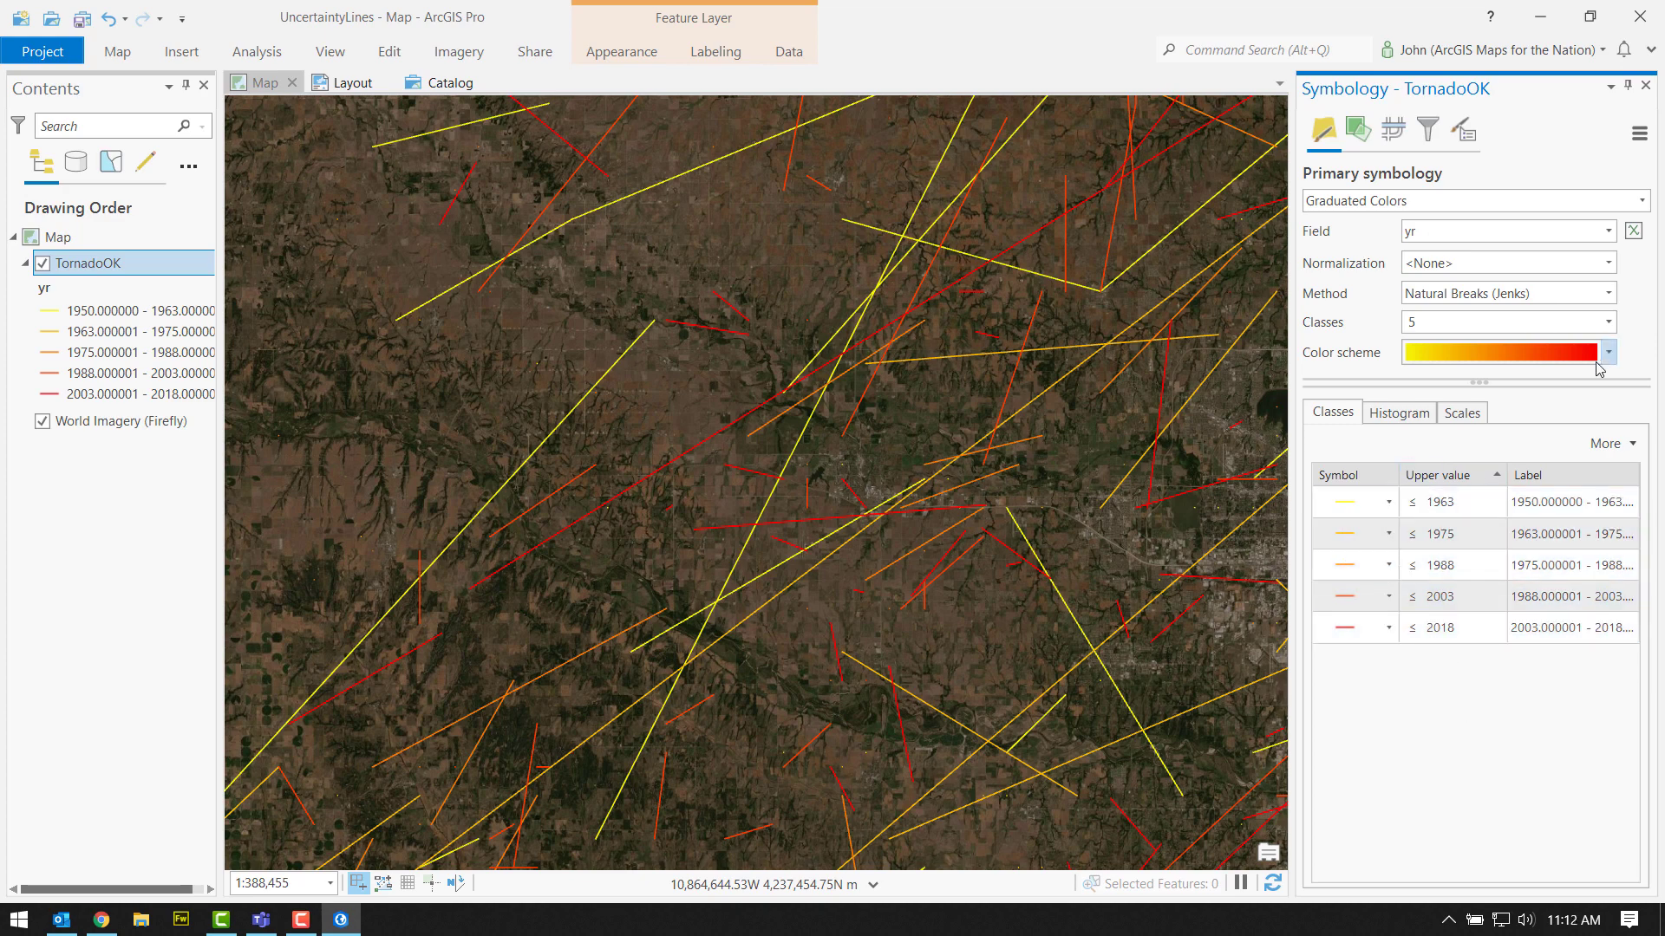
pyautogui.click(1513, 605)
pyautogui.click(511, 392)
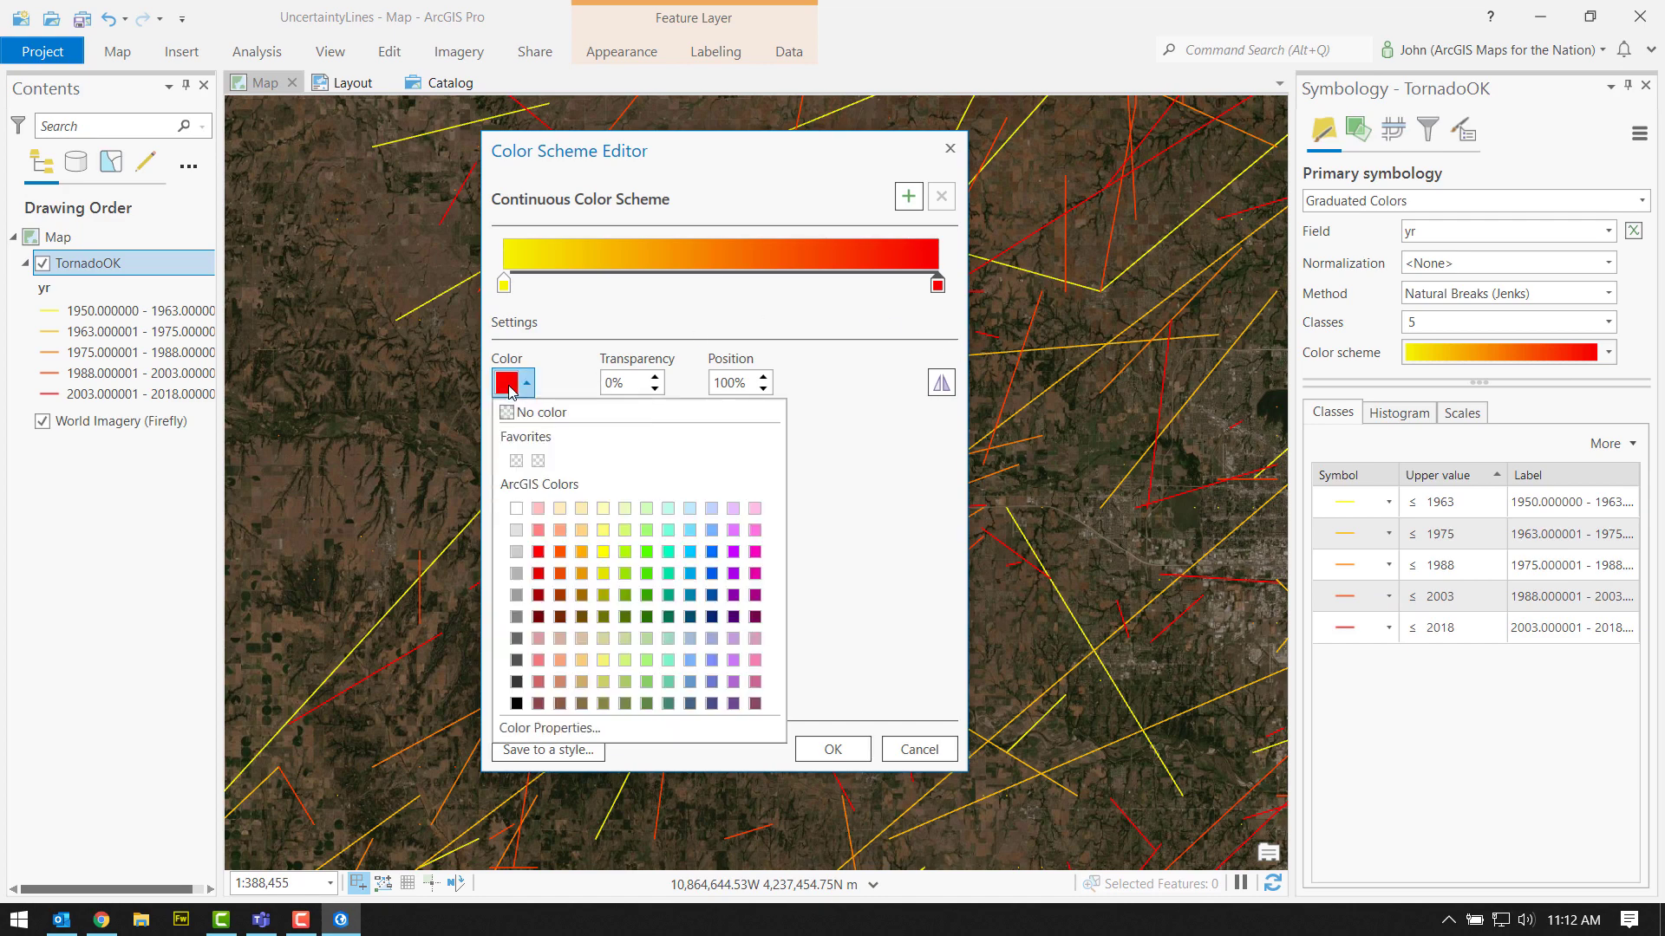
pyautogui.click(673, 556)
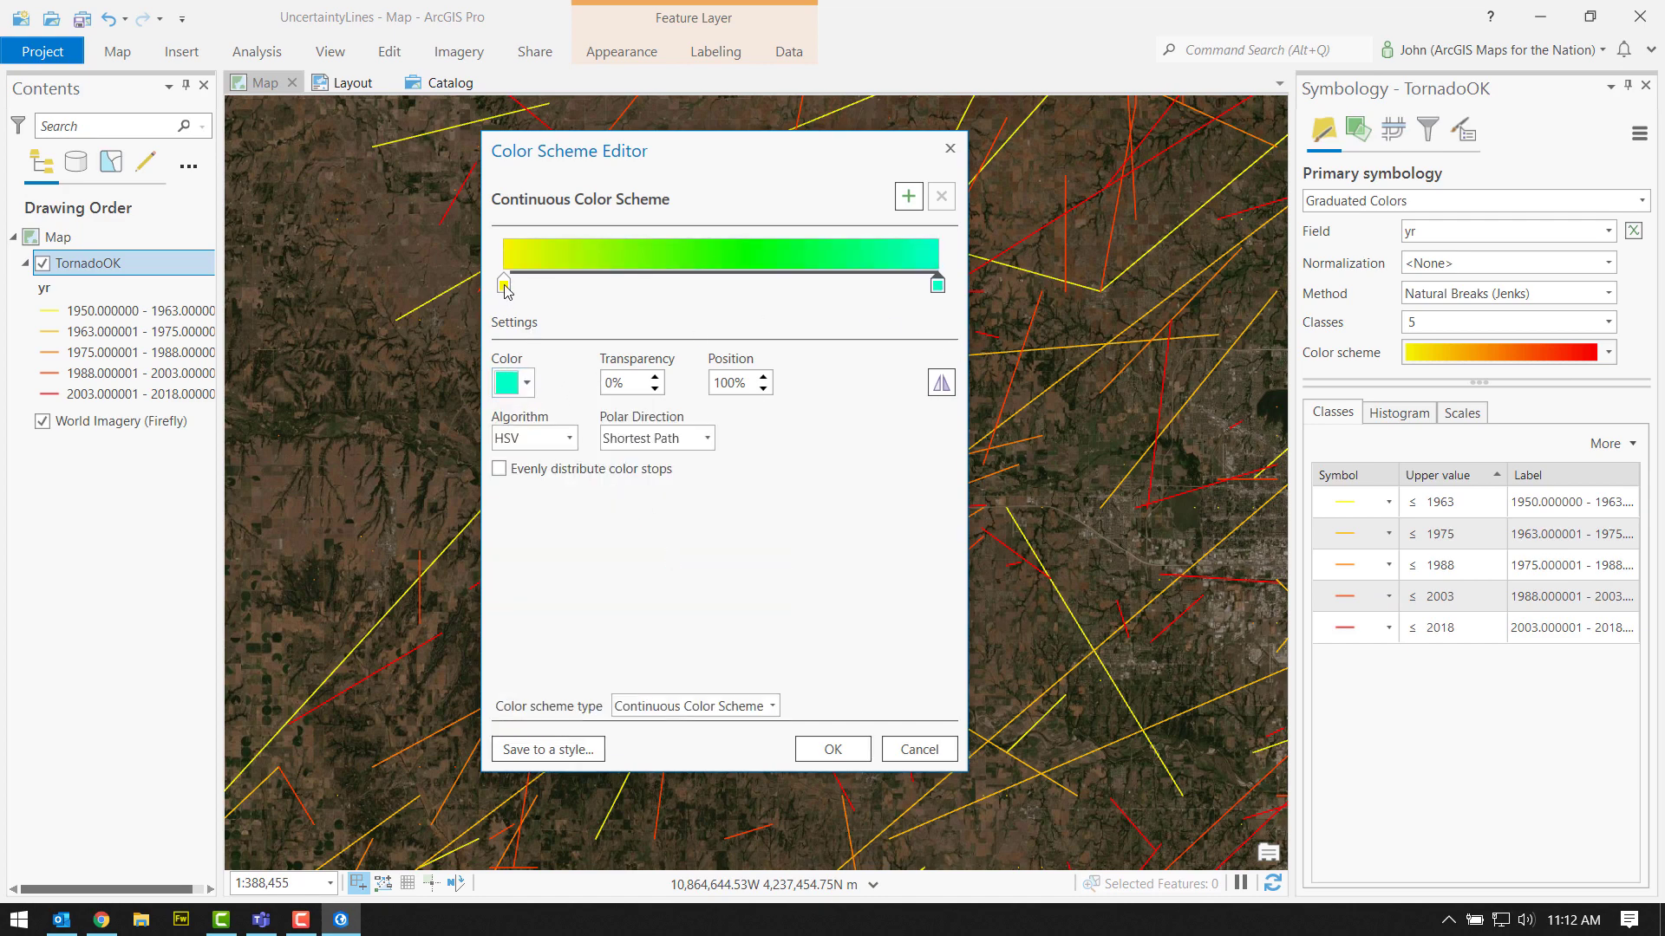
pyautogui.click(503, 284)
pyautogui.click(510, 382)
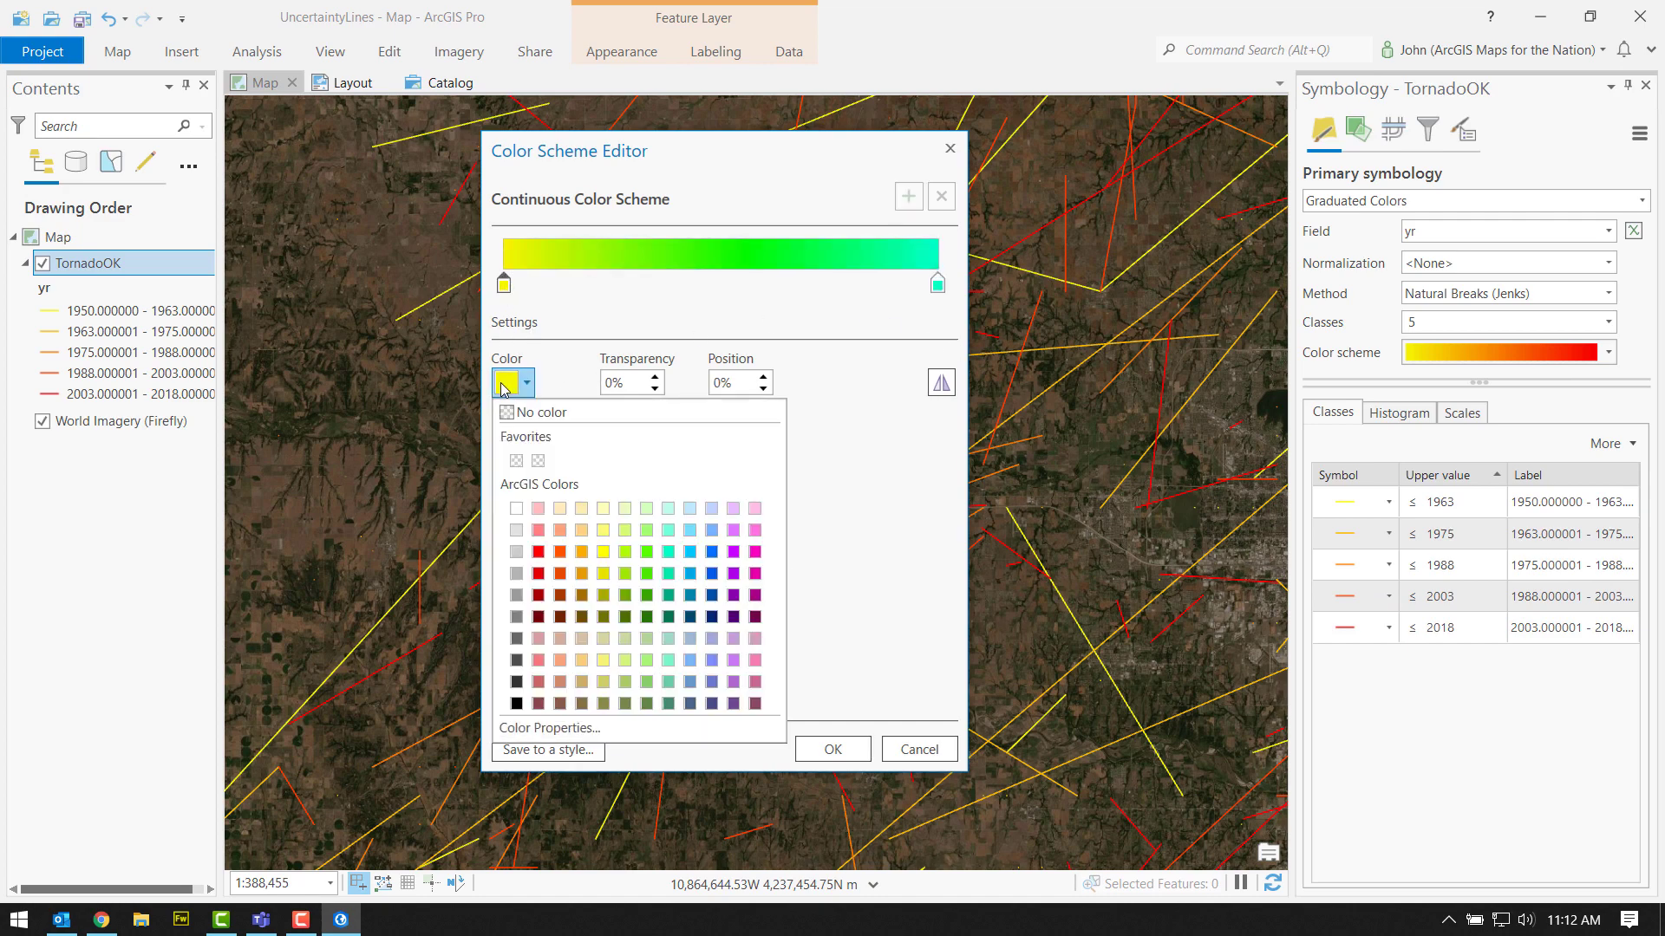
pyautogui.click(667, 556)
# Set the color scheme's start stop to 90% transparency and accept the edited scheme
pyautogui.doubleClick(614, 382)
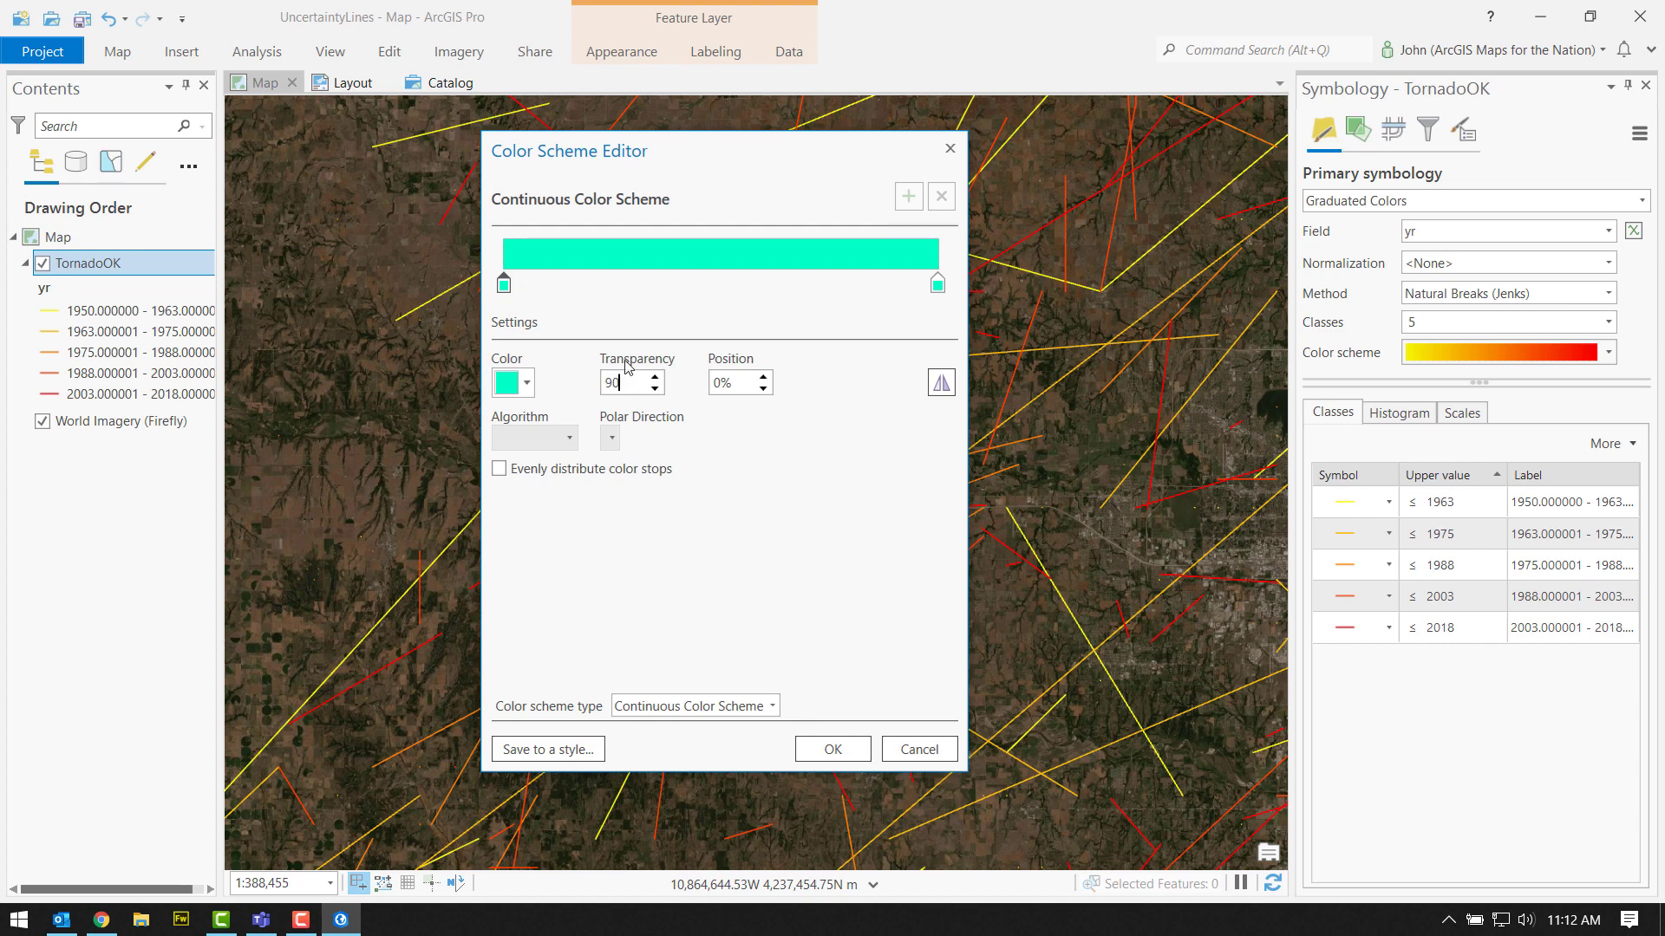
pyautogui.write('90')
pyautogui.press('Tab')
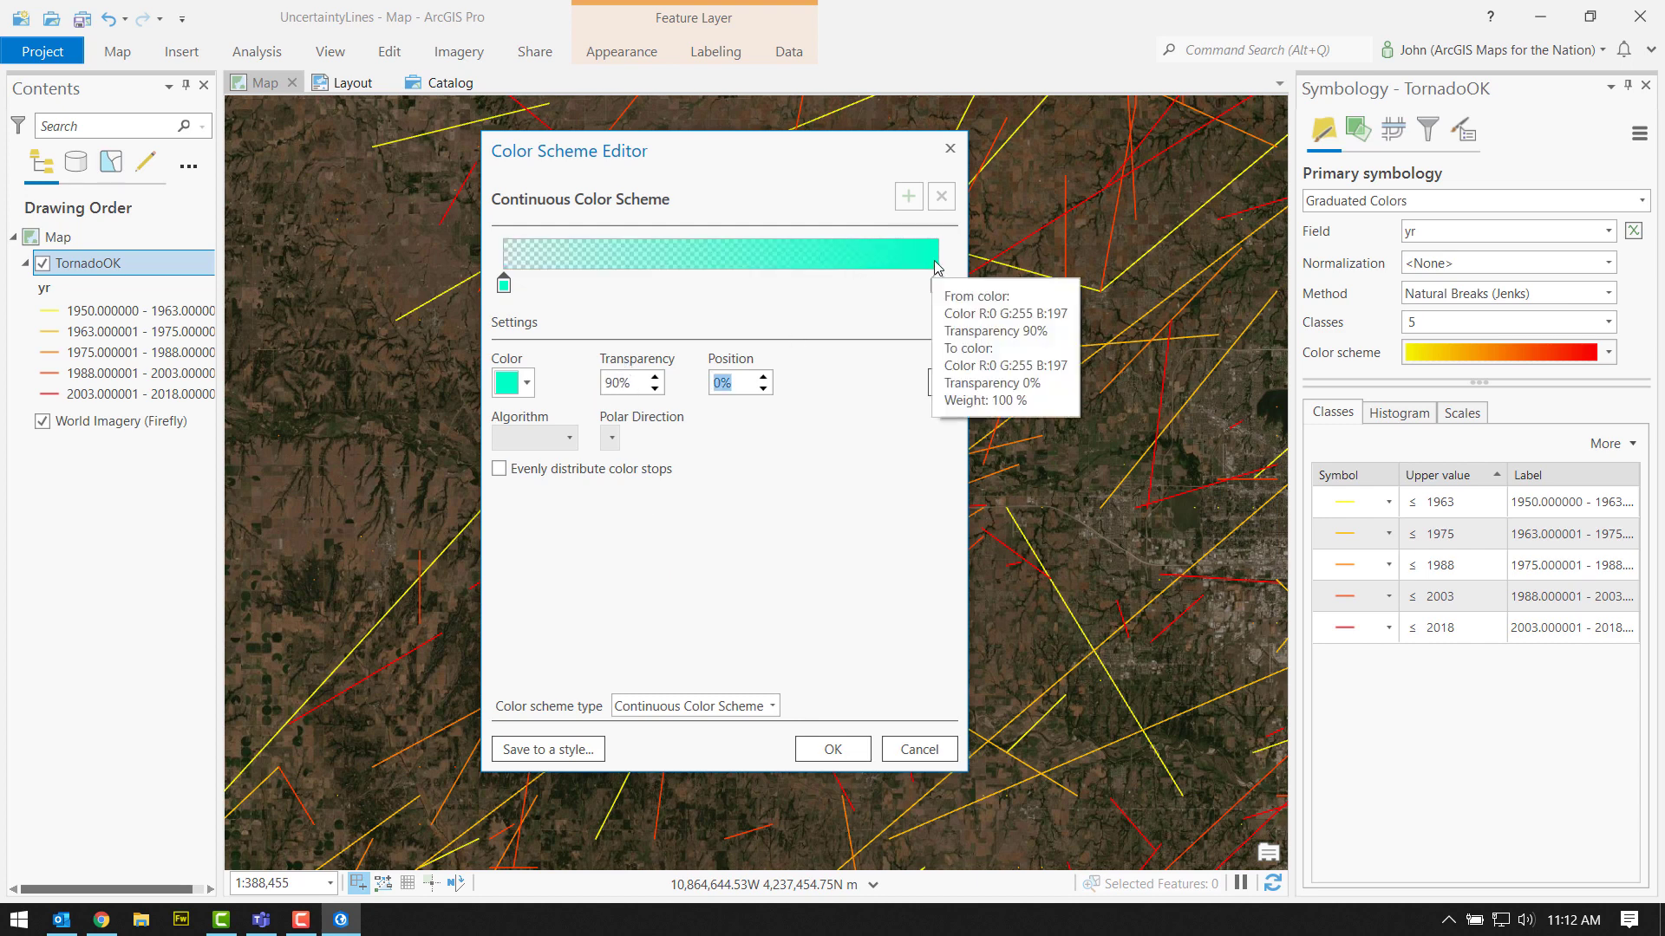
pyautogui.click(832, 749)
pyautogui.moveTo(832, 608); pyautogui.dragTo(673, 542)
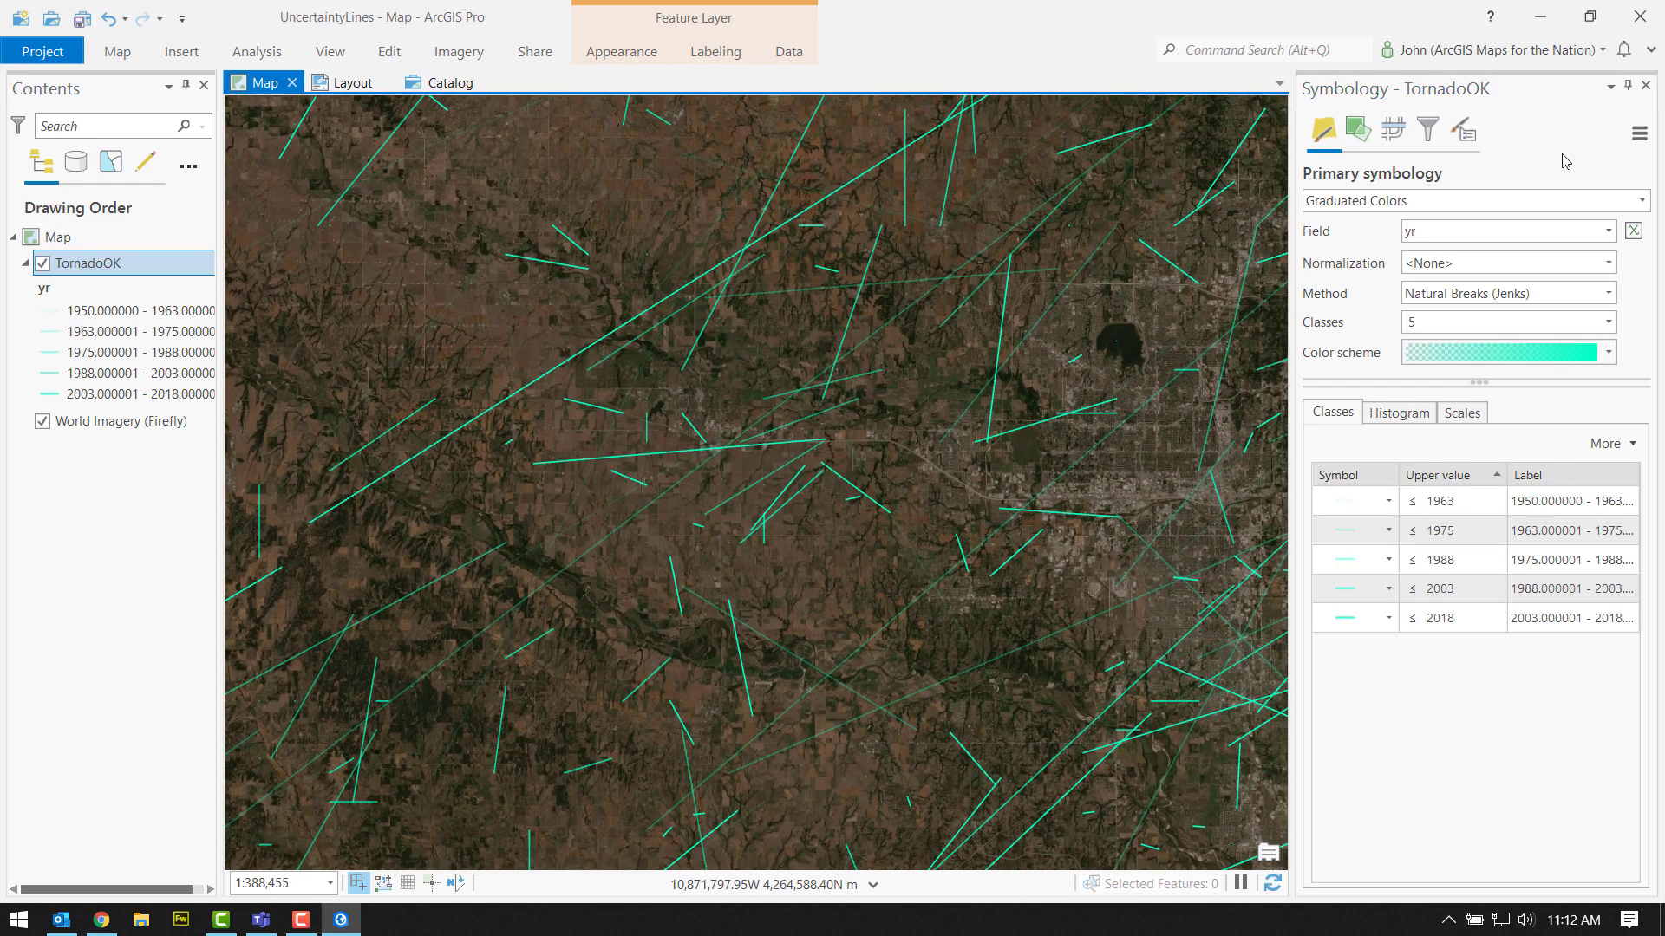
# Switch the TornadoOK layer's primary symbology back to Single Symbol
pyautogui.click(1531, 211)
pyautogui.scroll(3, 1484, 234)
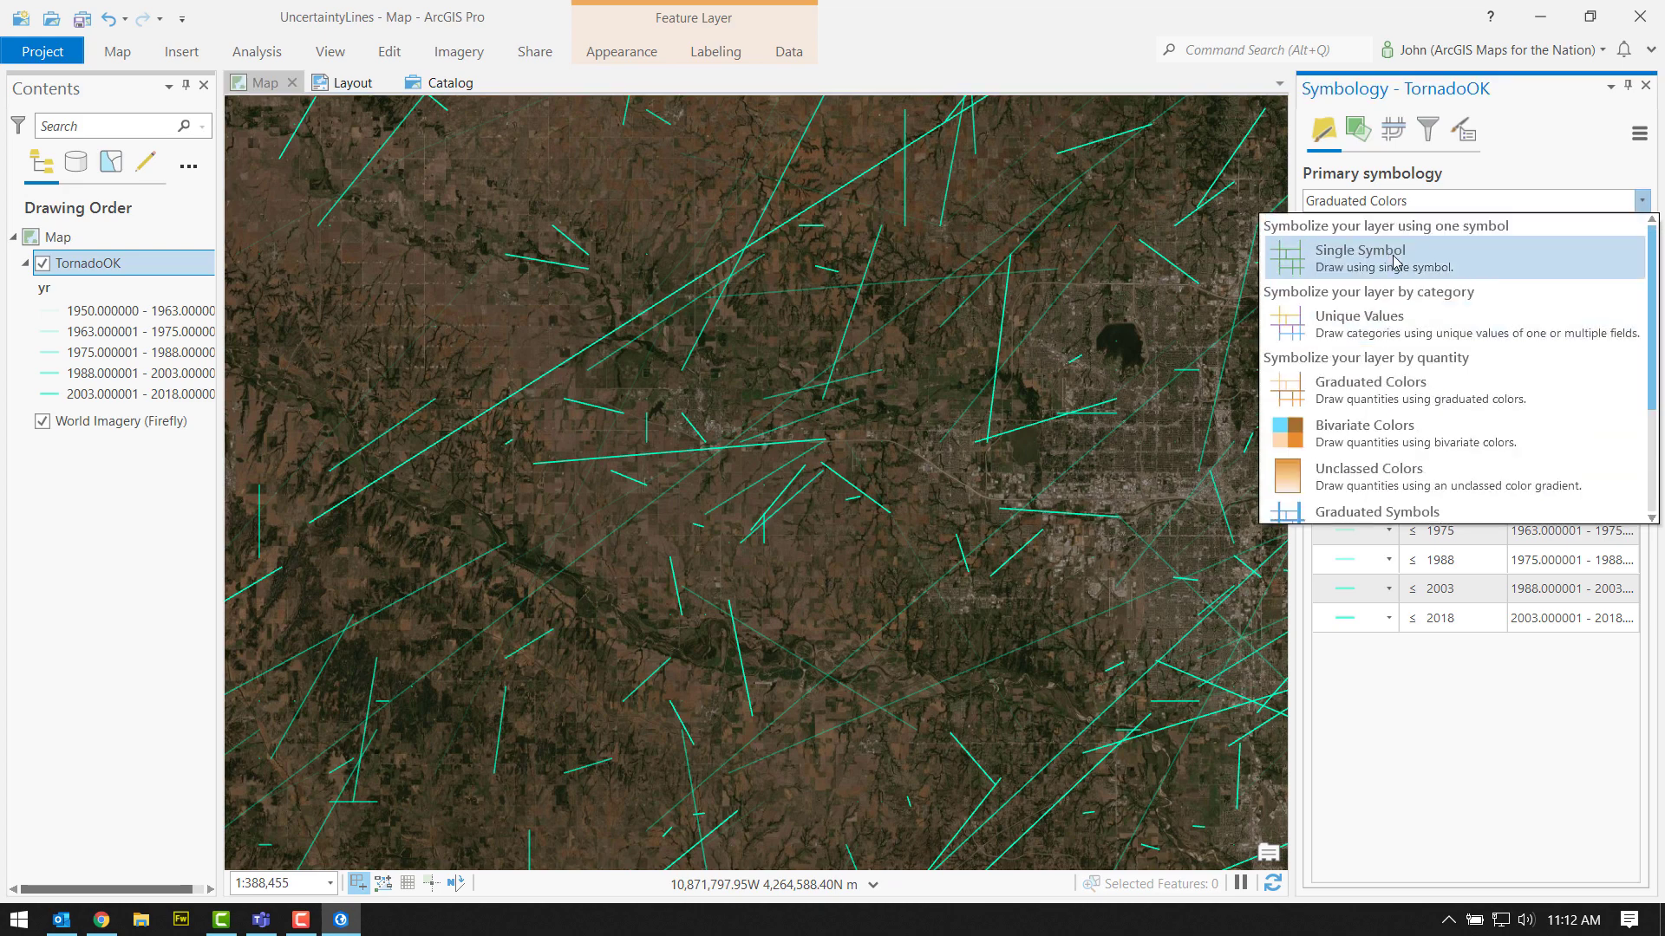
pyautogui.press('Escape')
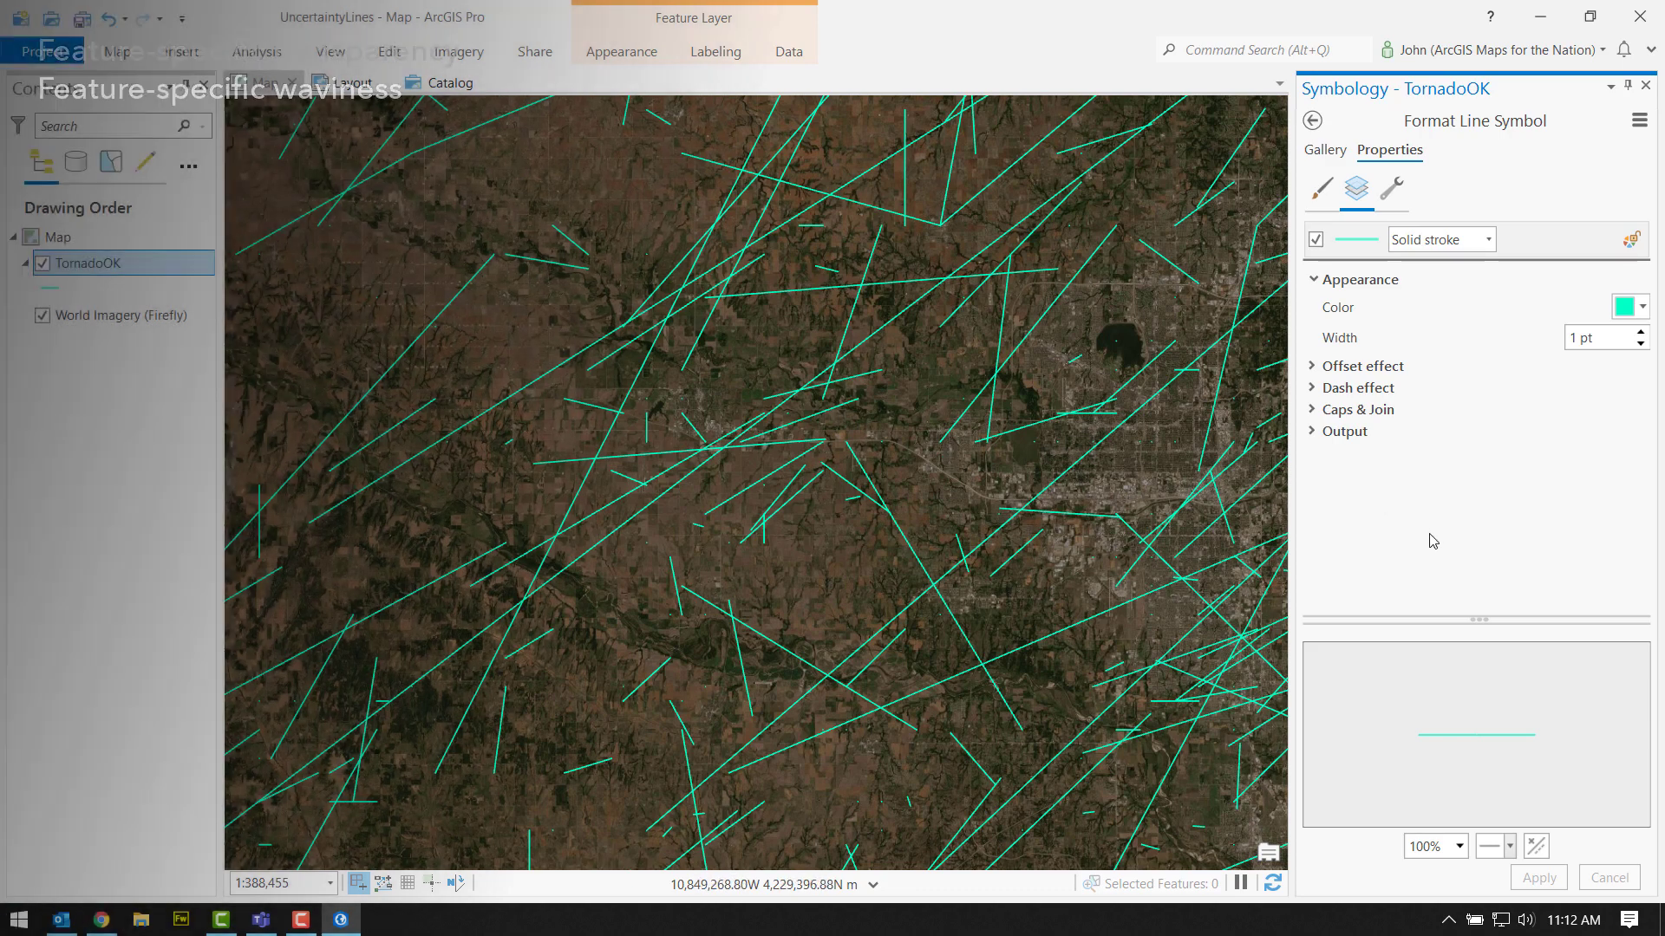
# Allow symbol property connections in the layer's vary-symbology-by-attribute settings
pyautogui.click(1313, 121)
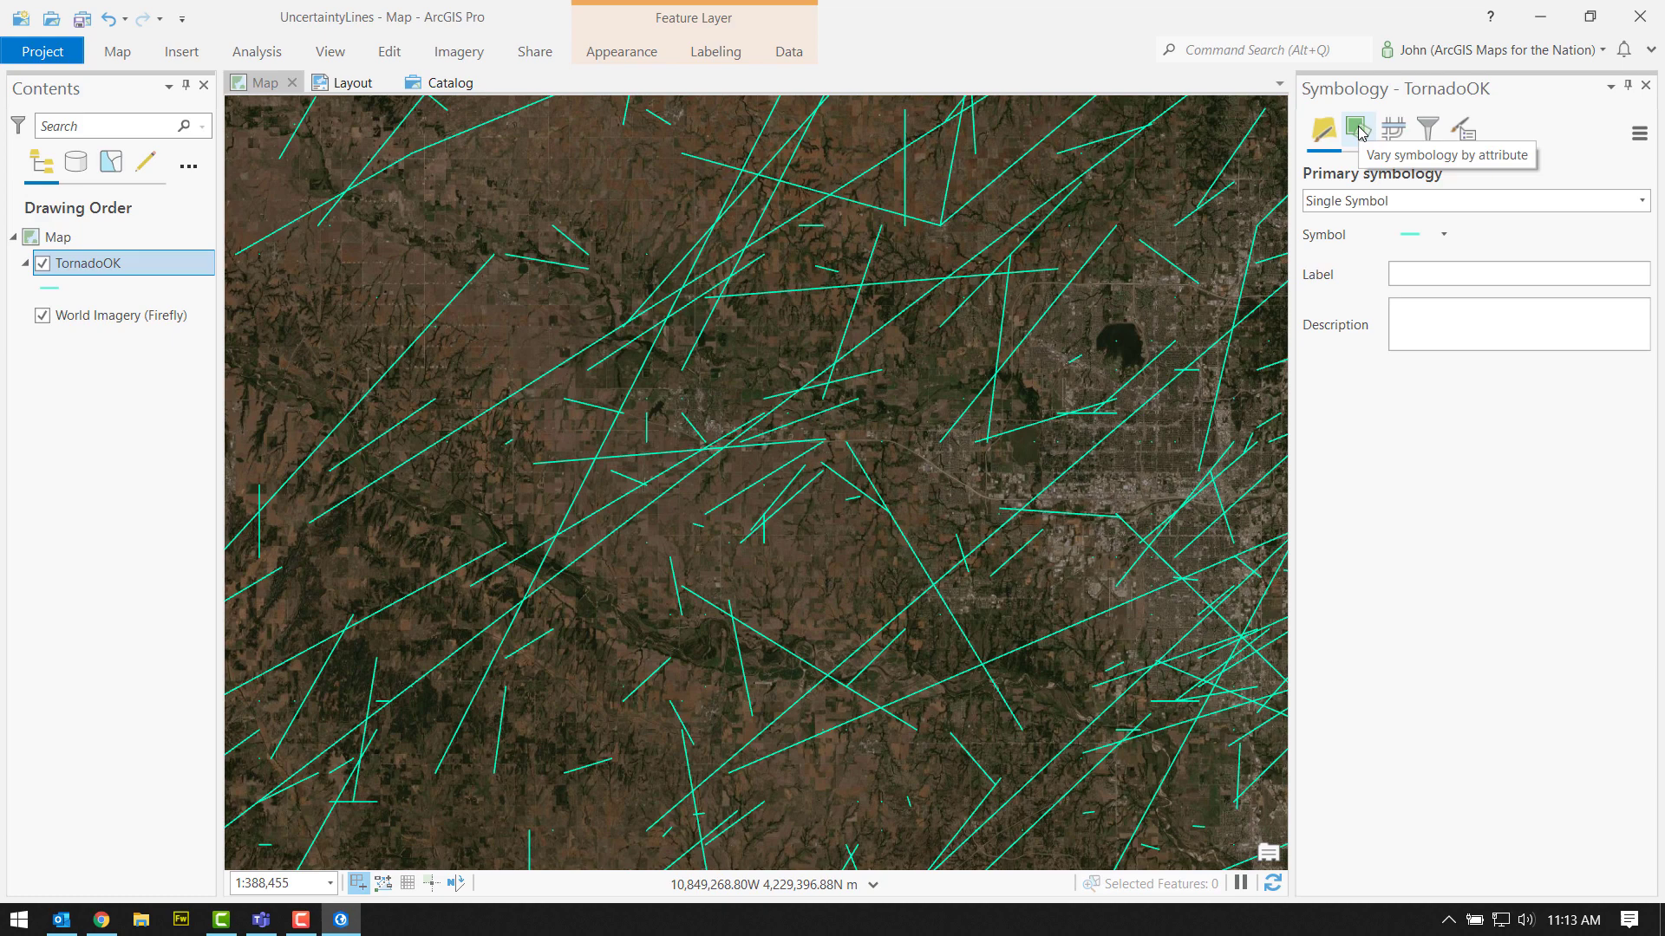
pyautogui.click(1357, 128)
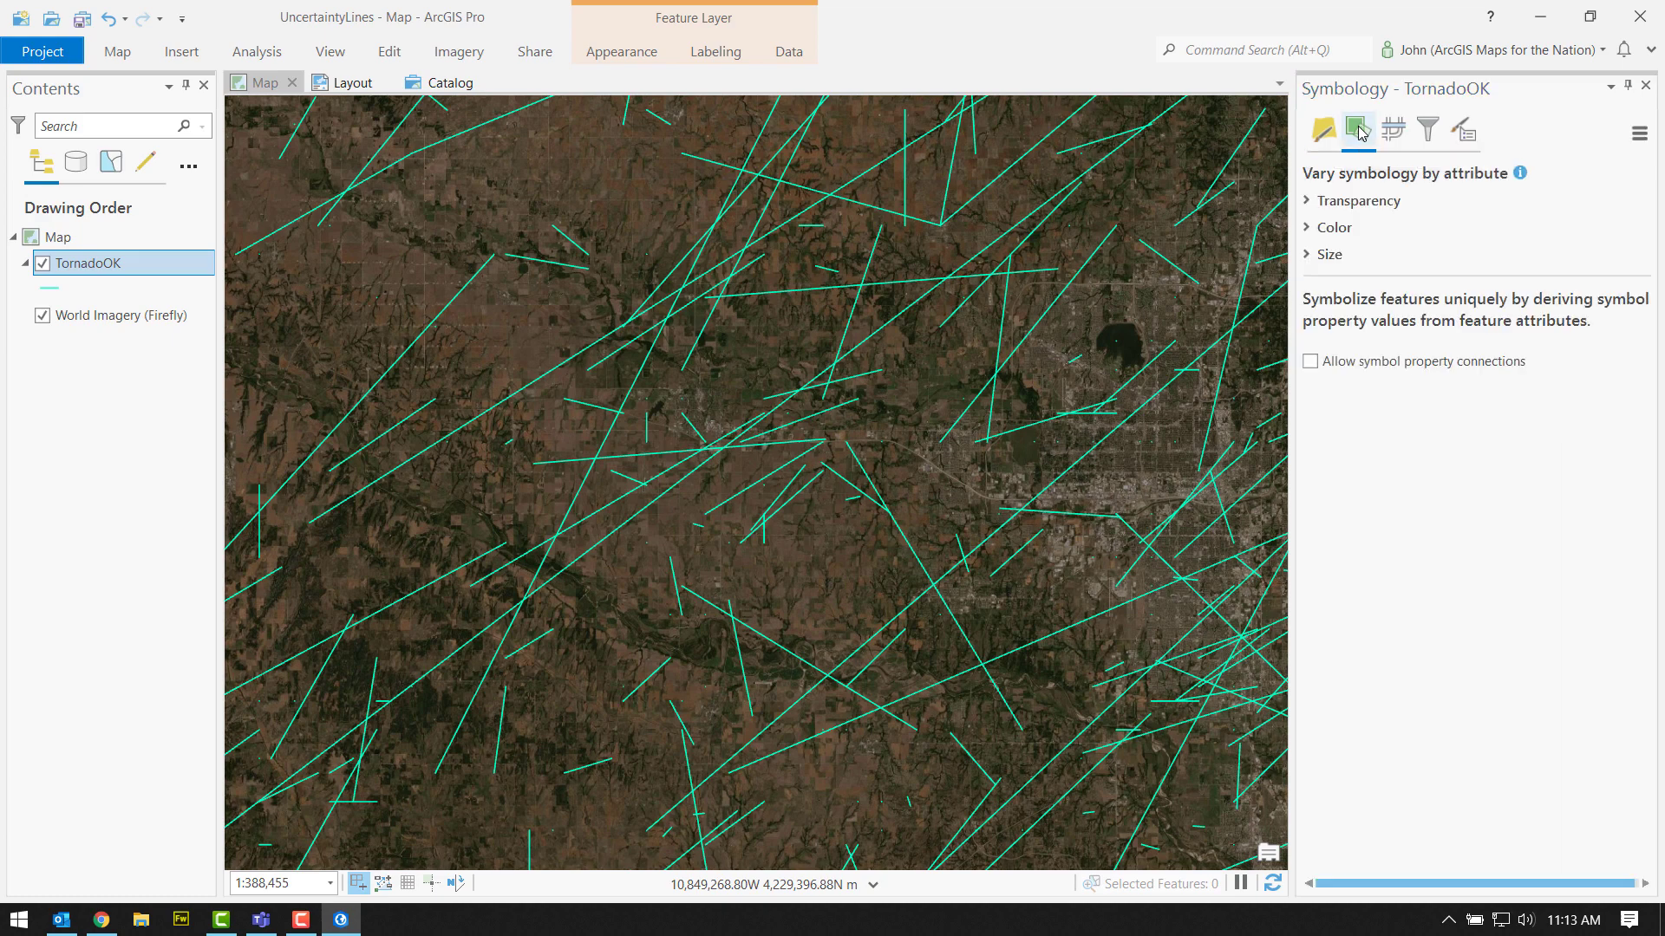
pyautogui.click(1309, 363)
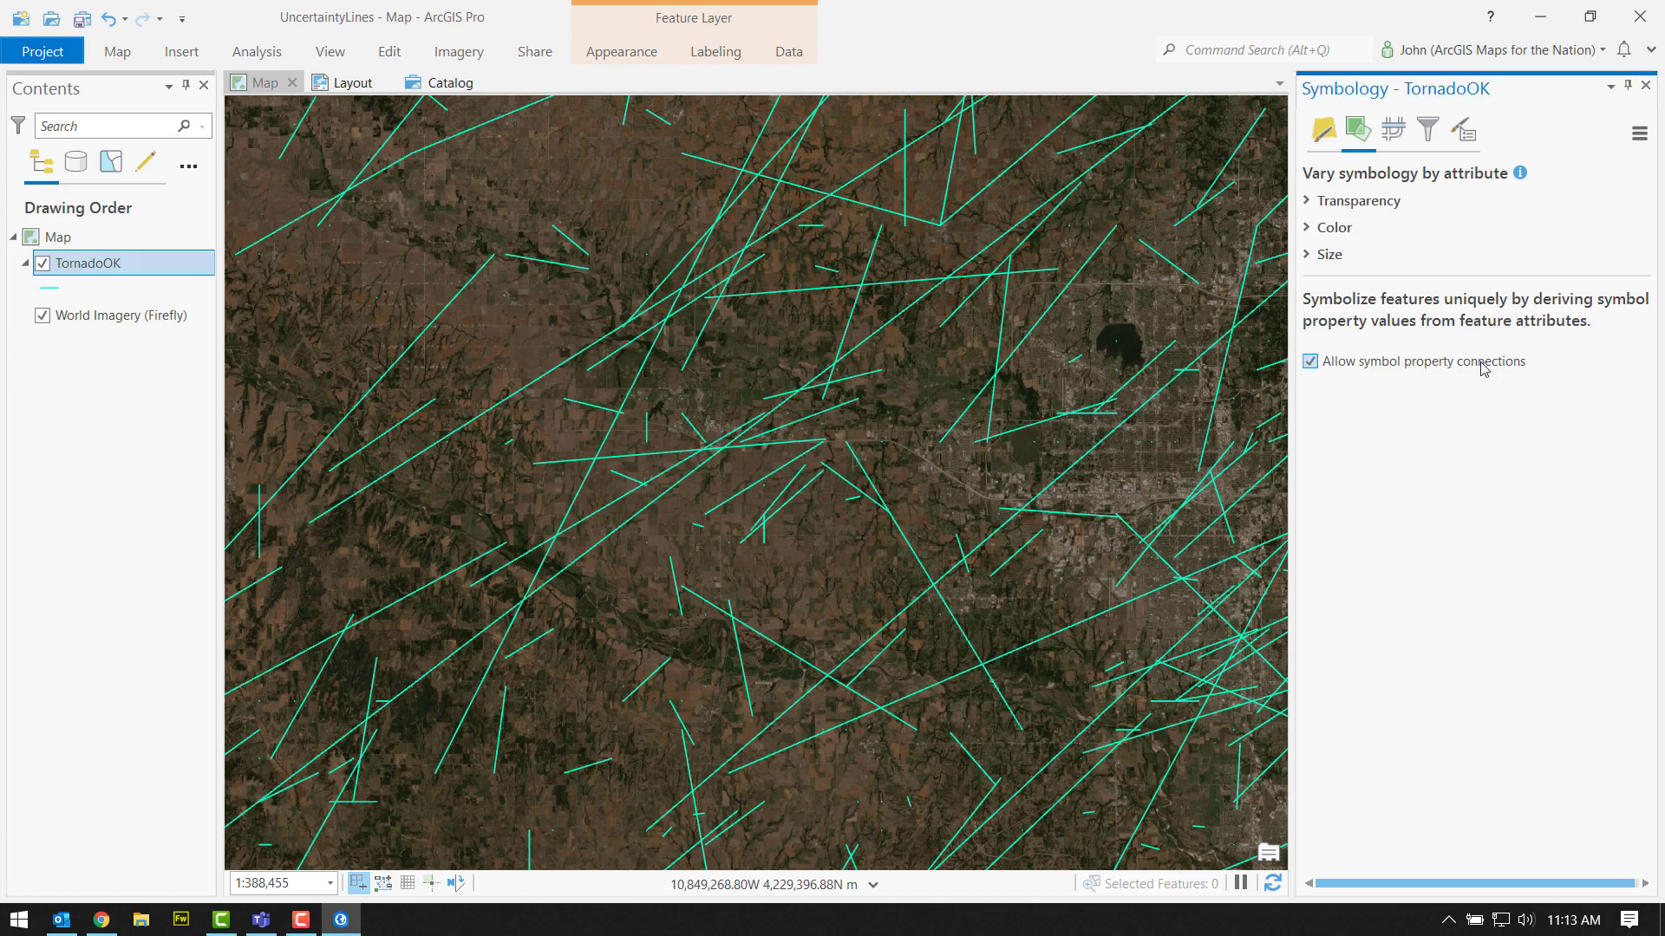
# Open the line symbol's layer properties and examine which appearance, offset and dash settings offer attribute mapping
pyautogui.click(1324, 137)
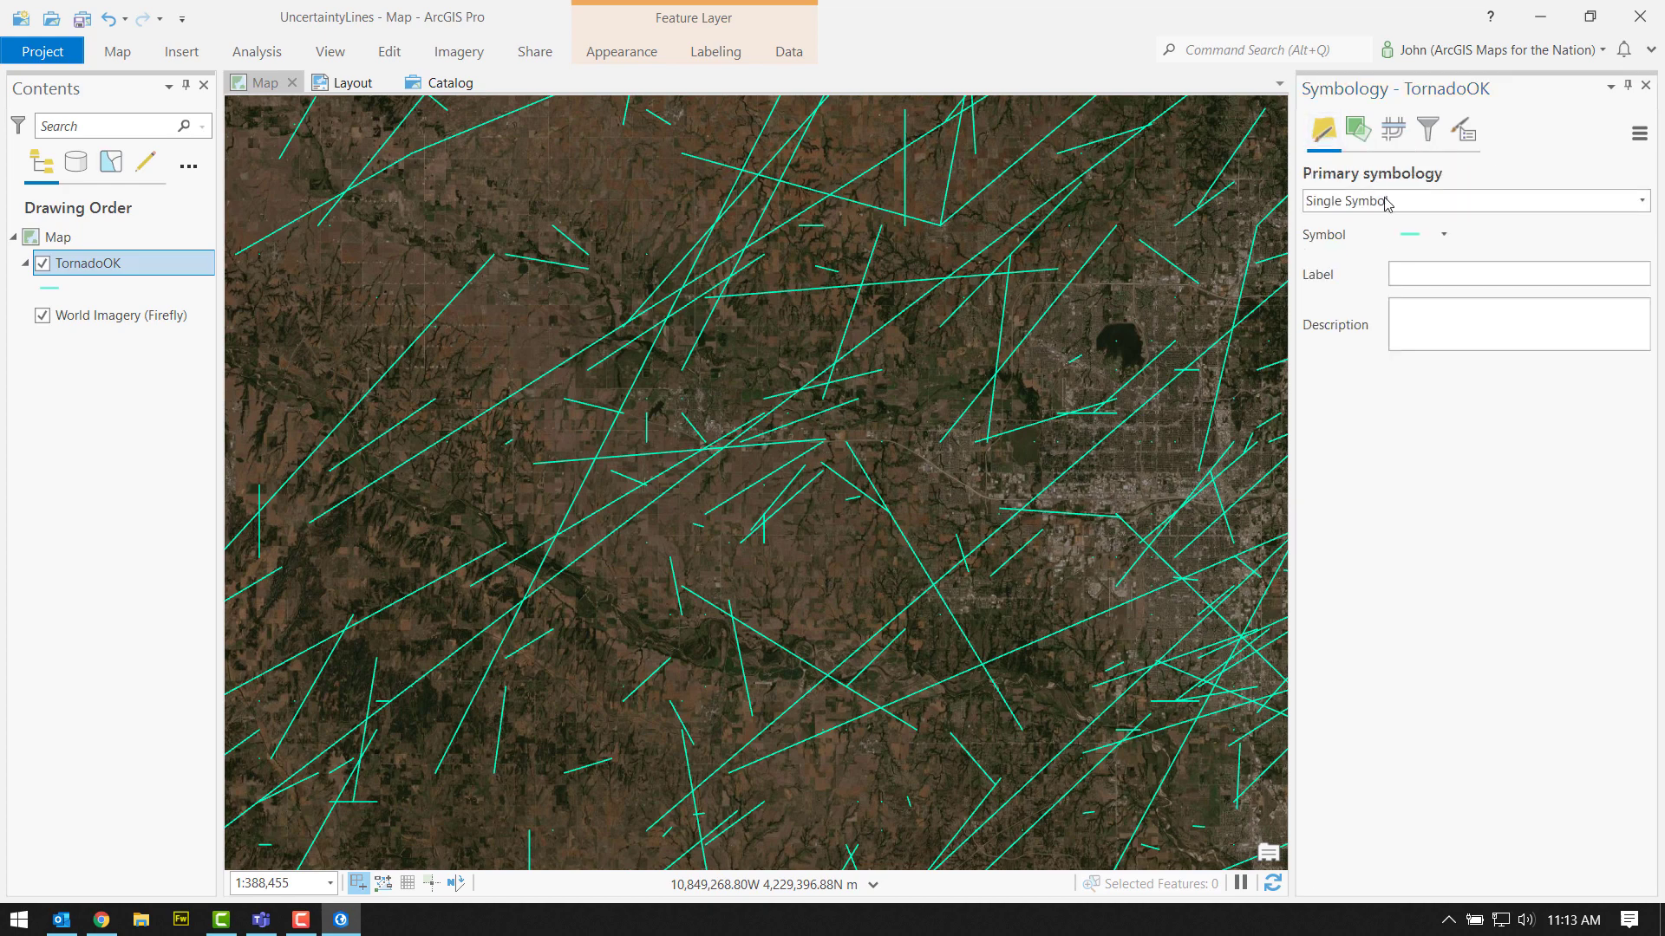
pyautogui.click(1410, 236)
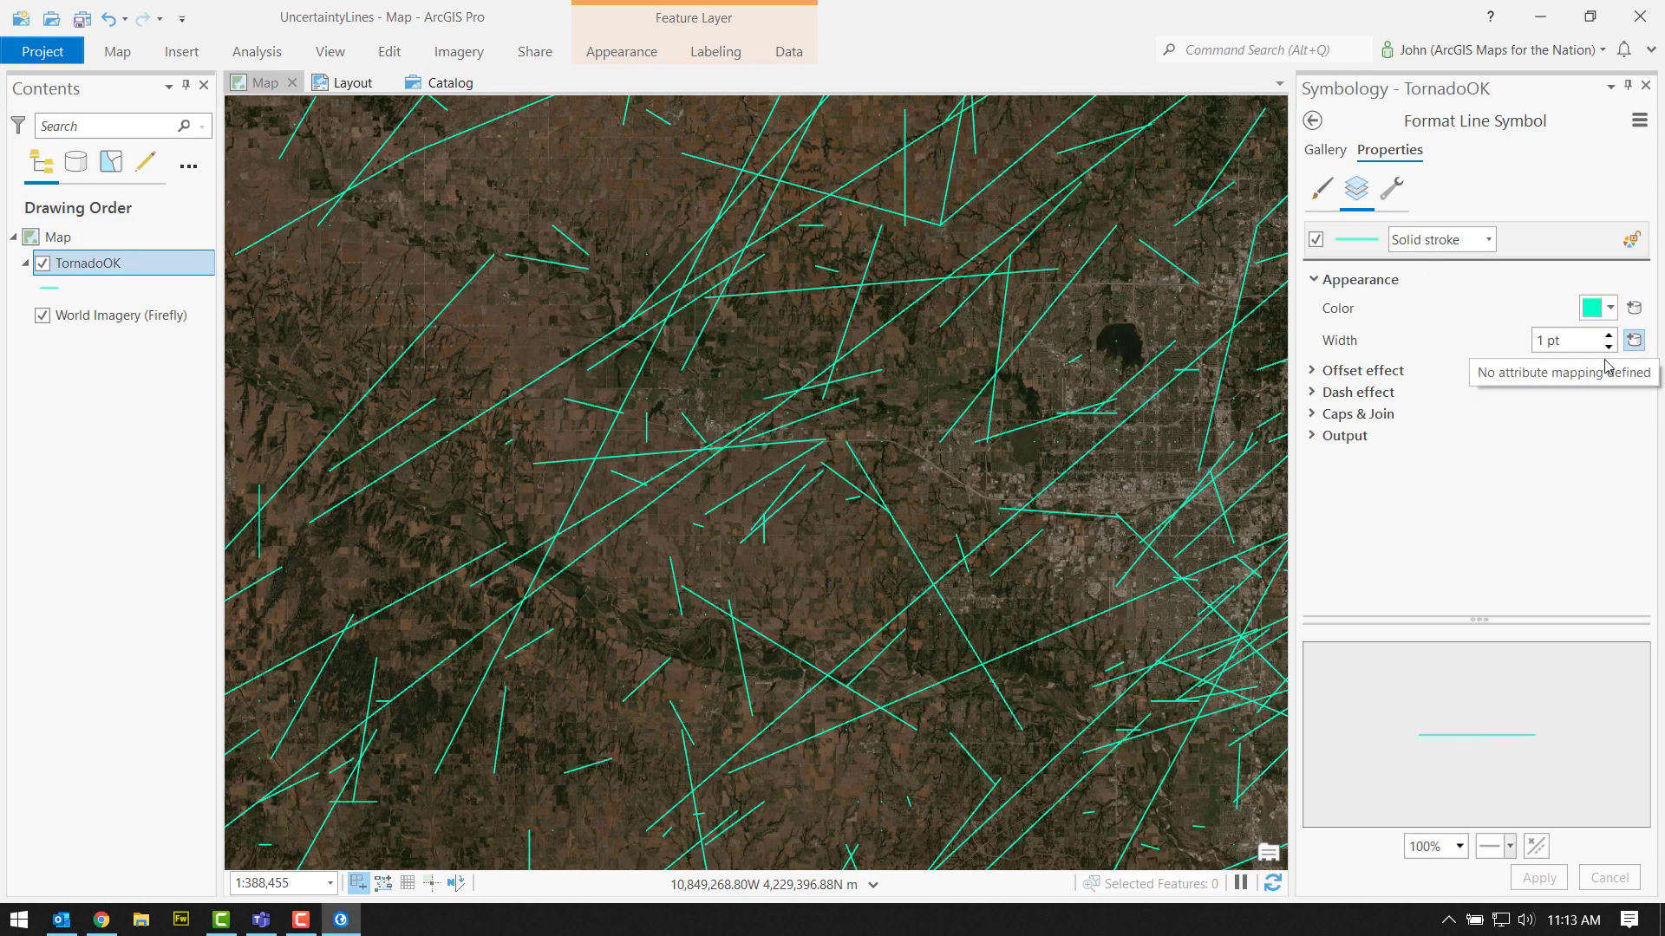
pyautogui.click(1366, 371)
pyautogui.click(1358, 507)
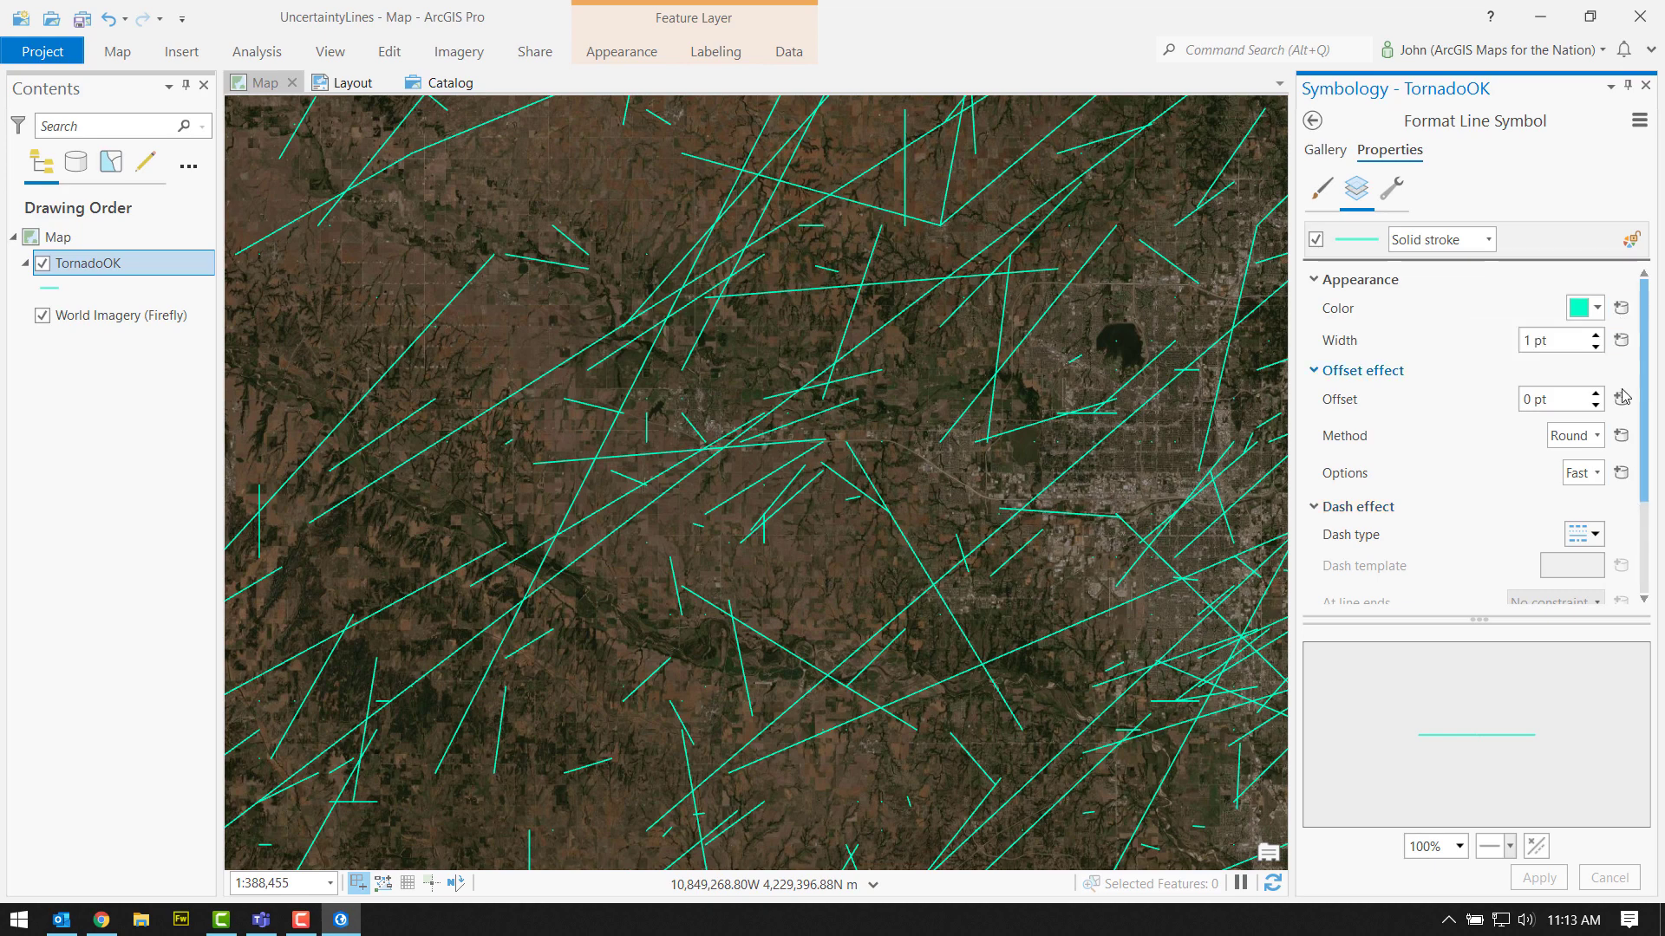
# Add a Wave effect to the symbol's solid stroke layer
pyautogui.click(1391, 191)
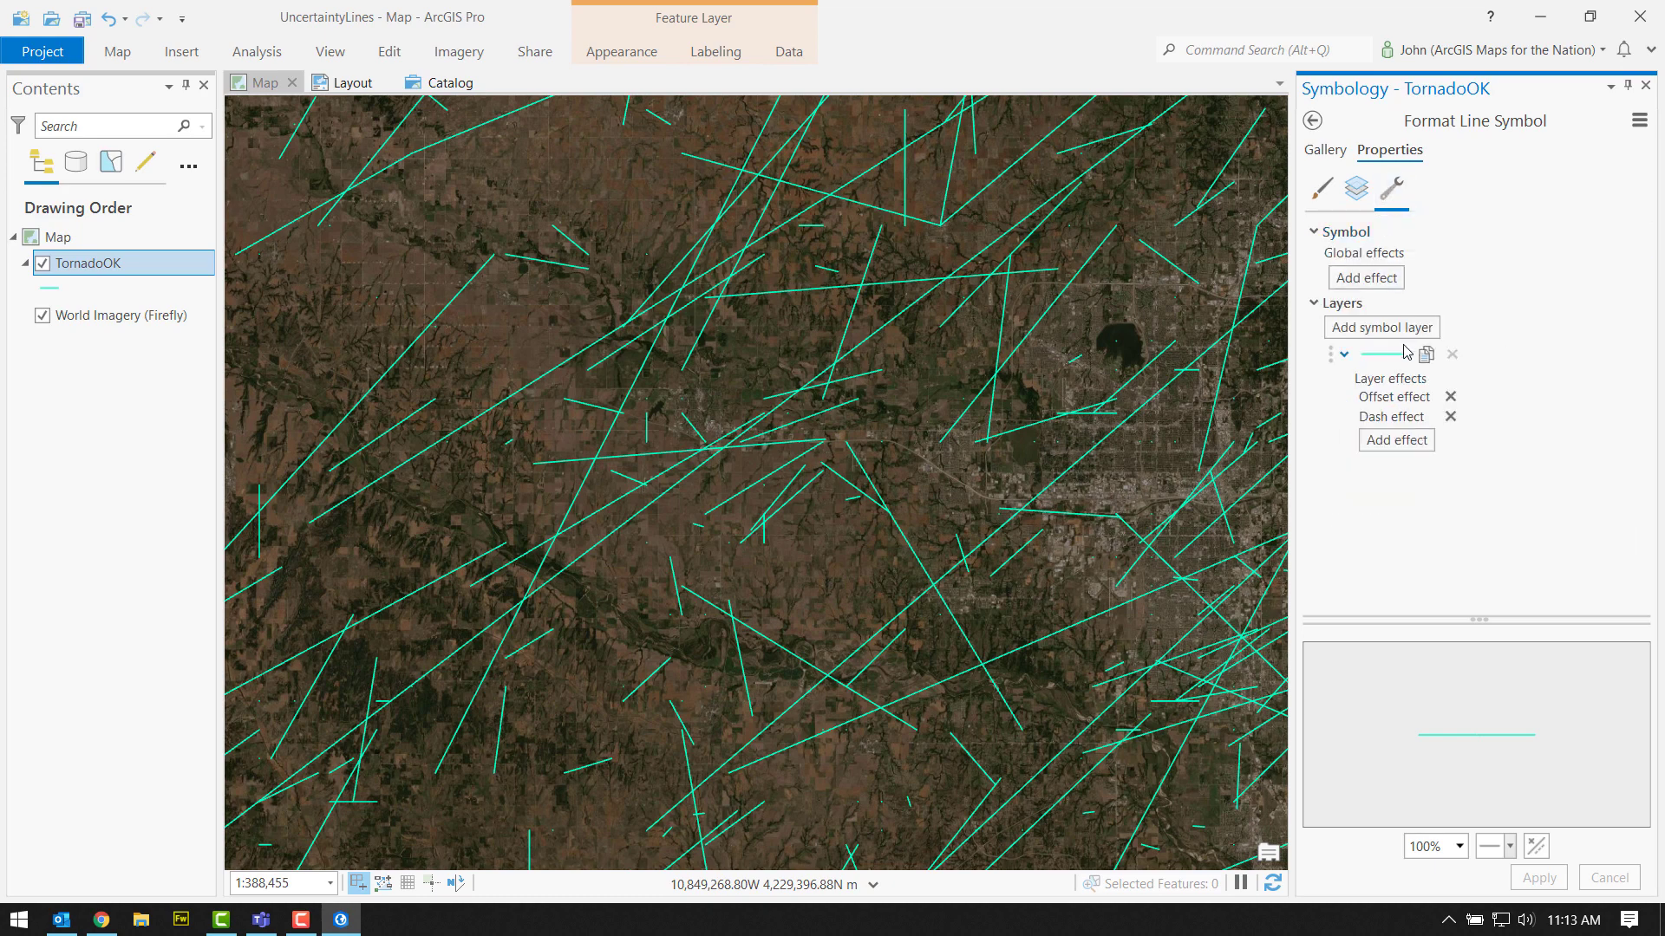
pyautogui.click(1414, 444)
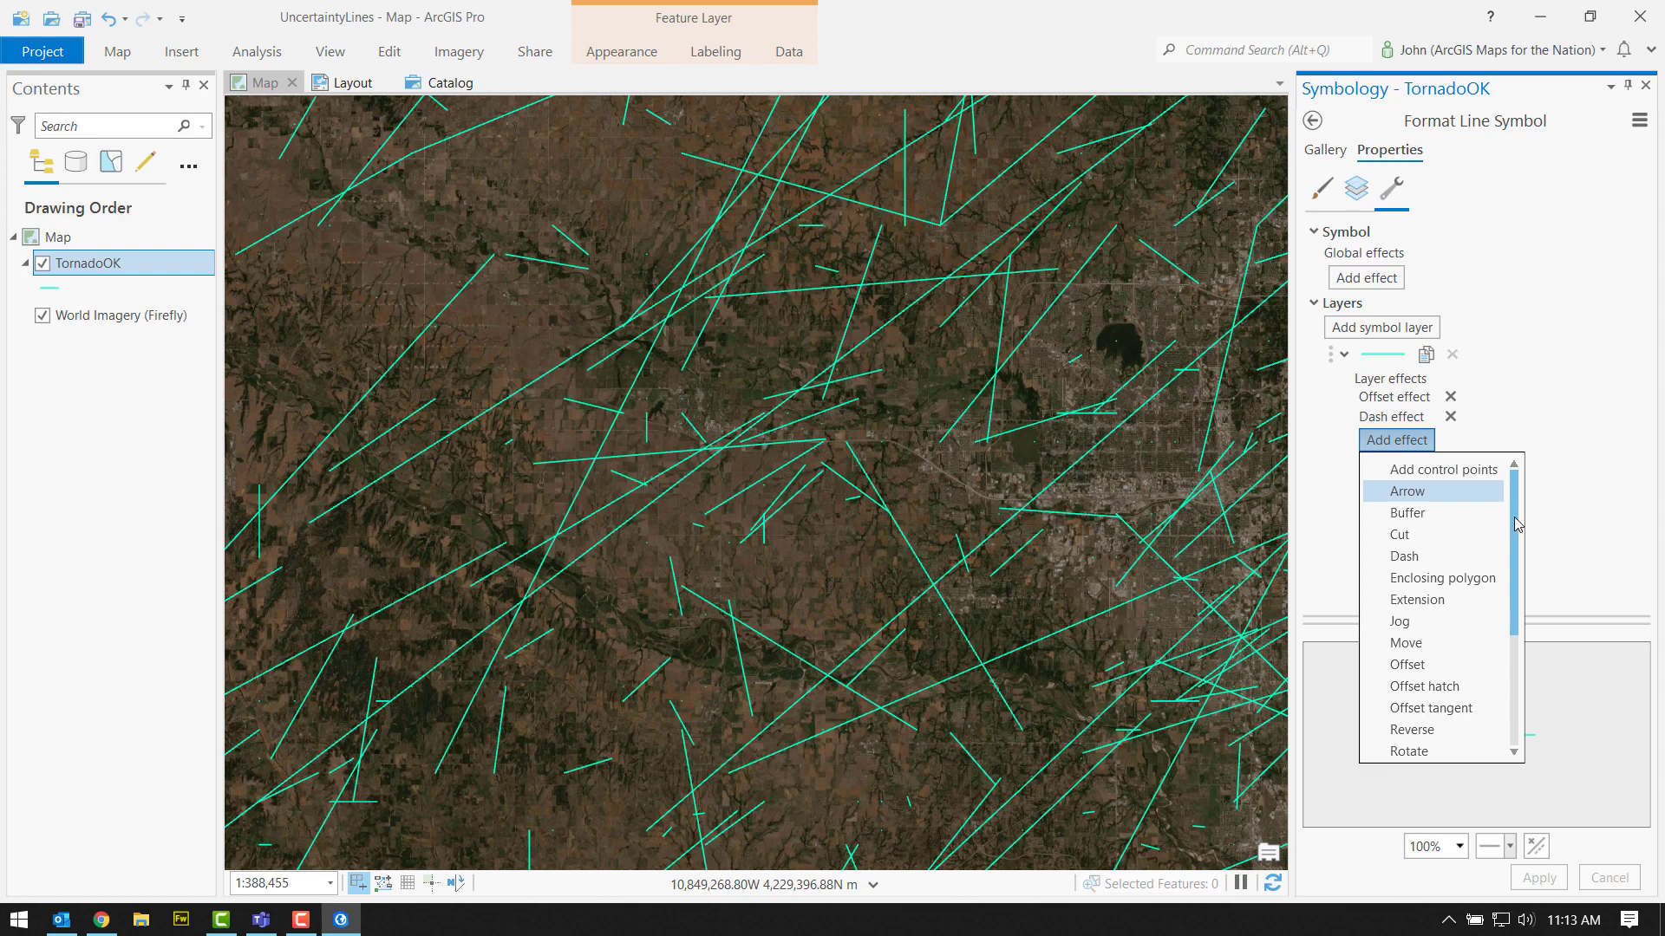
pyautogui.moveTo(1514, 516); pyautogui.dragTo(1508, 611)
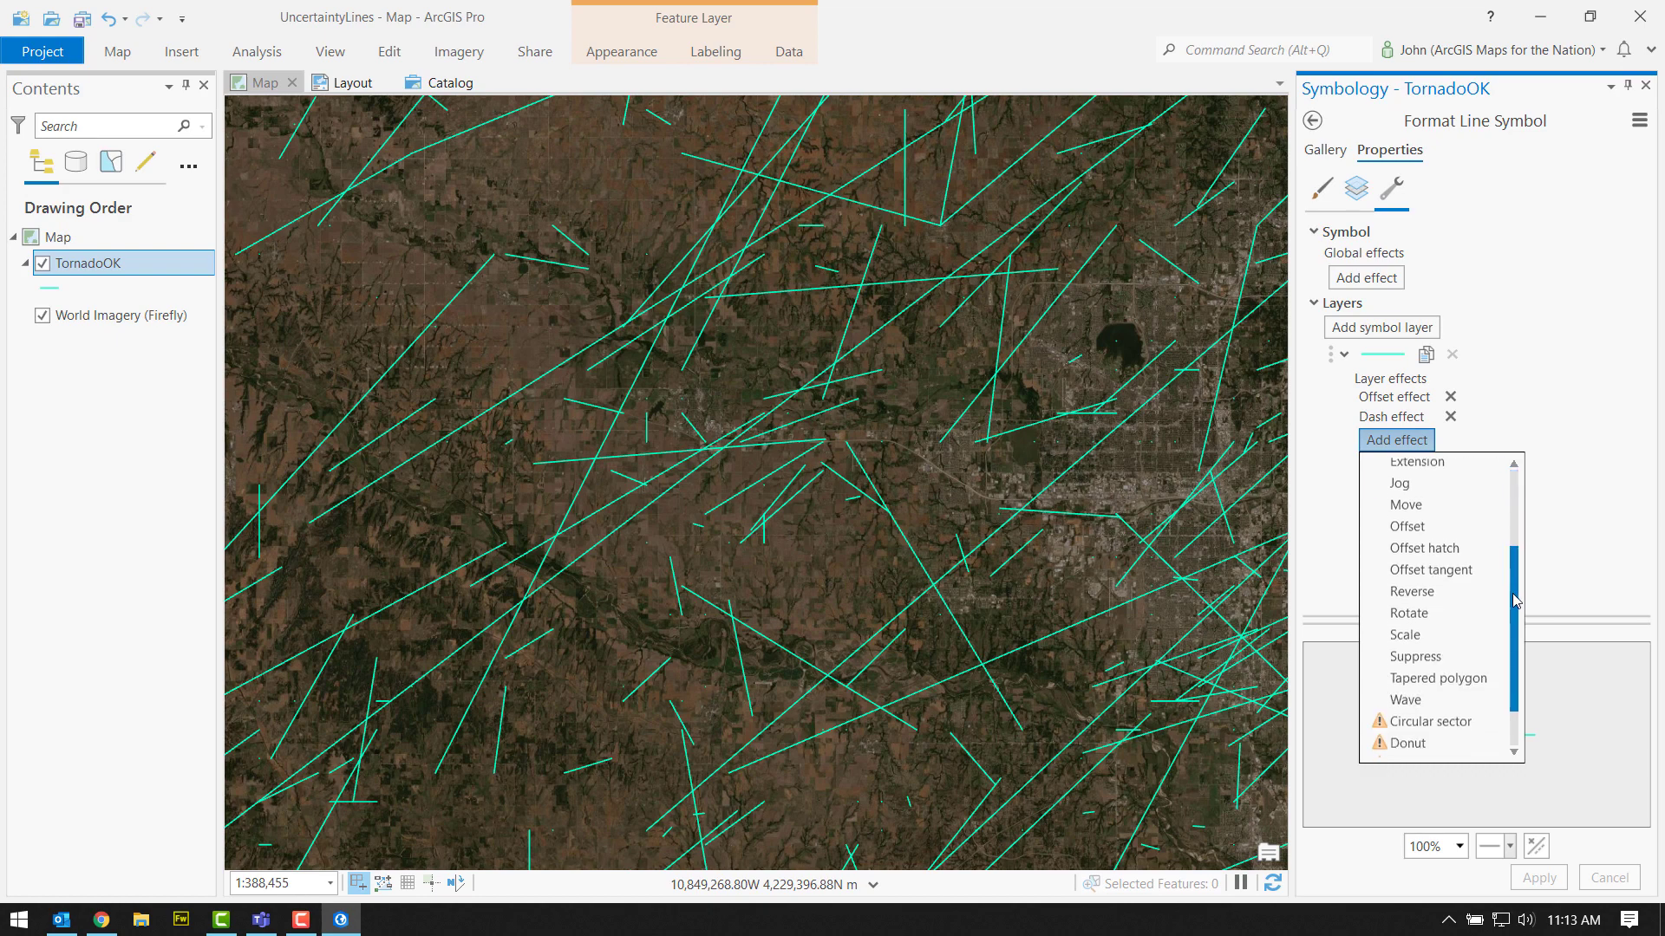
pyautogui.click(1418, 698)
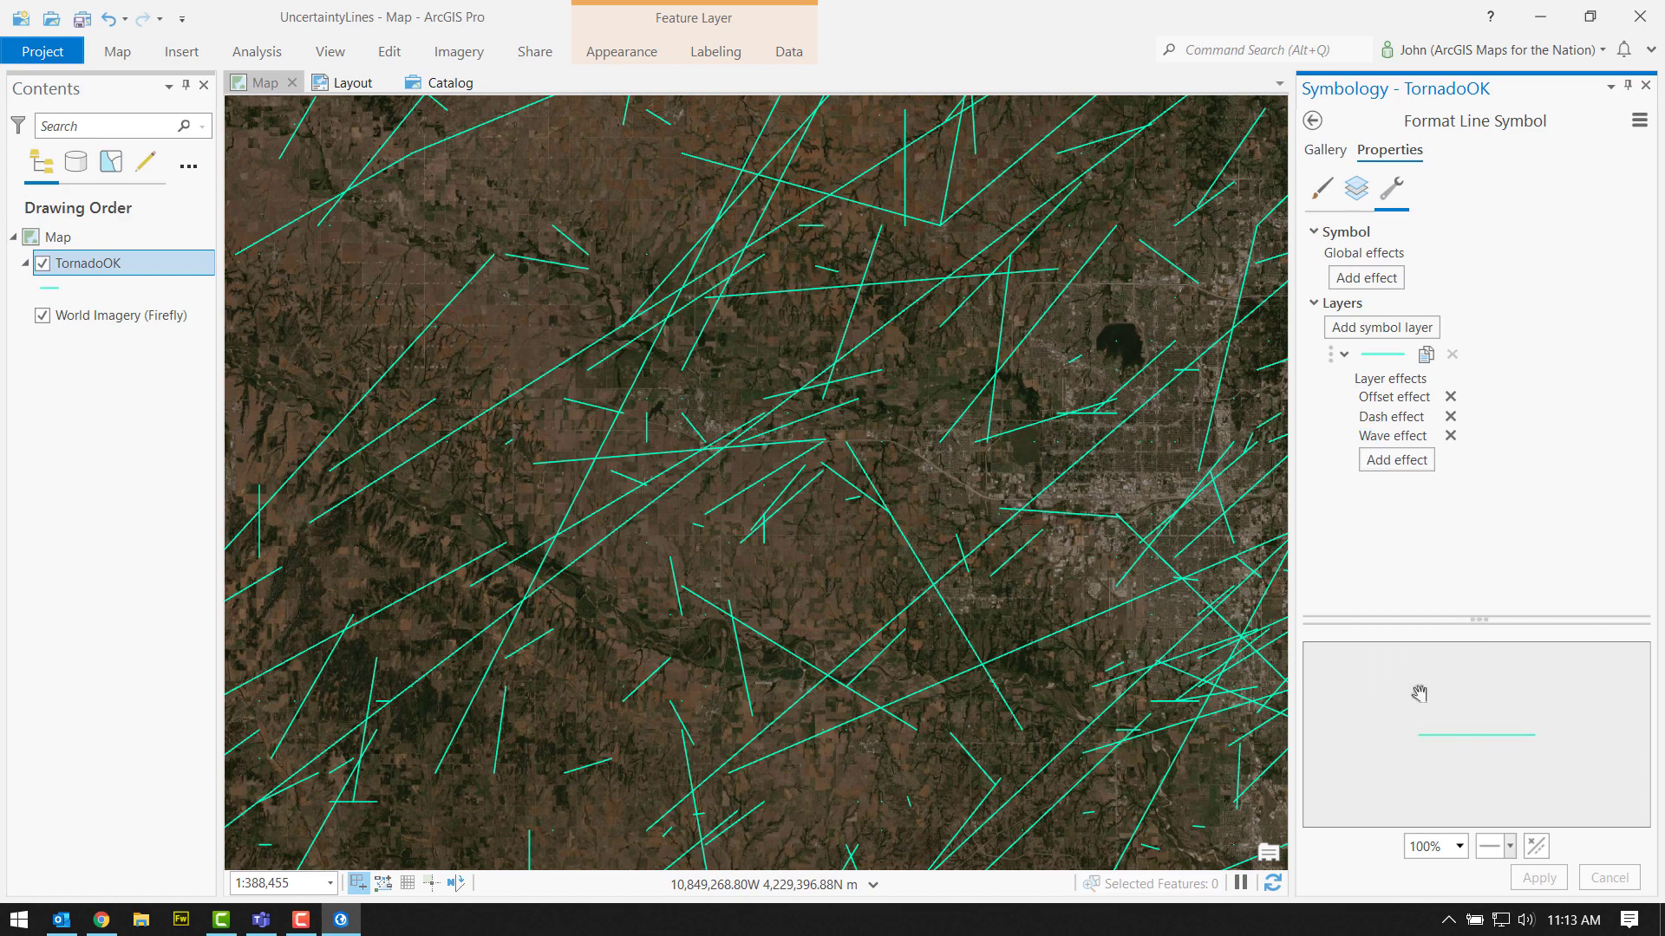
# Set the wave effect's waveform to Random and apply it to the tornado lines
pyautogui.click(1356, 188)
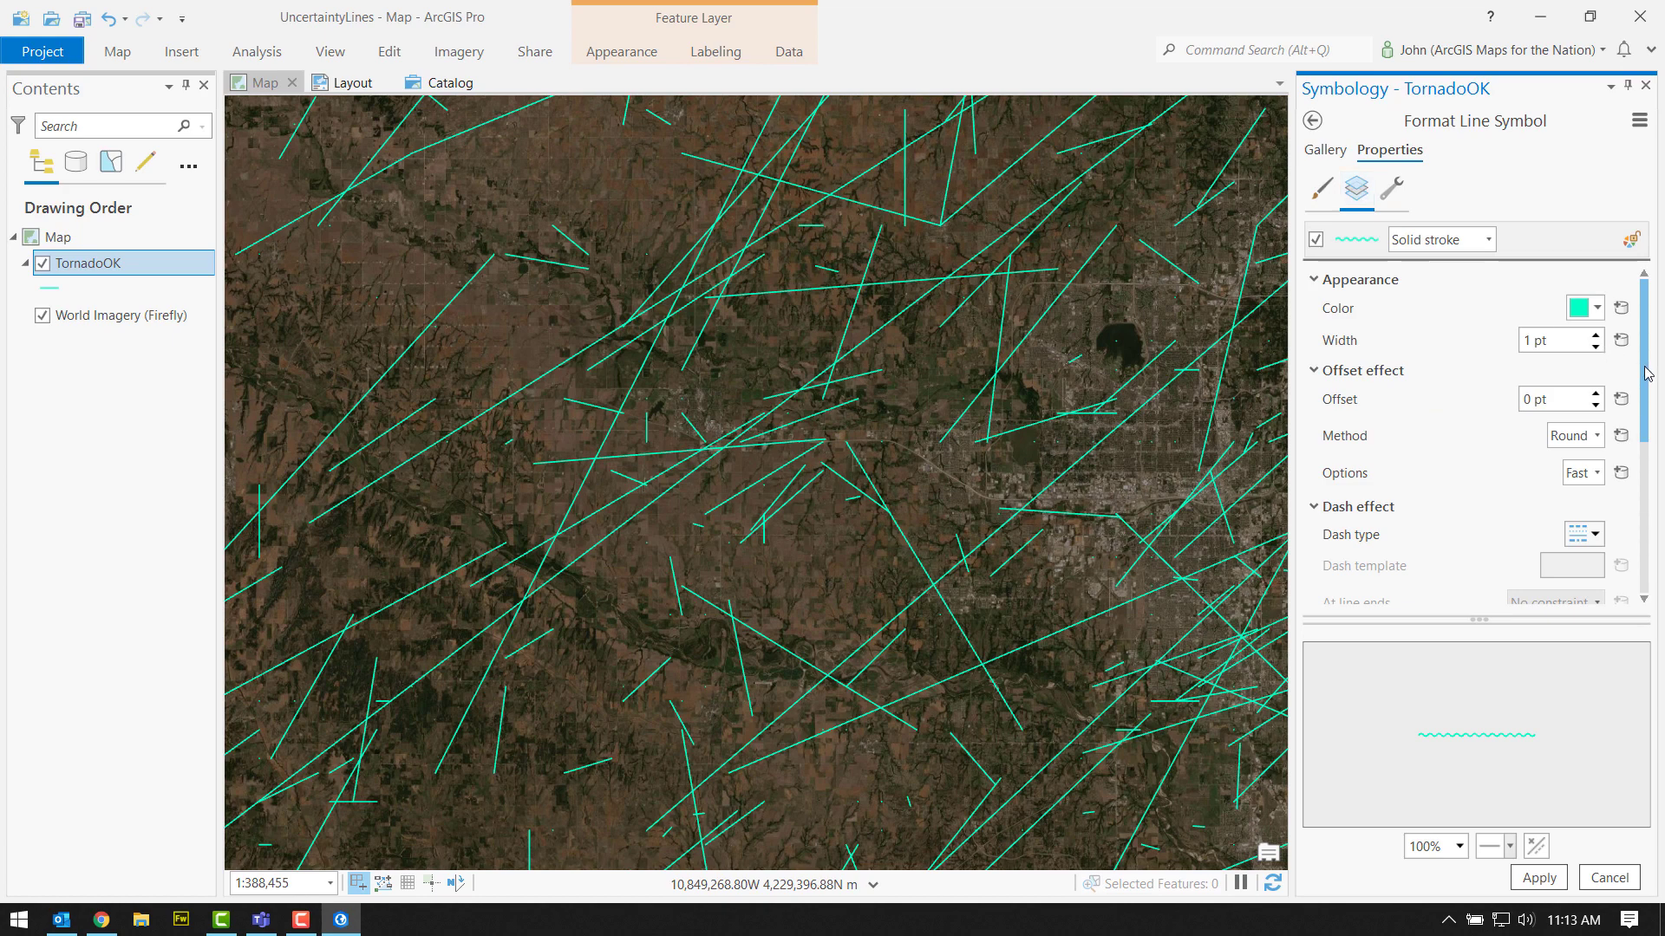
pyautogui.moveTo(1648, 372); pyautogui.dragTo(1657, 533)
pyautogui.click(1595, 429)
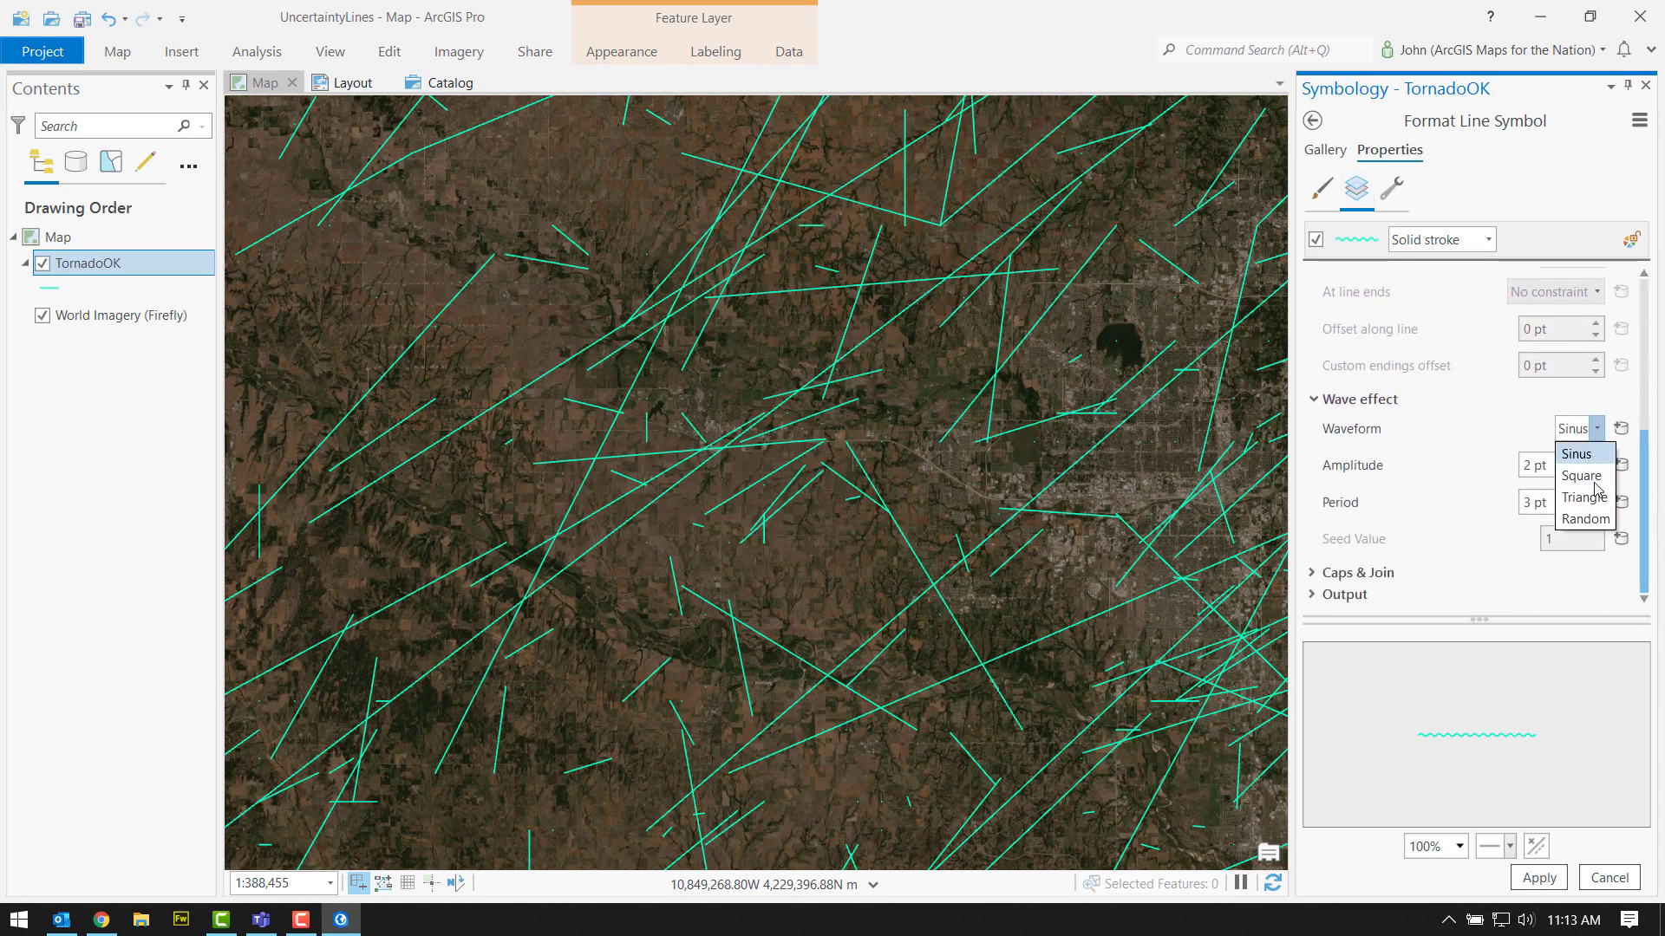
pyautogui.click(1594, 520)
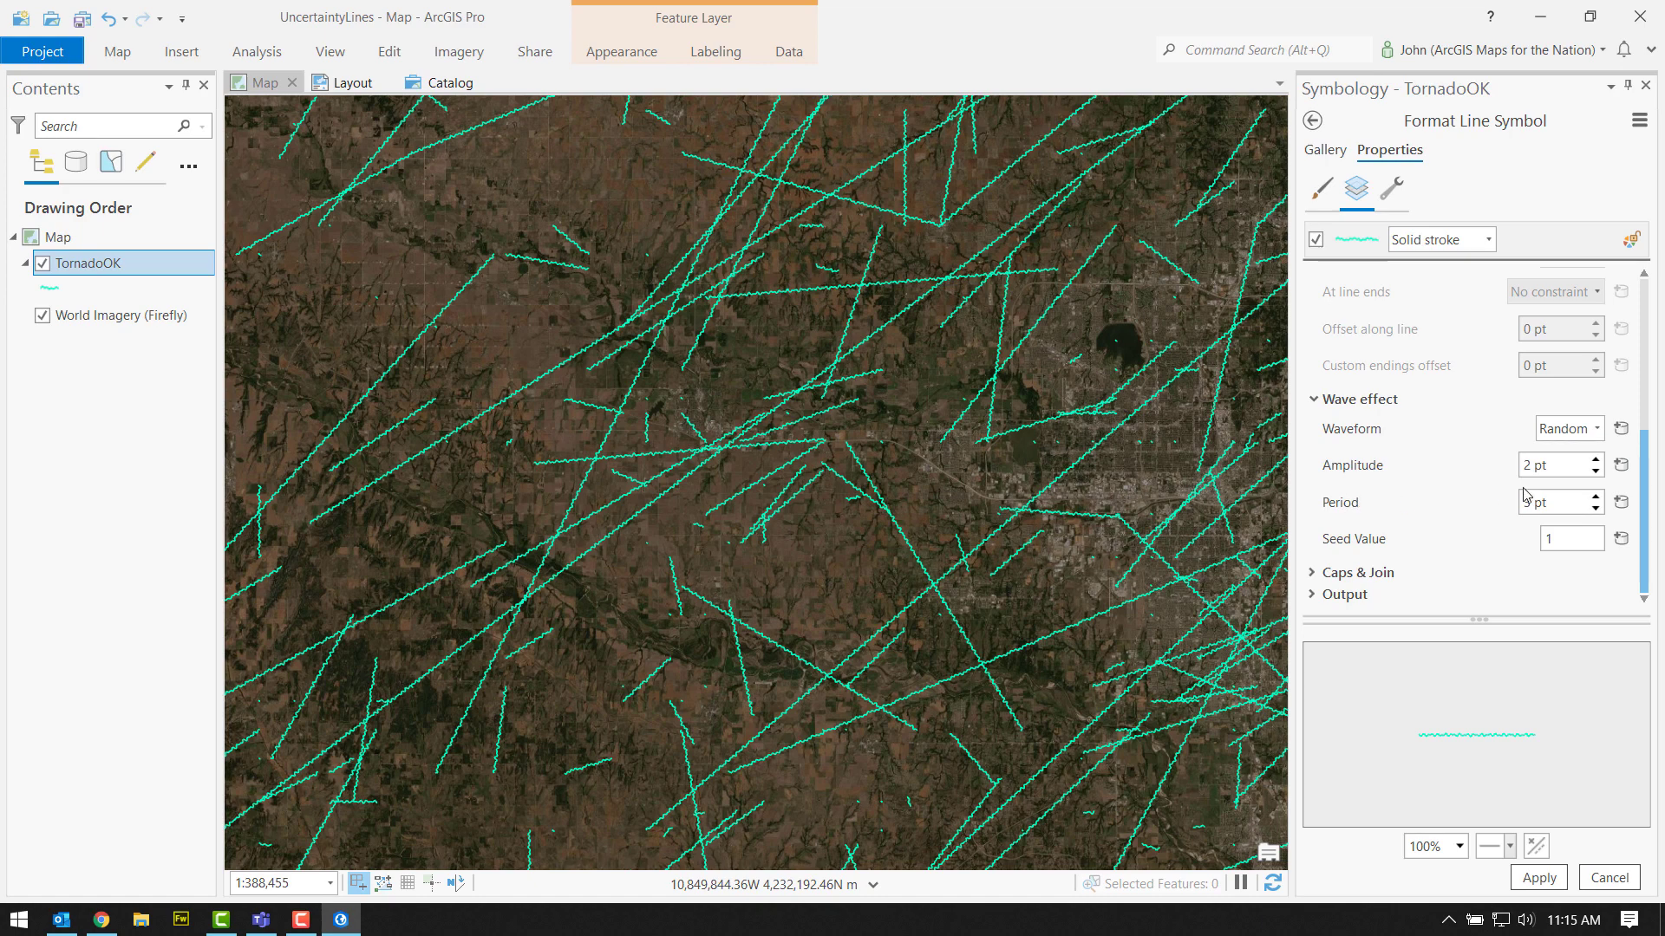
# Start an attribute mapping for the wave amplitude and build the Arcade expression 2018-$feature.yr
pyautogui.click(1621, 466)
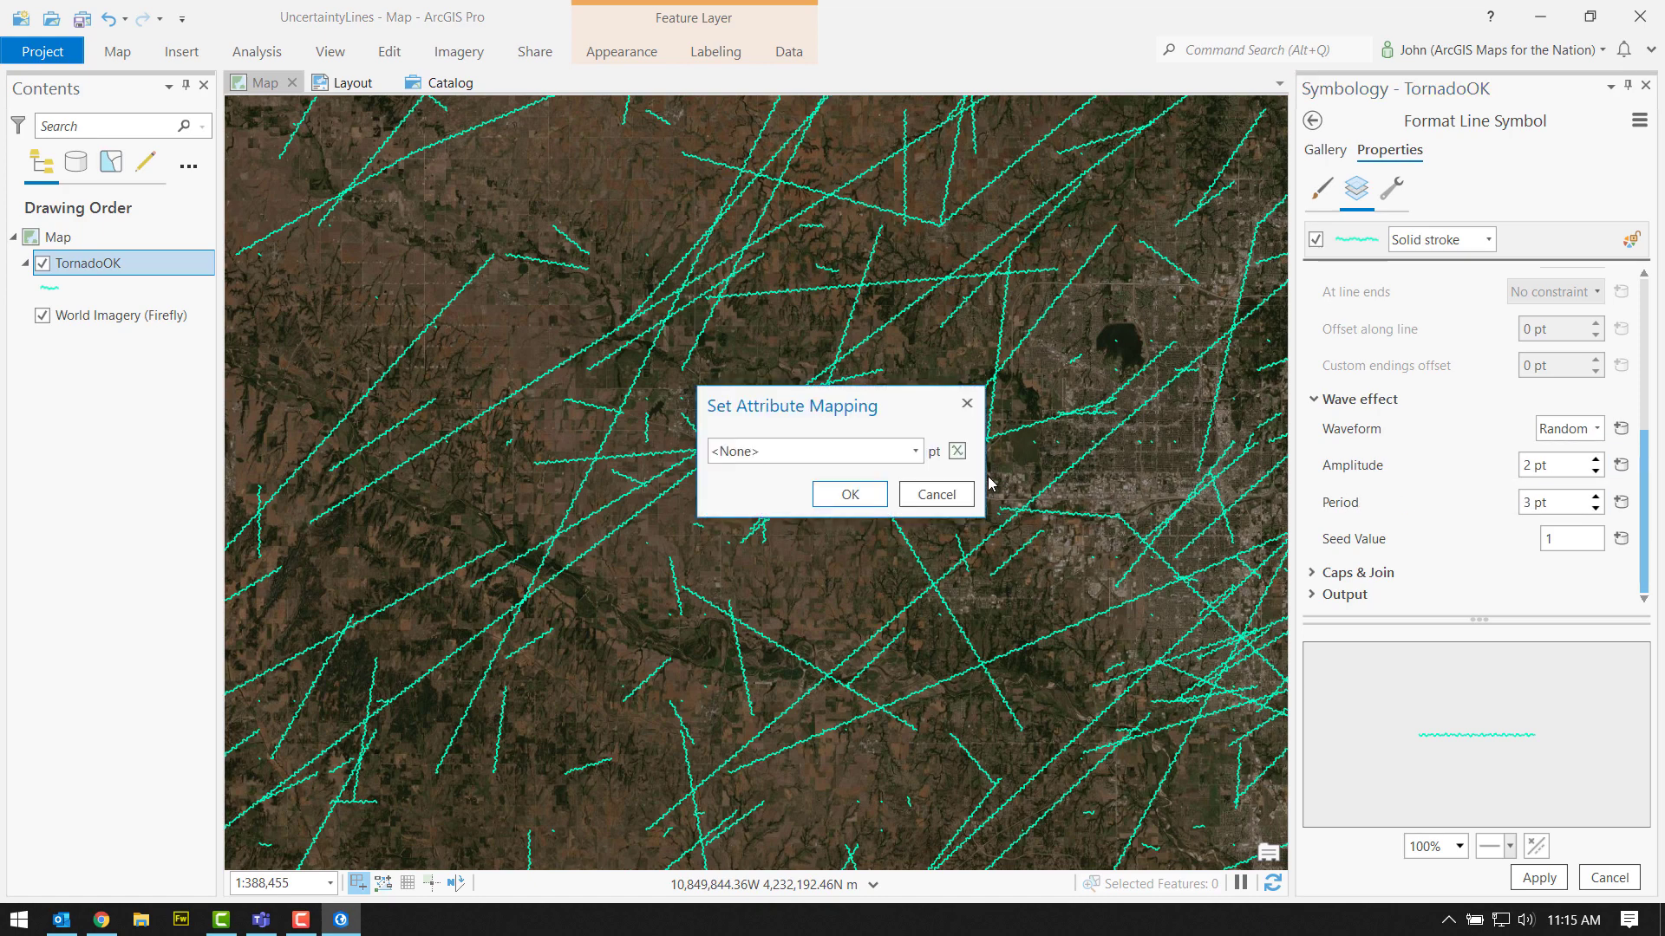
pyautogui.click(916, 450)
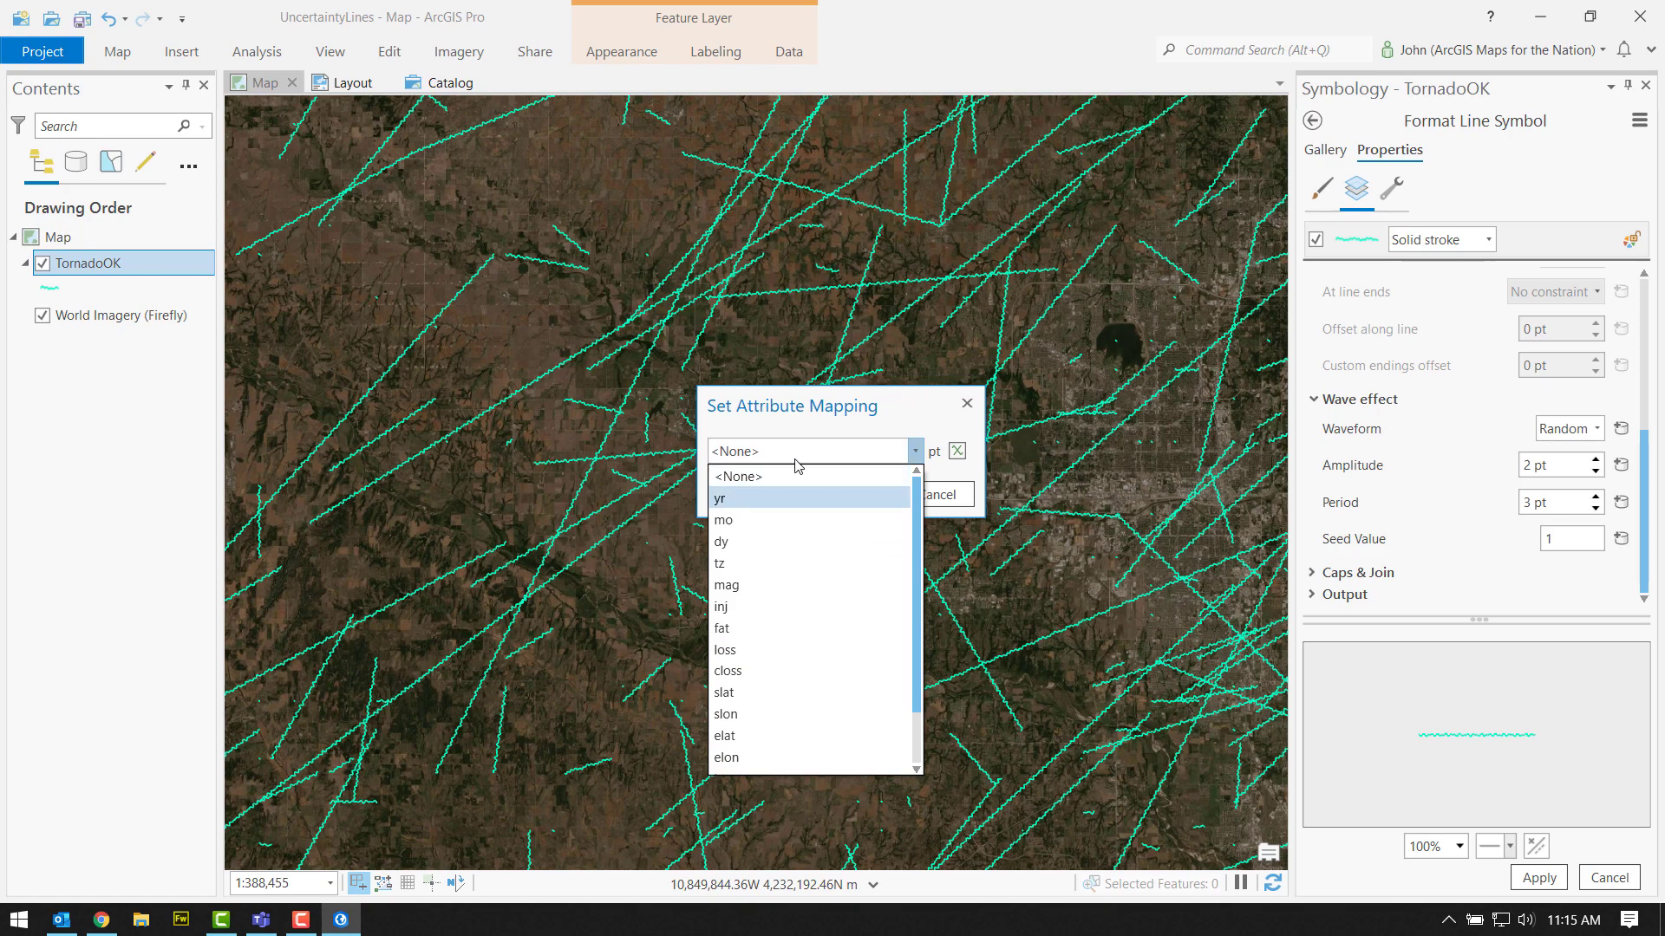
pyautogui.click(768, 468)
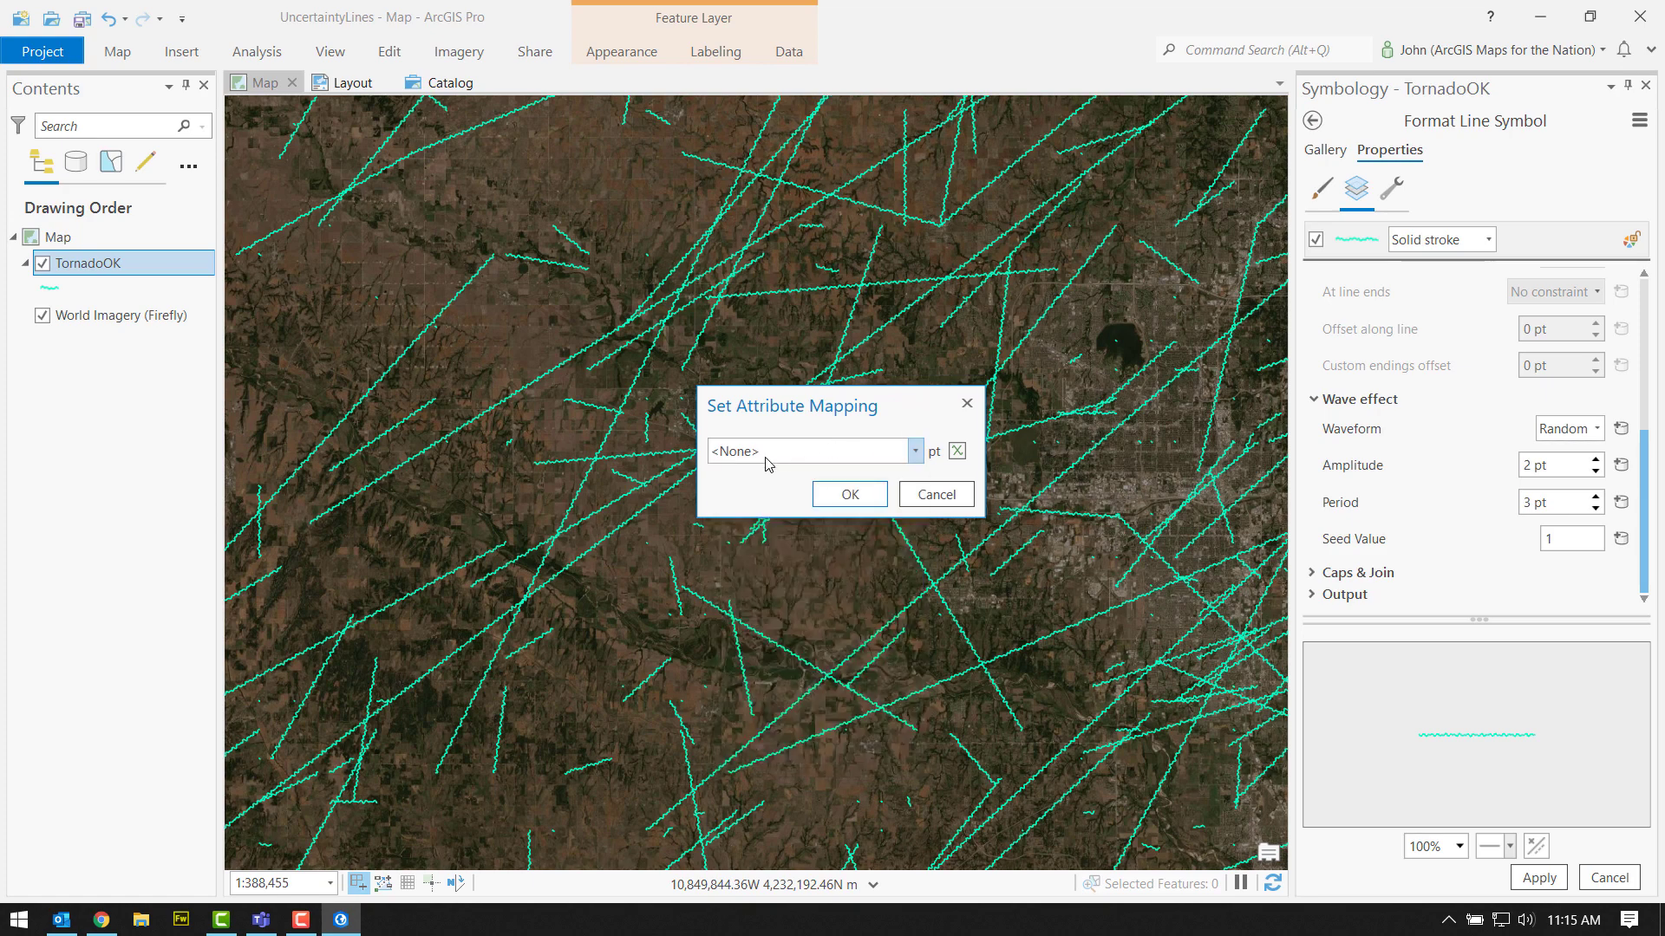
pyautogui.click(956, 452)
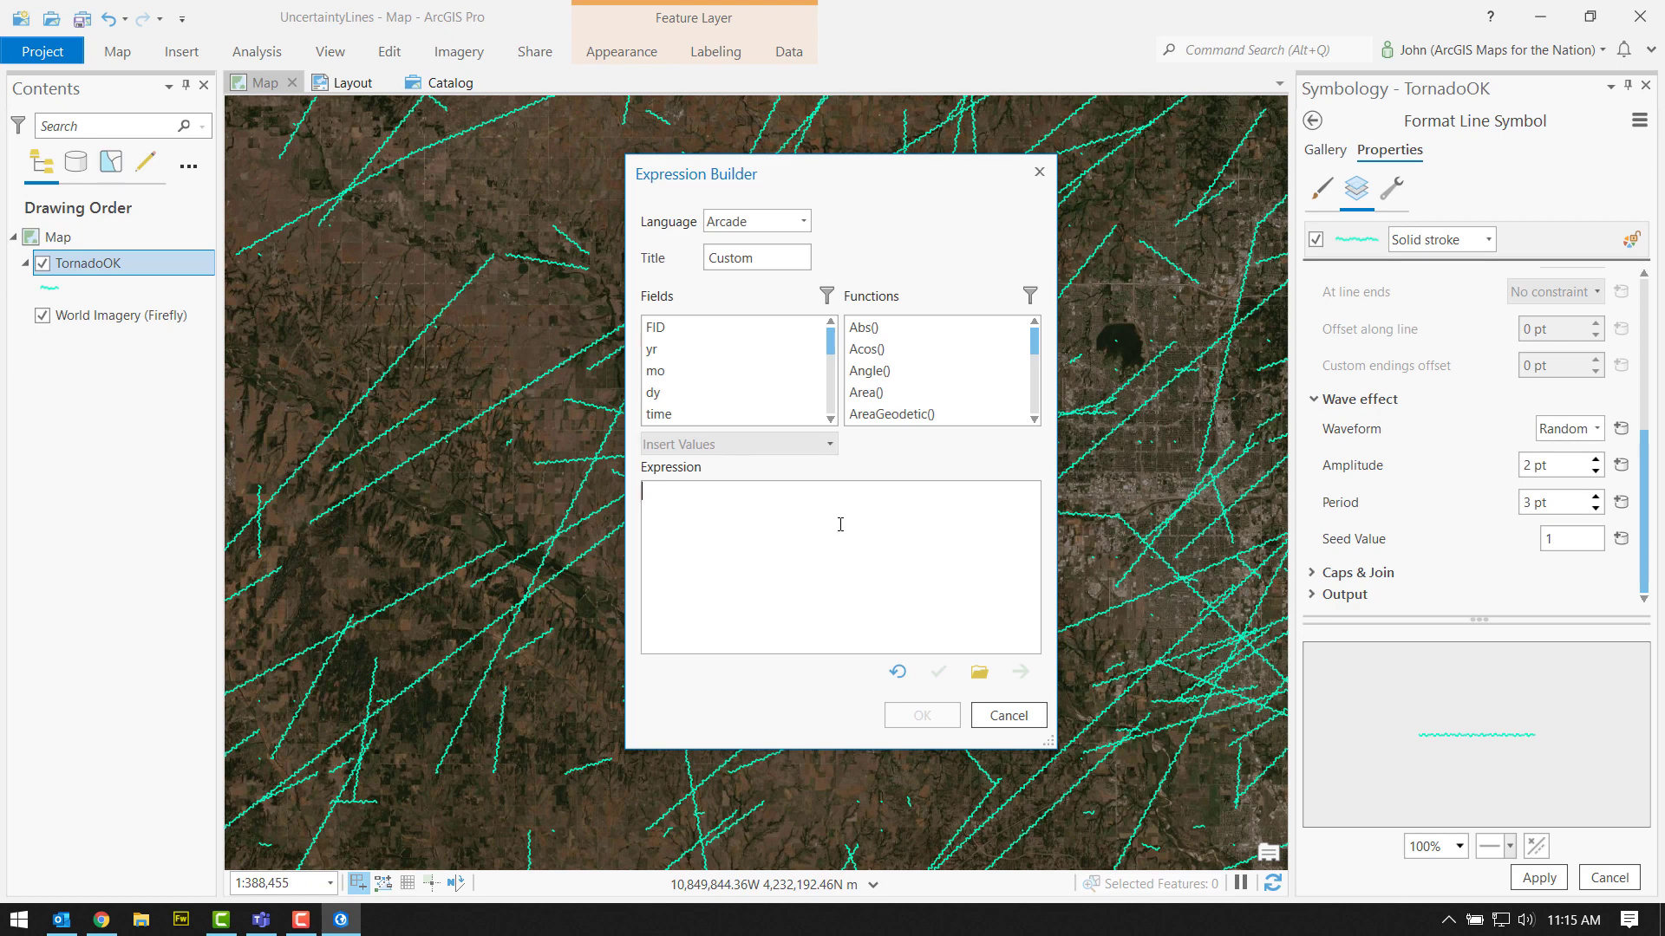
pyautogui.write('2018-')
pyautogui.doubleClick(685, 350)
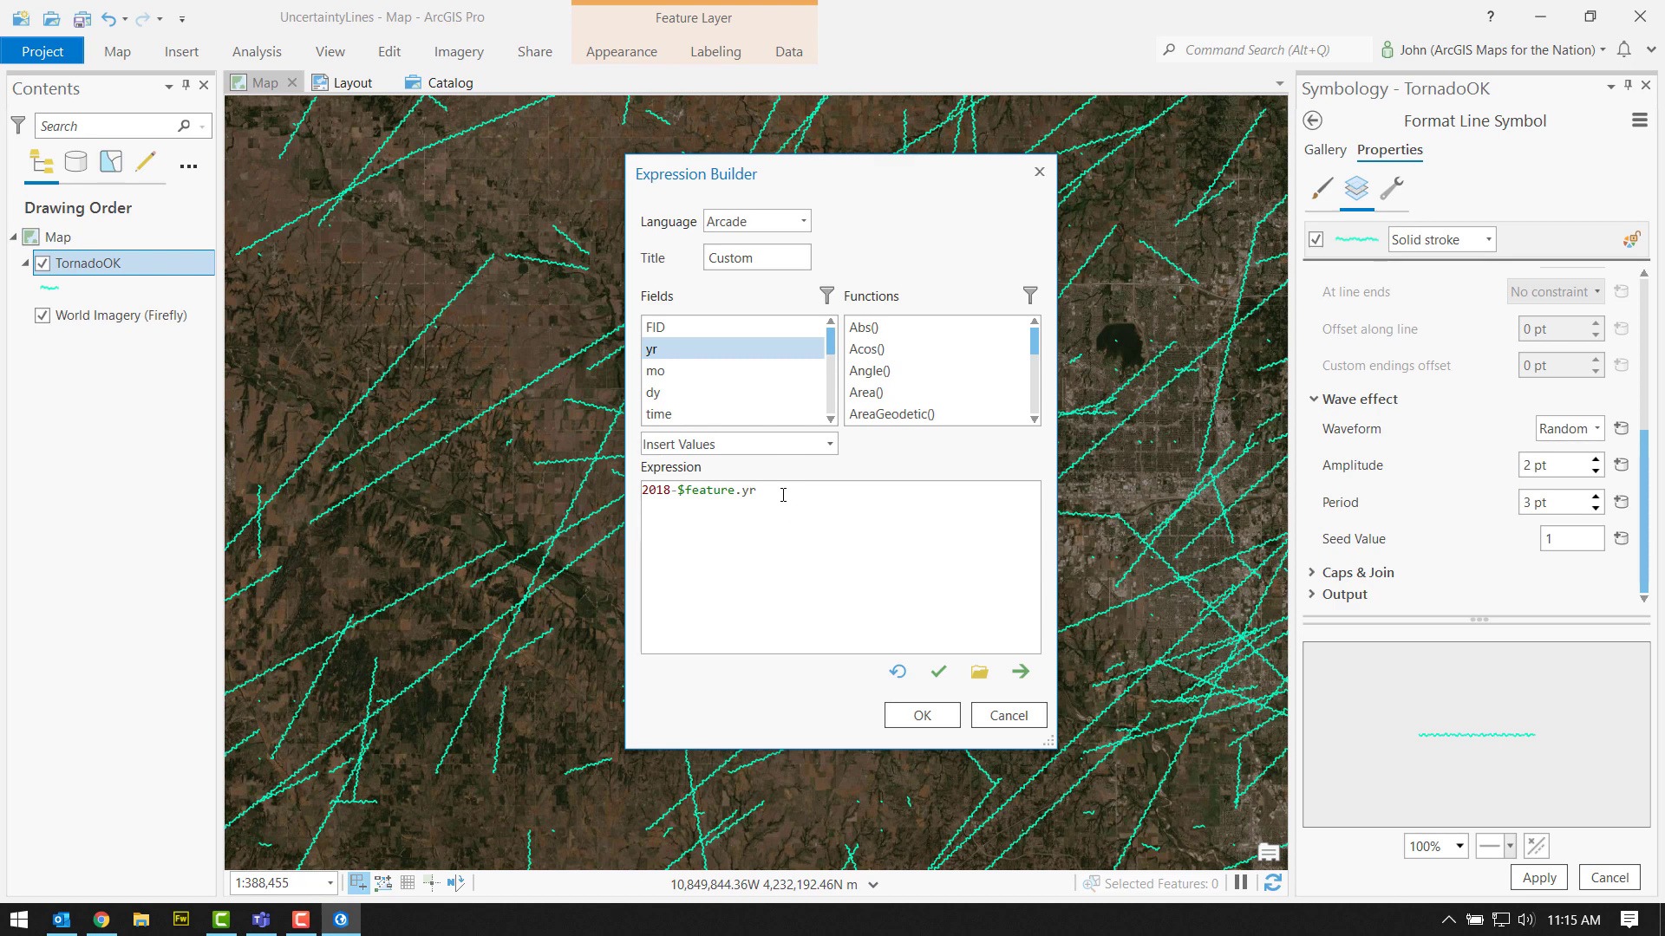
# Copy the whole expression 2018-$feature.yr to the clipboard, leaving it in place
pyautogui.moveTo(776, 491); pyautogui.dragTo(638, 492)
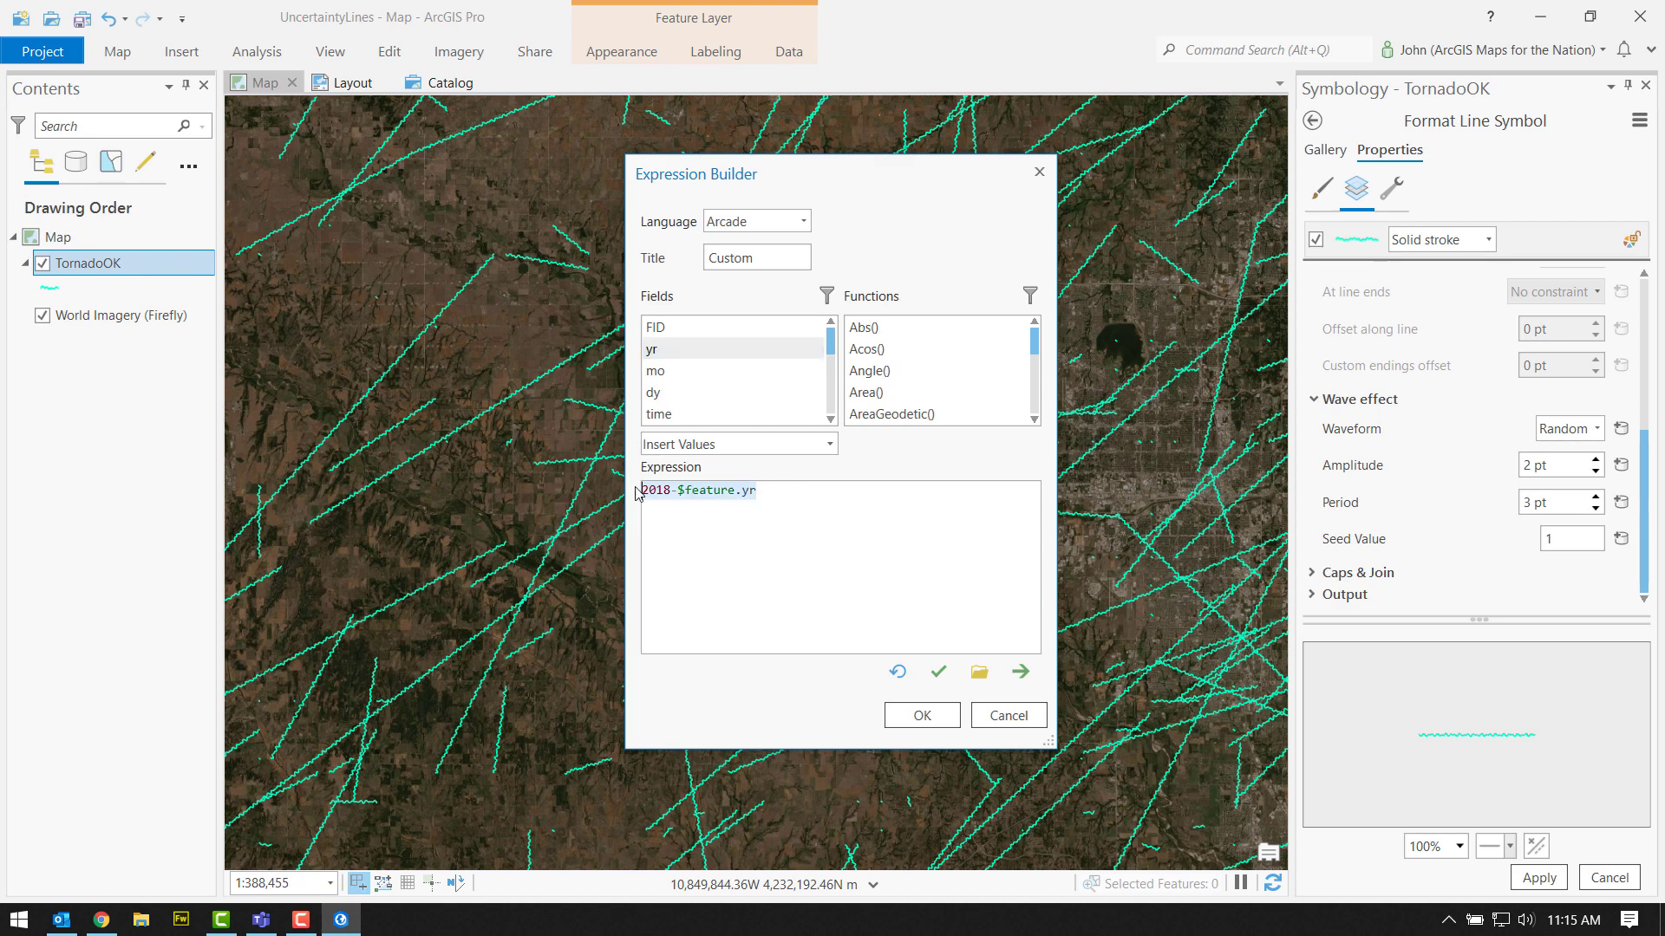
pyautogui.rightClick(682, 491)
pyautogui.click(733, 598)
pyautogui.click(782, 502)
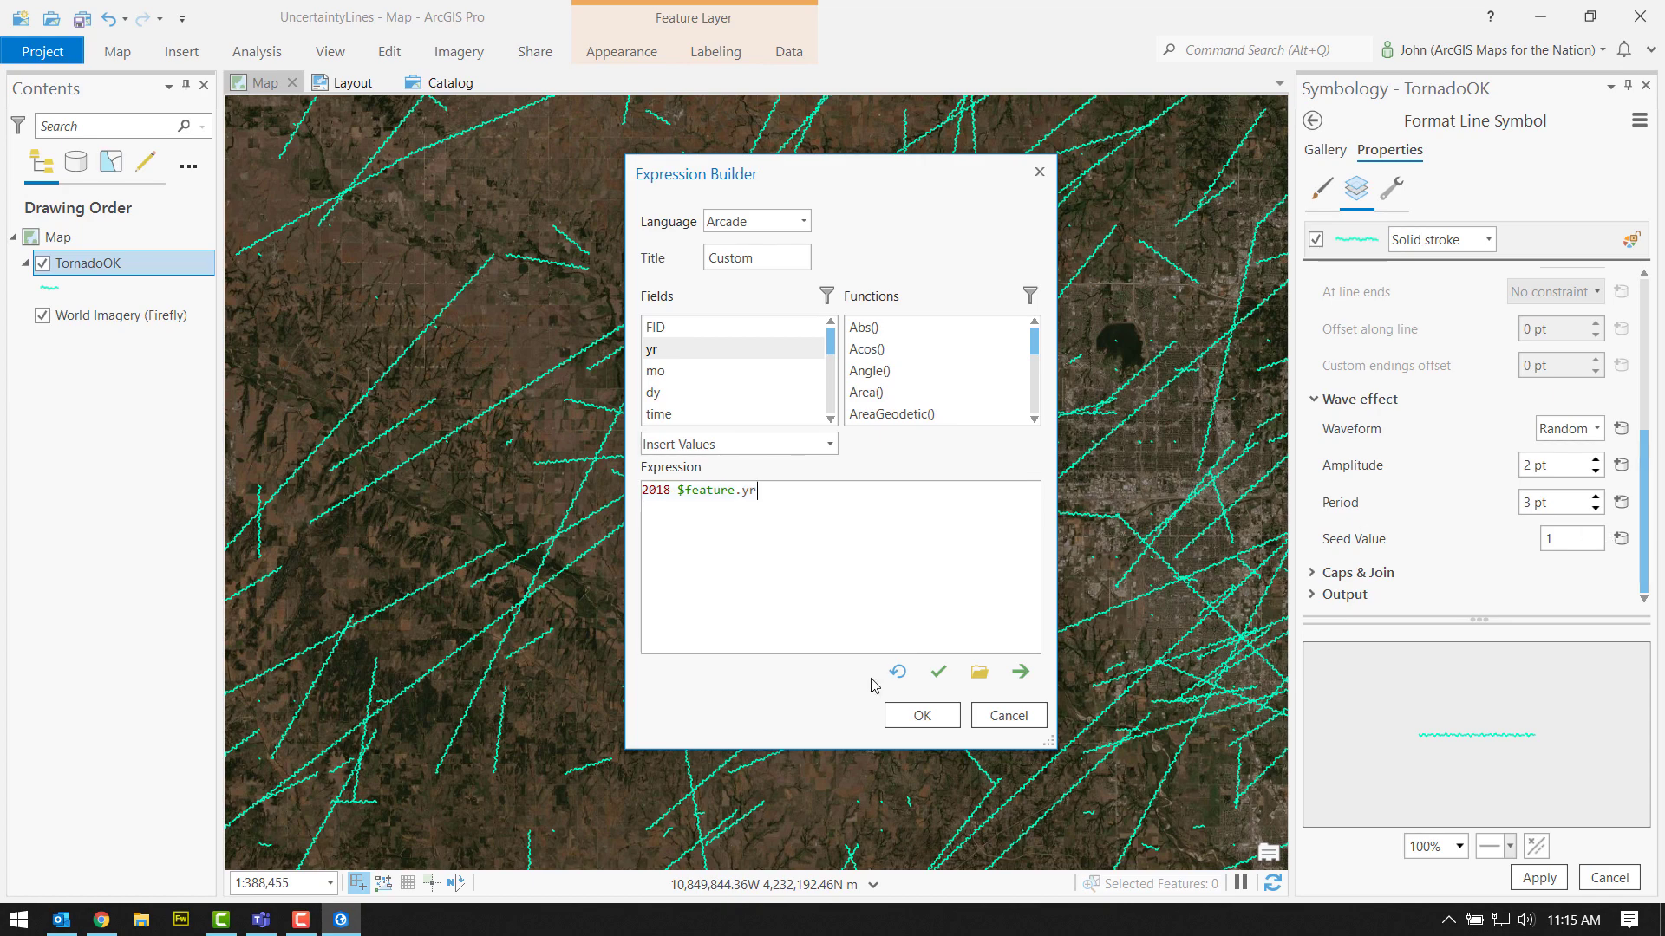
# Accept the custom expression as the wave amplitude's attribute mapping and apply it to the layer
pyautogui.click(922, 716)
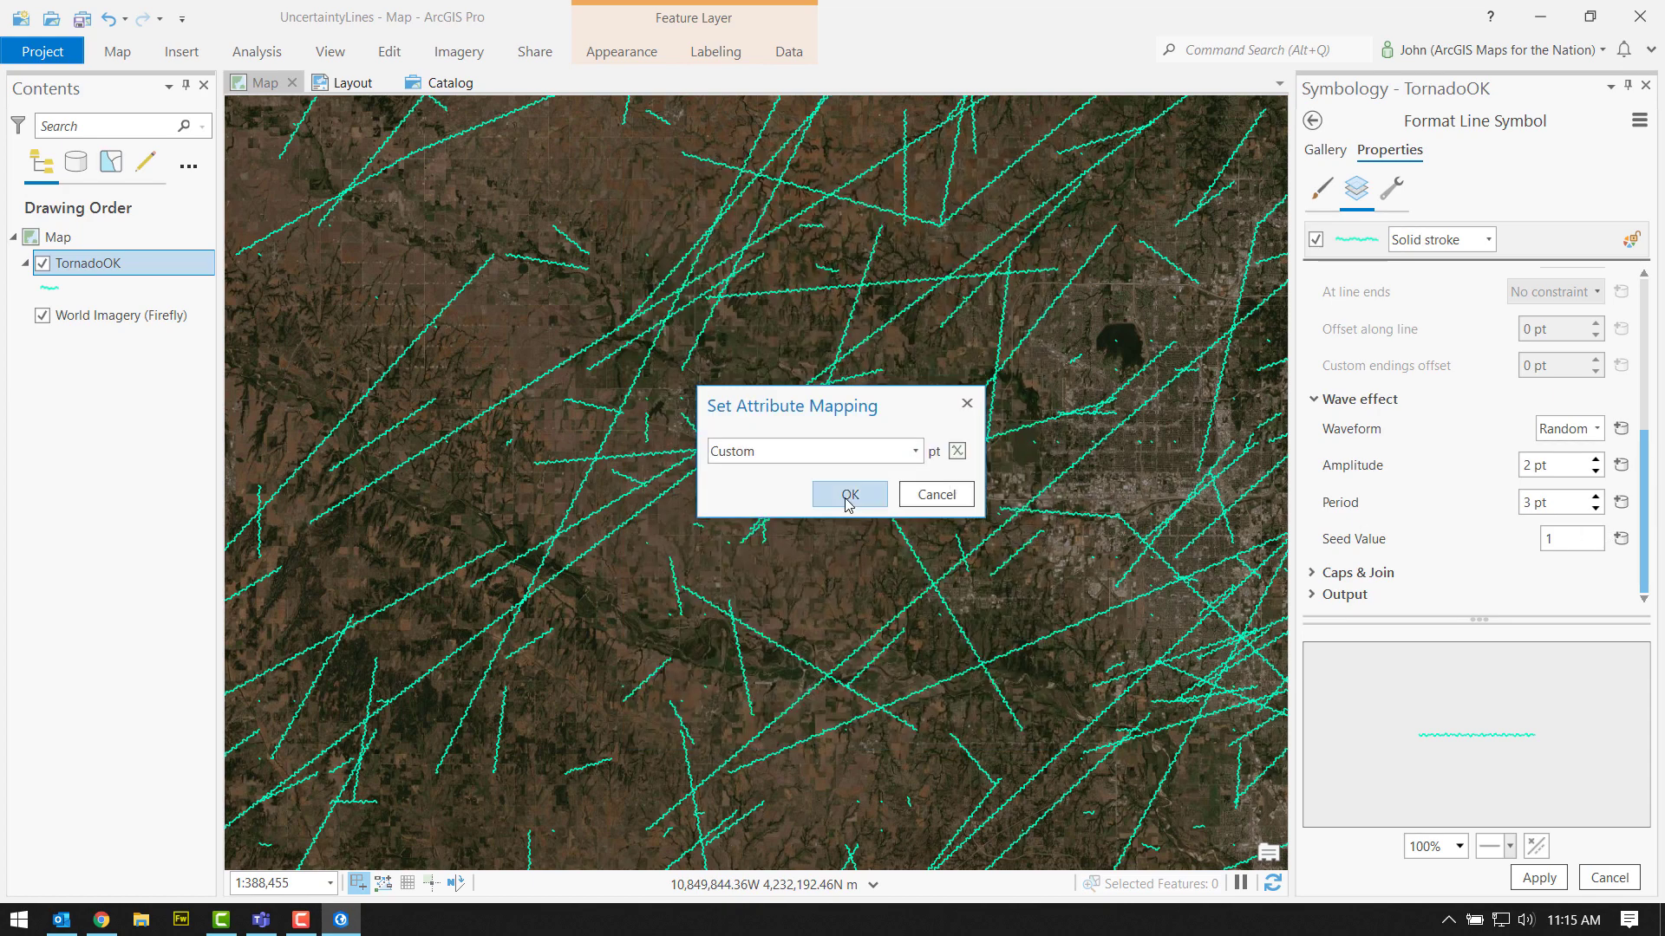
pyautogui.click(849, 495)
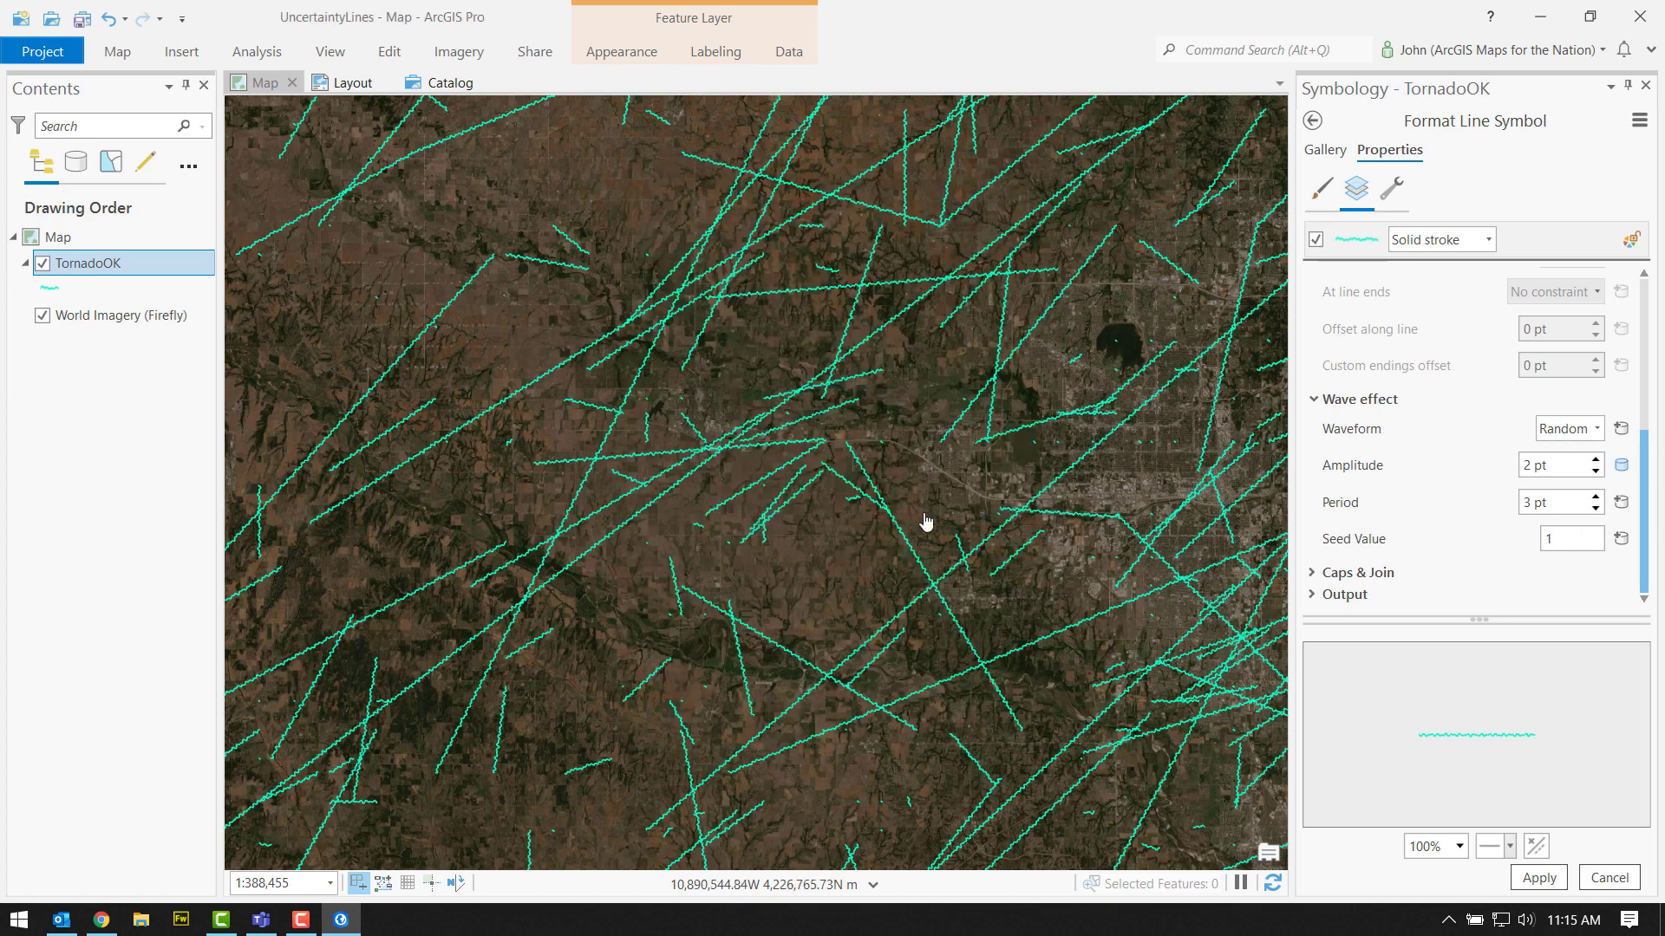
pyautogui.click(1532, 878)
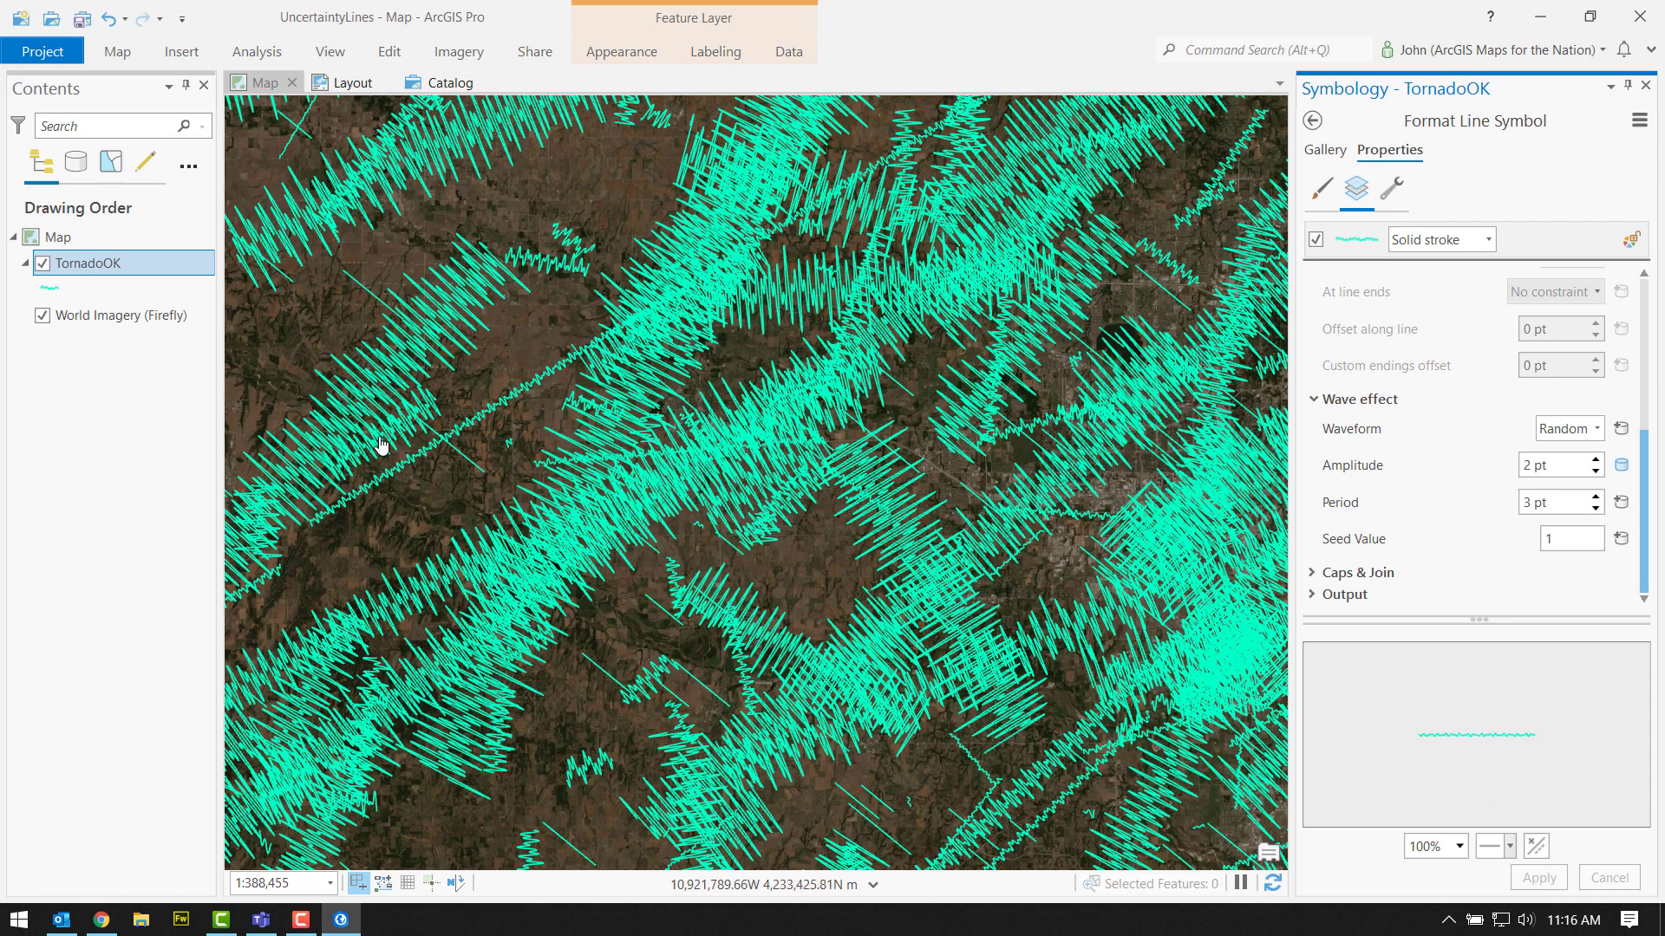
# Map the wave effect's period to the copied Arcade expression 2018-$feature.yr and apply it to the tornado lines
pyautogui.click(1622, 503)
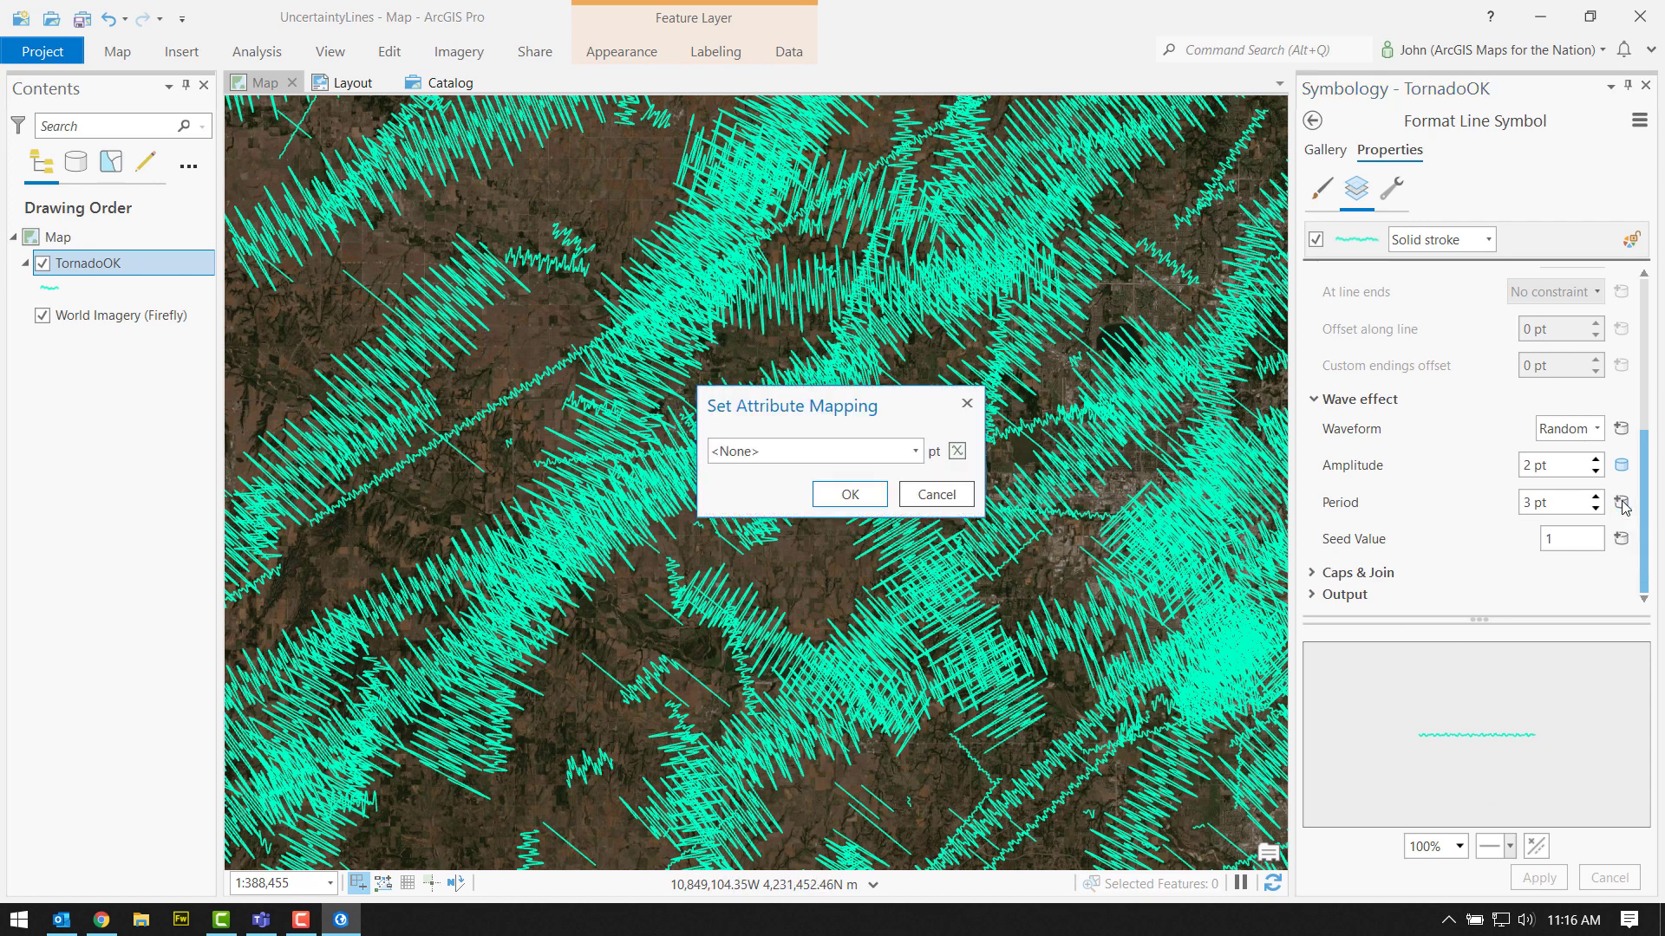
pyautogui.click(957, 451)
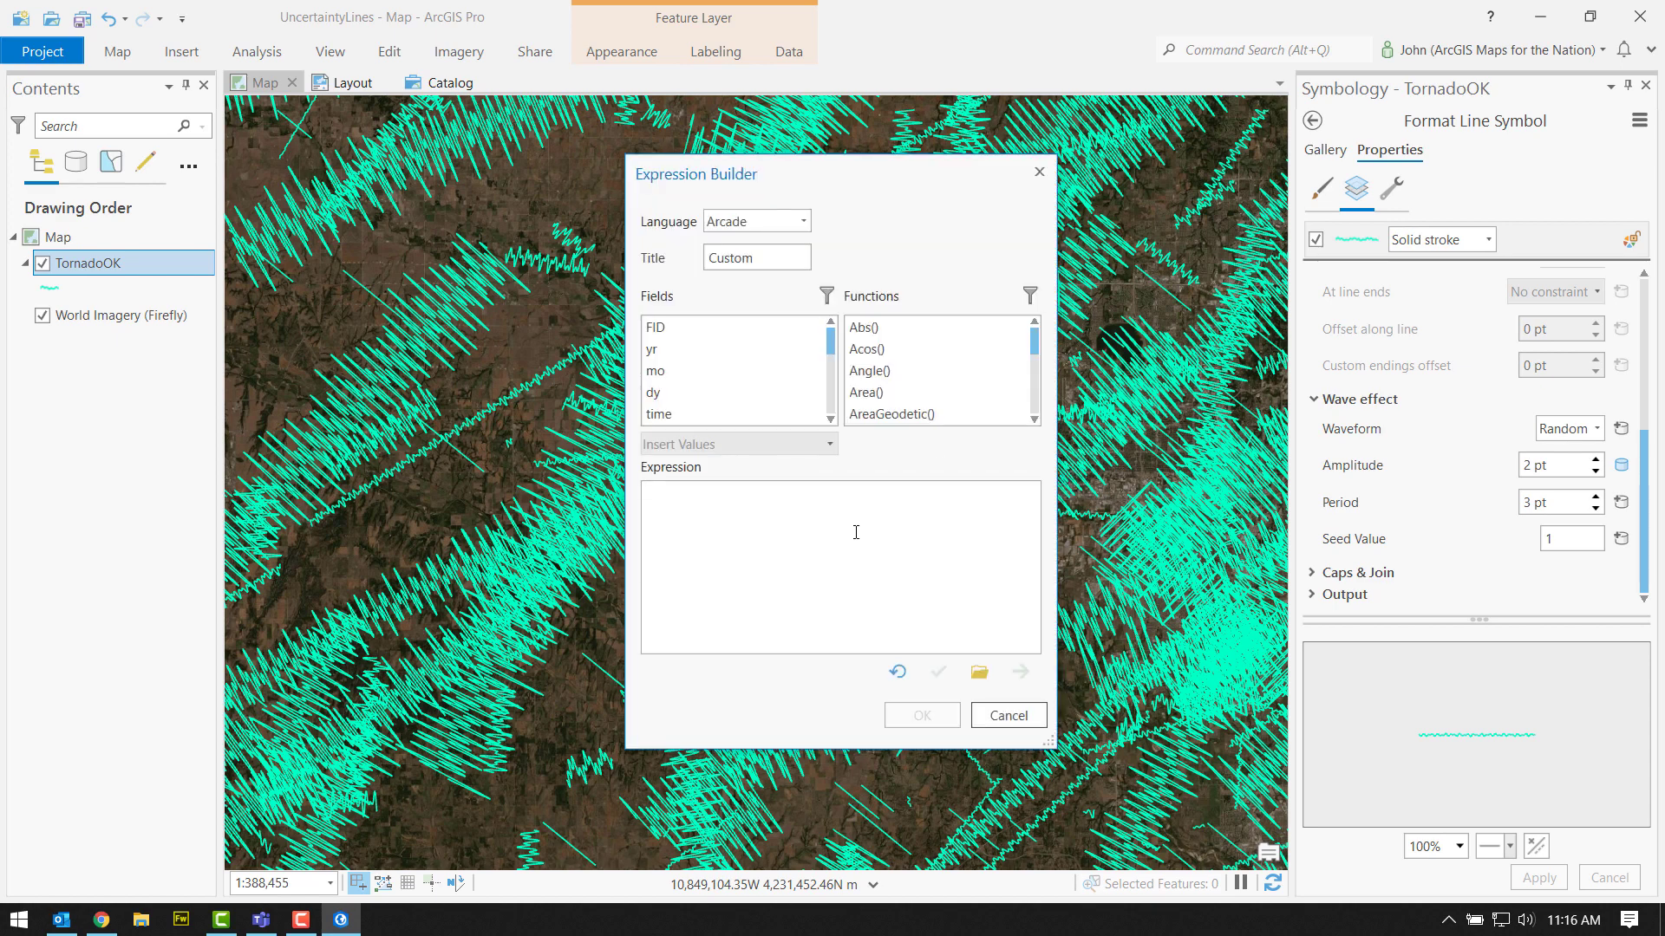
pyautogui.hotkey('ctrl', 'v')
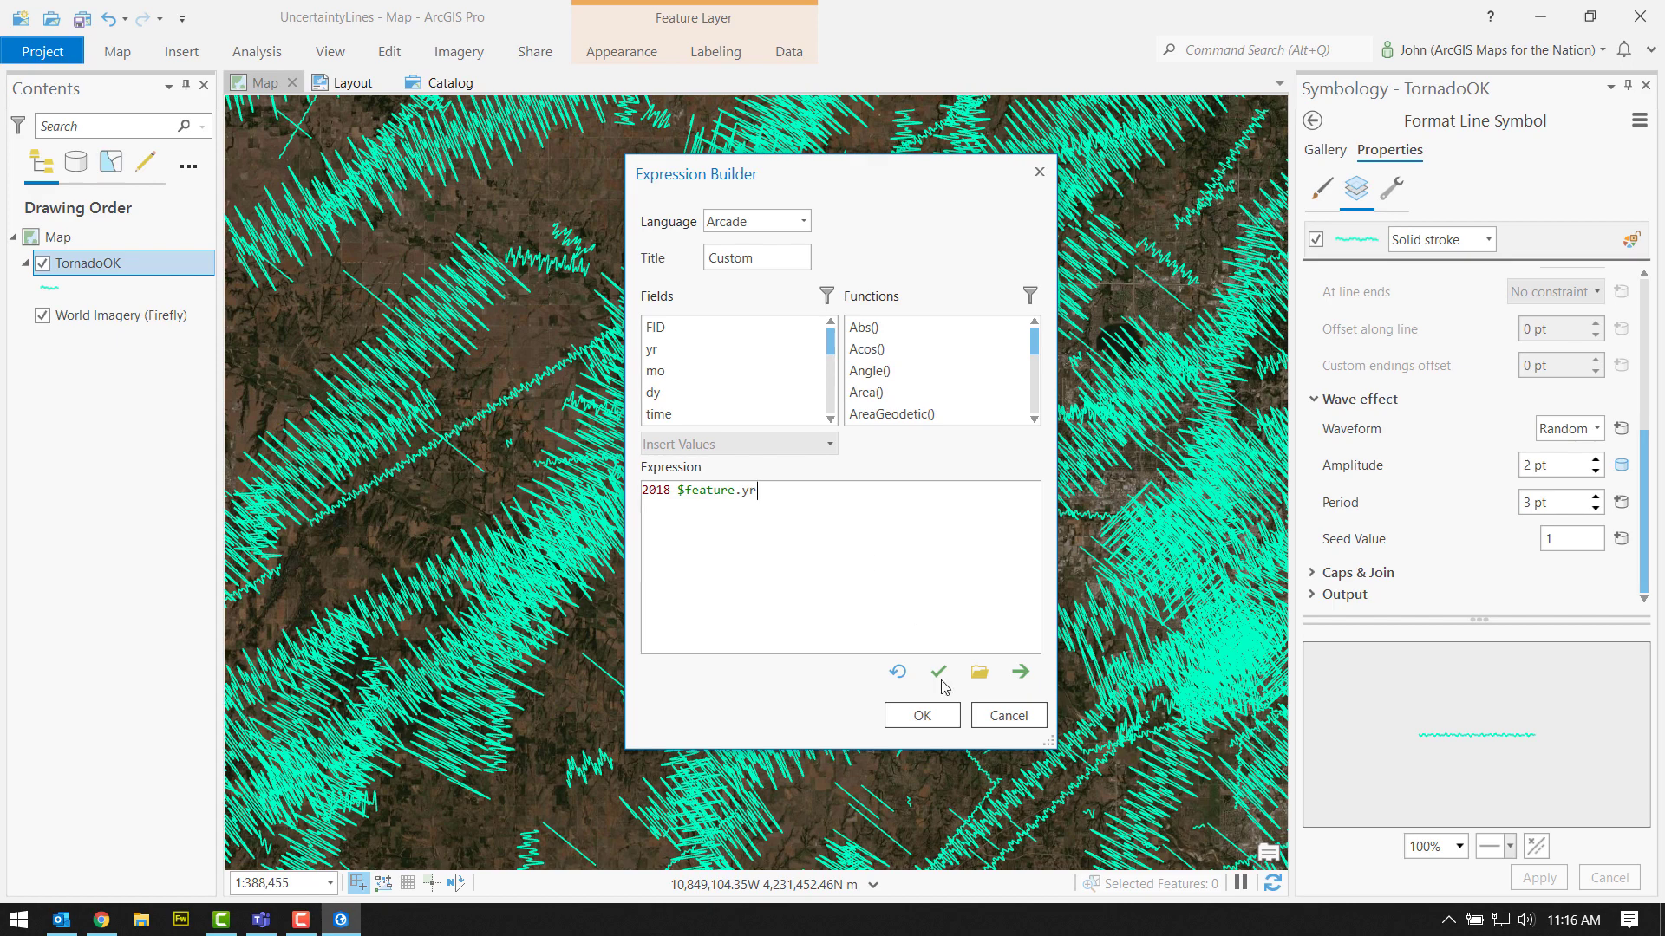
pyautogui.click(922, 715)
pyautogui.click(848, 493)
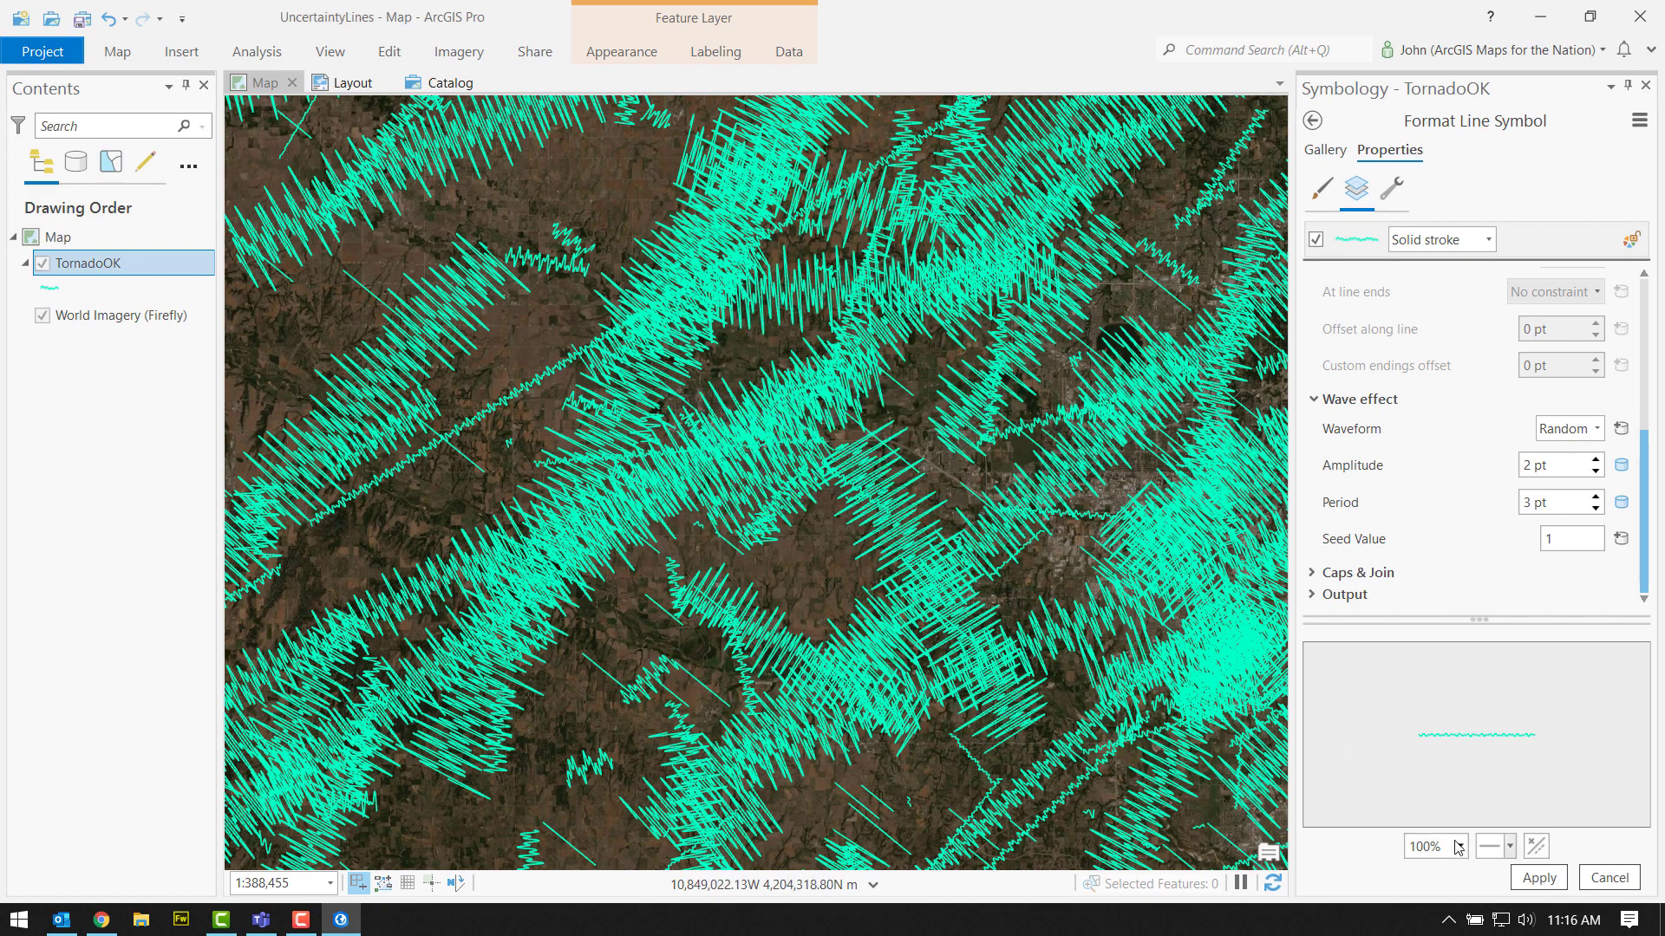
pyautogui.click(1535, 878)
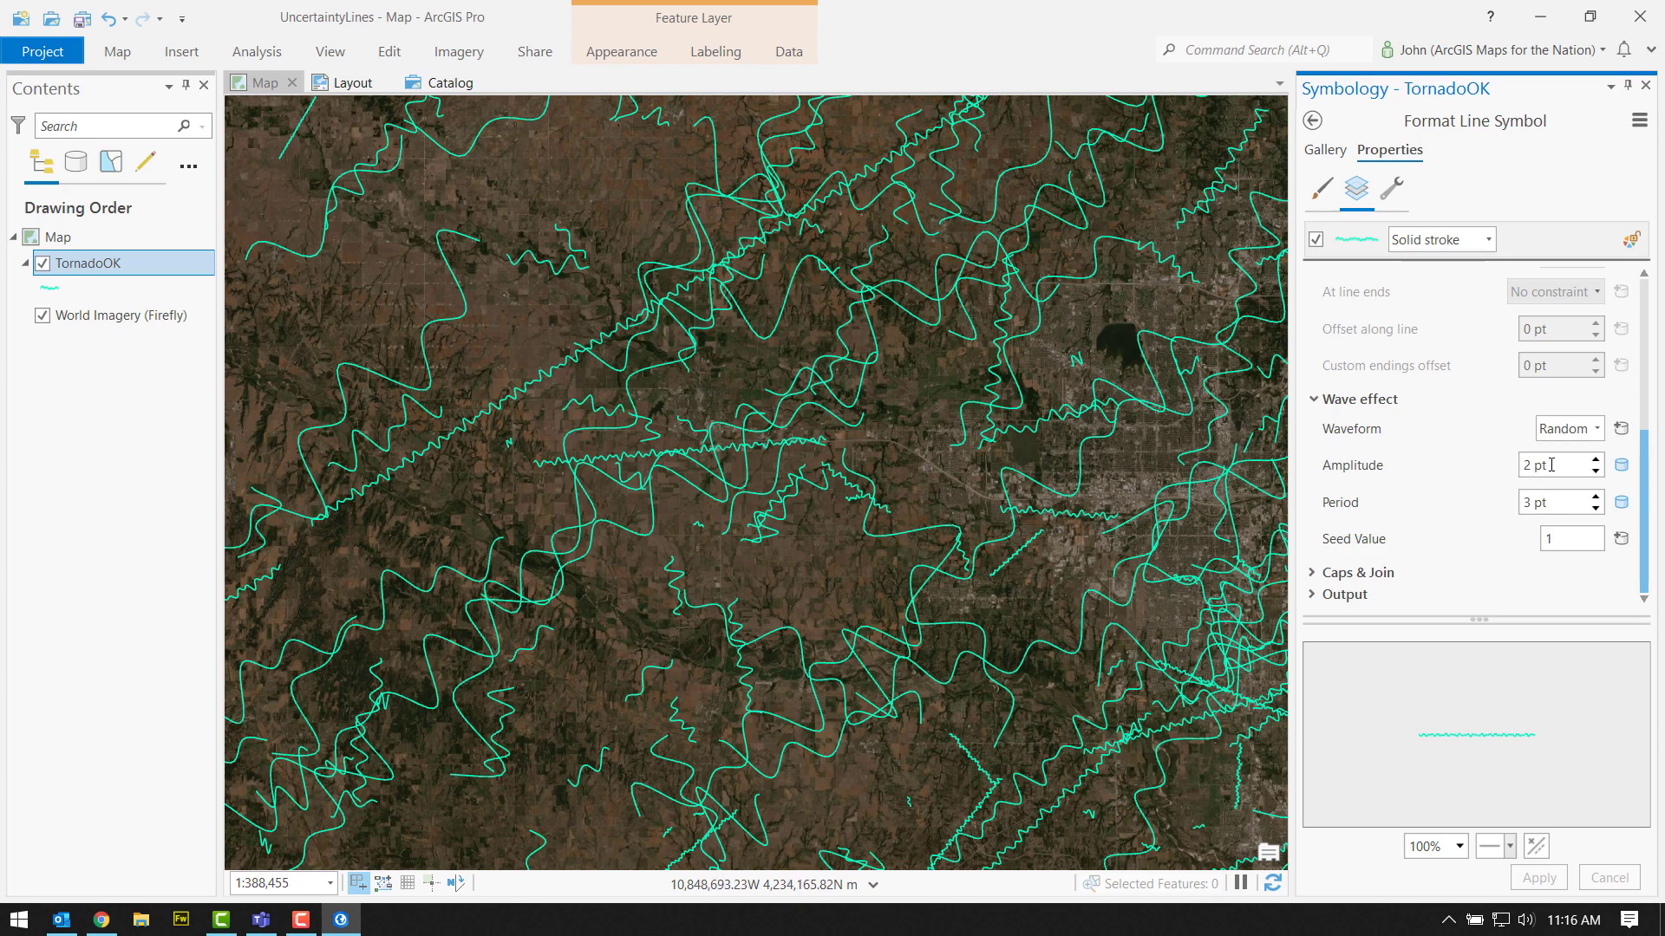
# Change the wave amplitude's expression to (2018-$feature.yr)*0.1, copy the whole expression and accept the mapping
pyautogui.click(1623, 469)
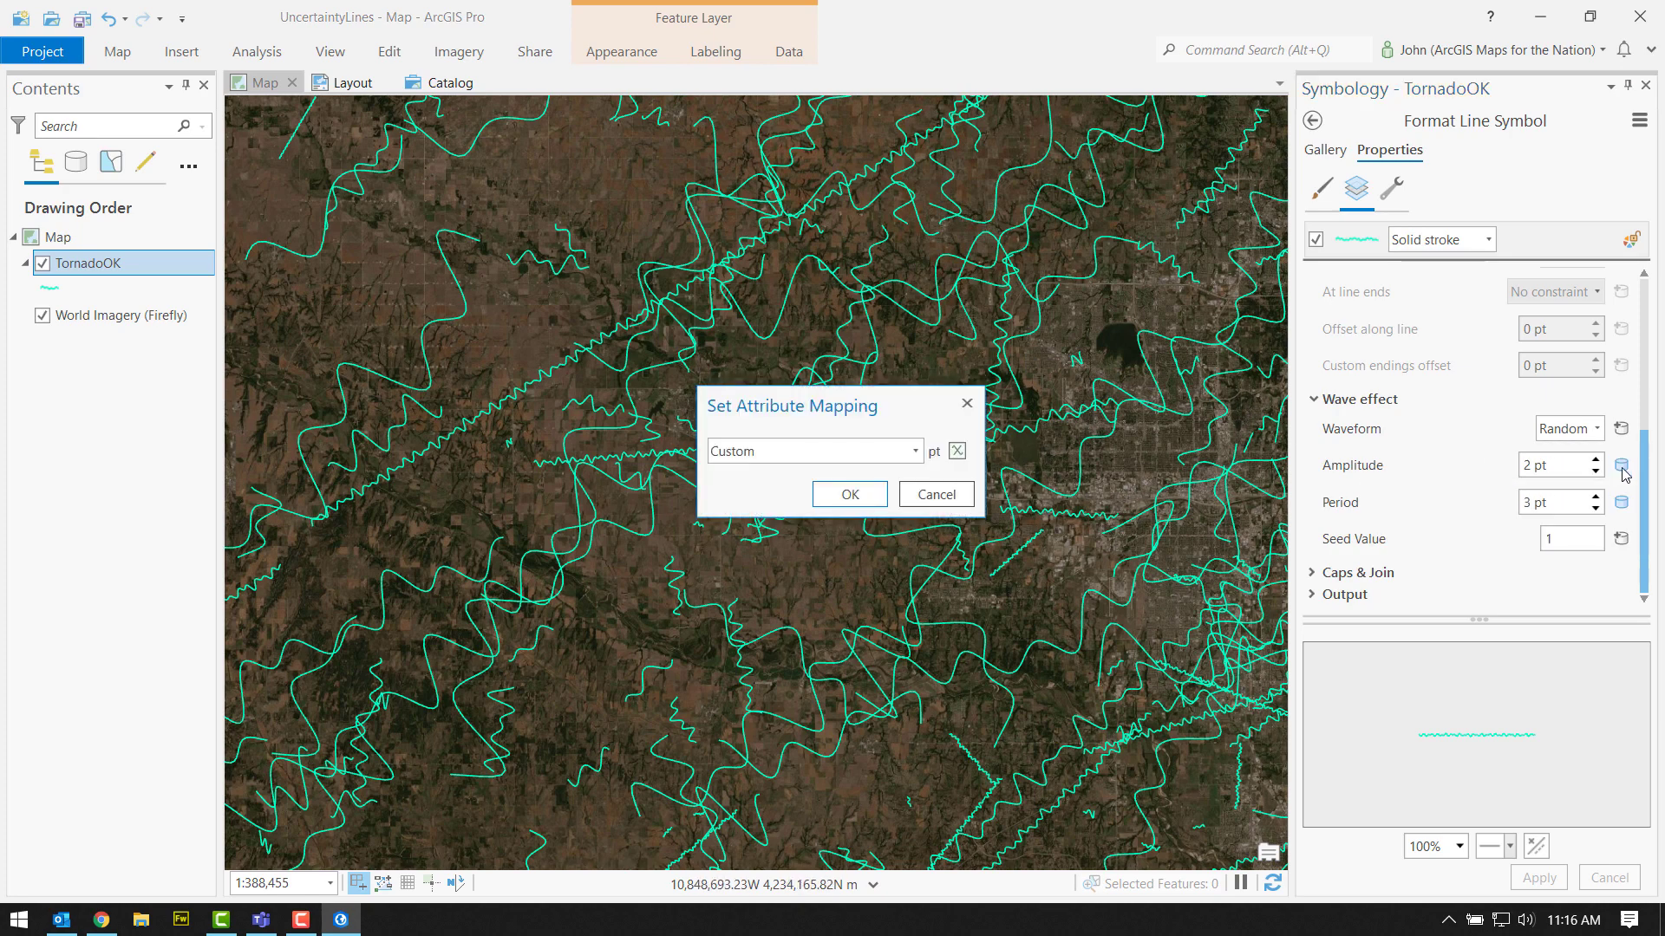
pyautogui.click(958, 451)
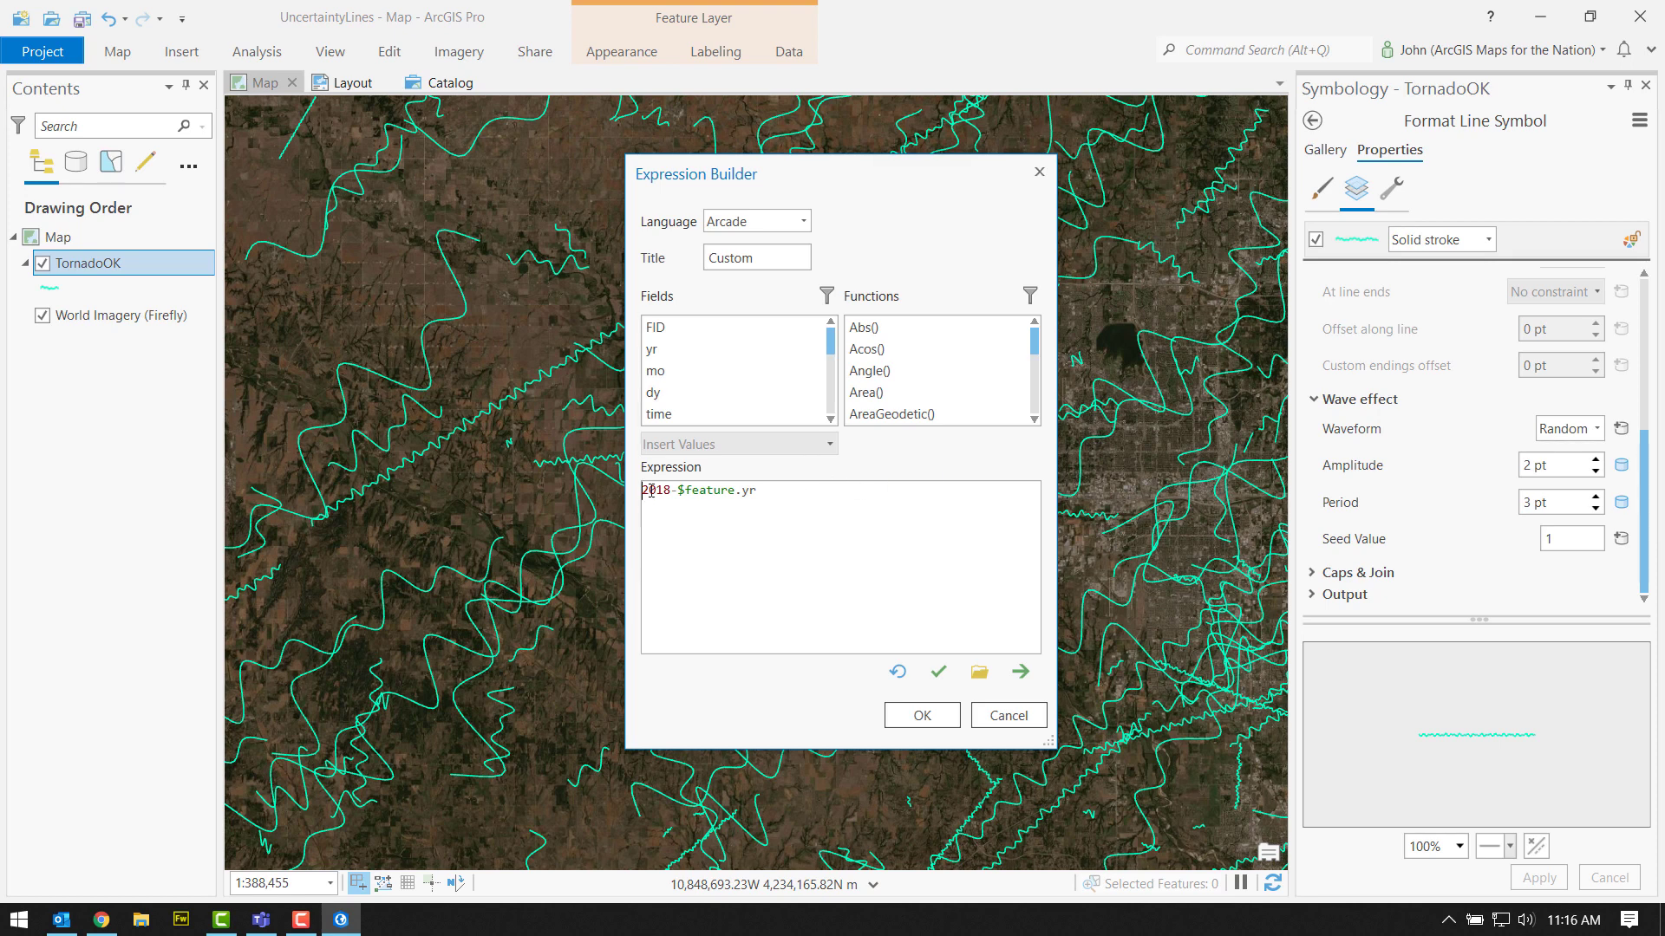
pyautogui.write('(')
pyautogui.hotkey('ctrl', 'a')
pyautogui.rightClick(770, 496)
pyautogui.click(833, 617)
pyautogui.click(922, 716)
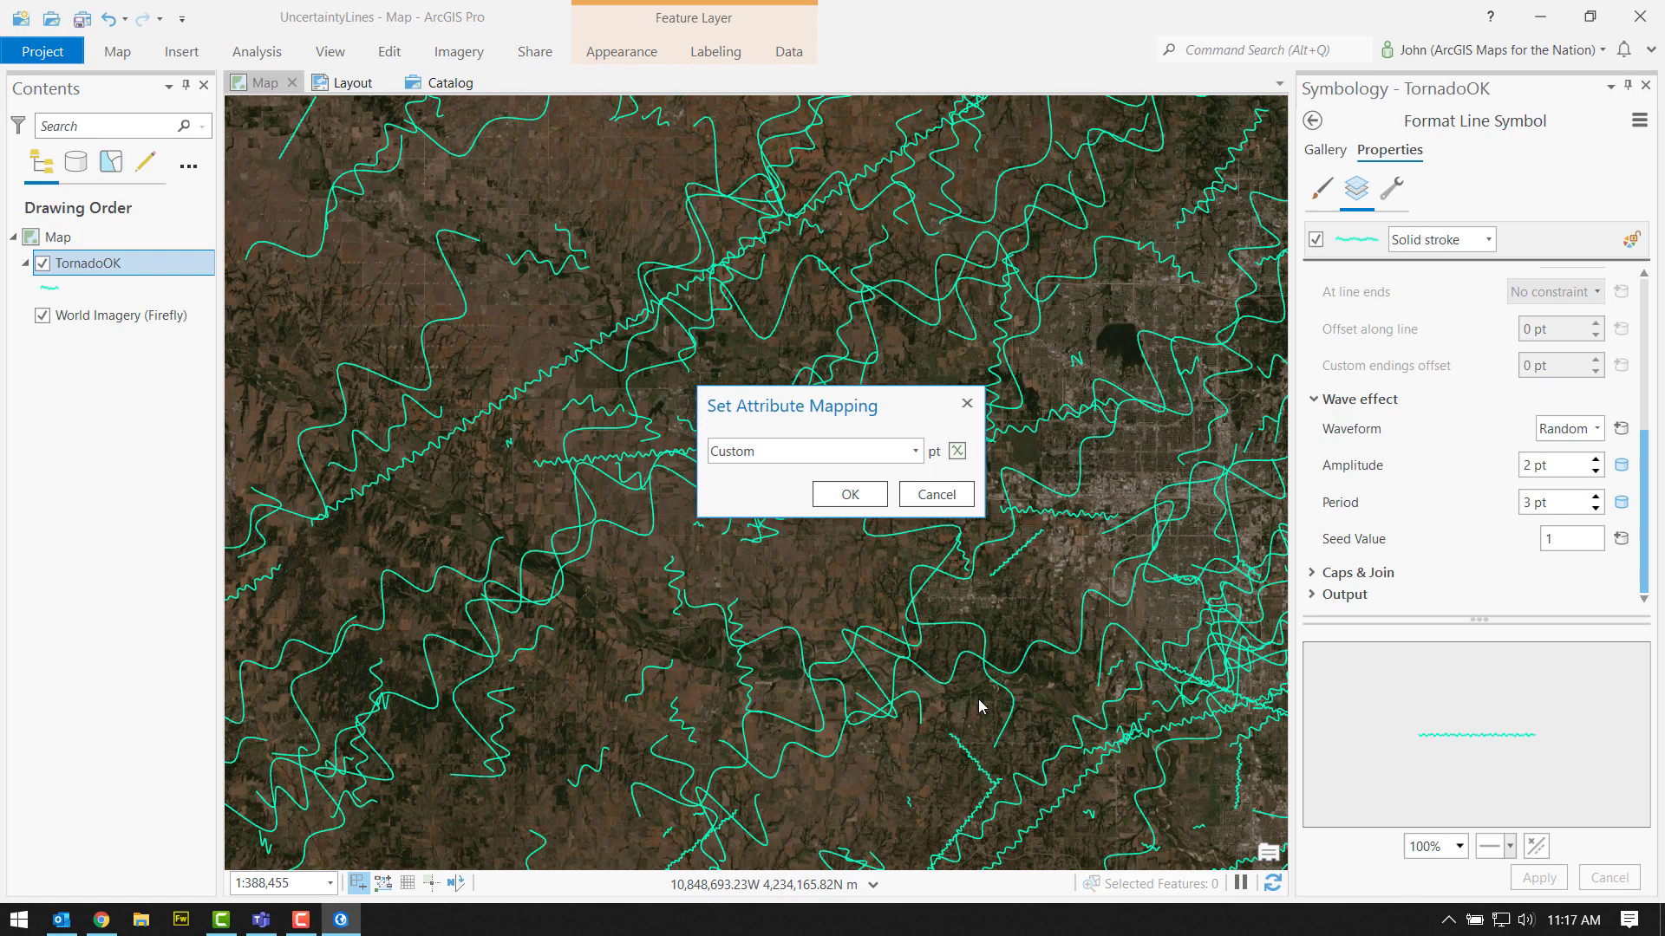
pyautogui.click(850, 494)
# Replace the wave period's expression with the copied (2018-$feature.yr)*0.1 and apply the mappings to the layer
pyautogui.click(1624, 506)
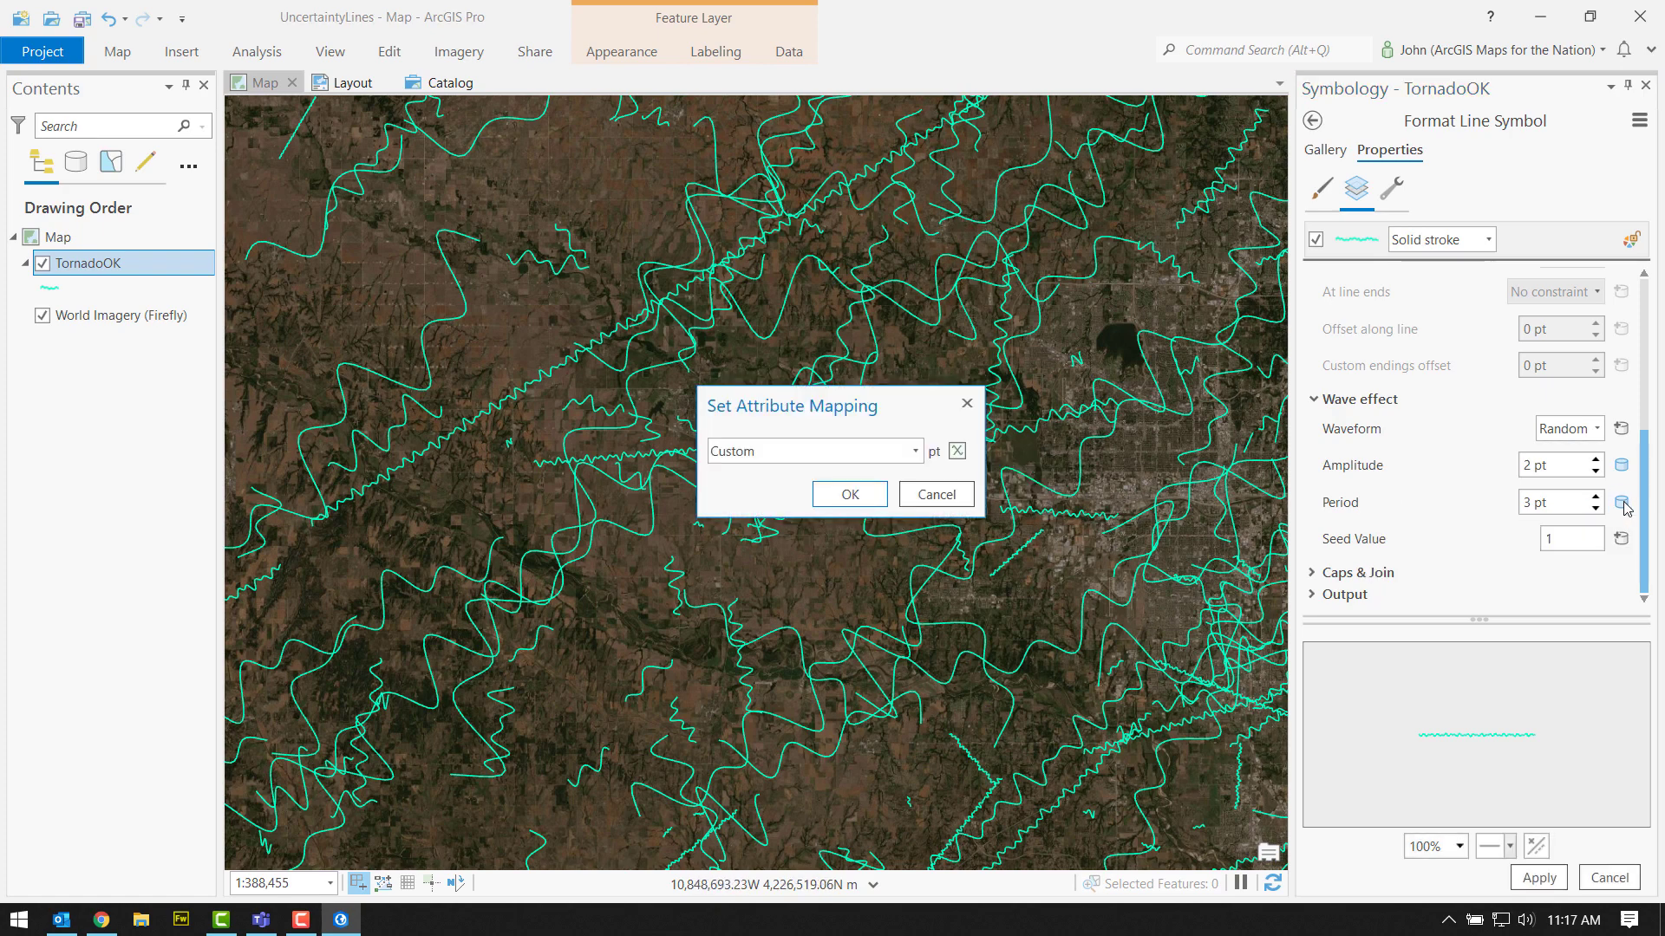
pyautogui.click(957, 451)
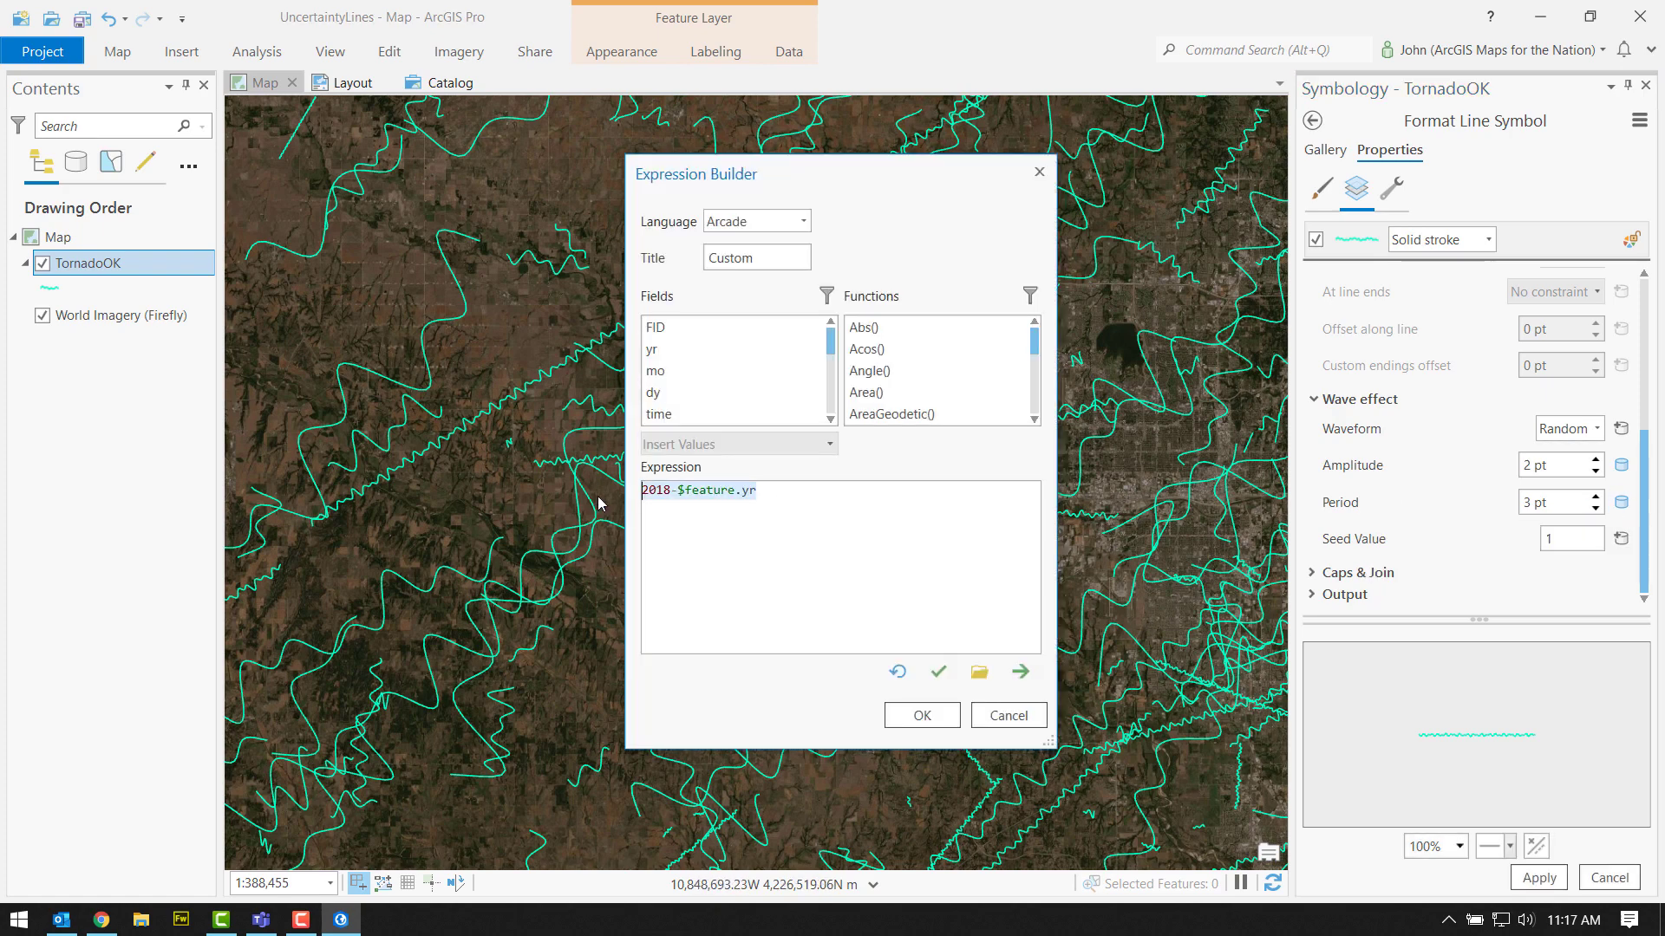
pyautogui.press('Delete')
pyautogui.rightClick(674, 497)
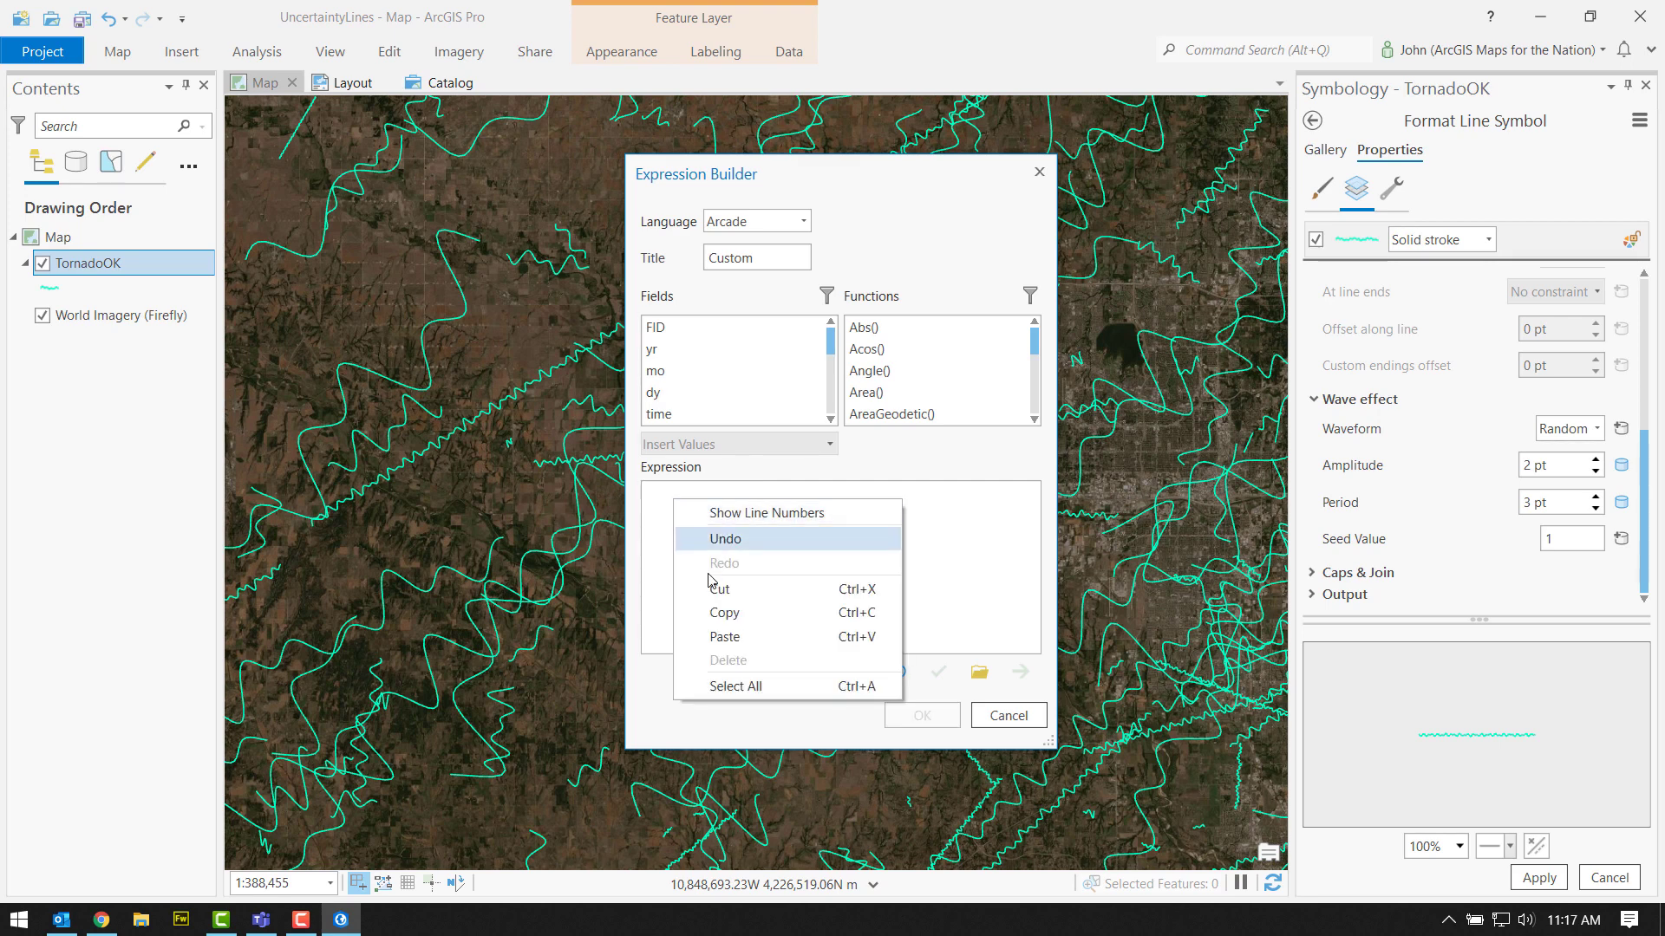
pyautogui.click(725, 637)
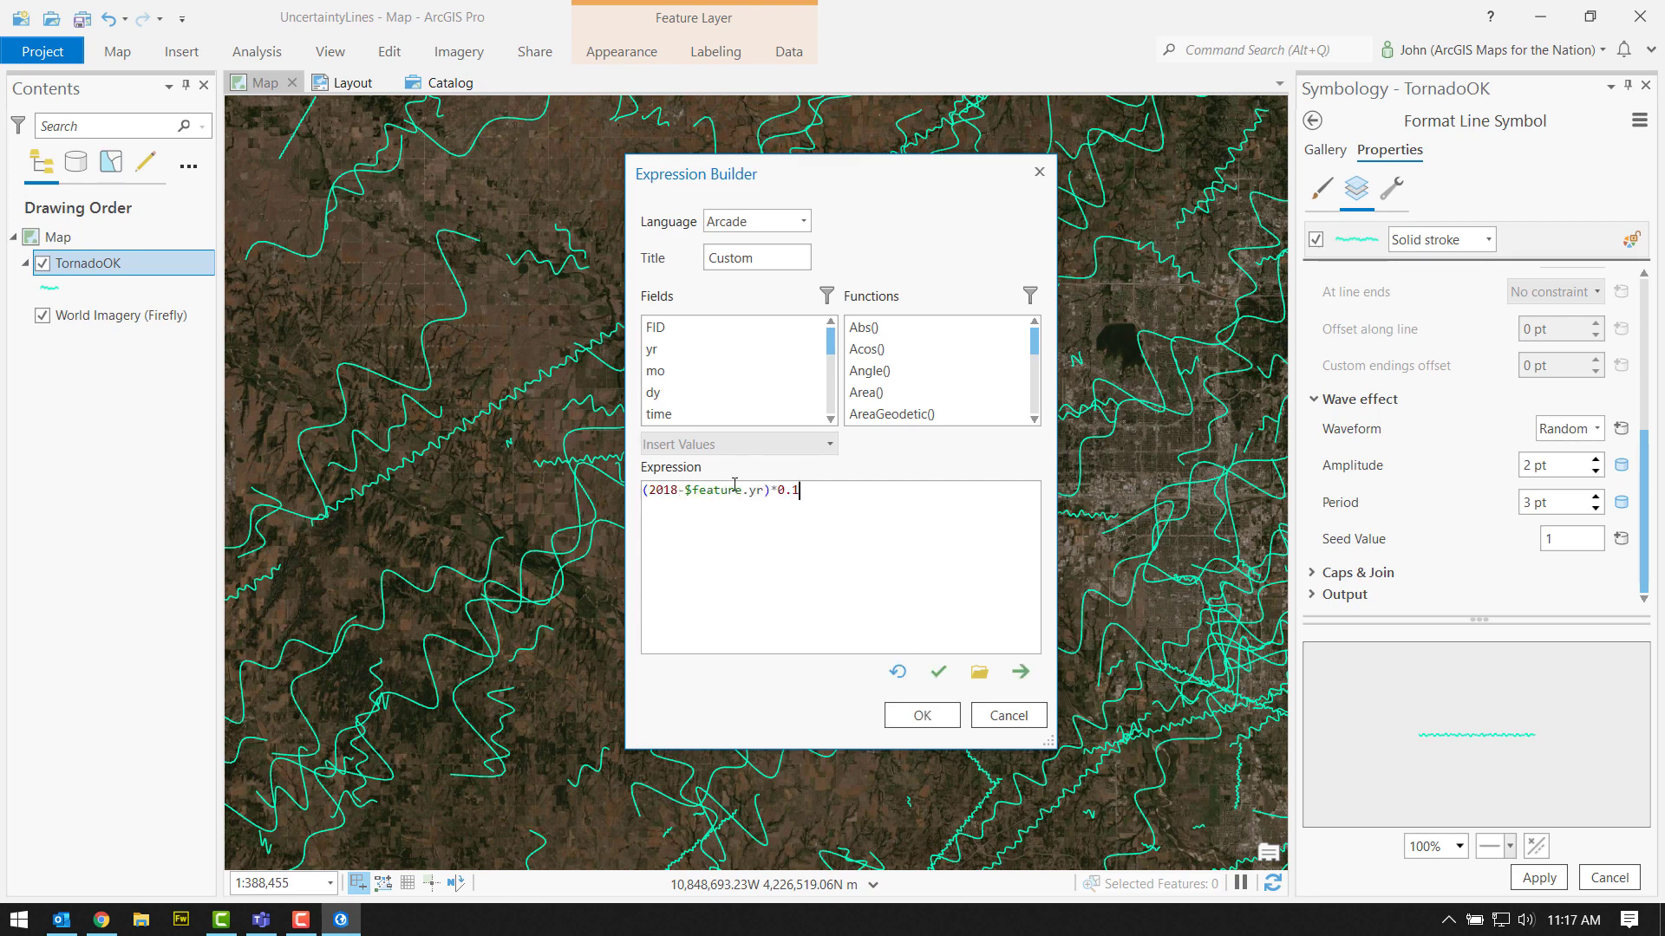
pyautogui.click(922, 716)
pyautogui.click(850, 493)
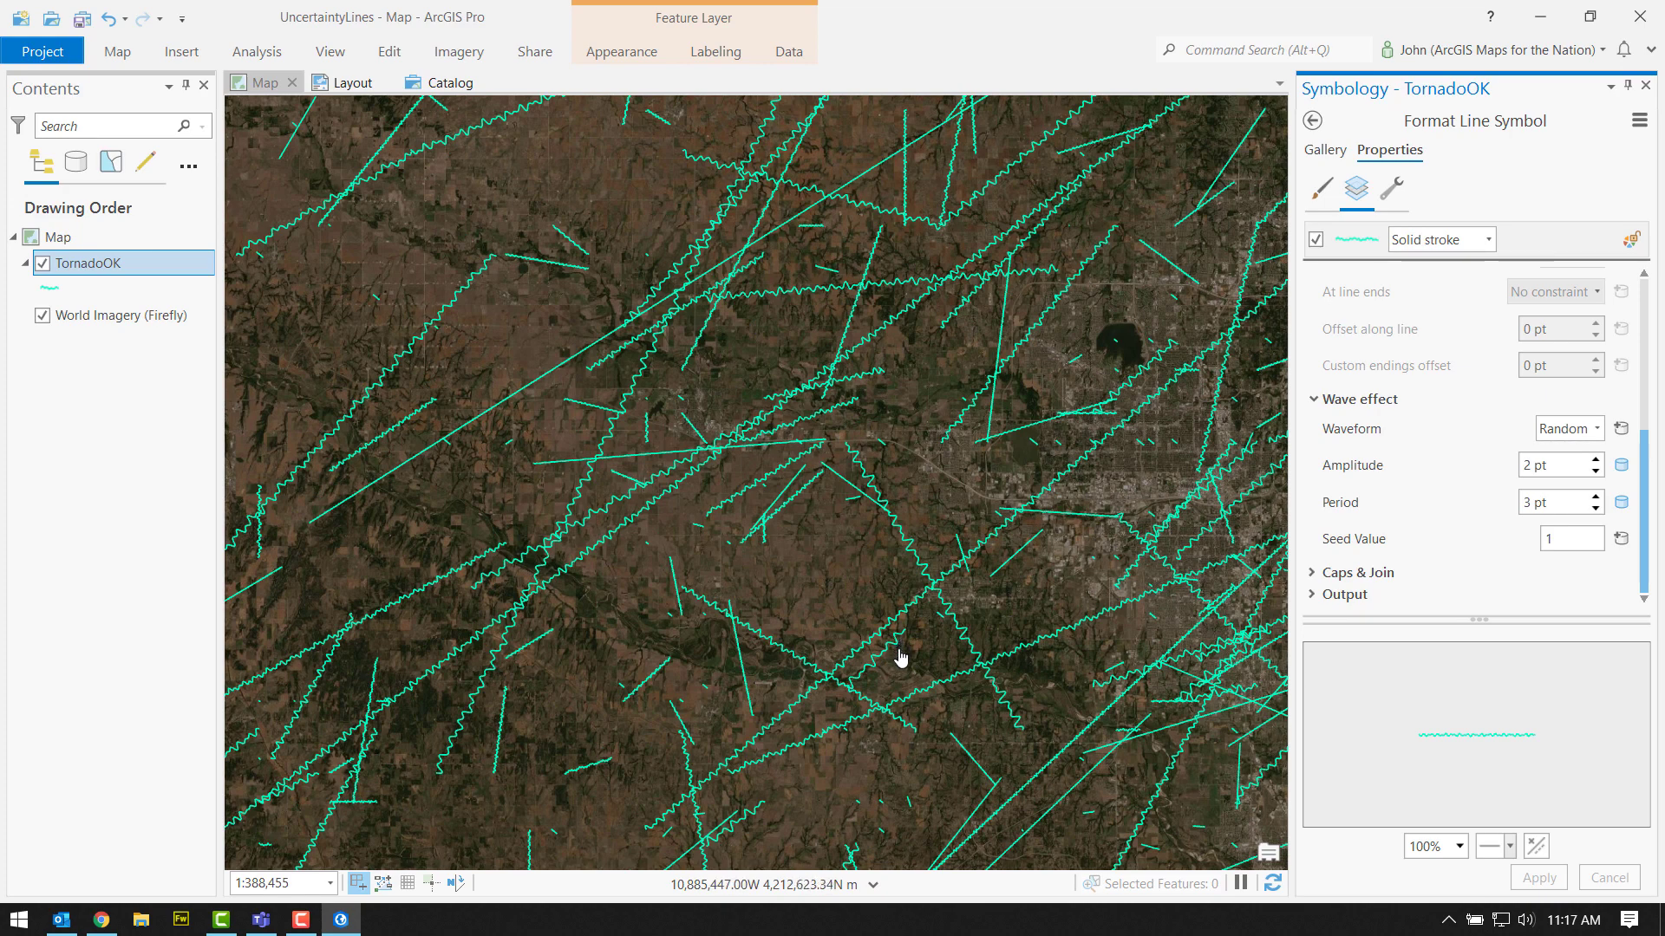
pyautogui.moveTo(902, 654); pyautogui.dragTo(689, 543)
pyautogui.press(',')
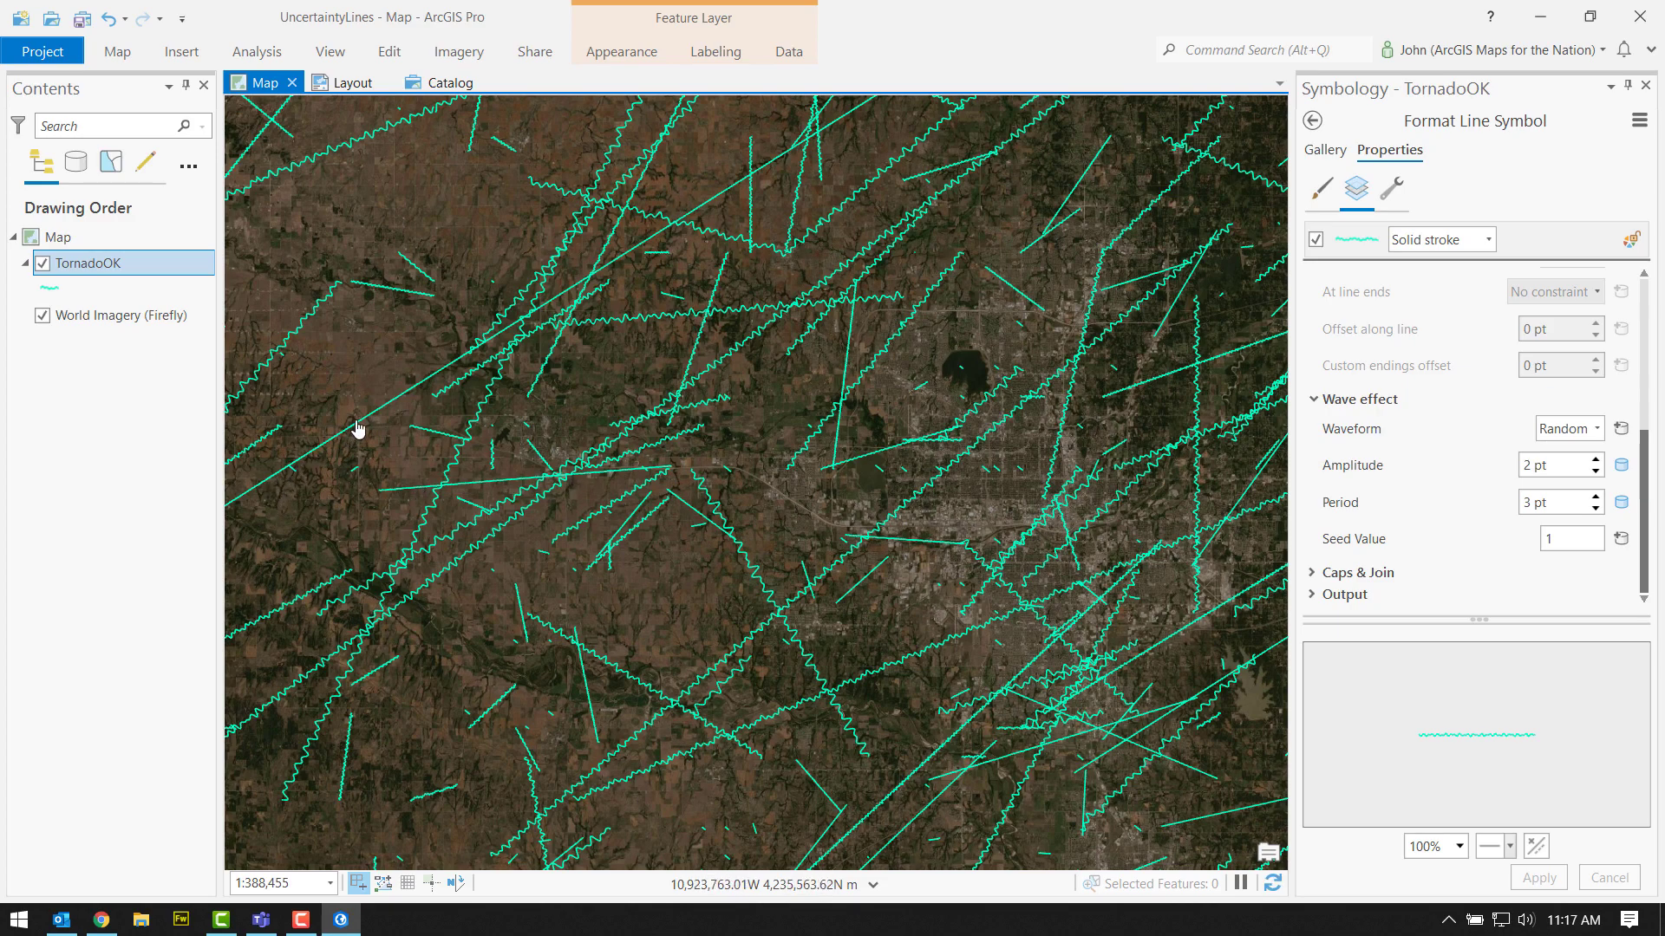
pyautogui.scroll(-1, 877, 416)
pyautogui.scroll(-1, 901, 529)
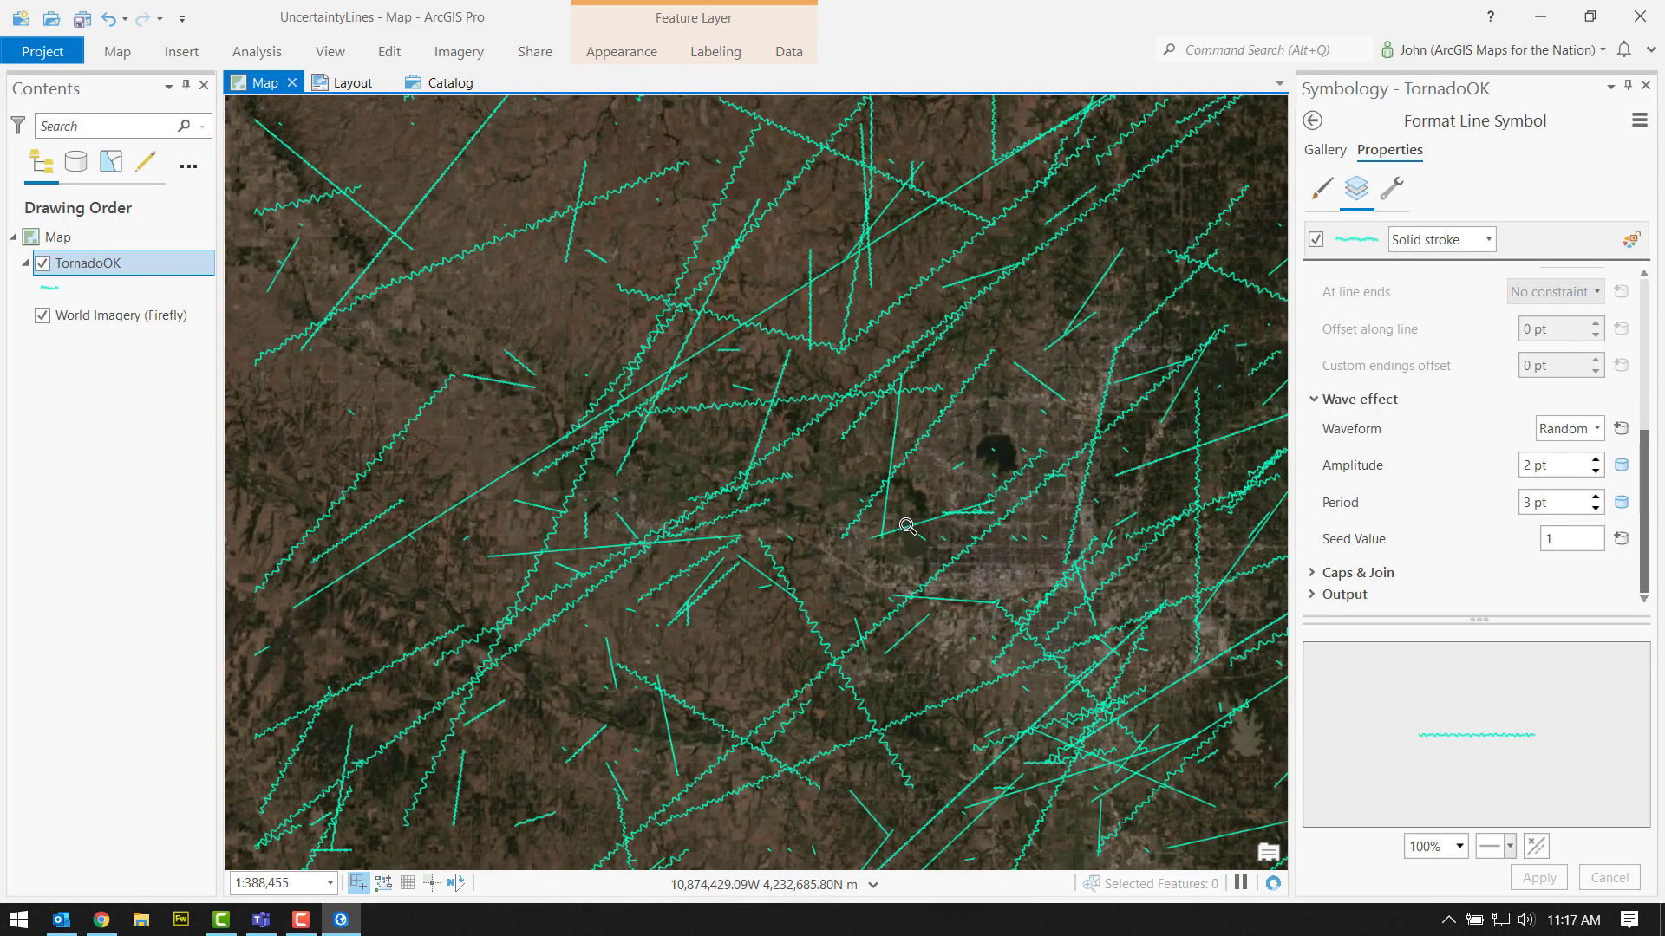
pyautogui.moveTo(928, 578); pyautogui.dragTo(833, 486)
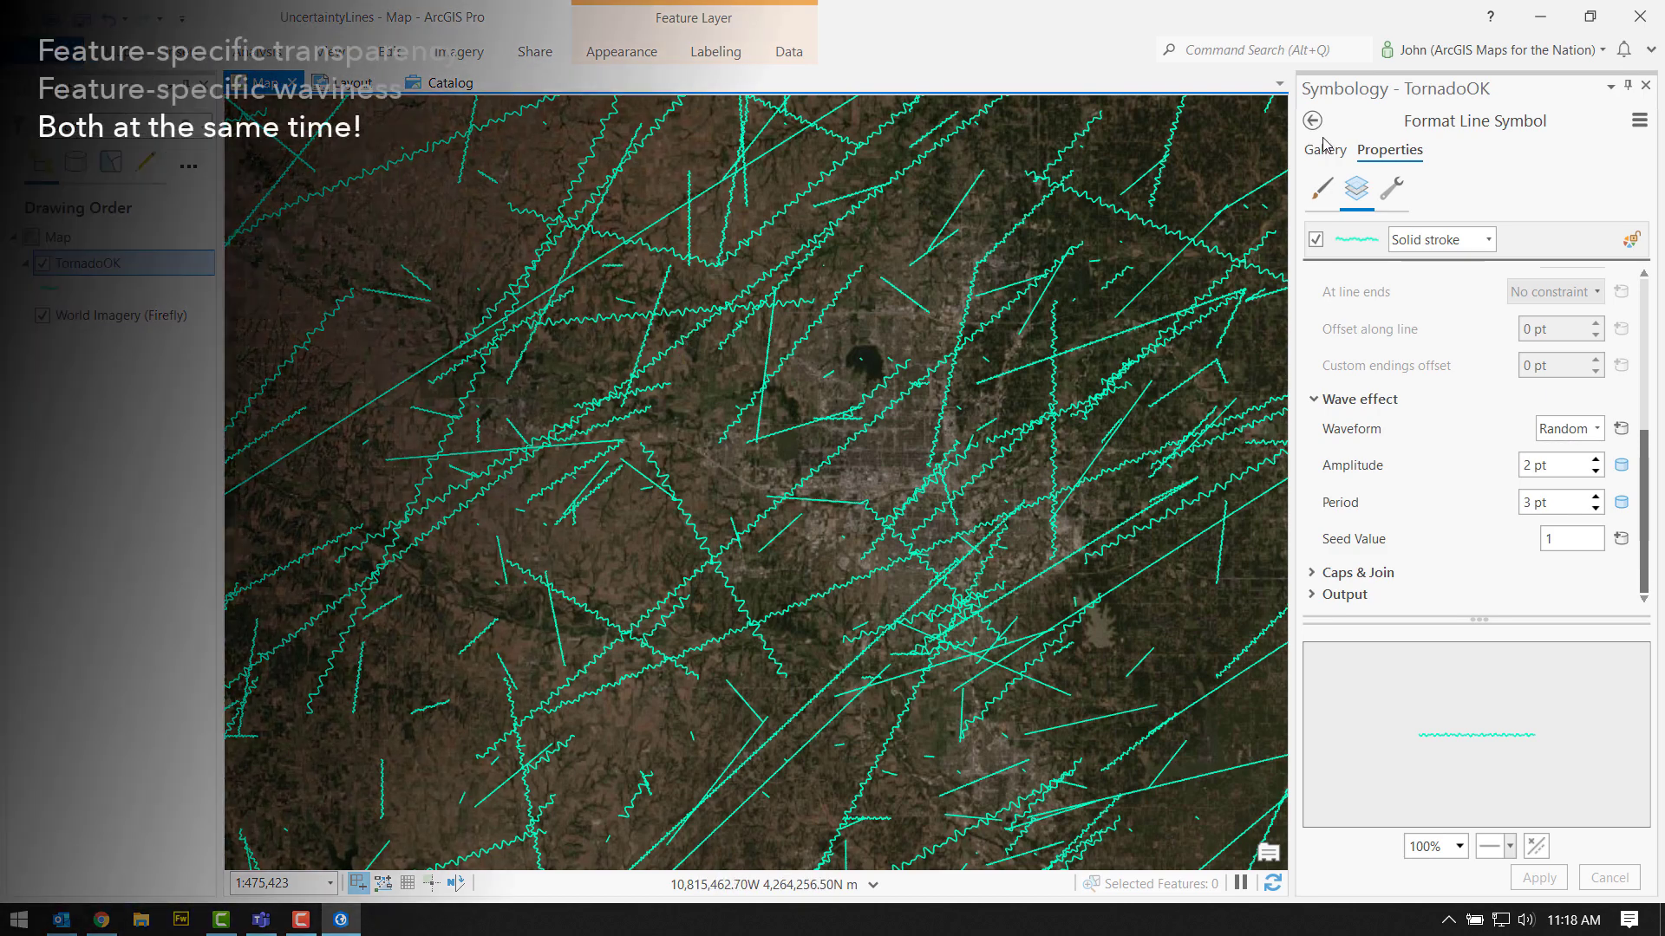
# Return to the layer's main symbology and vary the tornado lines' transparency by the yr field
pyautogui.click(1312, 121)
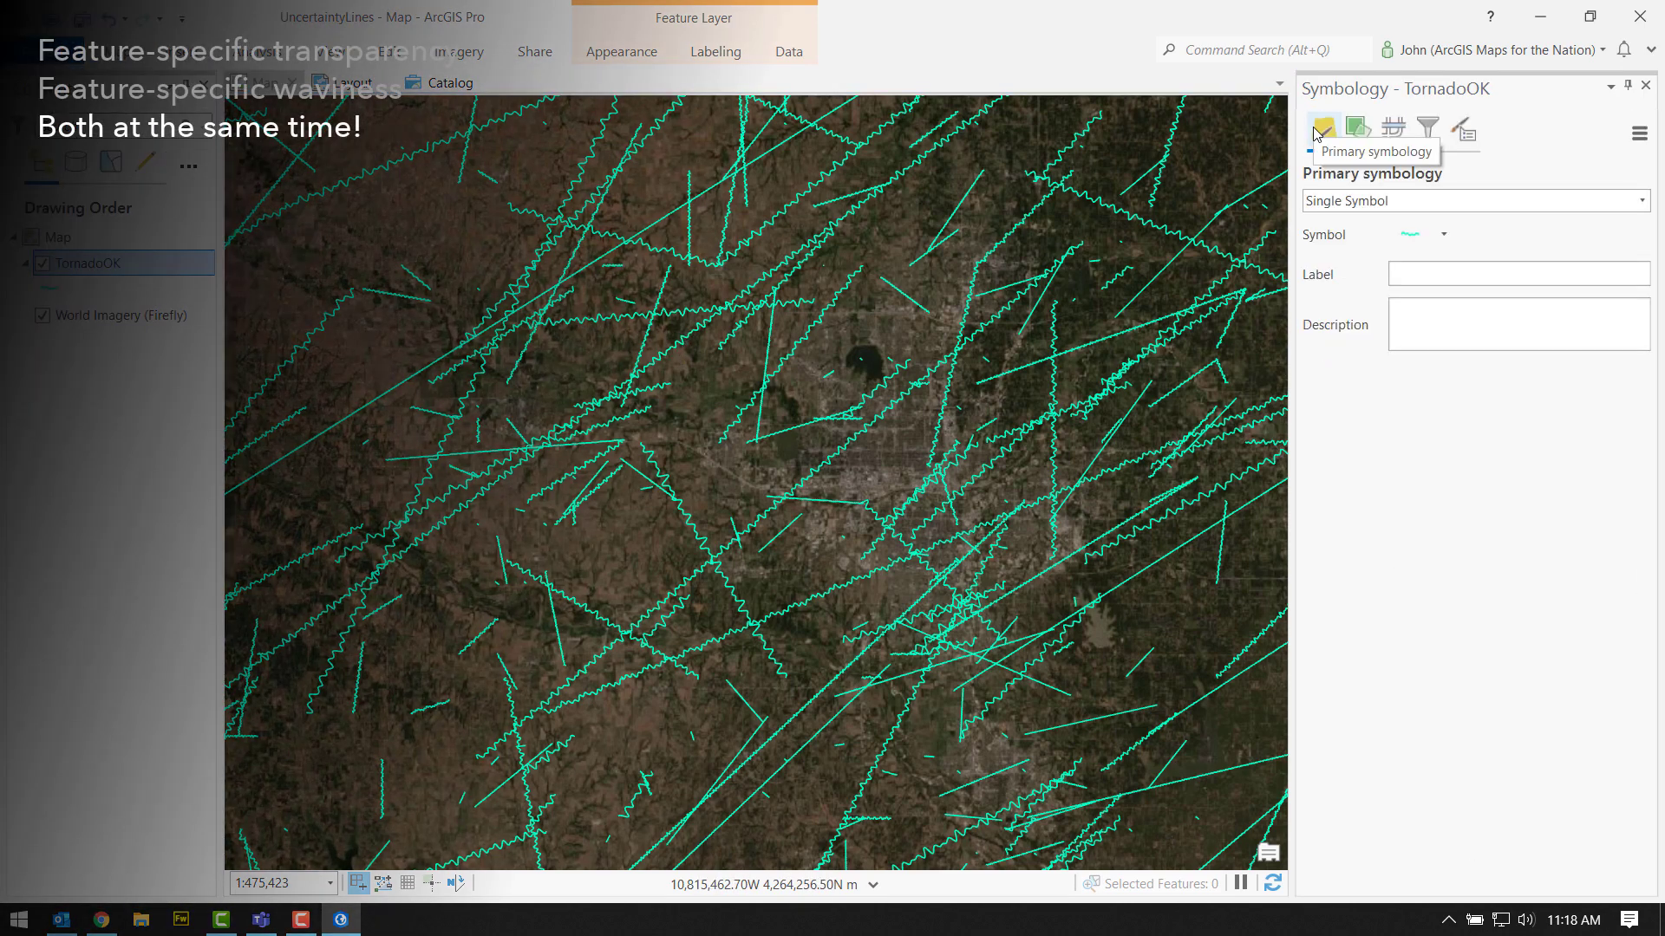
pyautogui.click(1358, 130)
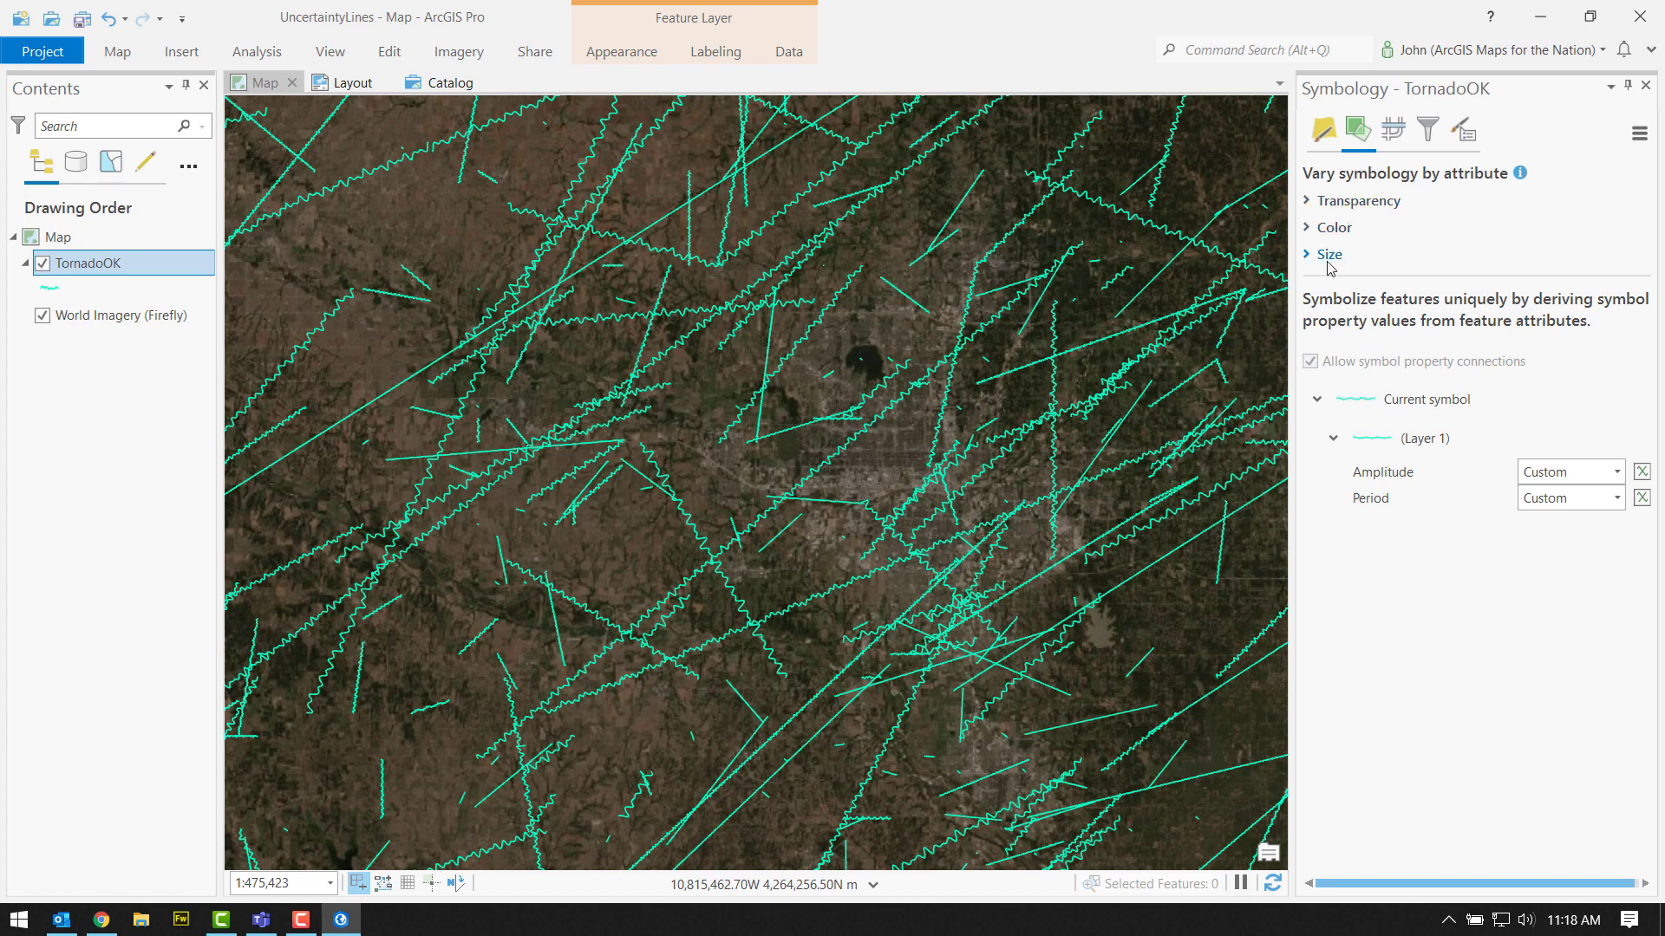
pyautogui.click(1321, 203)
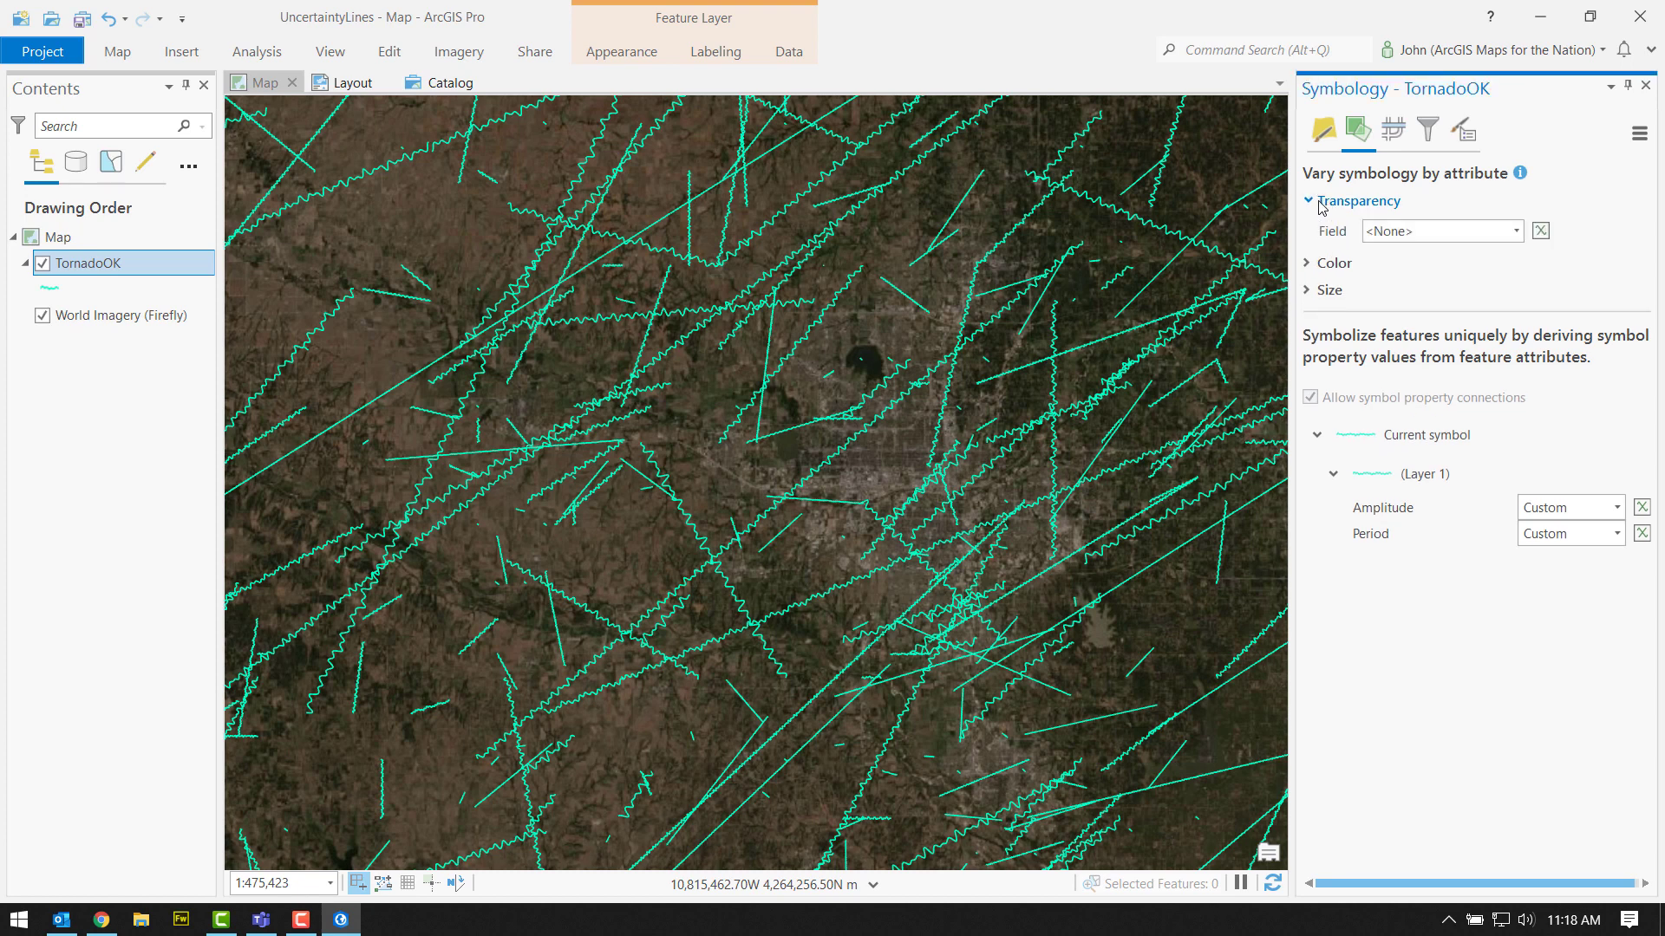
pyautogui.click(1517, 233)
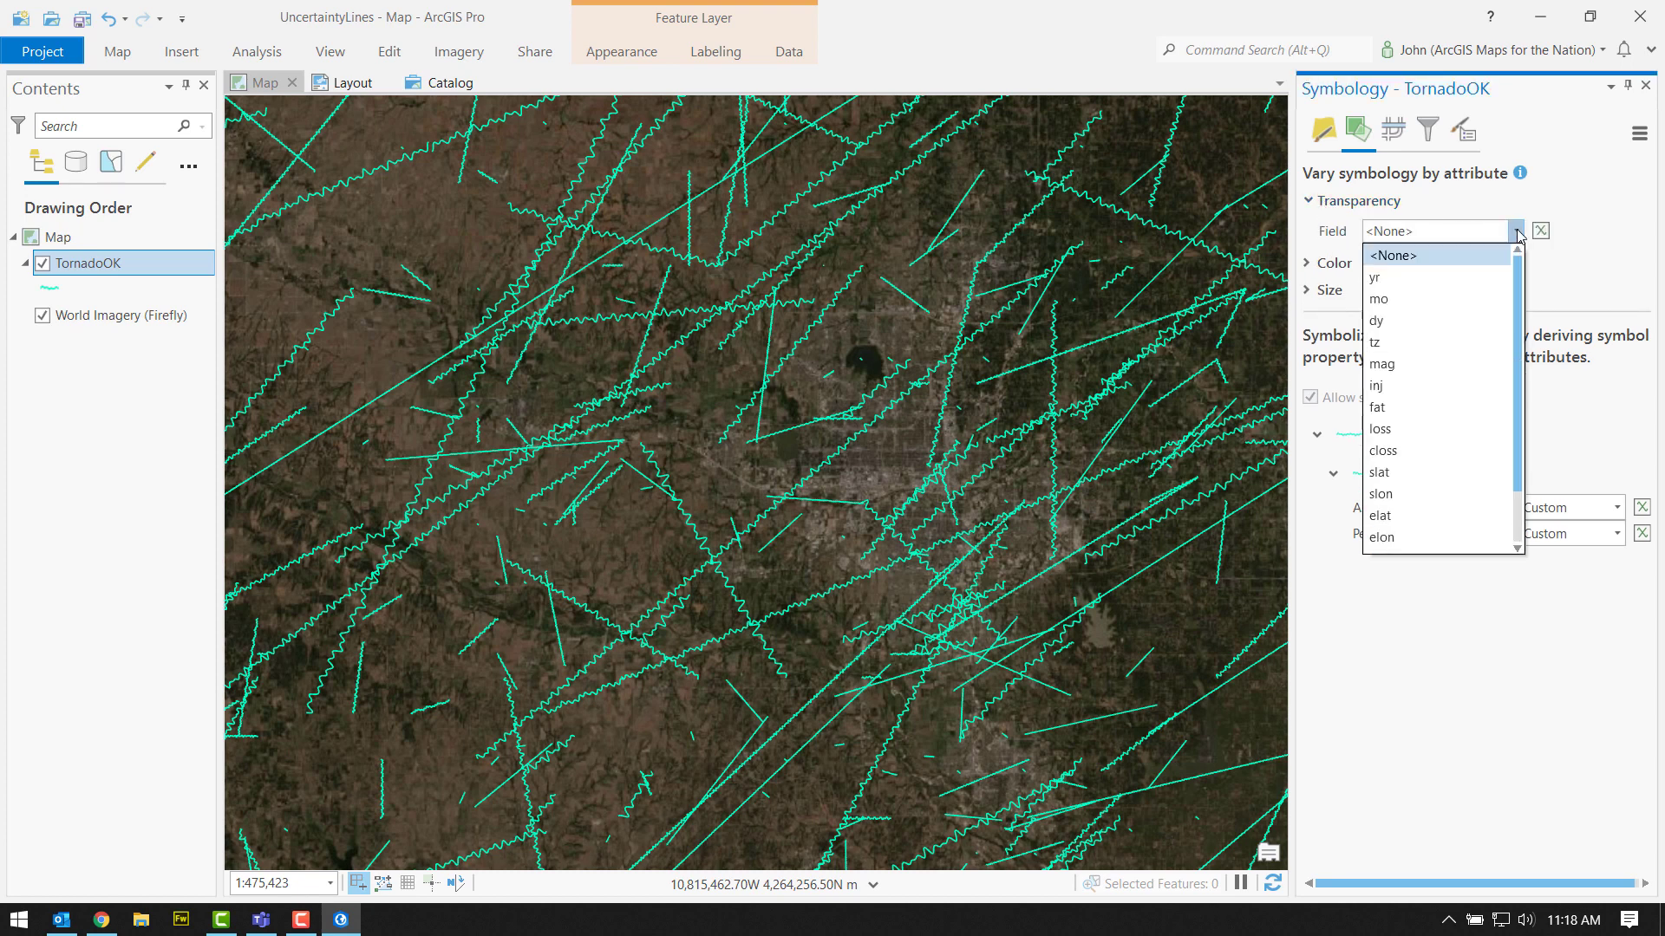
pyautogui.click(1420, 277)
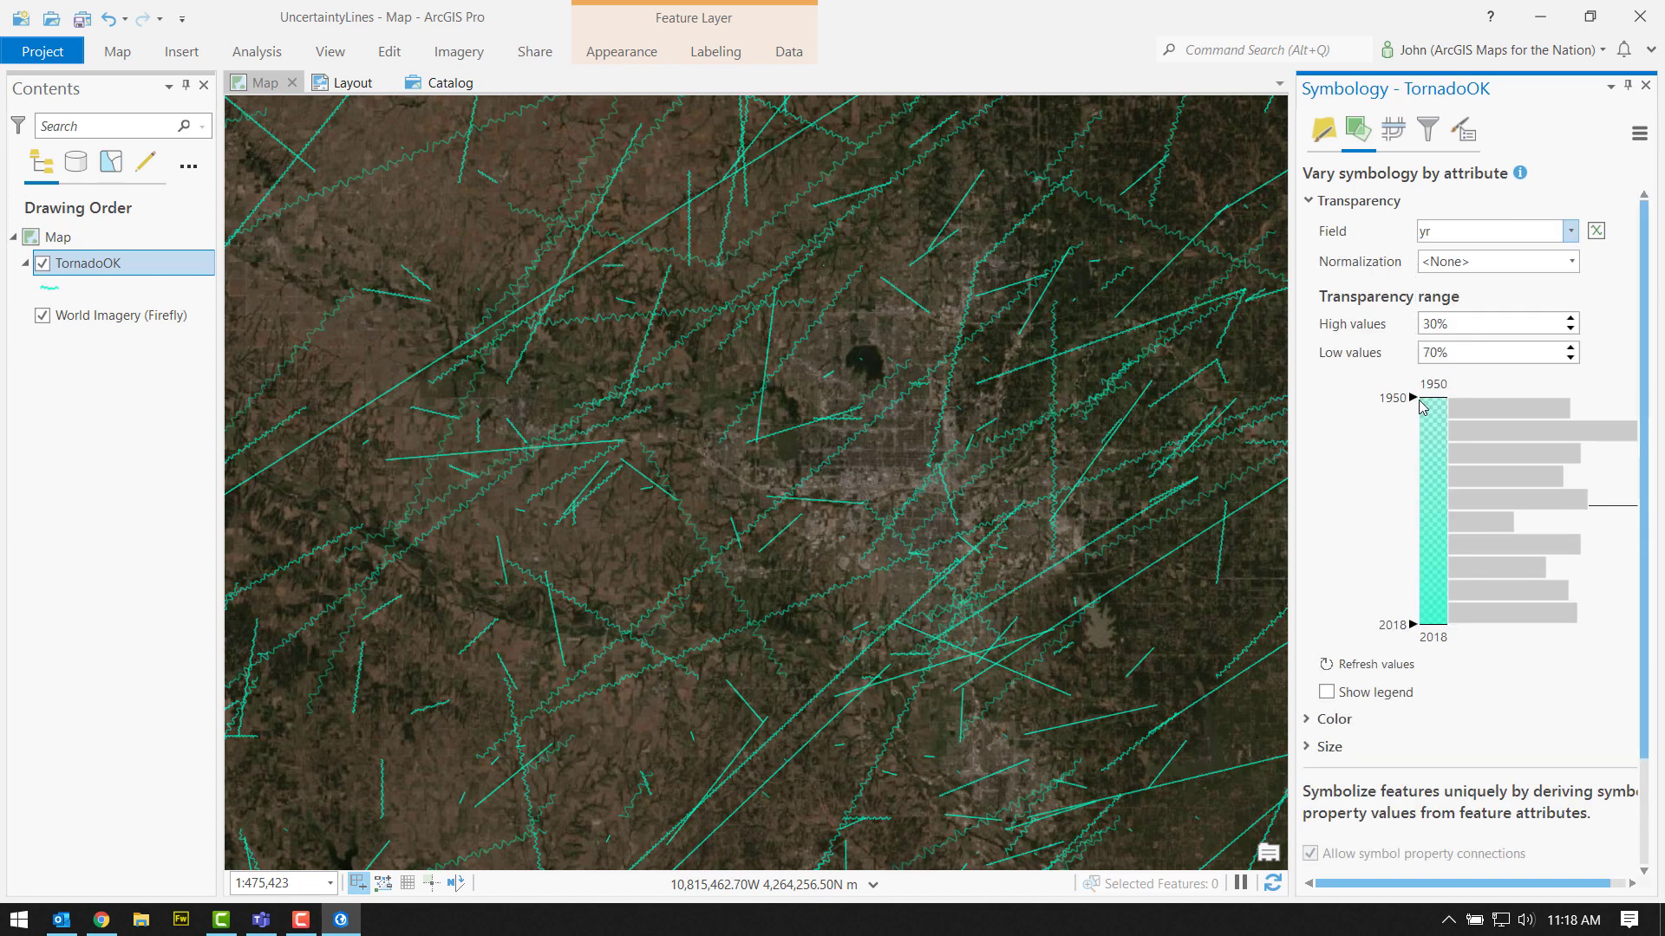
# Set the transparency range to 90% for low values and 0% for high values
pyautogui.moveTo(1430, 356); pyautogui.dragTo(1415, 362)
pyautogui.moveTo(1436, 325); pyautogui.dragTo(1420, 331)
pyautogui.press('Delete')
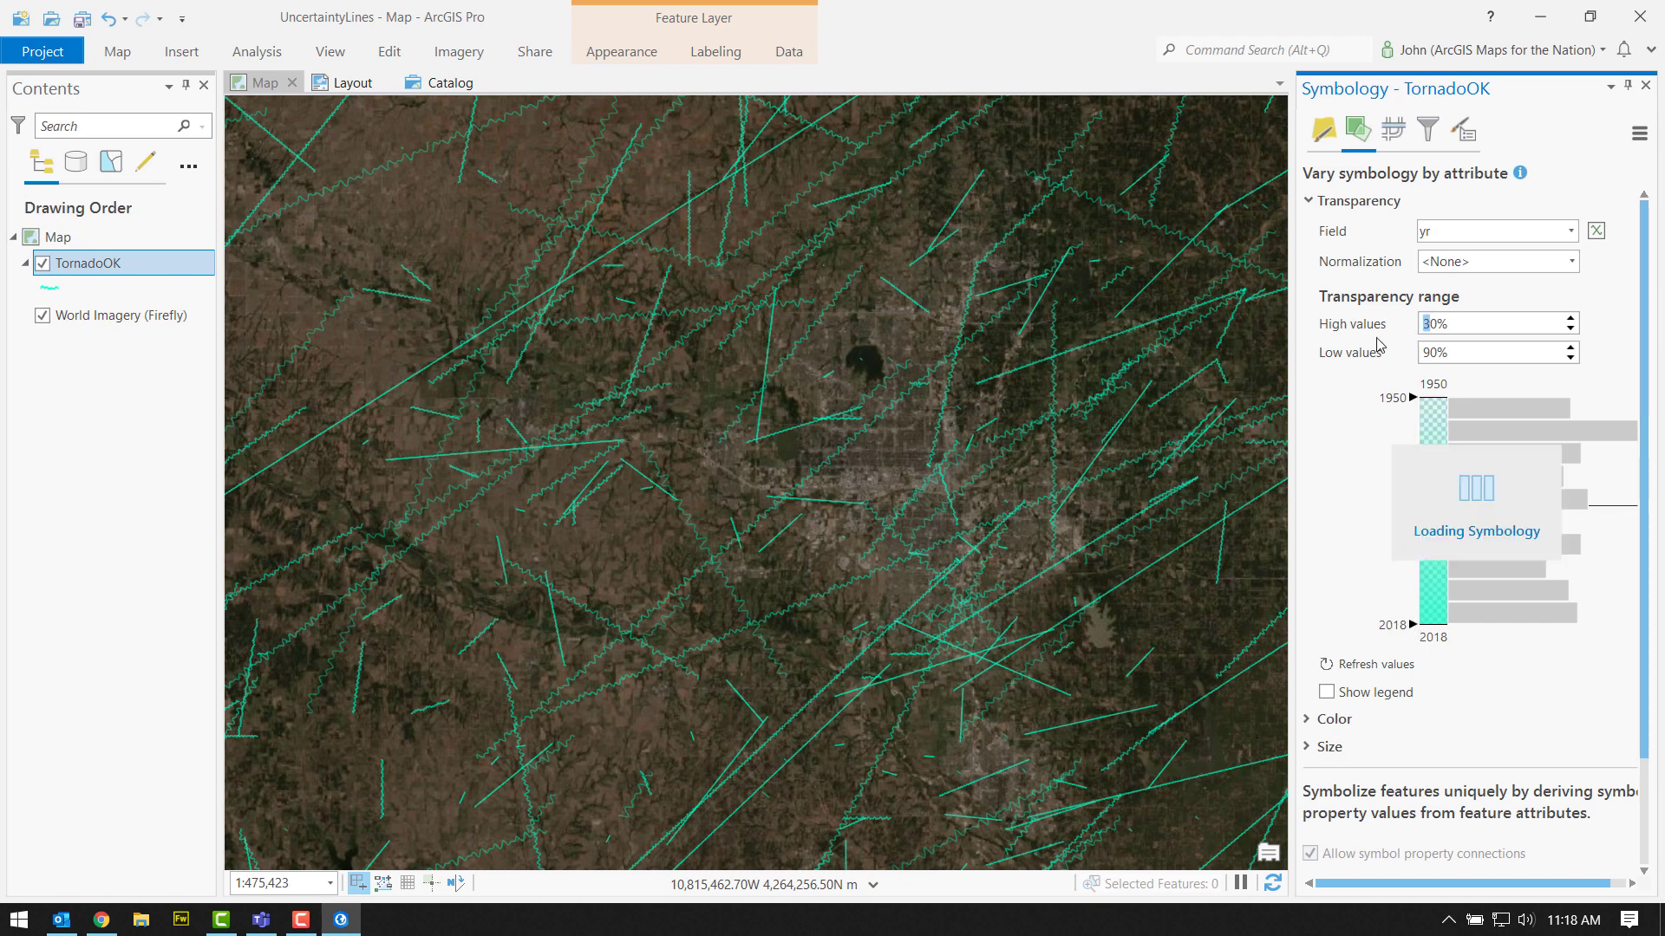
pyautogui.press('Tab')
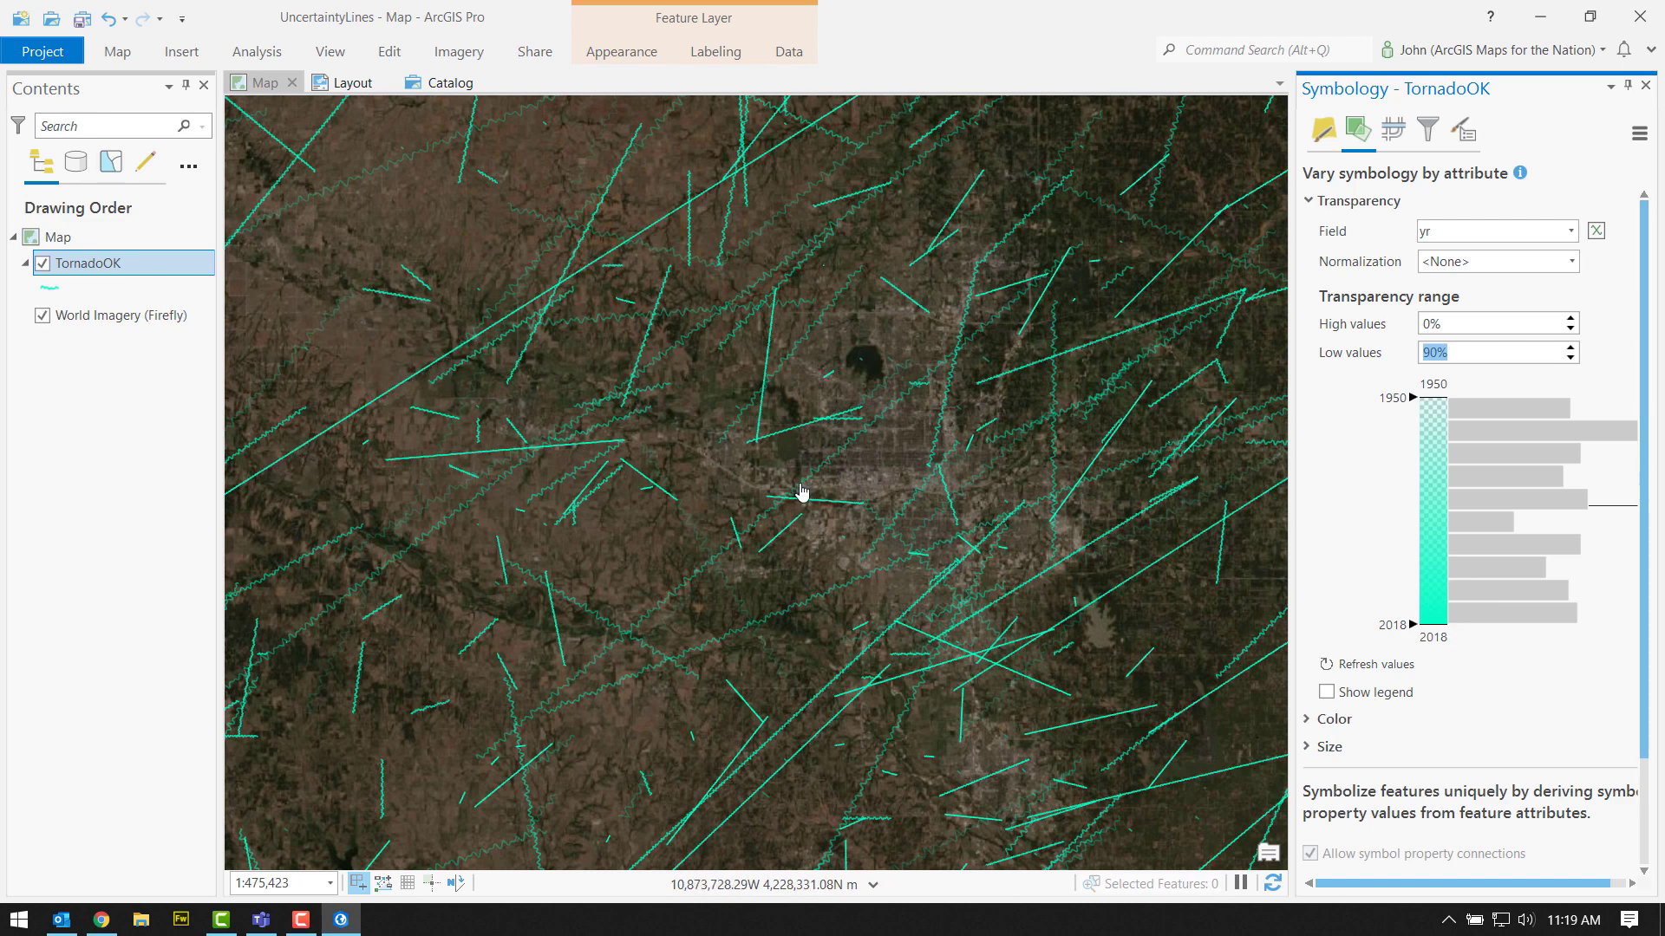
pyautogui.moveTo(803, 491); pyautogui.dragTo(809, 440)
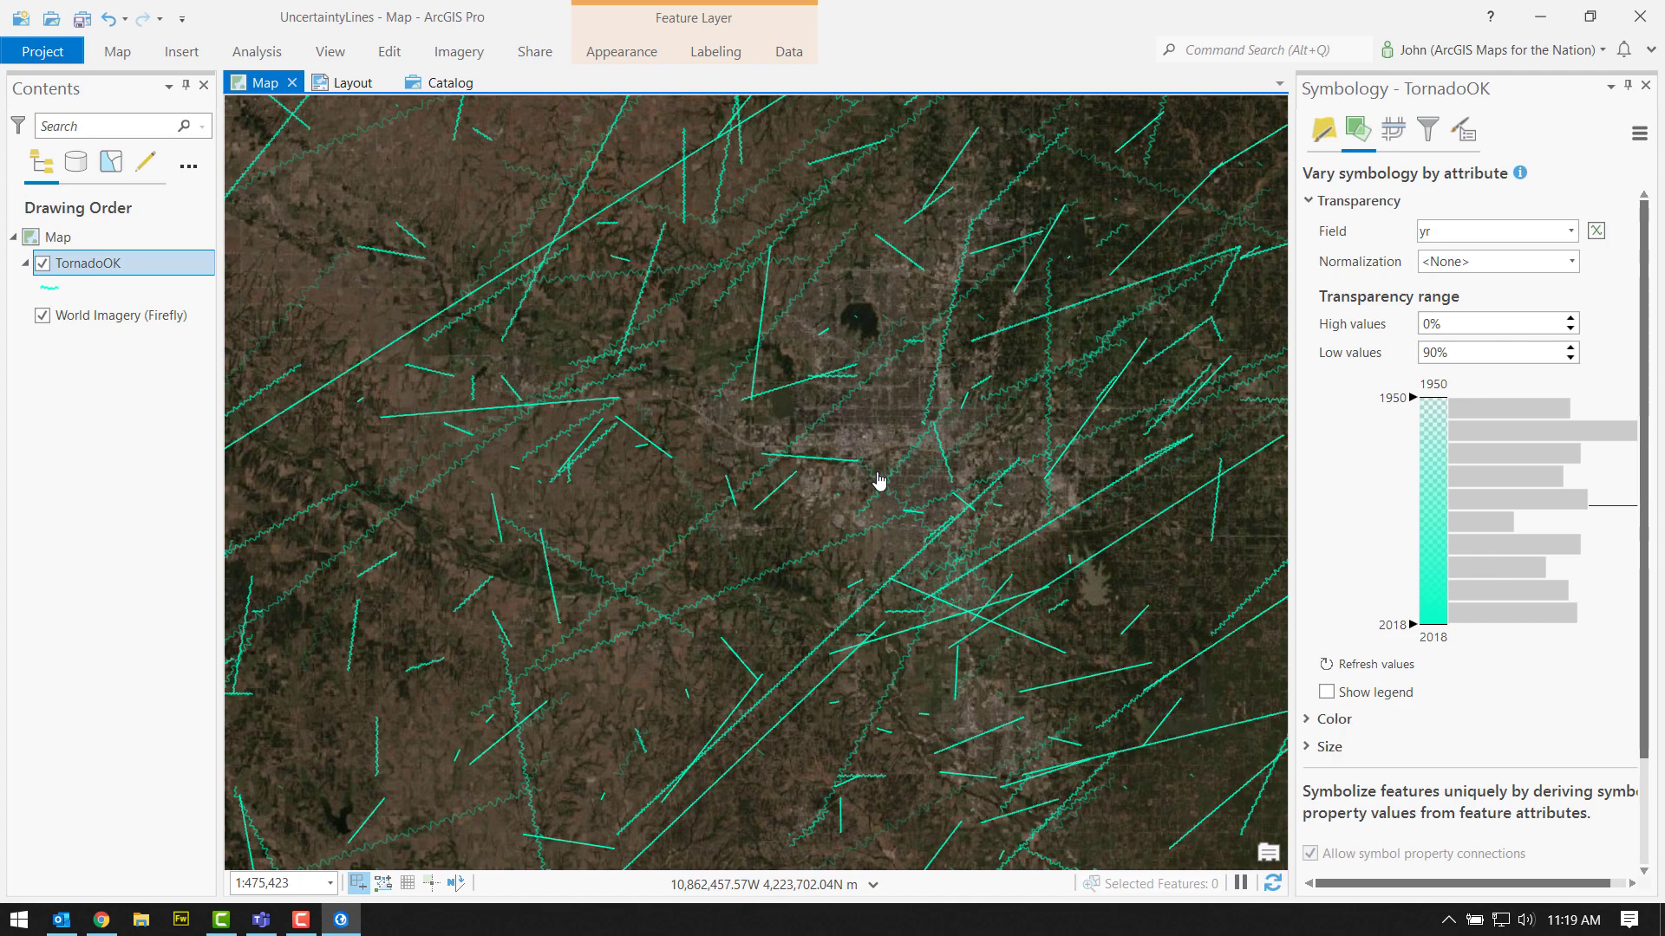